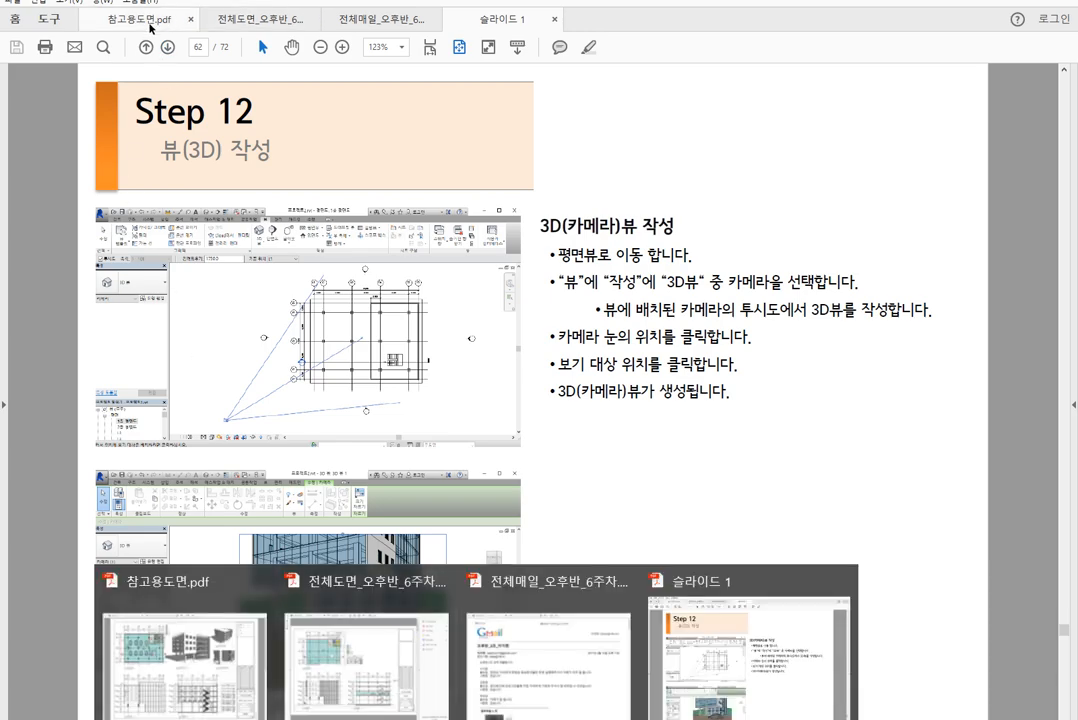
View the reference drawing 참고용도면.pdf, then switch to Revit and examine the whole building in the 3D view
left_click(148, 27)
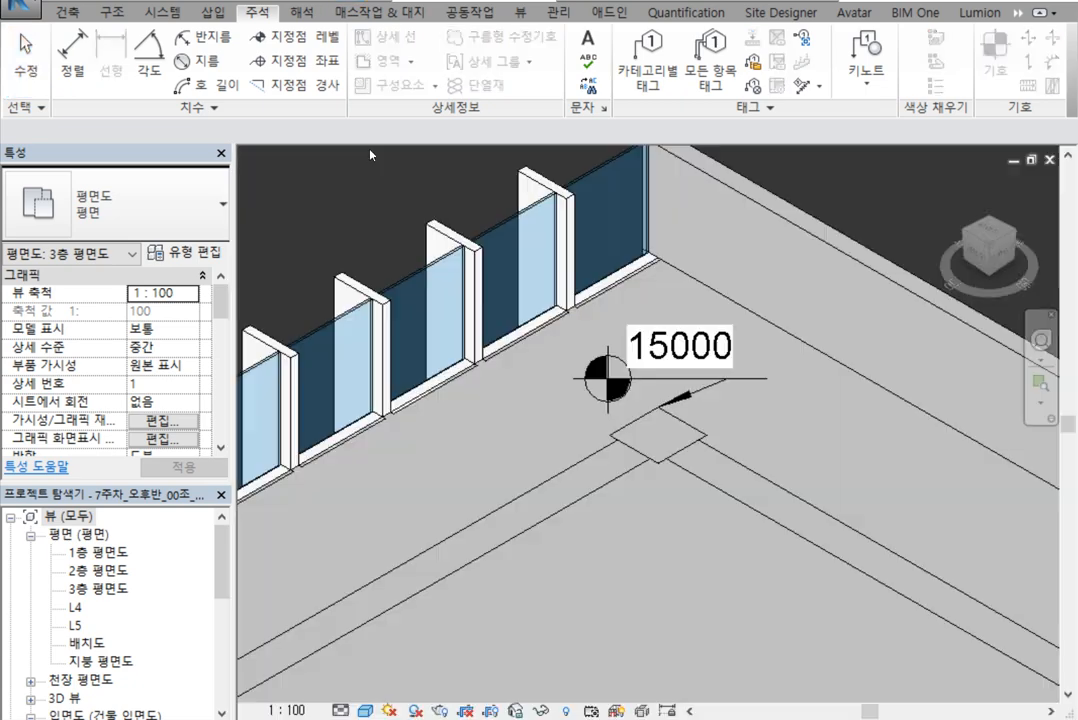
scroll(640, 420, "down", 10)
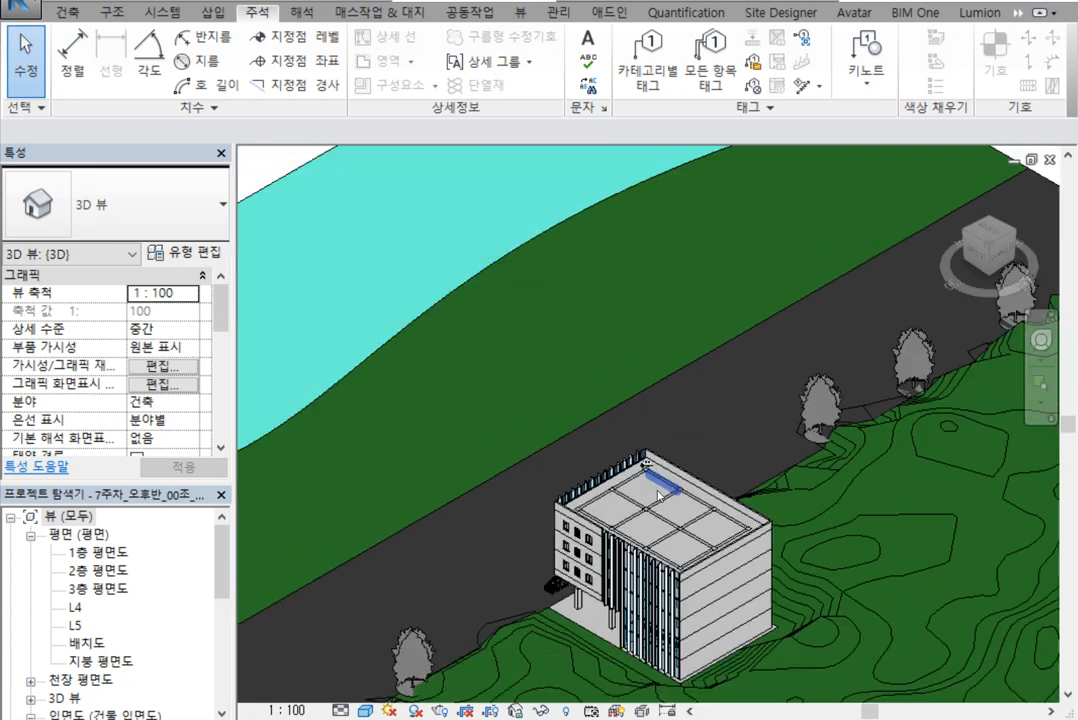
scroll(652, 458, "up", 5)
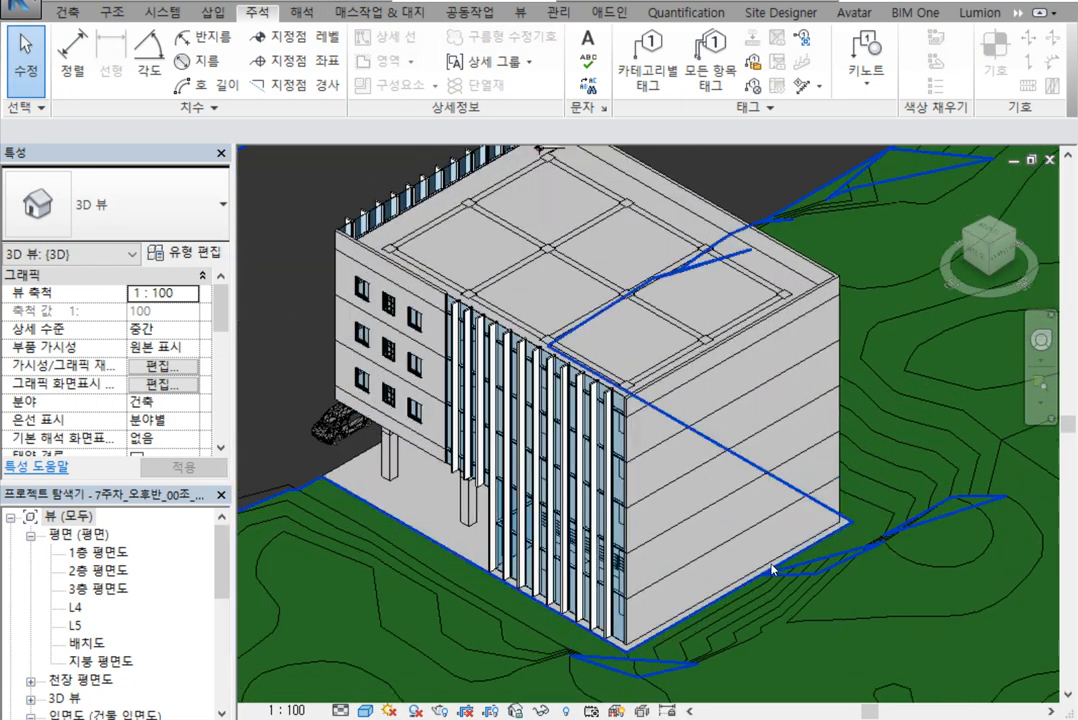
middle_click_drag(851, 696, 853, 661)
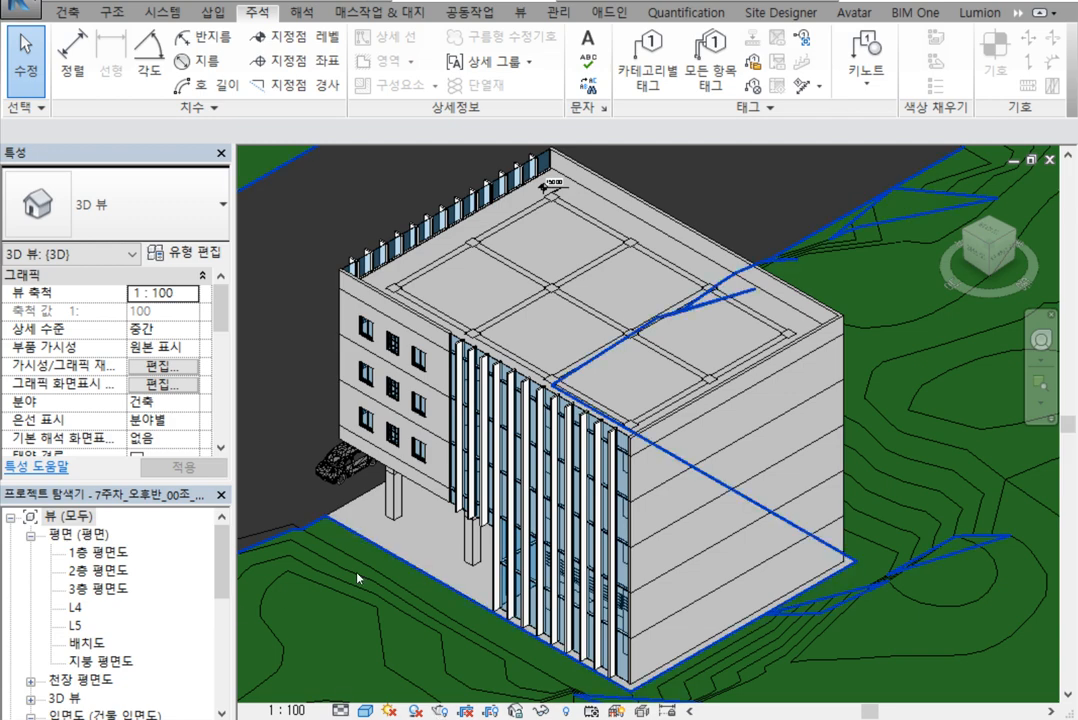
Open the 1층 평면도 plan and delete all the practice walls and dimensions beside the building
double_click(86, 554)
scroll(694, 432, "down", 5)
scroll(645, 498, "up", 4)
mouse_move(913, 630)
left_mouse_down()
mouse_move(570, 272)
mouse_move(524, 243)
mouse_move(490, 257)
mouse_move(519, 258)
left_mouse_up()
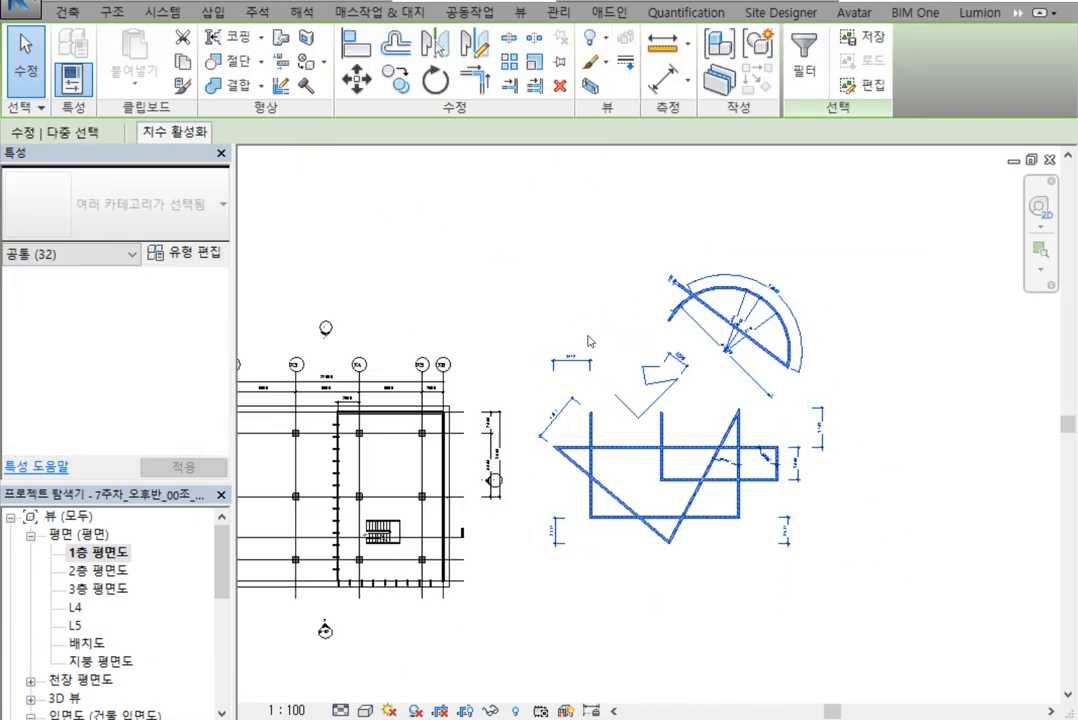
key("Delete")
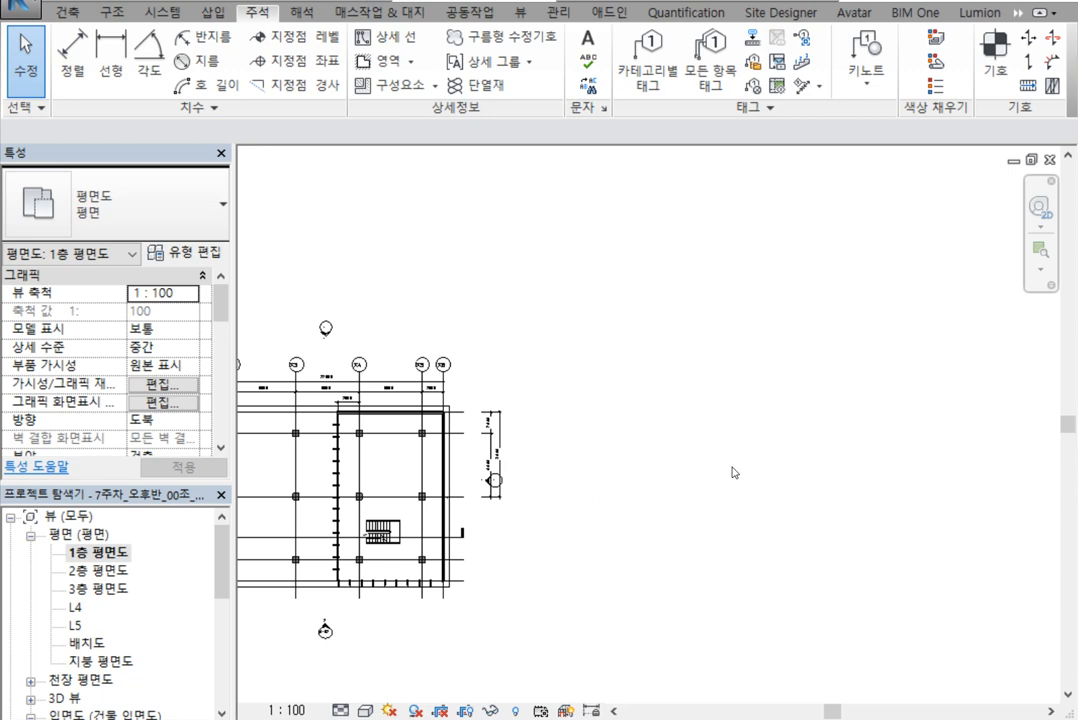
Create a perspective camera view from the plan, with the eye southwest of the building and the target near its centre
scroll(690, 428, "down", 3)
middle_click_drag(690, 428, 775, 433)
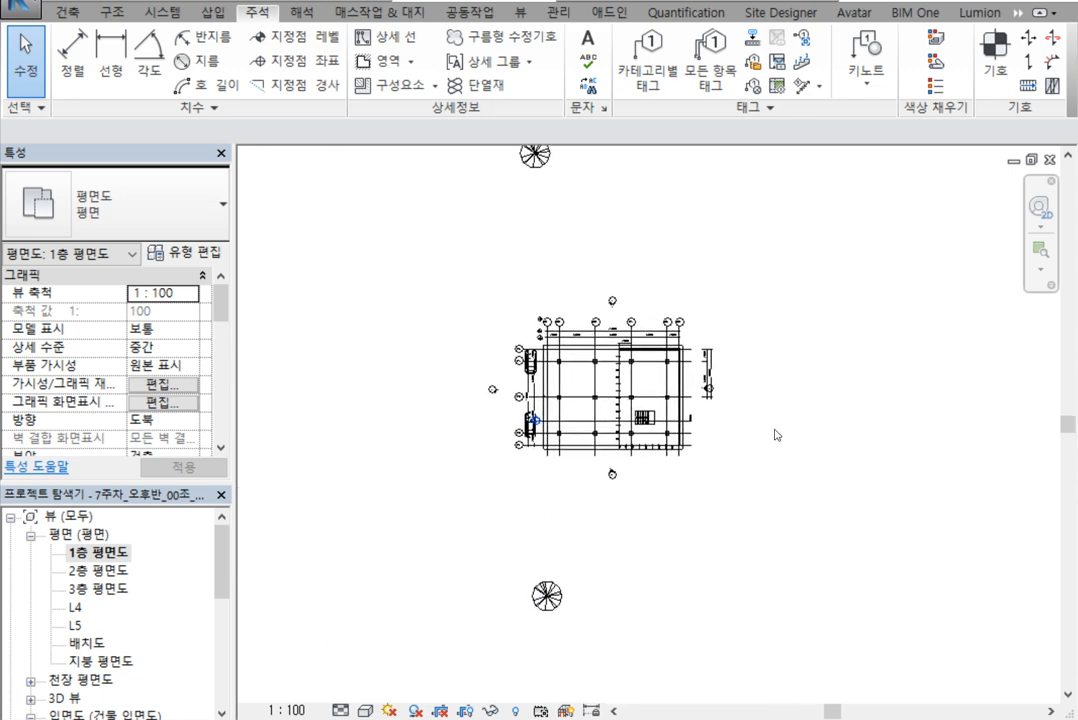
left_click(522, 13)
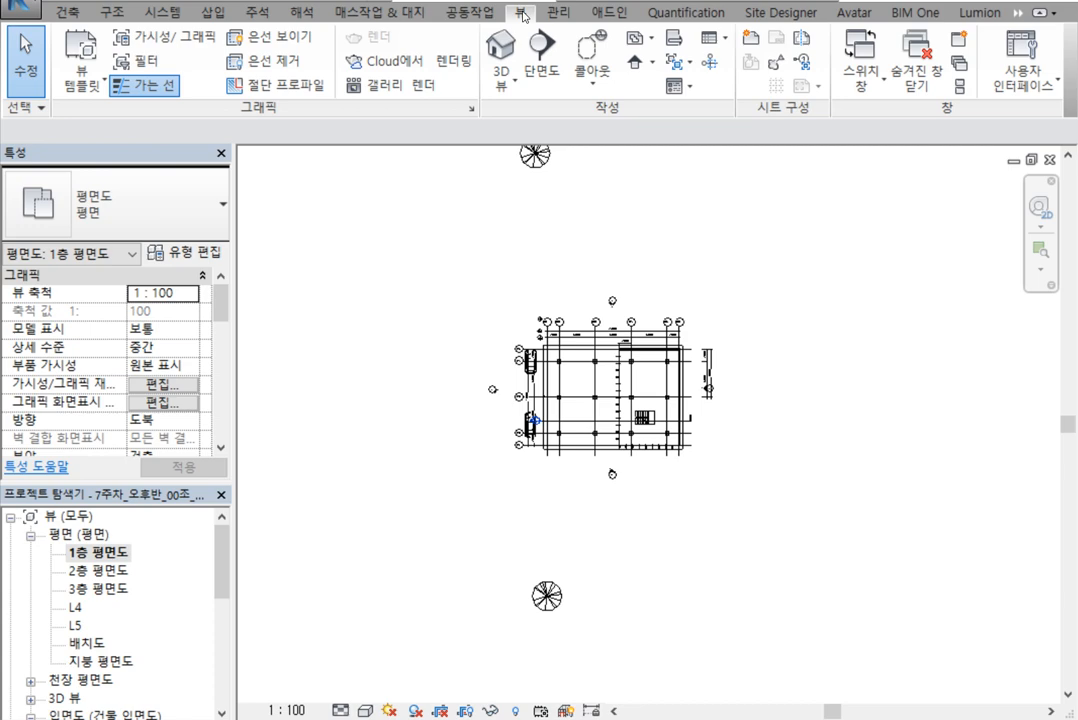
left_click(513, 83)
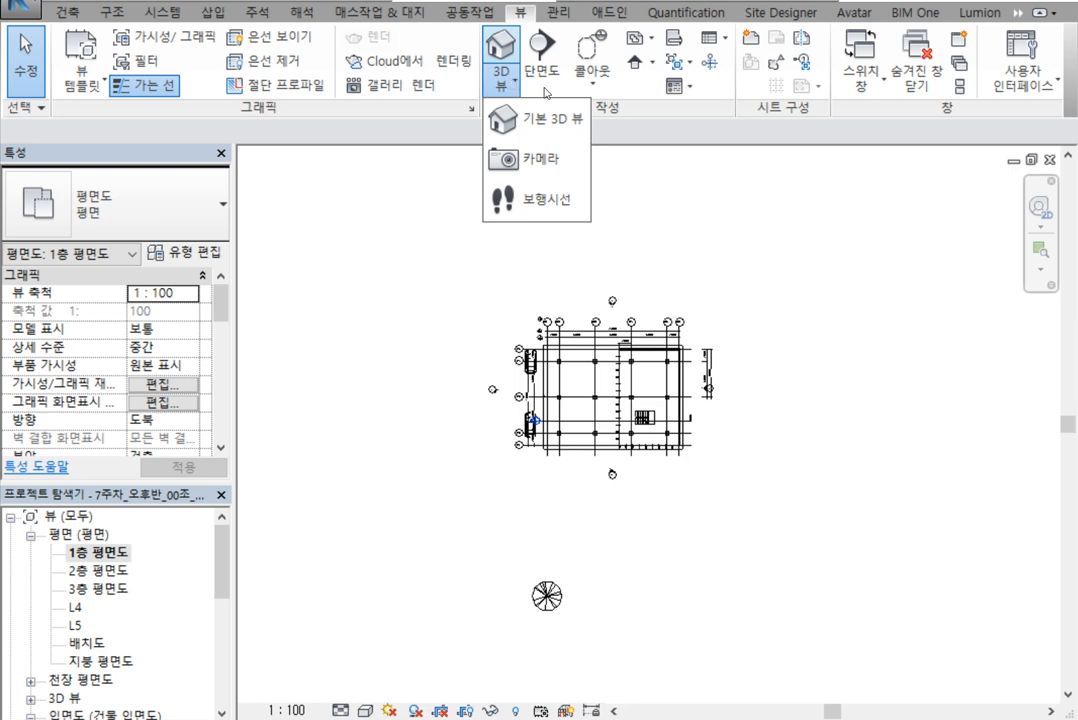
left_click(527, 158)
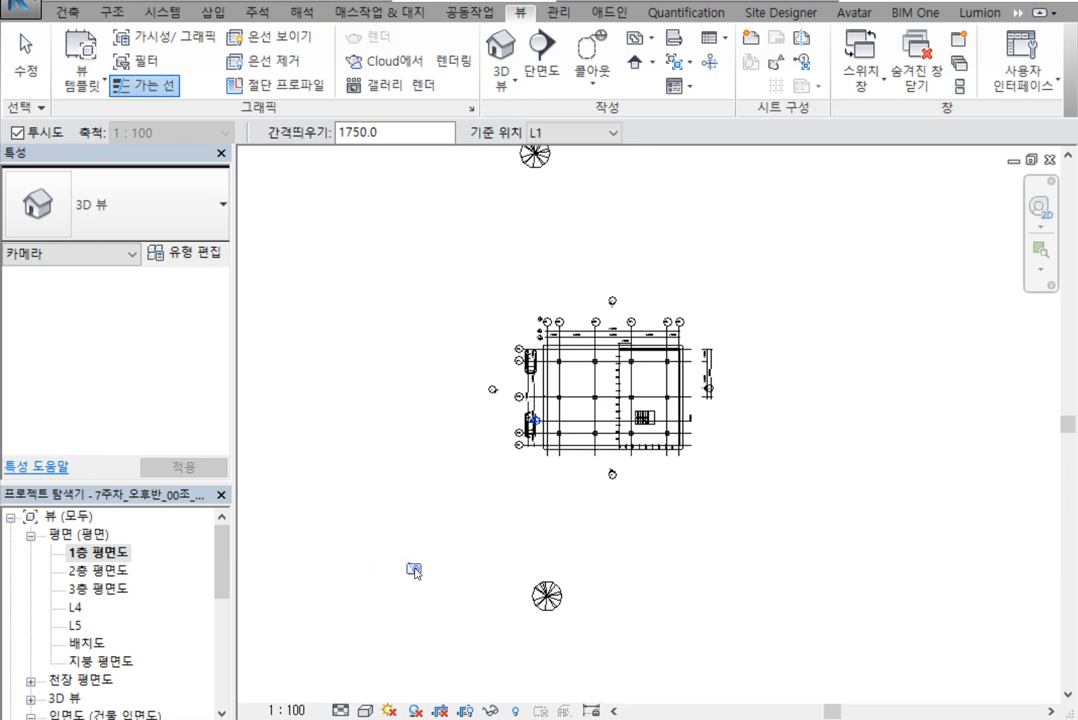
left_click(413, 575)
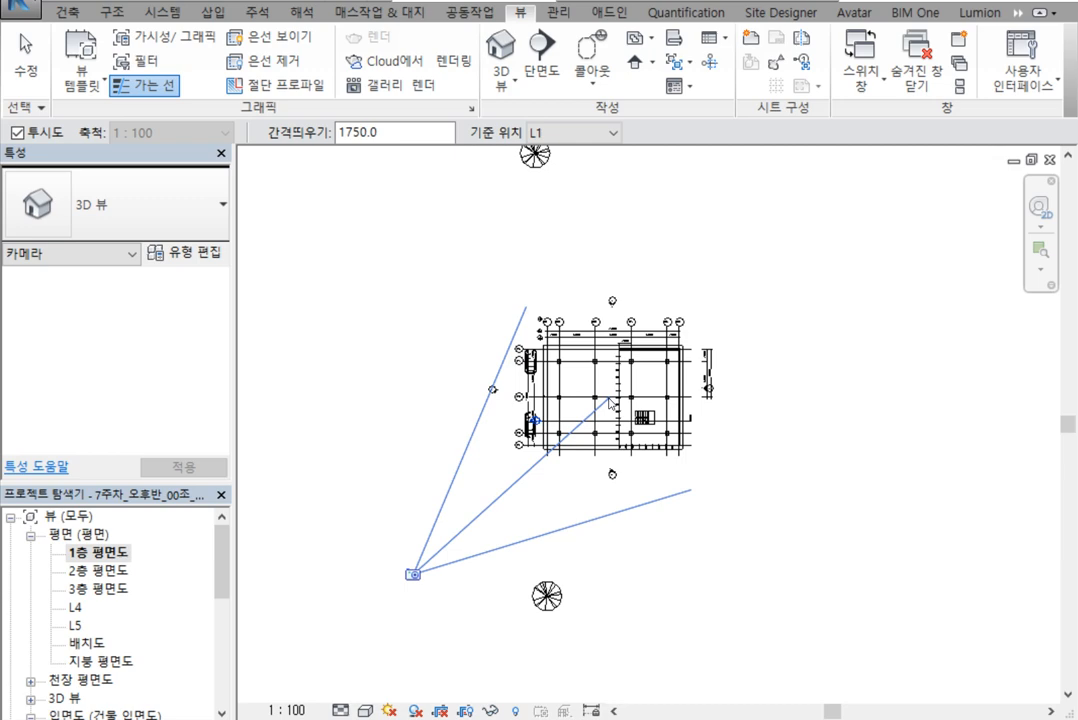
left_click(609, 400)
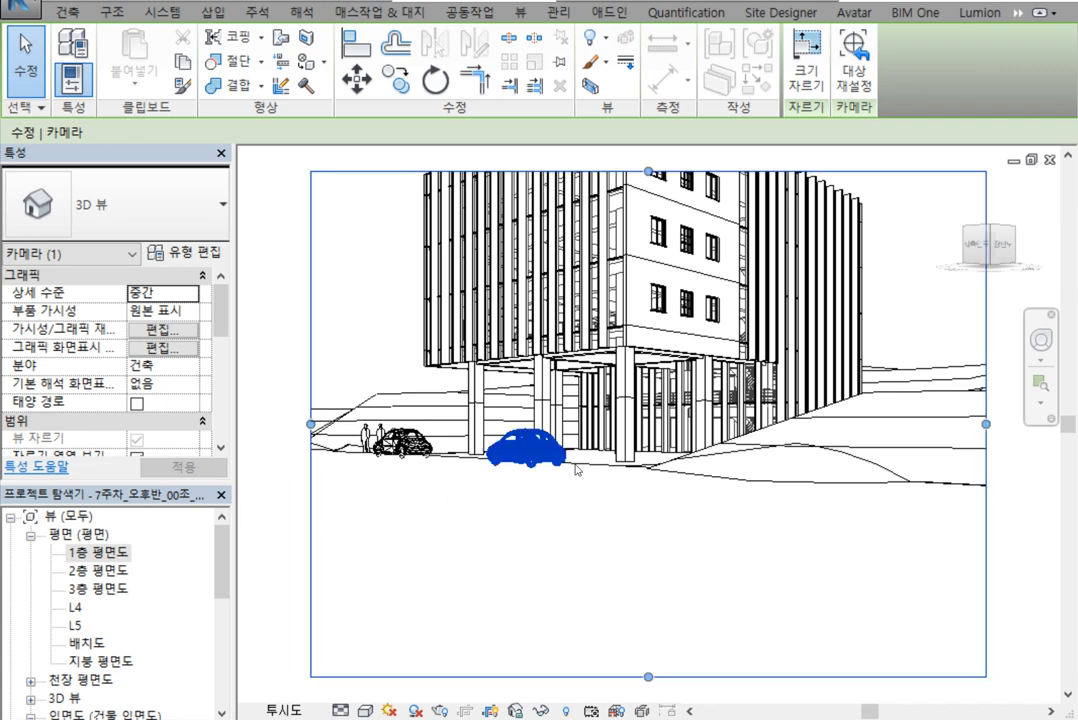
Orbit the new camera view to look at the building's windowed corner from slightly above, with its whole frame in sight
scroll(664, 551, "down", 3)
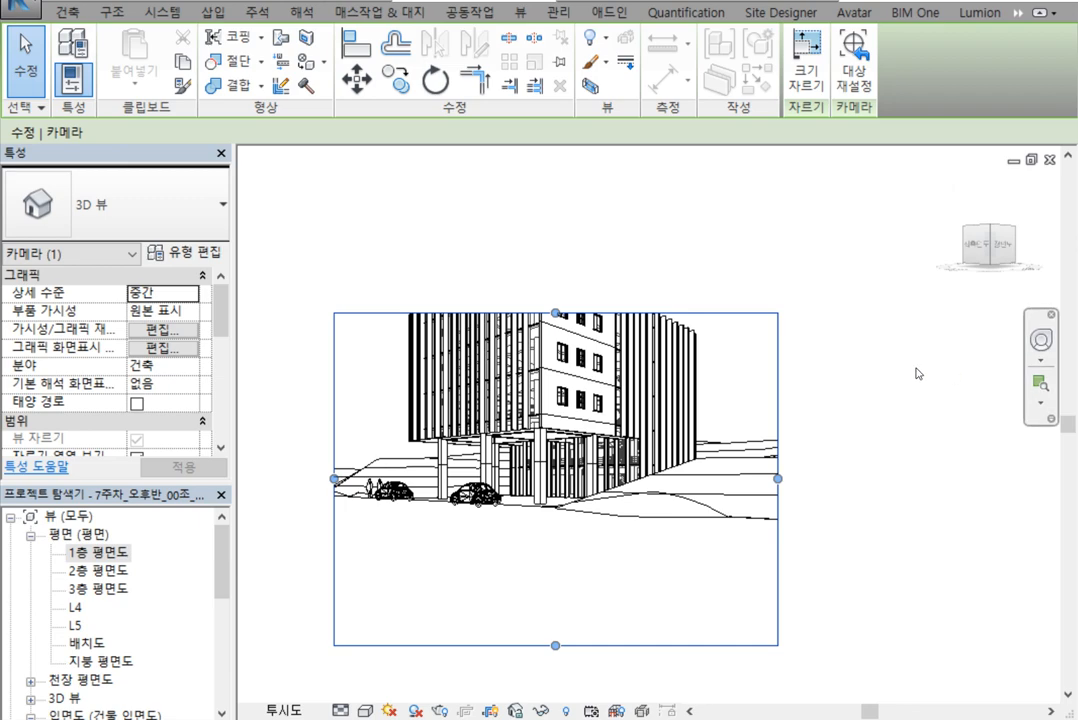
middle_click_drag(837, 493, 796, 531, "shift")
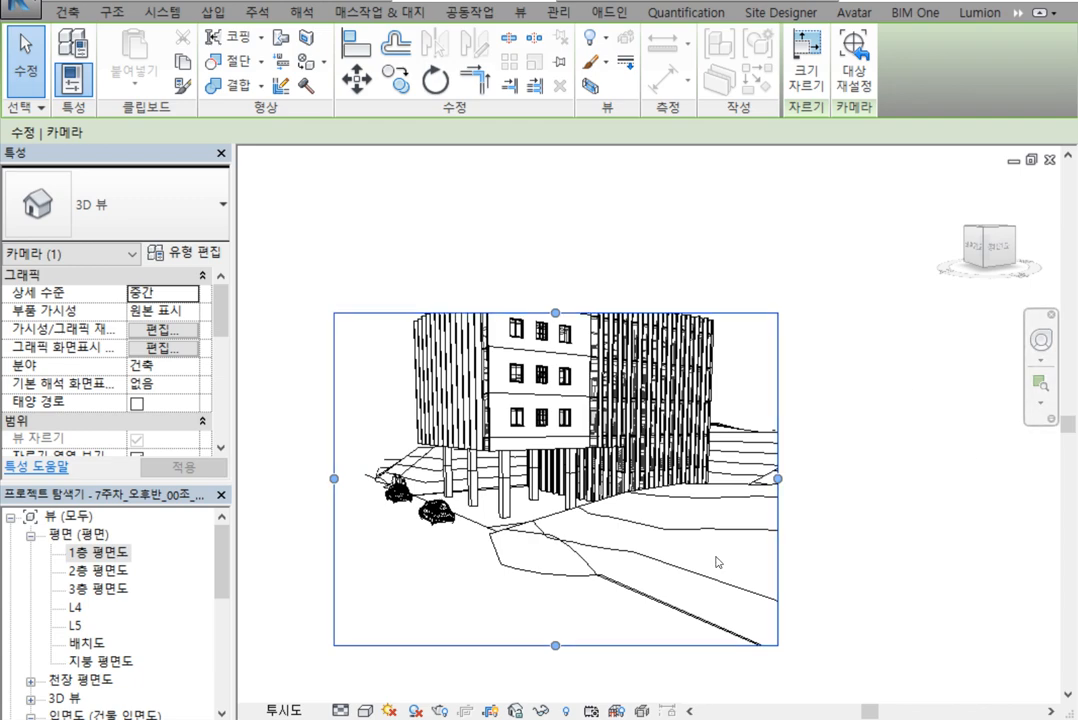
middle_click_drag(681, 544, 669, 599)
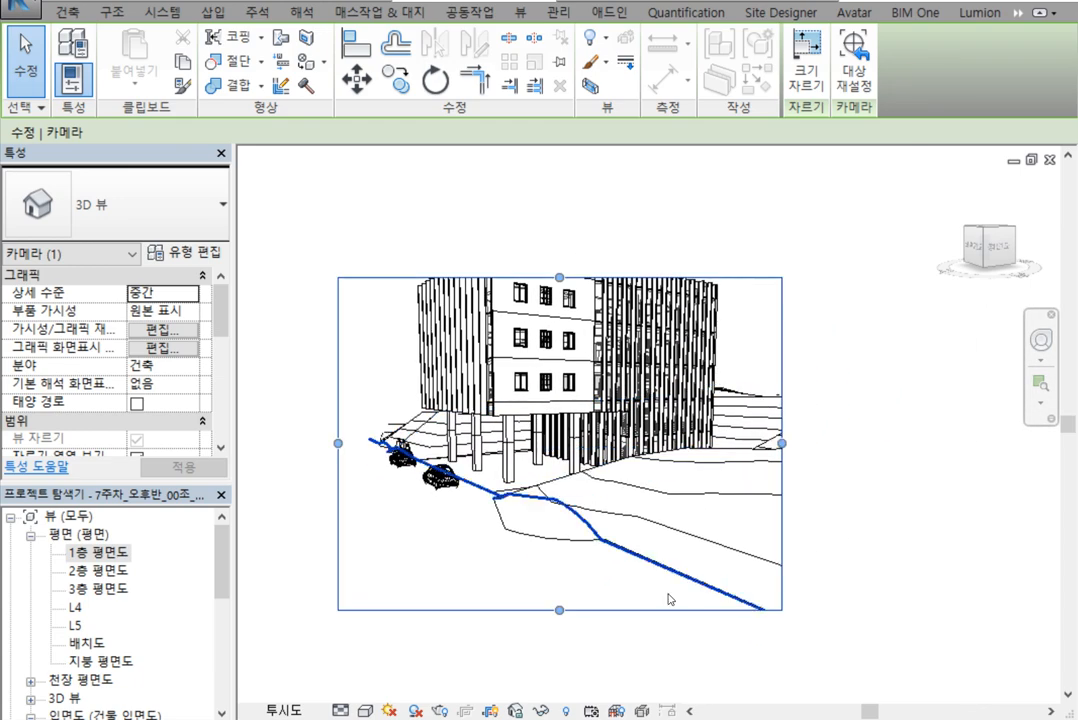
middle_click_drag(549, 534, 622, 554)
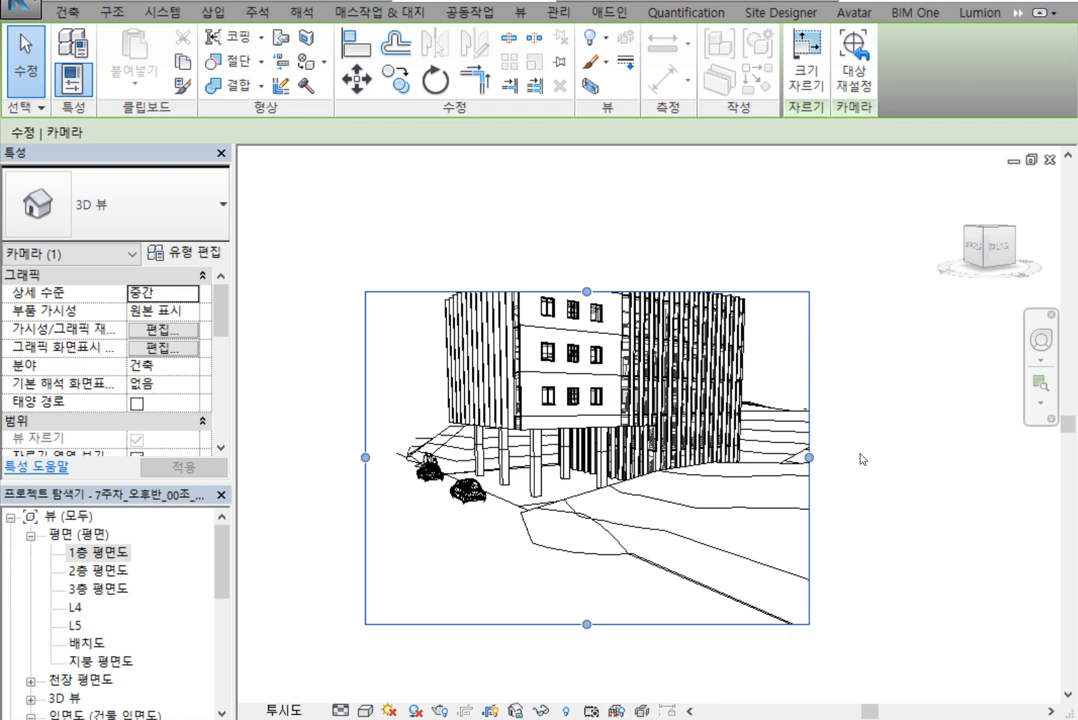
middle_click_drag(854, 602, 857, 563)
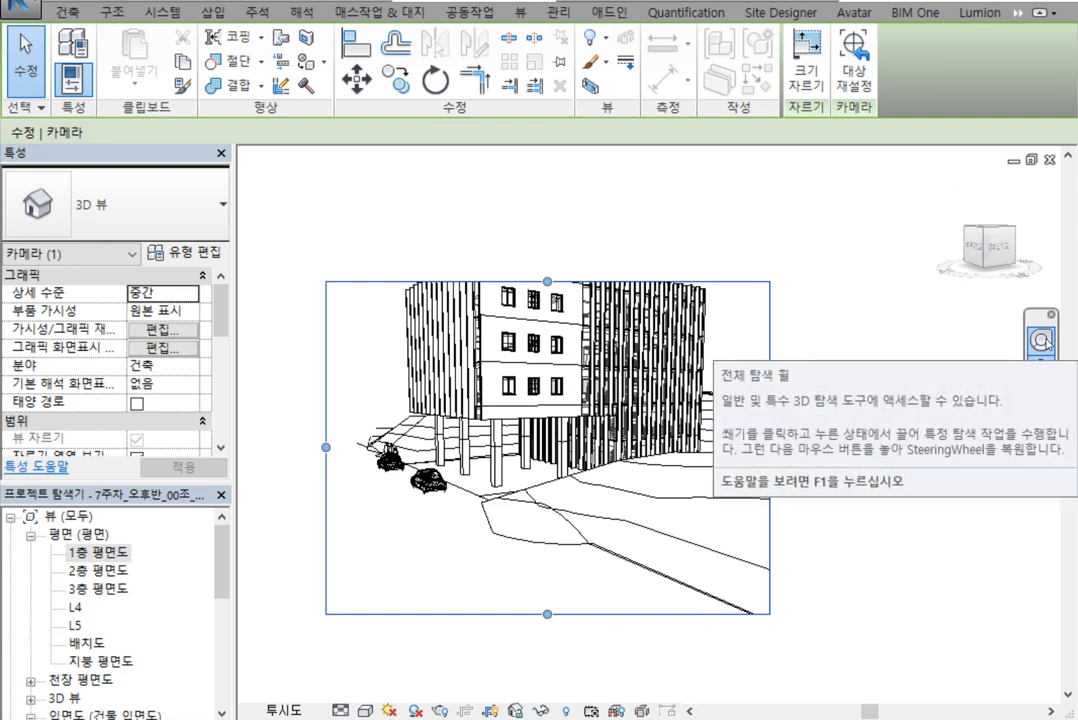
Adjust the camera view with the full navigation wheel so the whole building and the parked cars fit inside the crop frame
left_click(1042, 341)
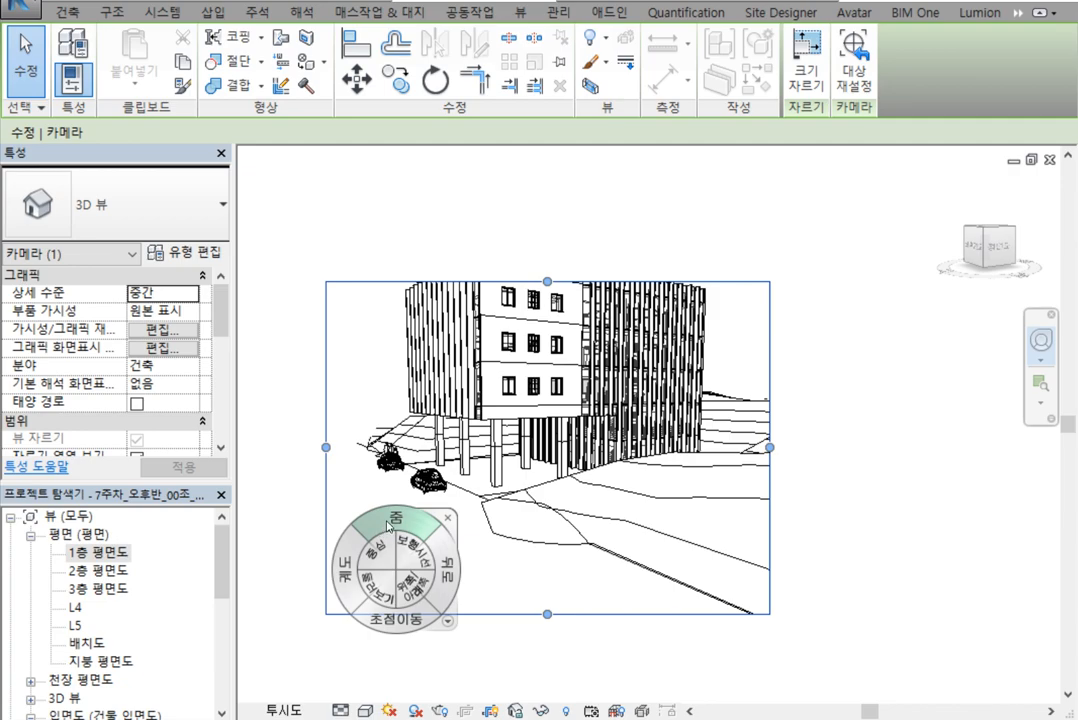
mouse_move(390, 525)
left_mouse_down()
mouse_move(409, 536)
mouse_move(414, 522)
mouse_move(410, 540)
left_mouse_up()
mouse_move(370, 592)
left_mouse_down()
mouse_move(426, 585)
mouse_move(400, 540)
mouse_move(388, 586)
mouse_move(358, 570)
mouse_move(380, 592)
left_mouse_up()
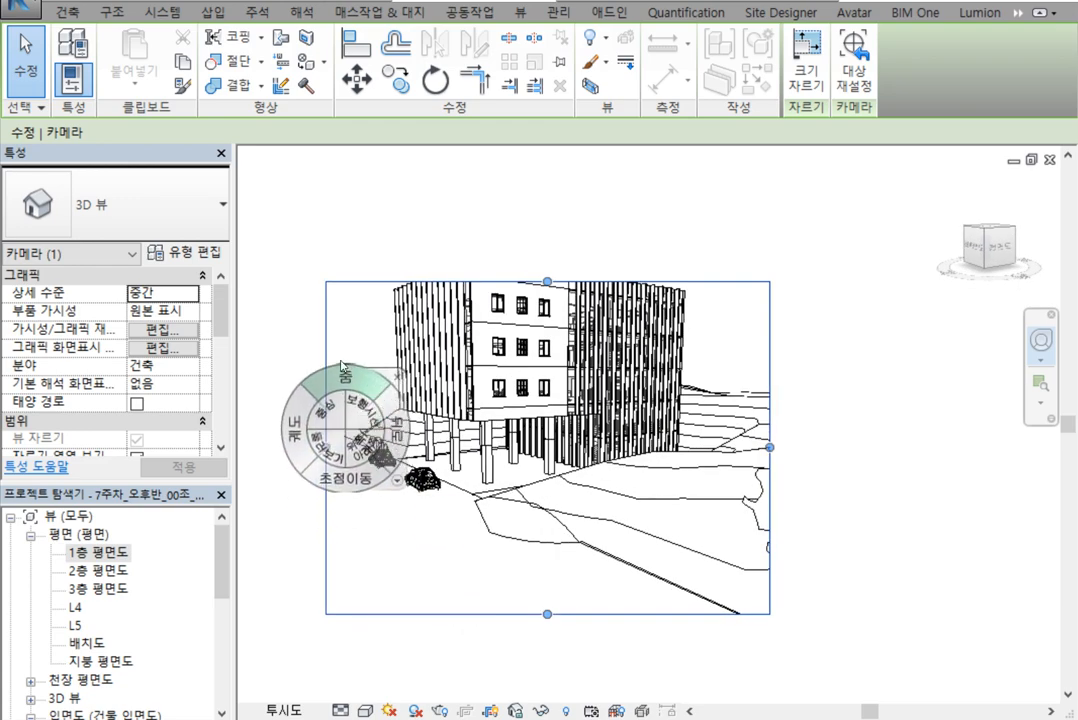
left_click_drag(318, 420, 323, 537)
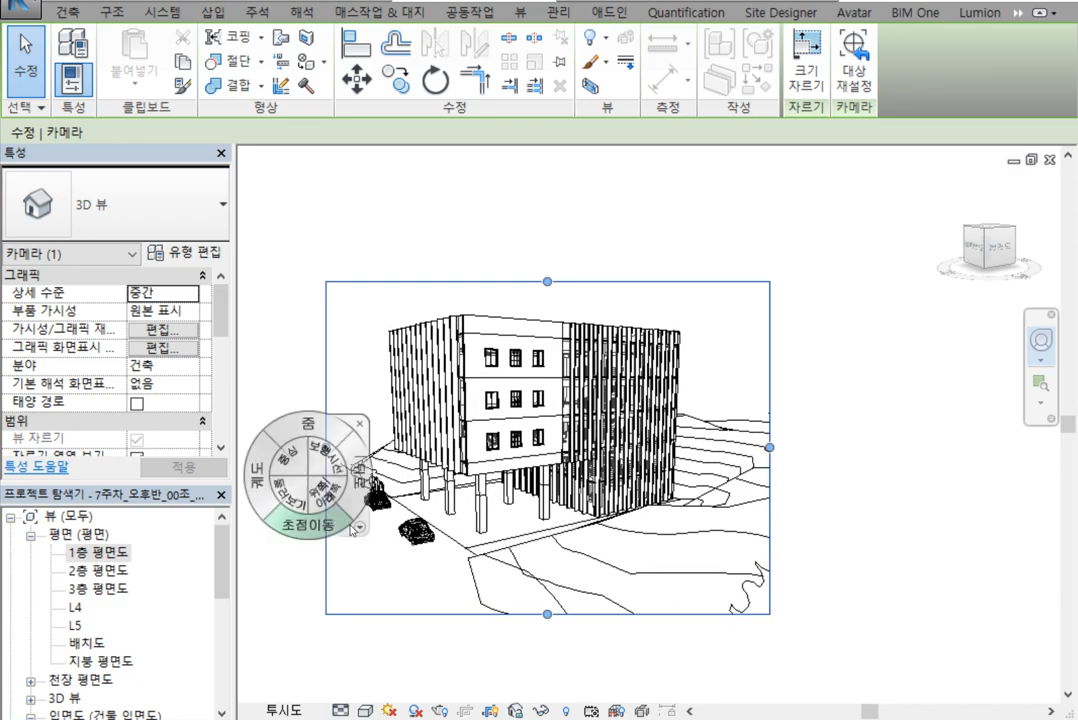
left_click_drag(697, 548, 730, 590)
left_click_drag(737, 478, 735, 497)
left_click_drag(700, 549, 741, 594)
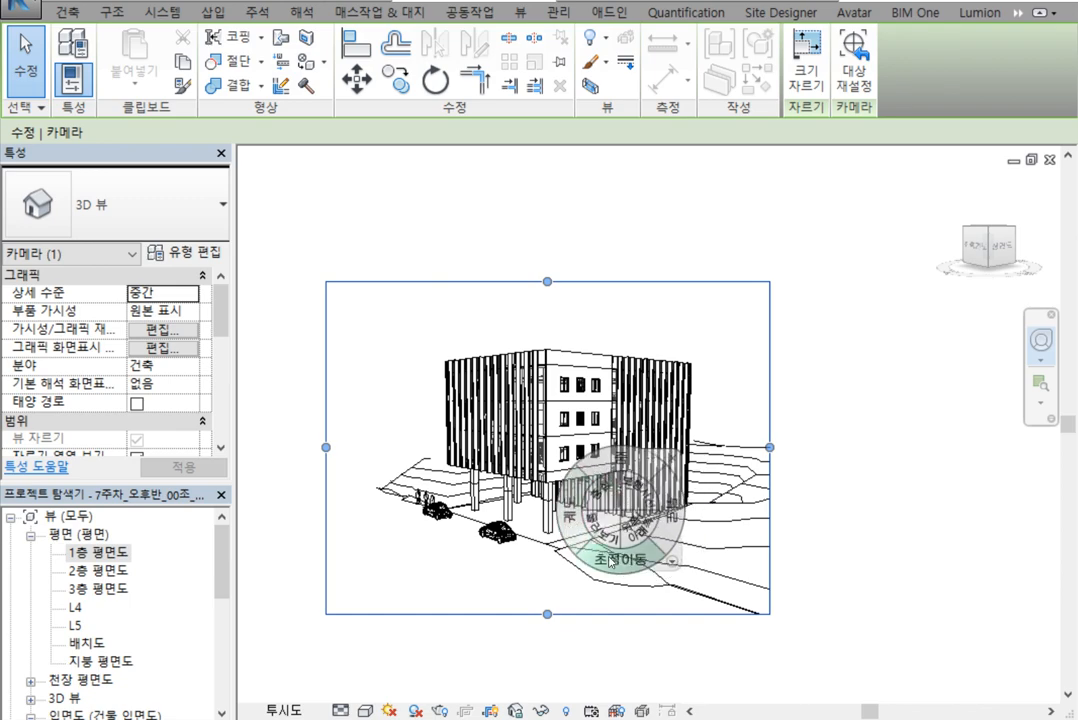
left_click_drag(621, 497, 589, 568)
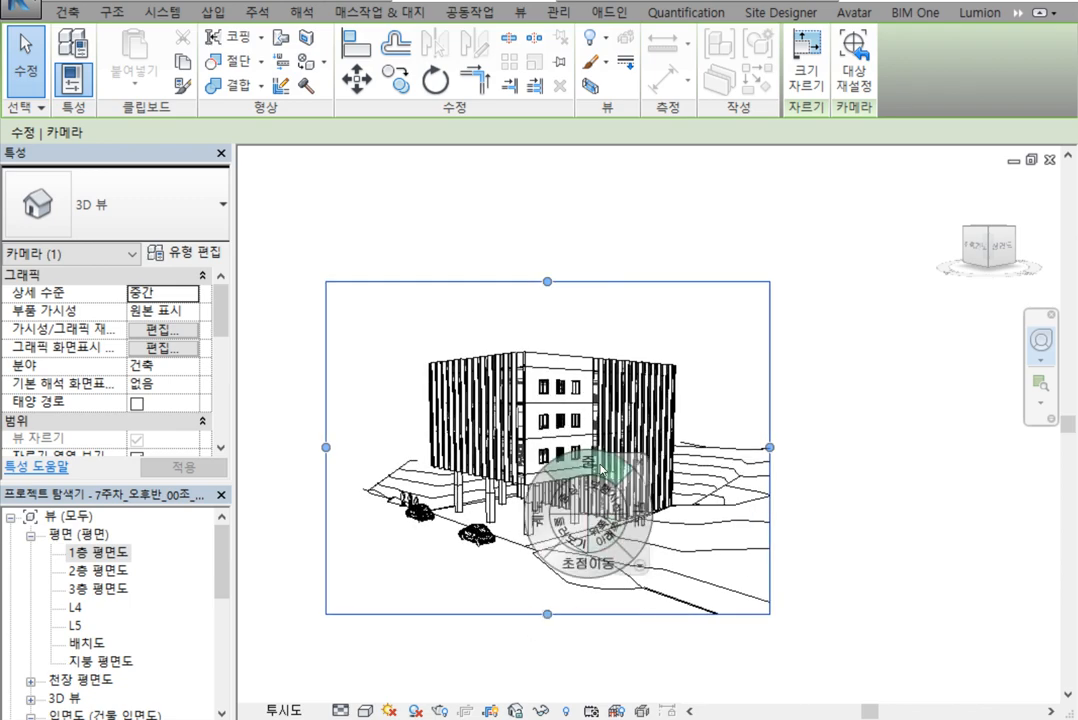
left_click_drag(596, 470, 645, 470)
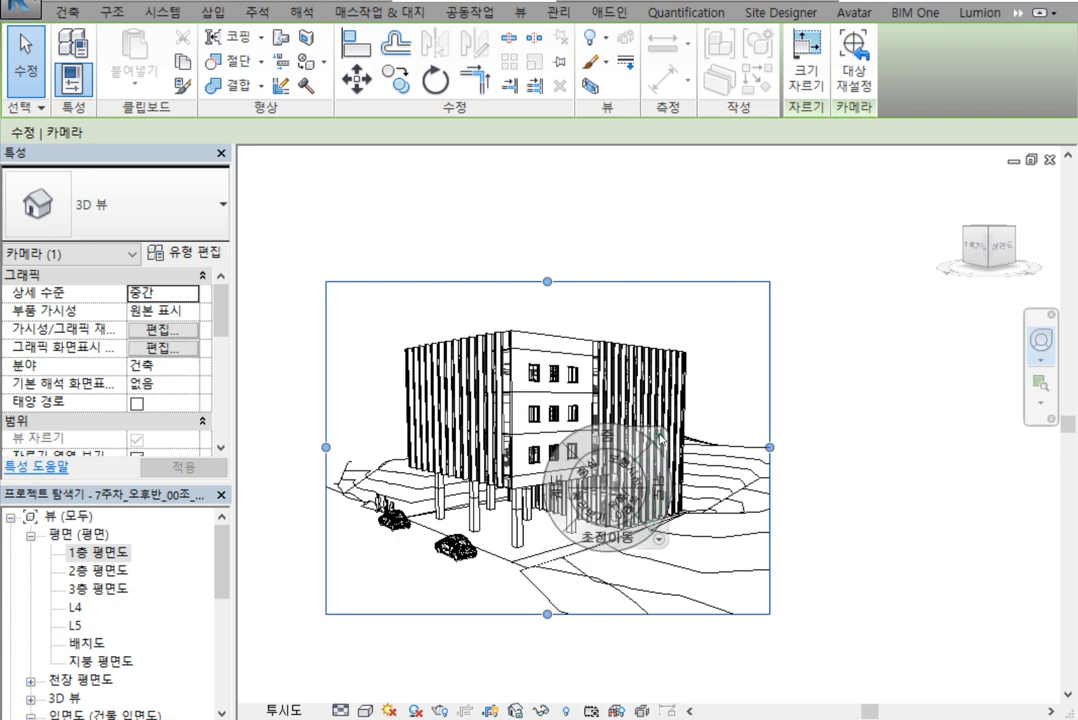
key("Escape")
key("Escape")
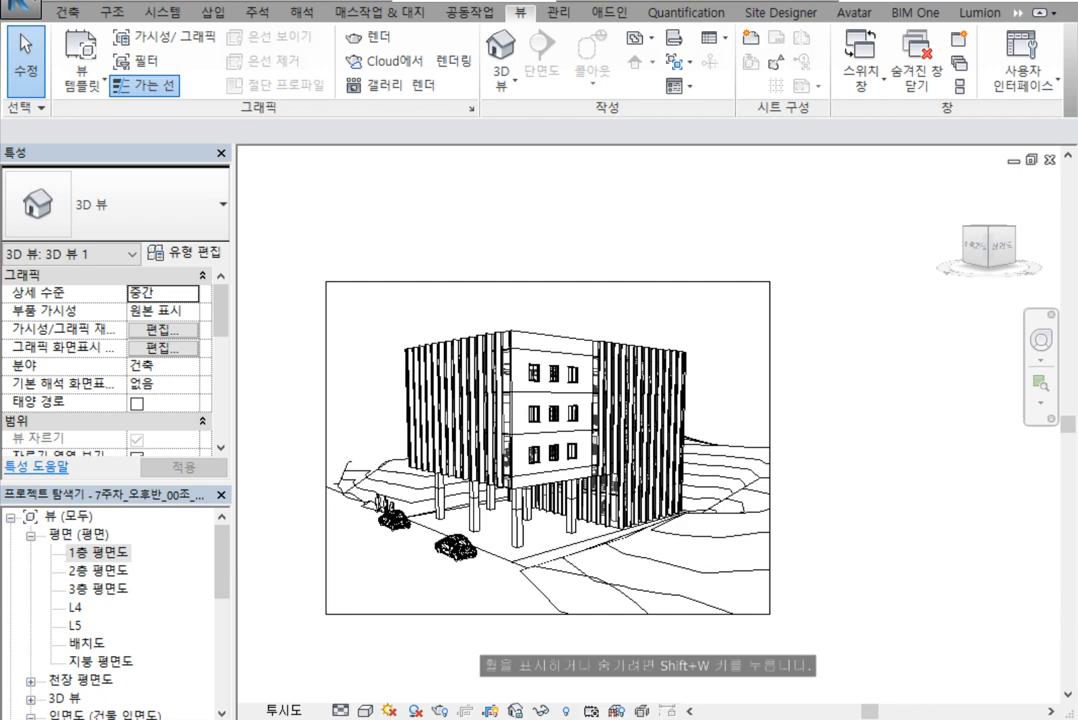
Set both the eye height and the target height of the perspective view's camera to 11000
scroll(866, 655, "up", 1)
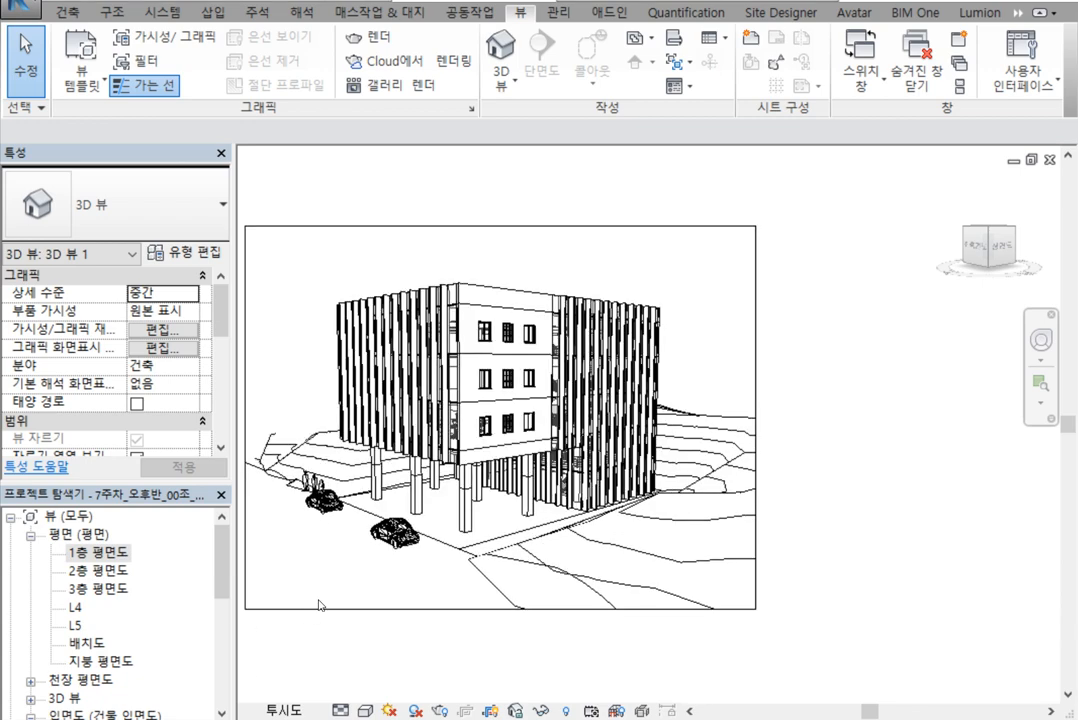
middle_click_drag(847, 534, 926, 547)
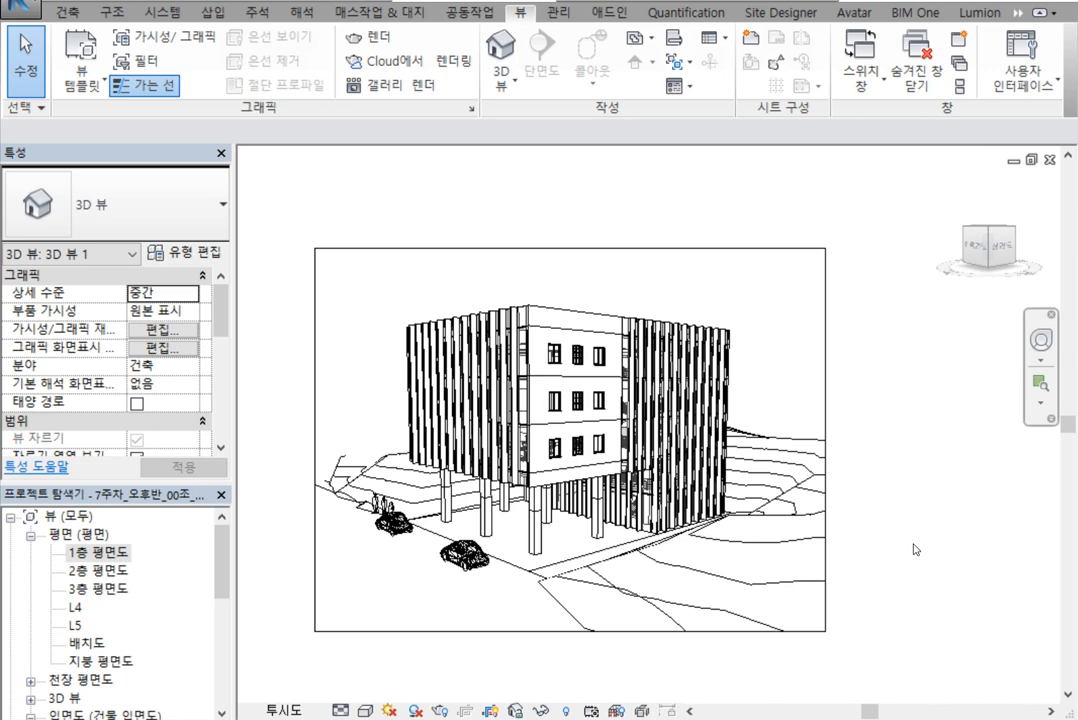
left_click(823, 277)
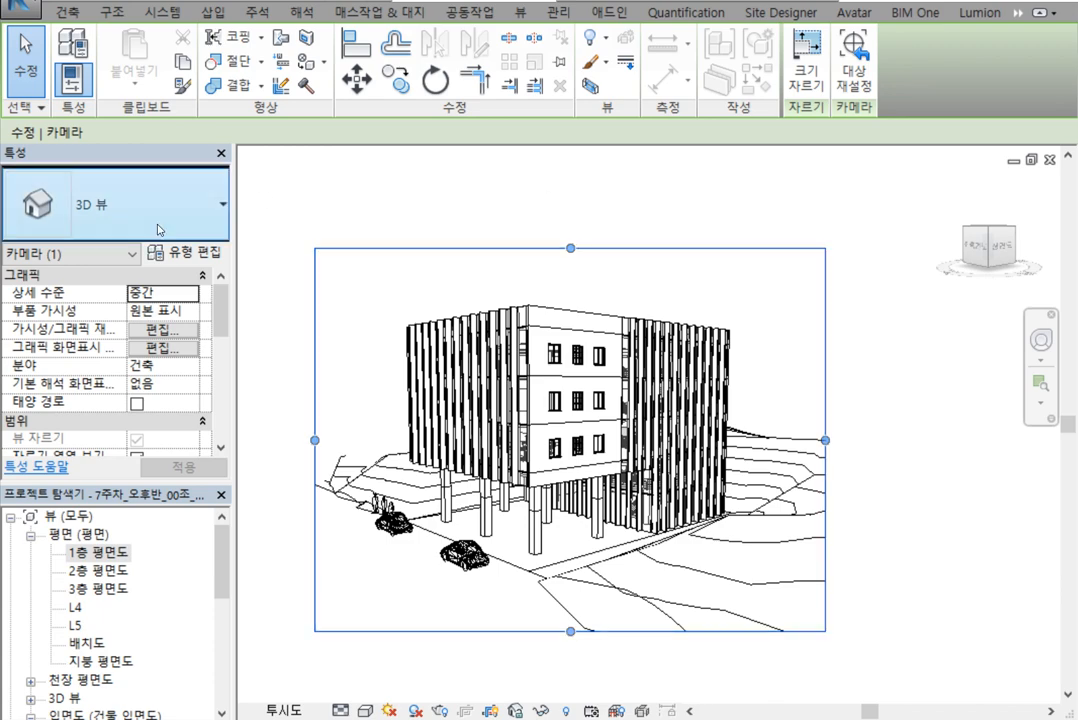
left_click_drag(110, 489, 110, 574)
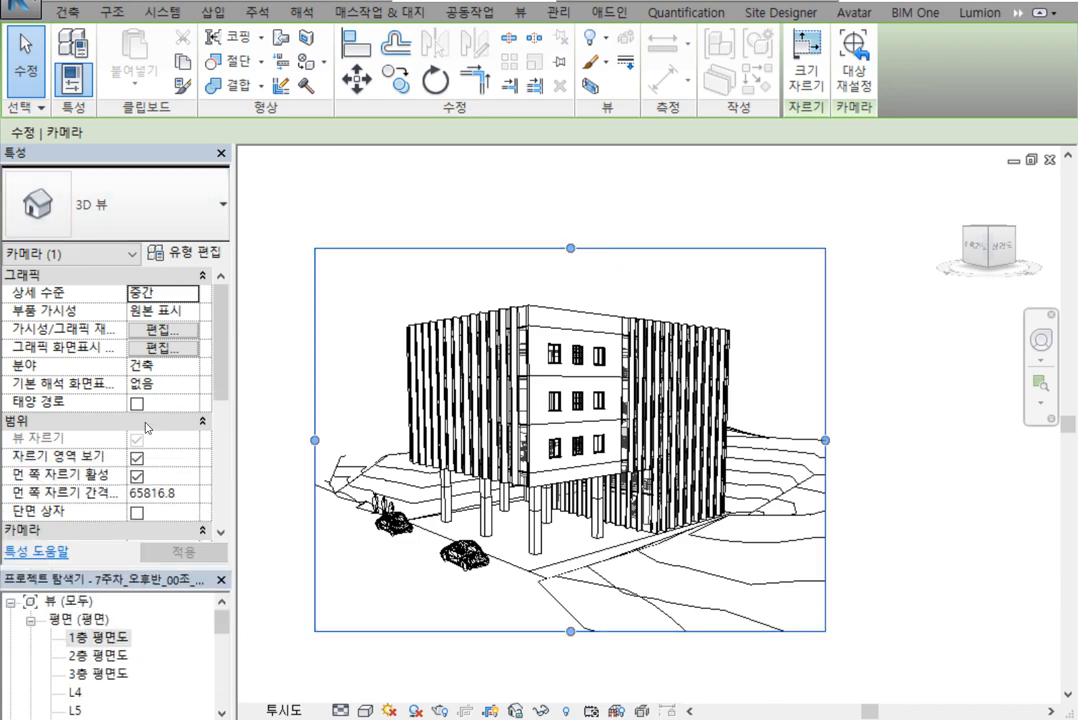
scroll(162, 437, "down", 5)
scroll(63, 367, "up", 1)
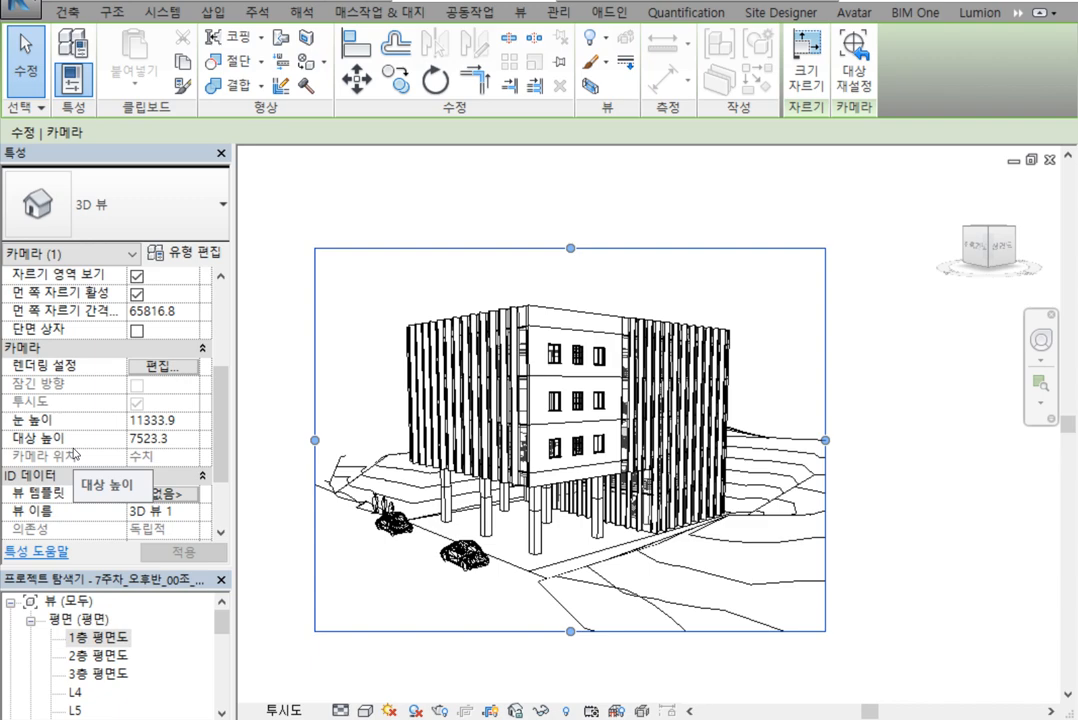
left_click(188, 419)
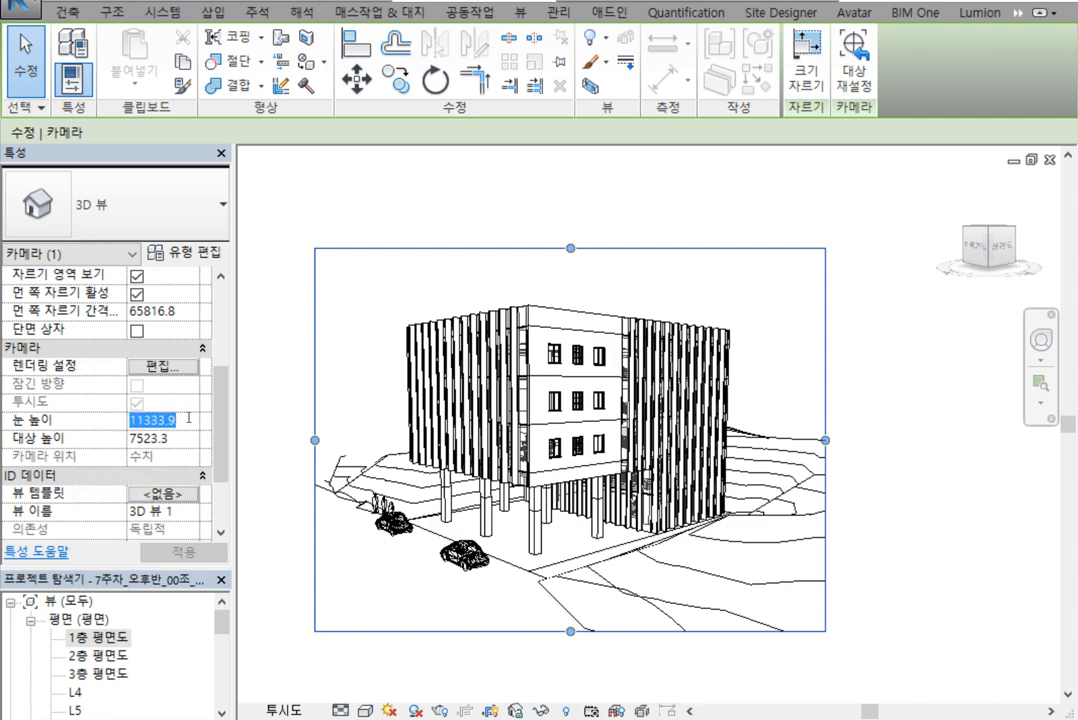
type("11000")
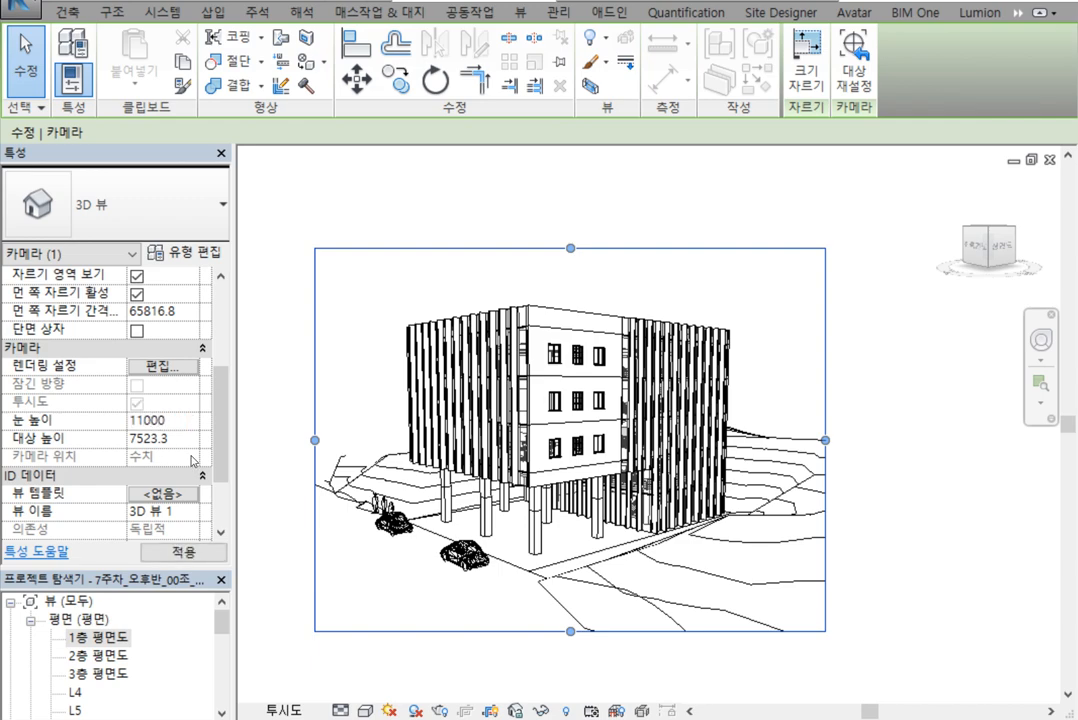
left_click(175, 441)
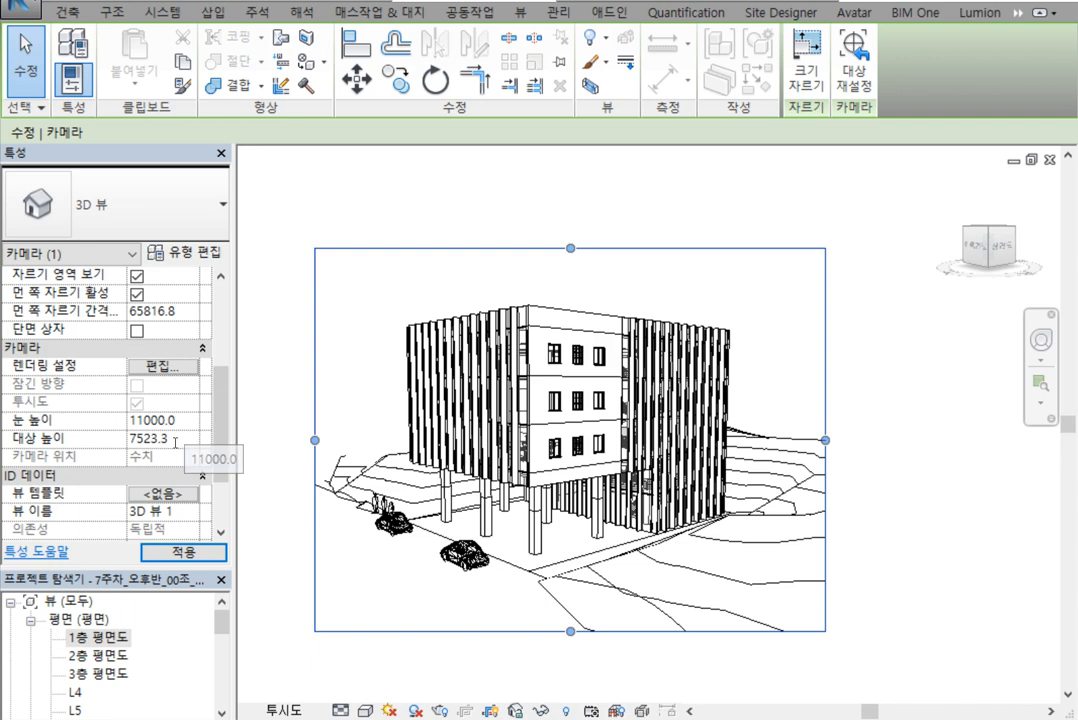
left_click_drag(170, 438, 128, 438)
type("11000")
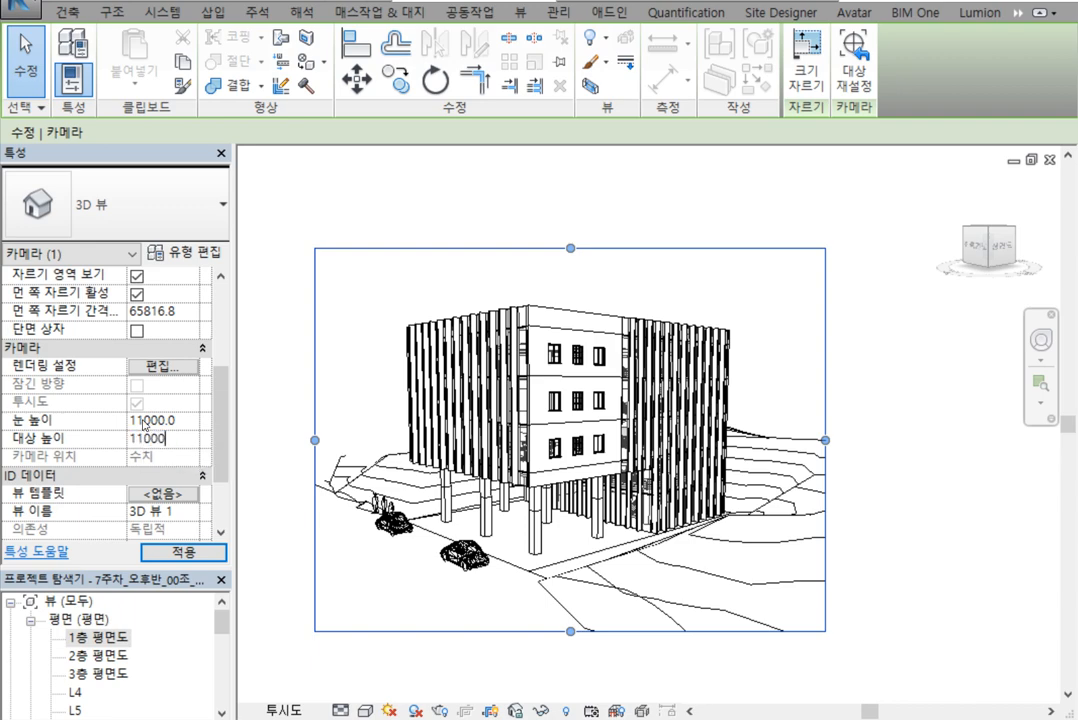
key("Return")
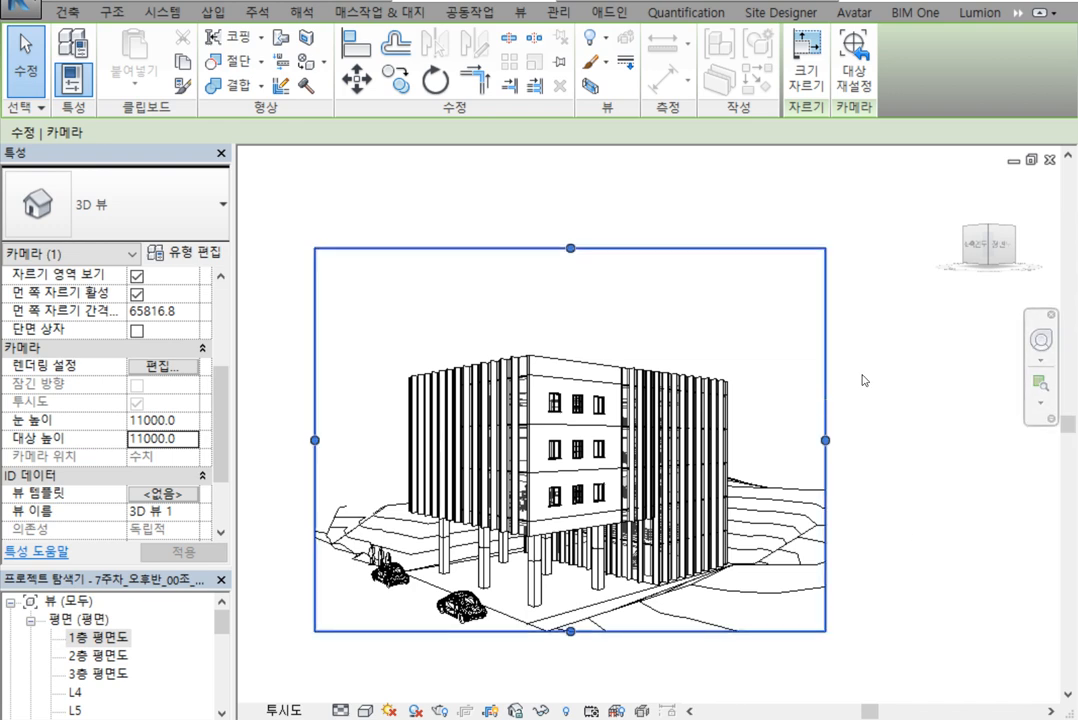
Lower the camera with the full navigation wheel to an eye height of about 7900, keeping the whole building inside the frame
left_click(1041, 339)
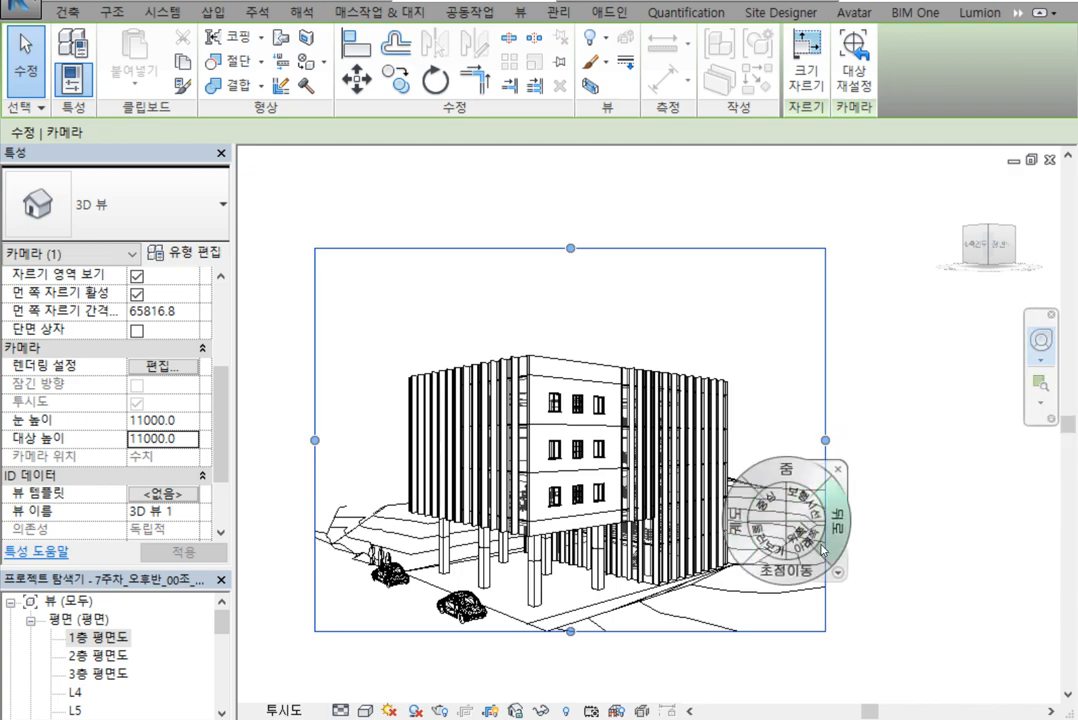
left_click_drag(782, 577, 735, 520)
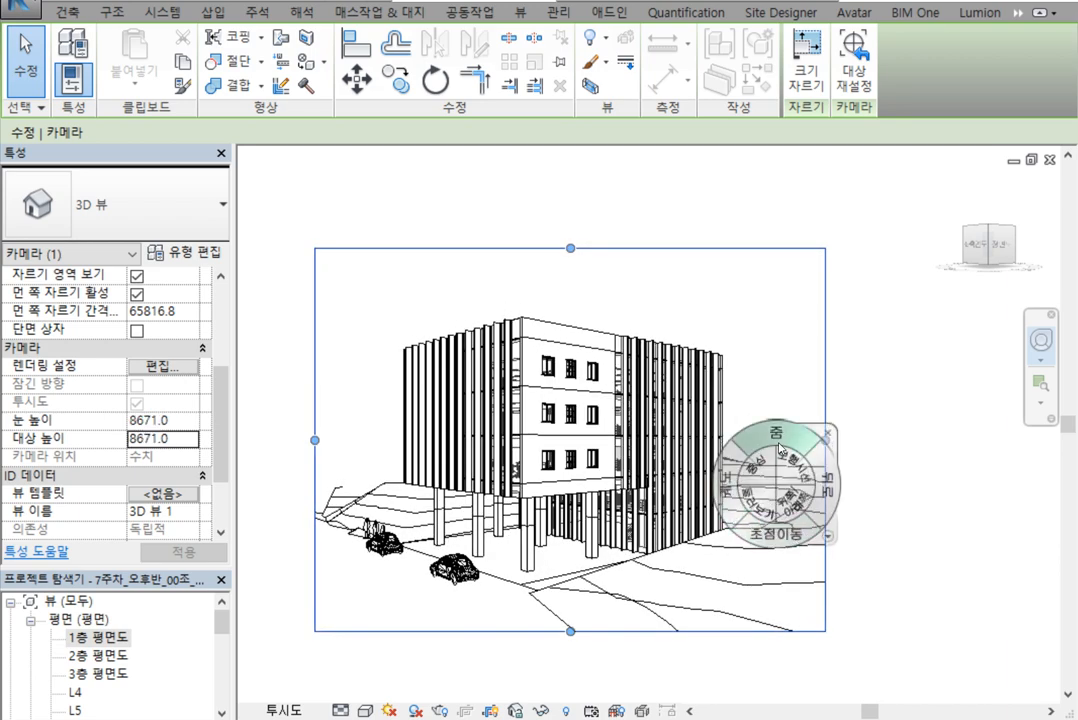
left_click_drag(770, 540, 765, 464)
left_click(948, 425)
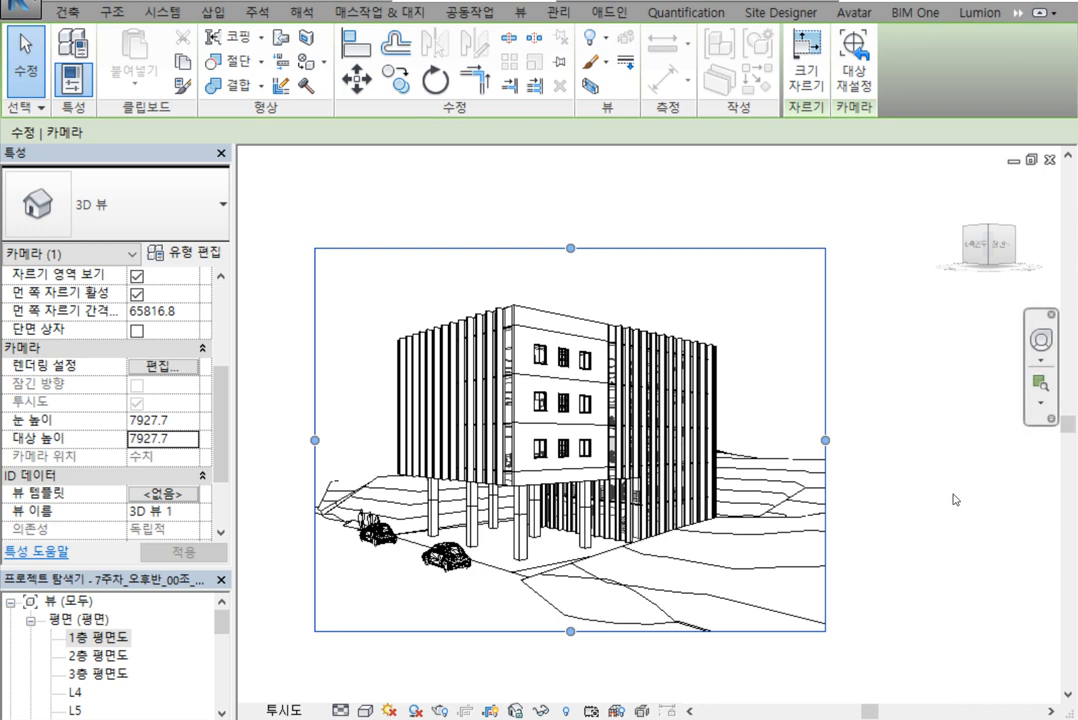
Move the camera closer to the building and lower it to an eye height of about 4100 using the full navigation wheel
left_click(1041, 341)
left_click_drag(741, 510, 746, 405)
left_click_drag(691, 585, 905, 597)
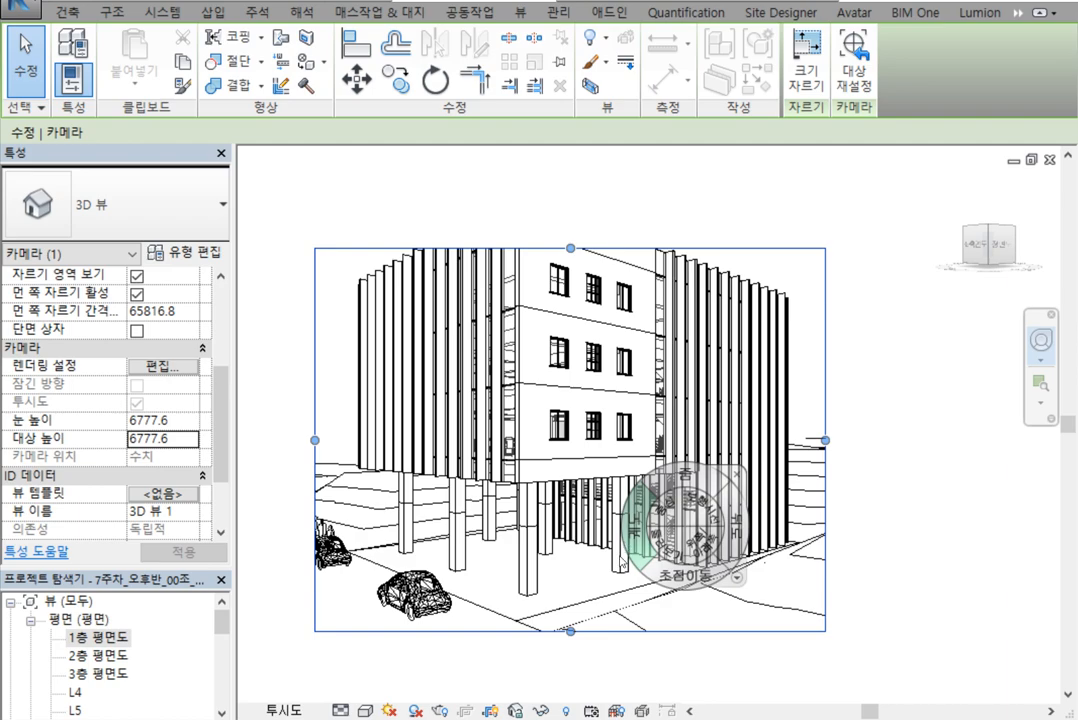
left_click_drag(671, 486, 734, 518)
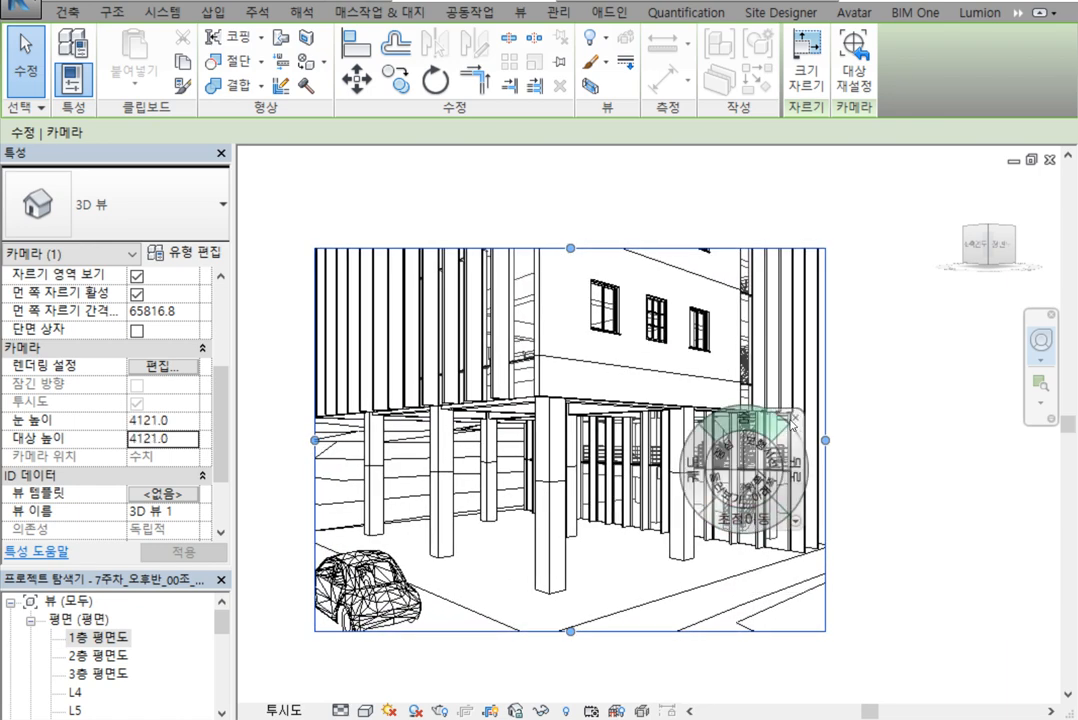
left_click(796, 420)
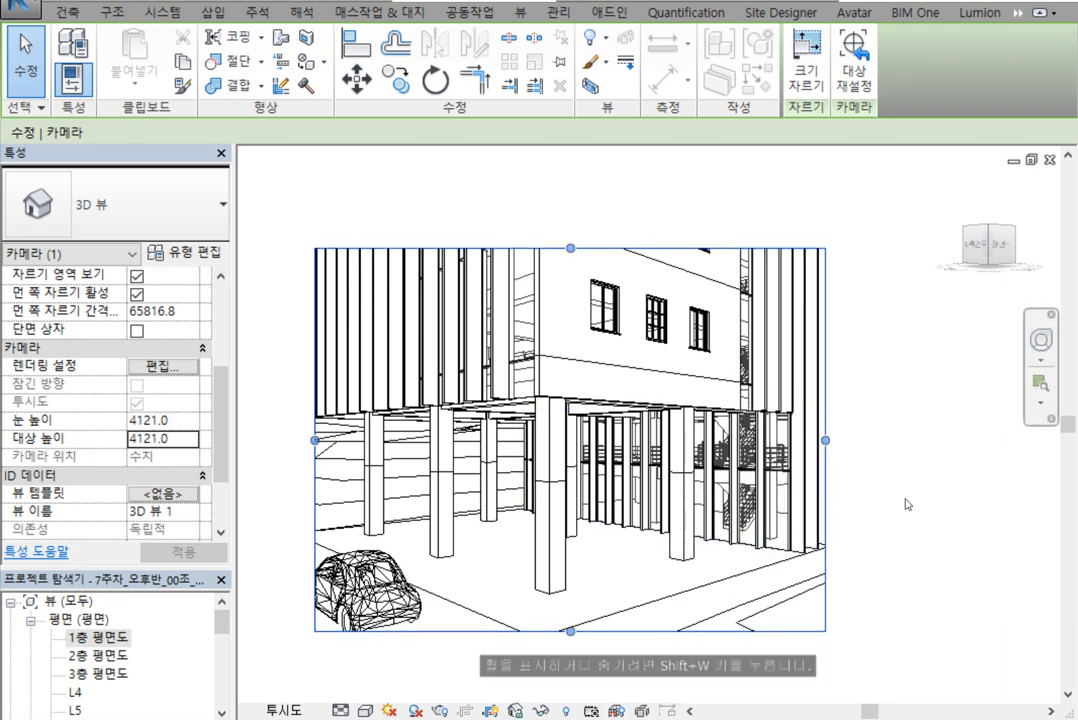
scroll(902, 503, "down", 2)
middle_click_drag(877, 470, 817, 470)
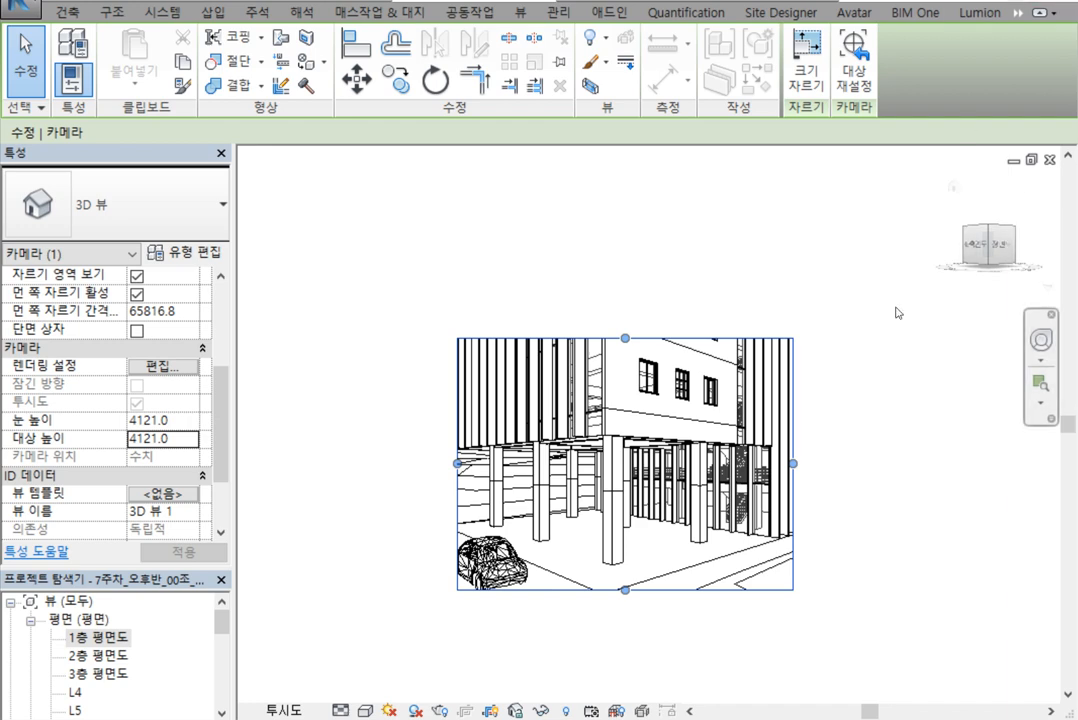
left_click_drag(793, 463, 892, 463)
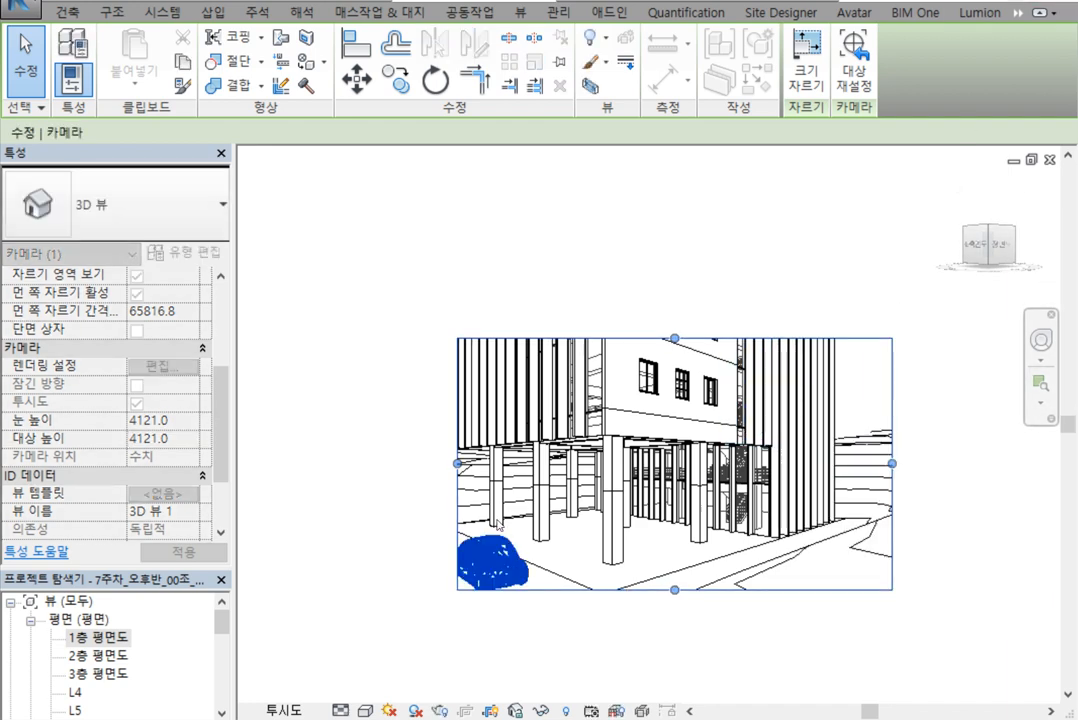
left_click_drag(457, 463, 386, 463)
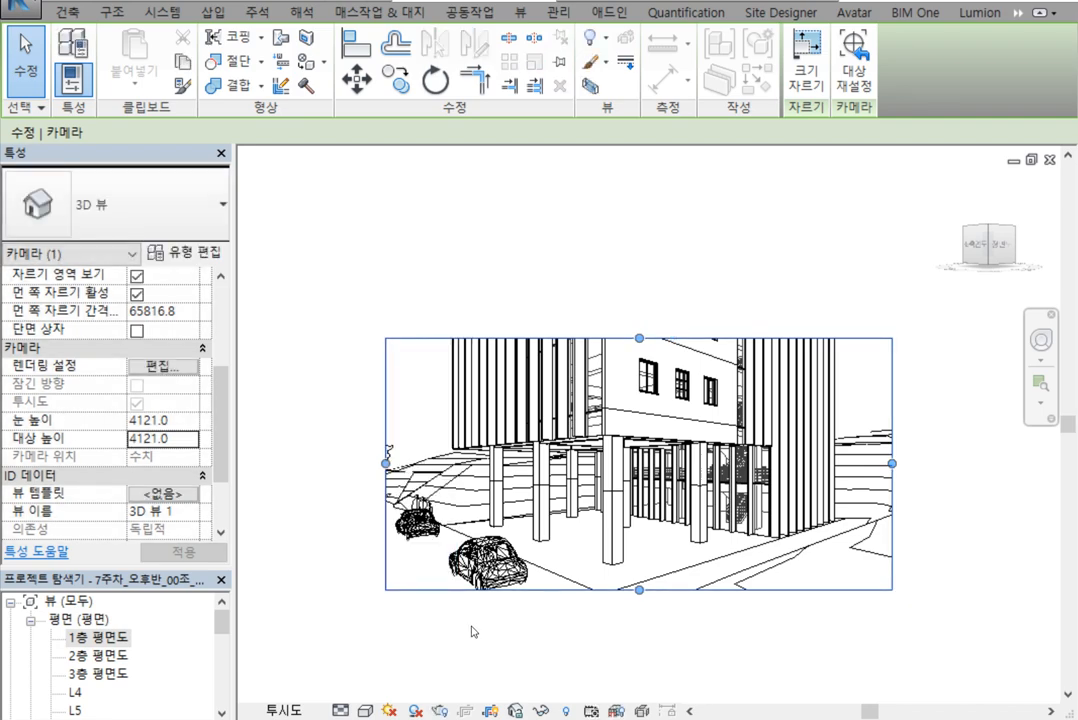
key("ctrl+z")
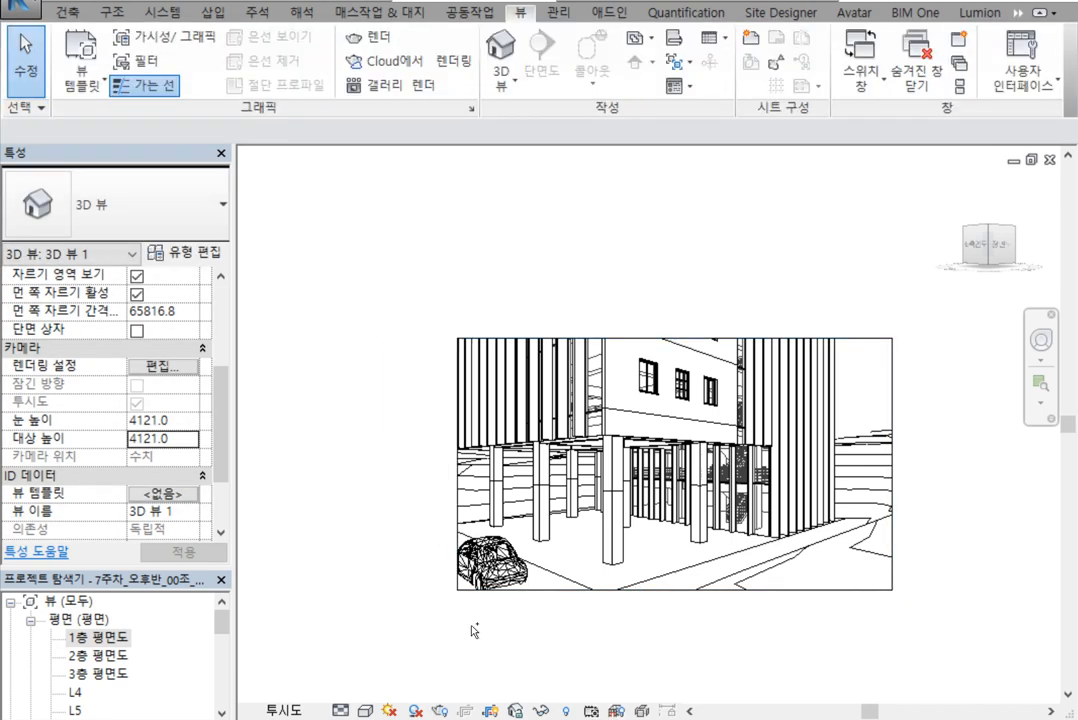
key("ctrl+z")
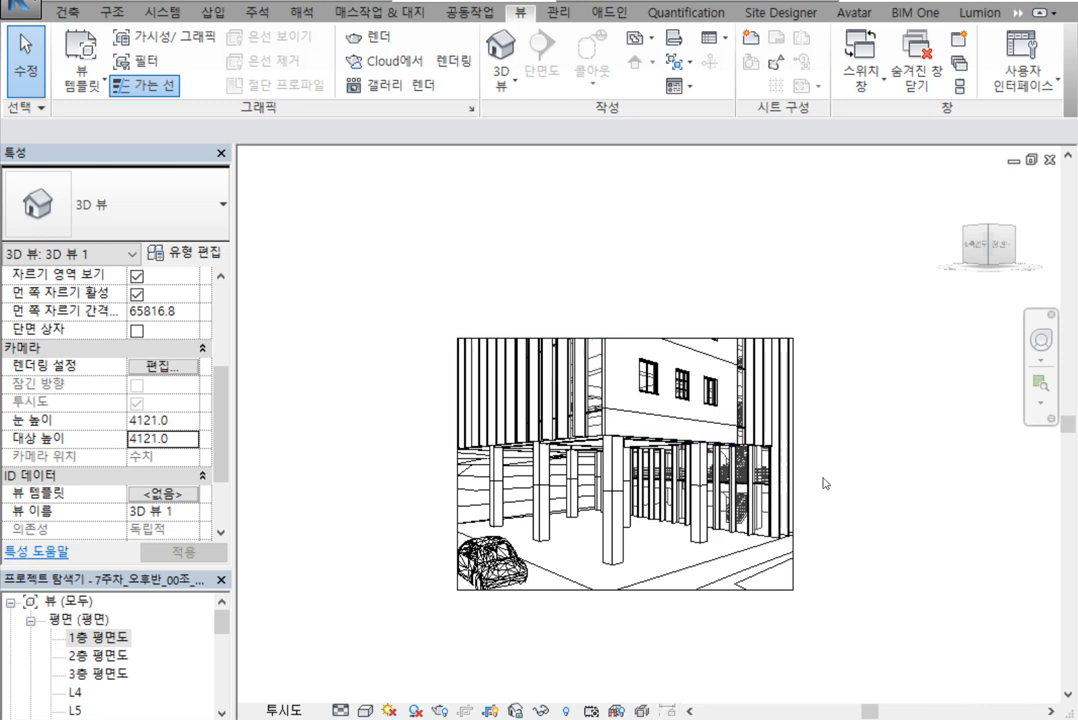
Extend the camera view's crop region outward on both sides and upward until the whole building fits inside it
left_click(794, 495)
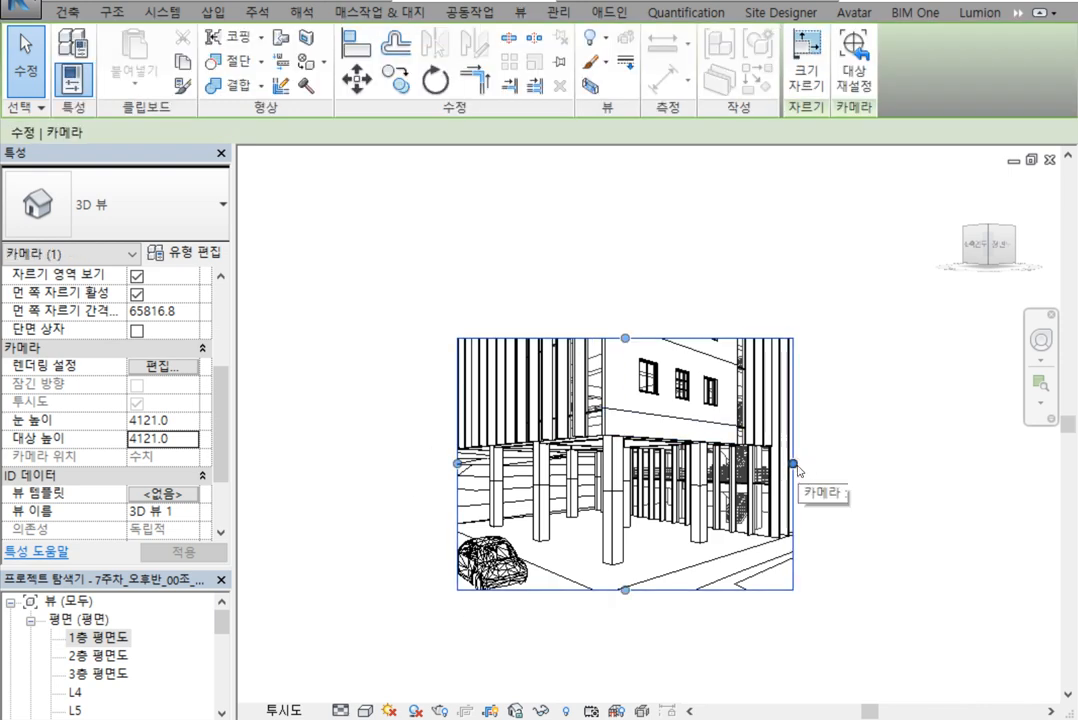
left_click_drag(794, 464, 878, 463)
left_click_drag(457, 463, 398, 463)
scroll(657, 400, "down", 1)
middle_click_drag(668, 320, 541, 475)
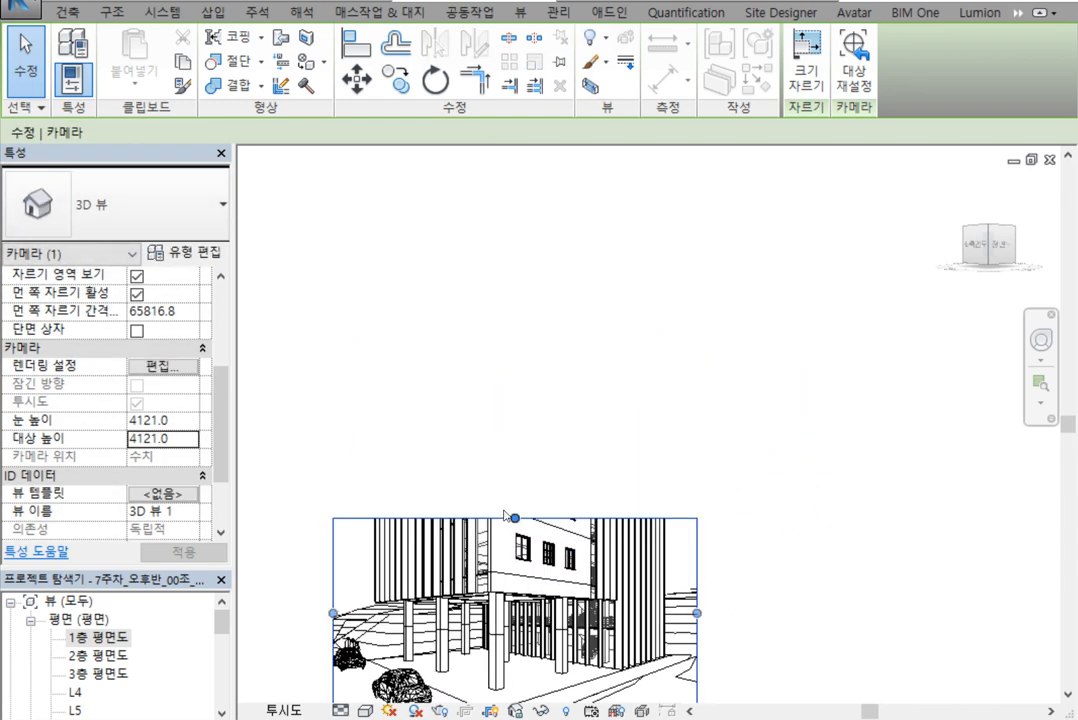
left_click_drag(514, 518, 514, 305)
middle_click_drag(550, 455, 605, 368)
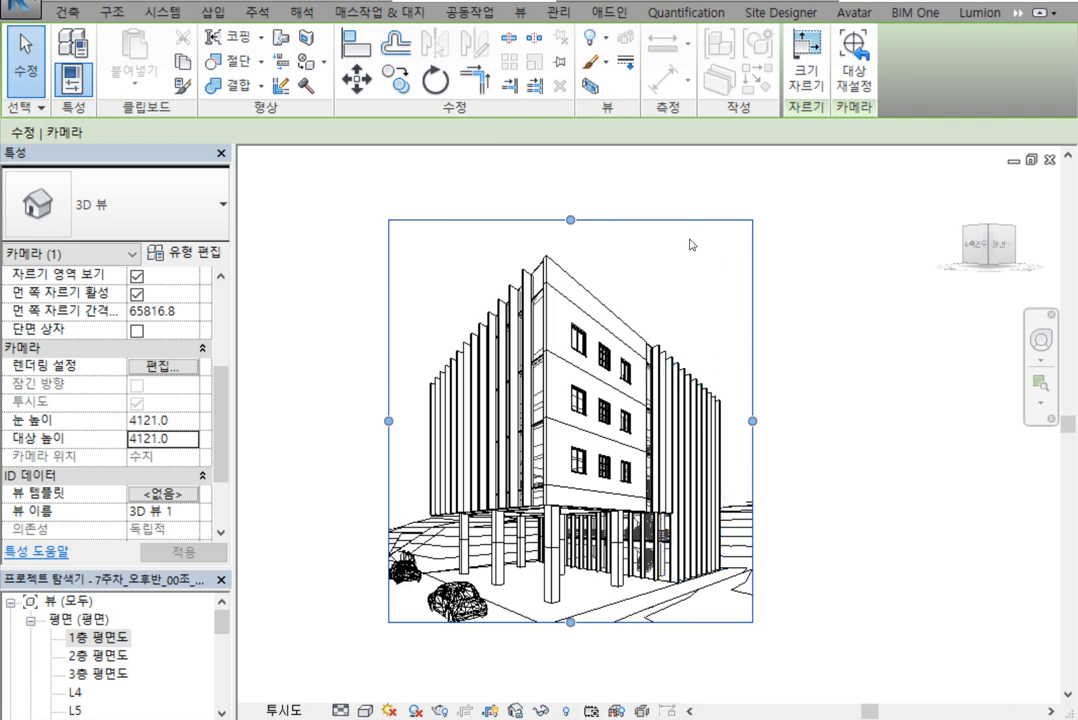
Trim the crop region's top and both side edges slightly closer to the building
left_click_drag(570, 220, 573, 233)
left_click_drag(753, 426, 739, 426)
left_click_drag(390, 427, 408, 427)
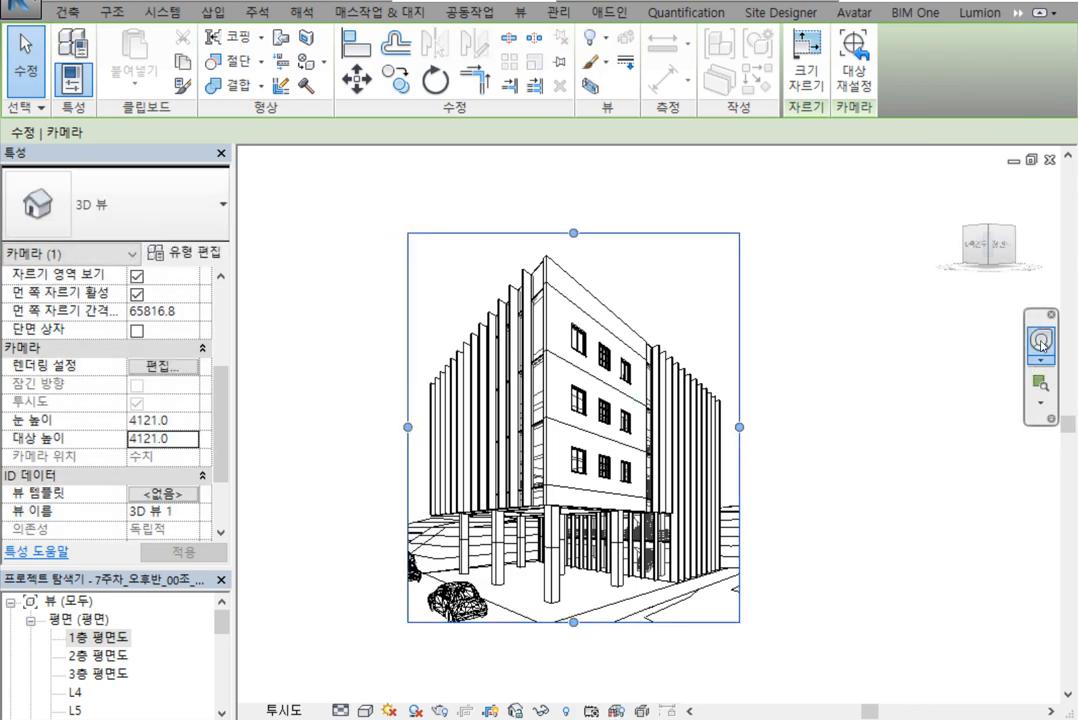
Bring the camera nearer to the building corner and lower it to an eye height of about 2600 with the navigation wheel
left_click(1040, 341)
left_click(640, 492)
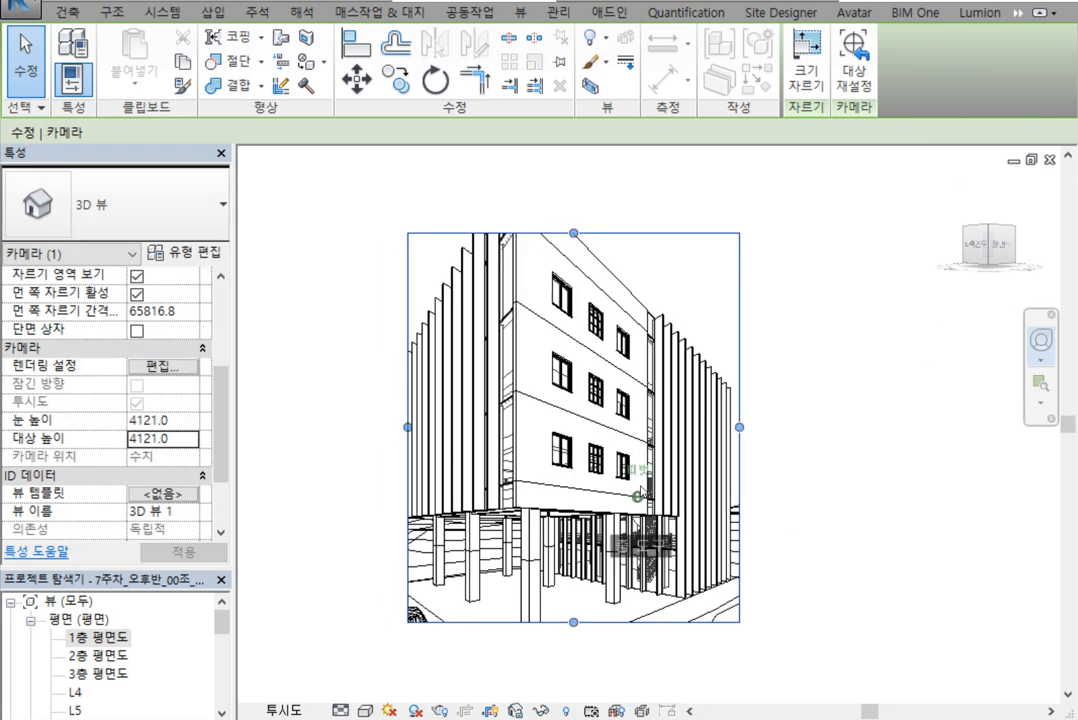
left_click_drag(625, 520, 695, 542)
left_click(774, 340)
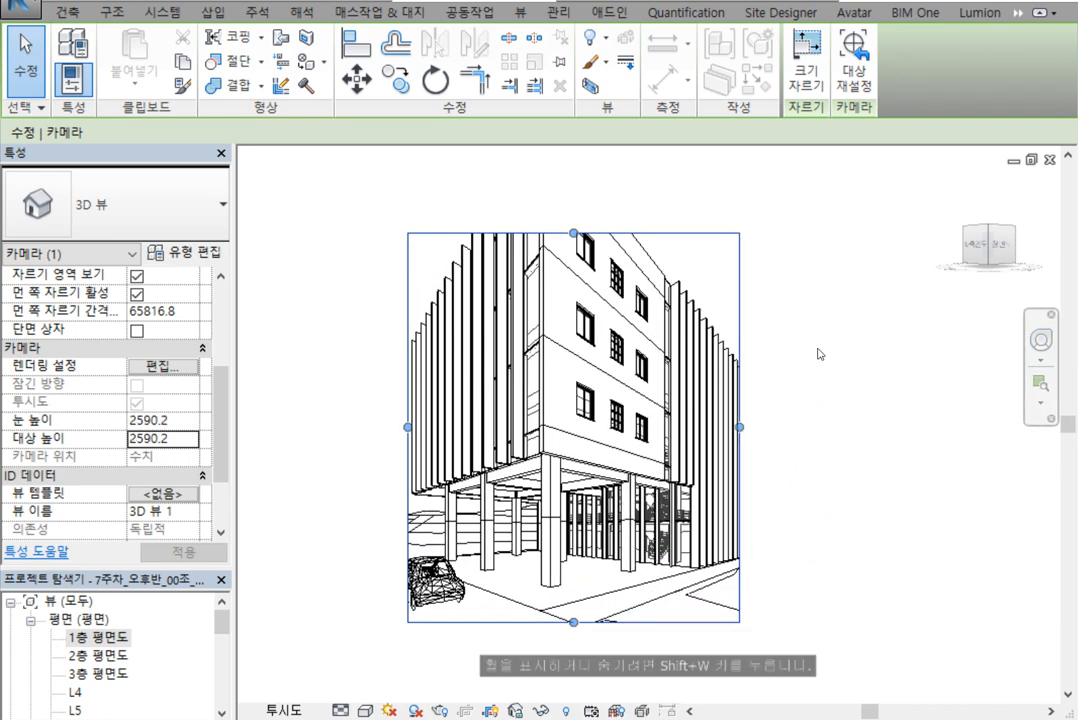
Extend the crop region upward and to both sides so the roof corner and the full facades are included
left_click_drag(616, 323, 617, 221)
left_click_drag(490, 419, 470, 419)
left_click_drag(741, 419, 767, 419)
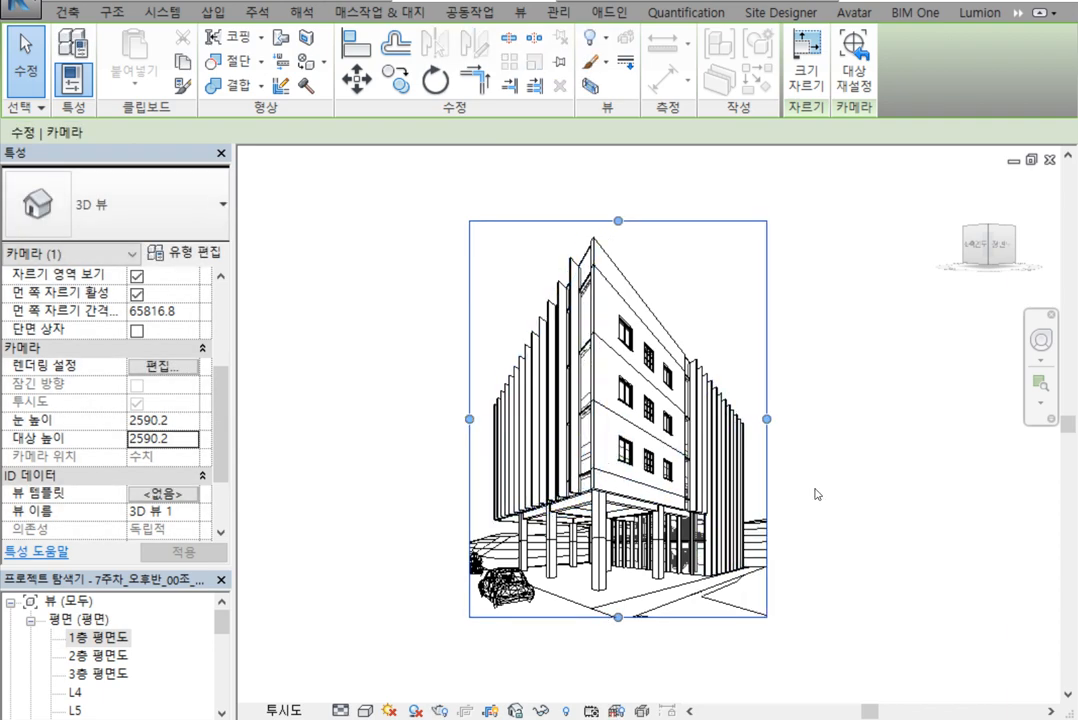
left_click(880, 491)
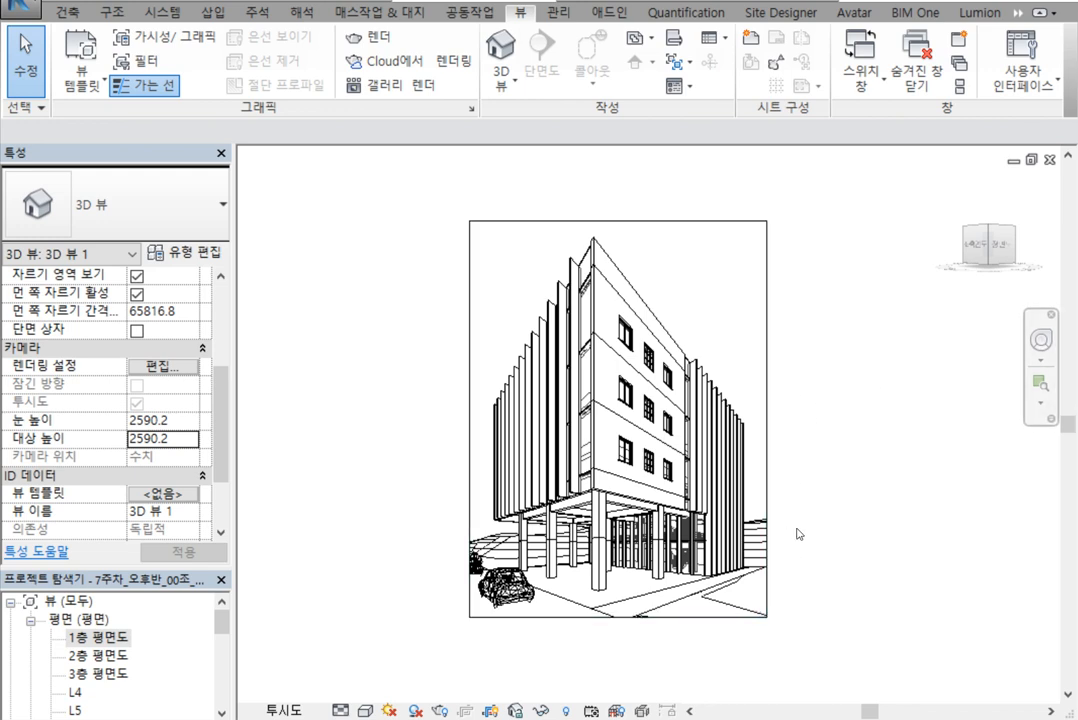
middle_click_drag(847, 532, 784, 534)
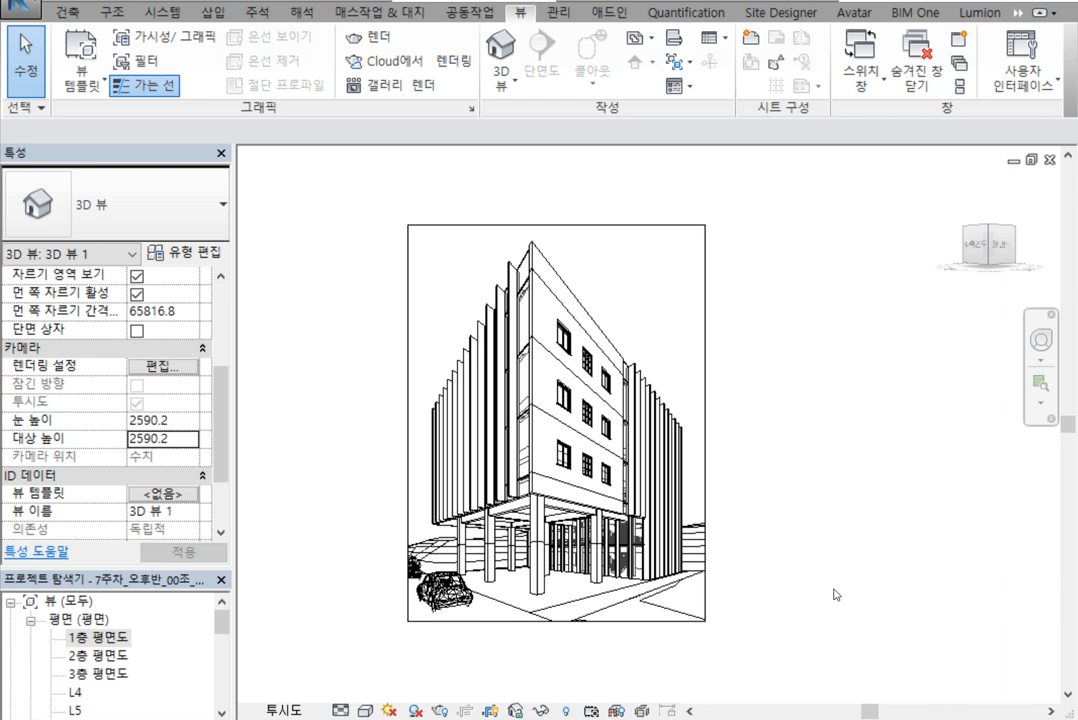
Open sheet A102 from the project browser and show the entire sheet
left_click_drag(175, 568, 96, 476)
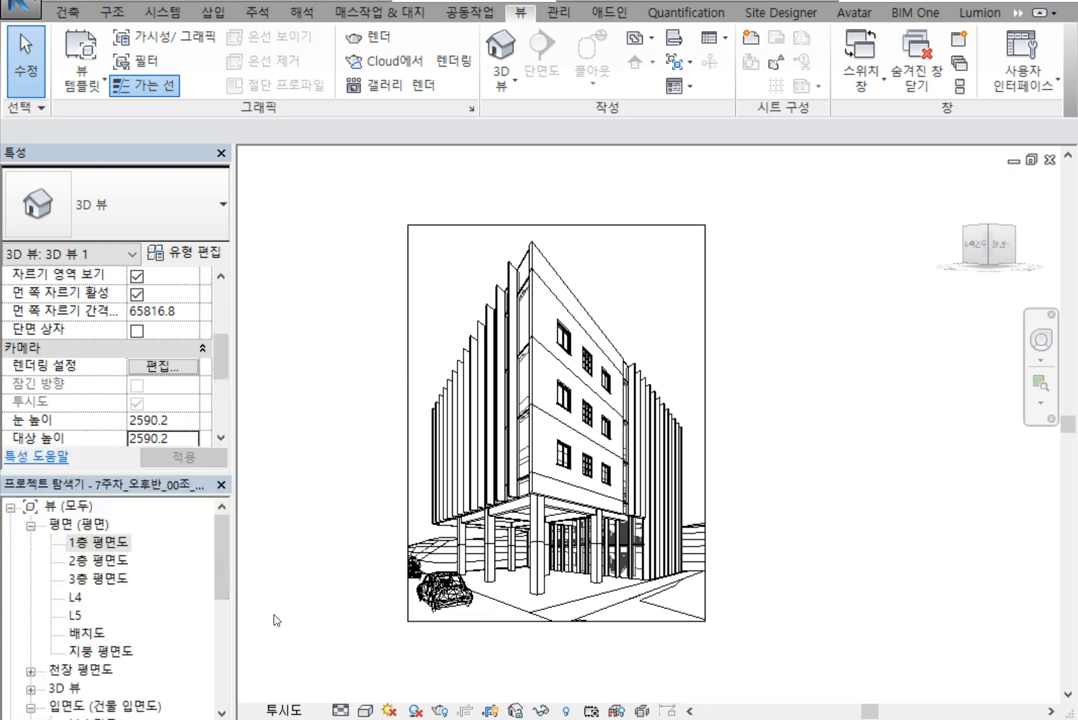
scroll(231, 627, "down", 3)
scroll(150, 620, "down", 3)
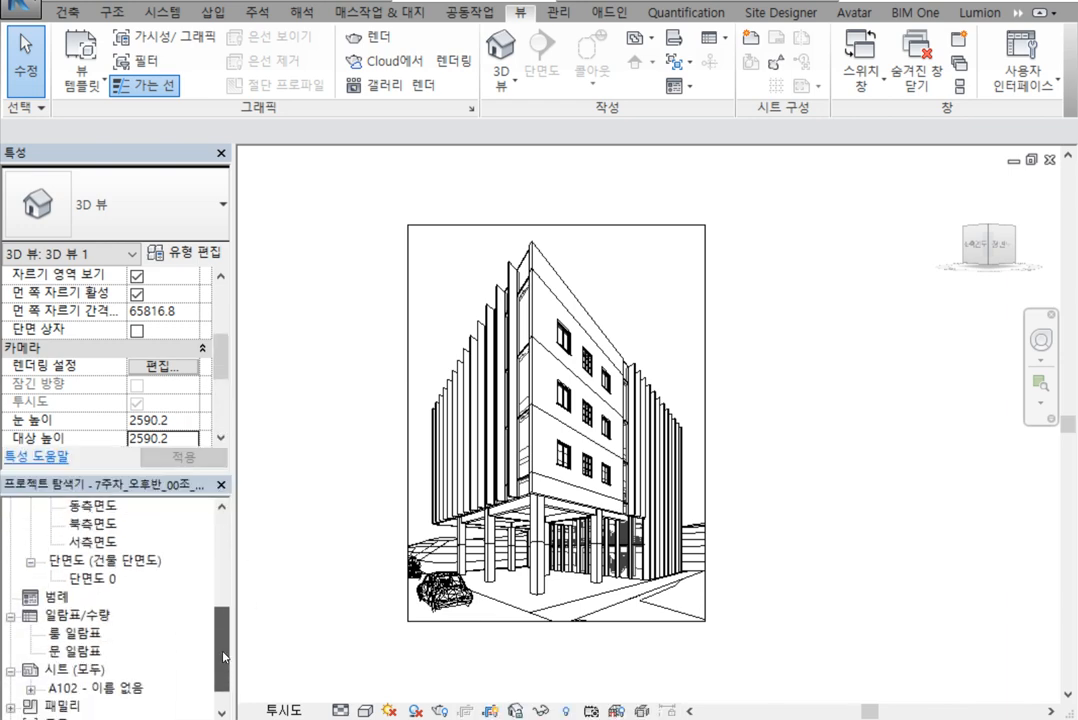
left_click(135, 652)
double_click(135, 652)
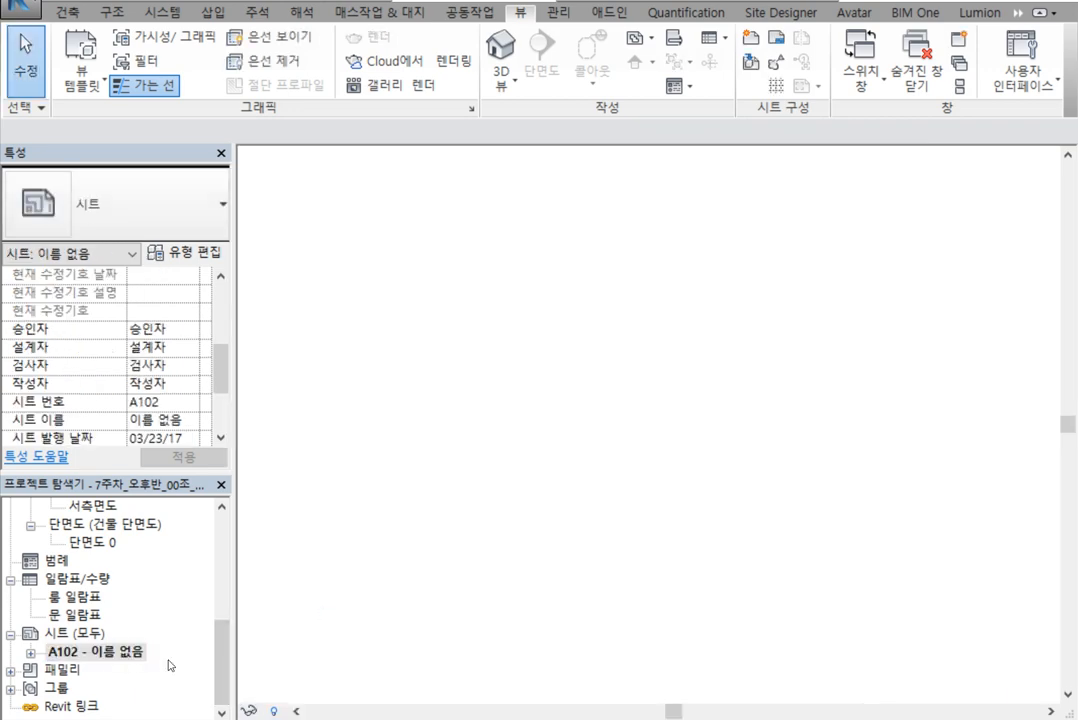
middle_click_drag(806, 336, 766, 326)
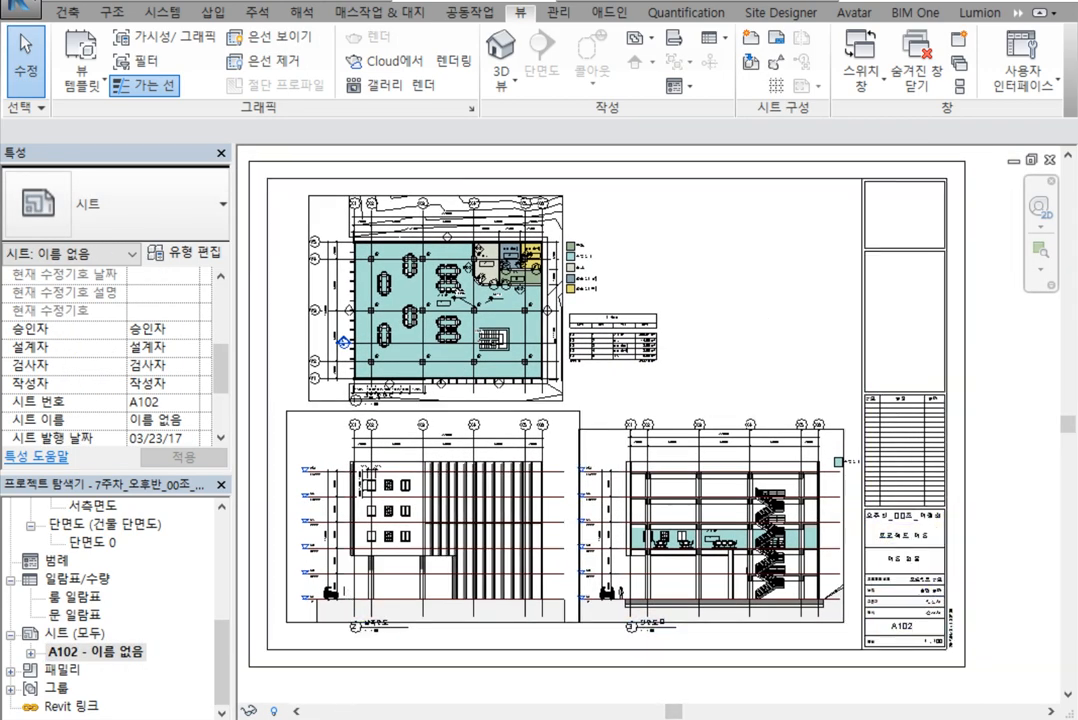
Place the perspective view 3D 뷰 1 on sheet A102, in the empty area above the section drawing
scroll(205, 628, "up", 5)
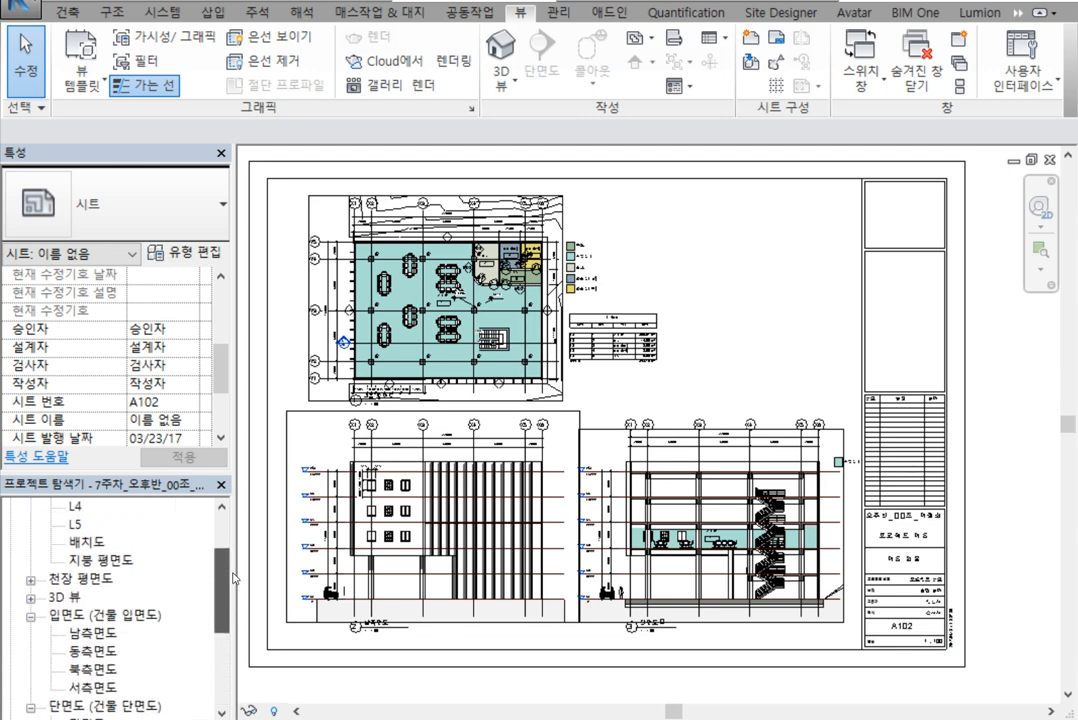
scroll(225, 585, "down", 1)
scroll(120, 590, "down", 1)
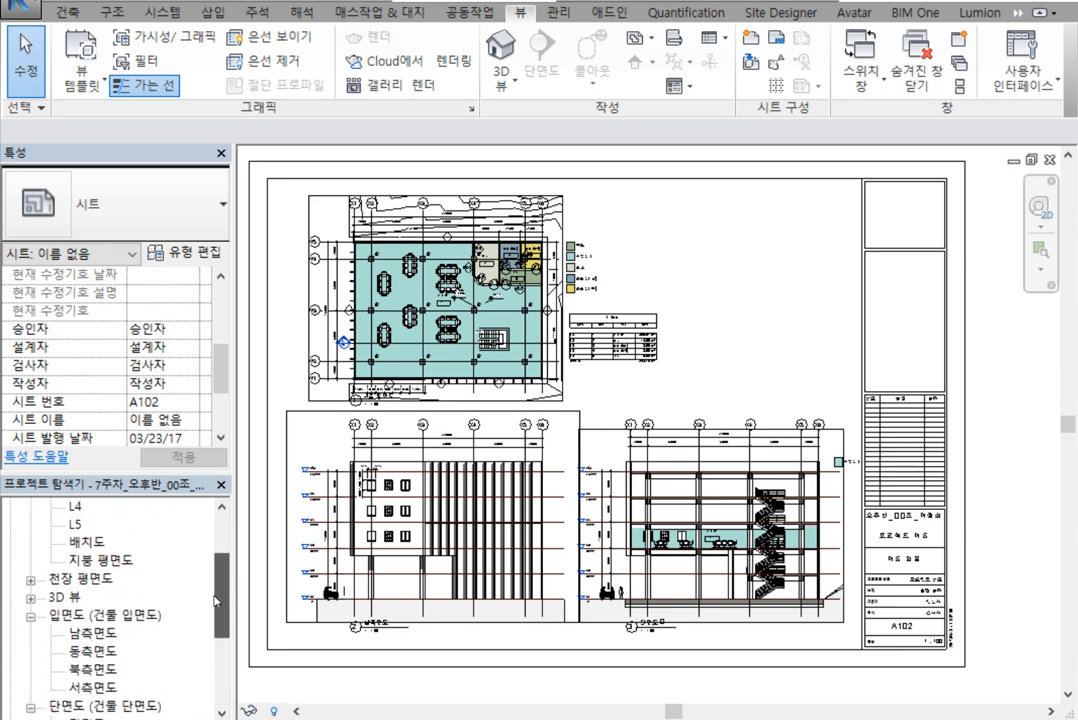
left_click(31, 597)
left_click_drag(90, 615, 760, 311)
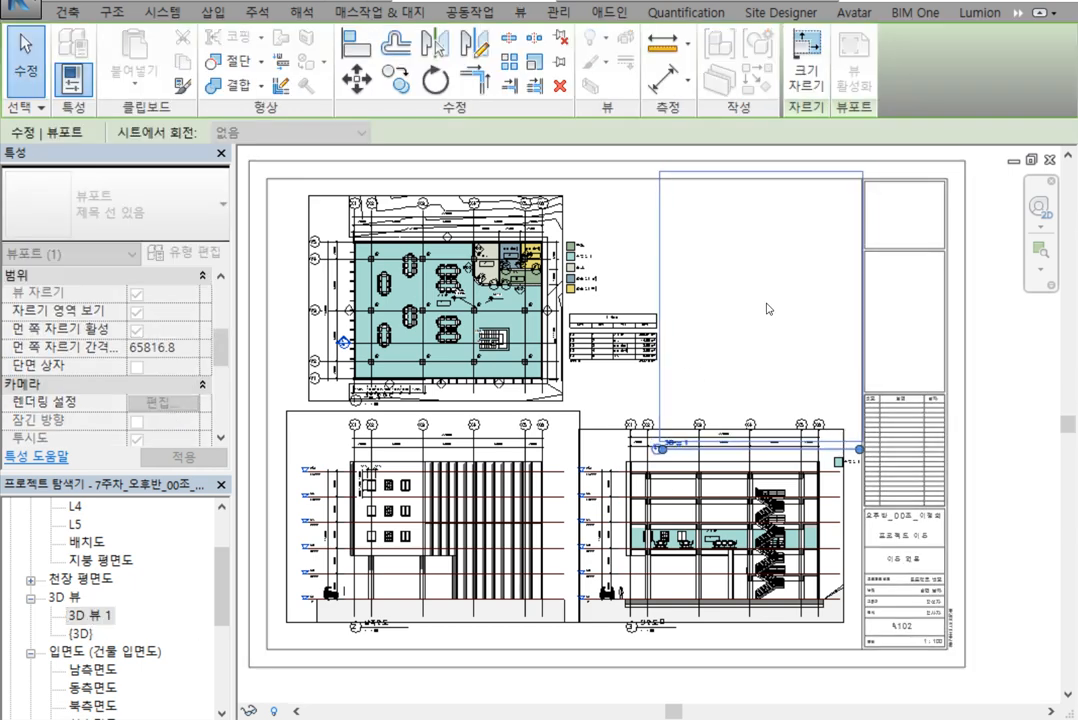
left_click(765, 306)
scroll(909, 354, "up", 3)
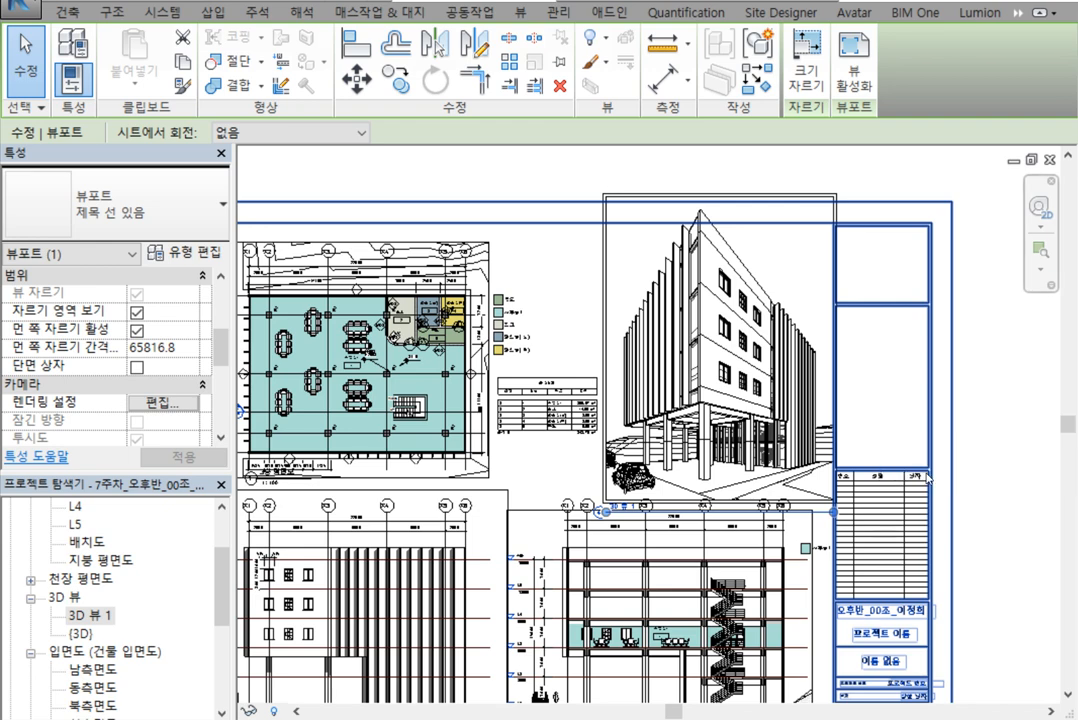
left_click(1001, 414)
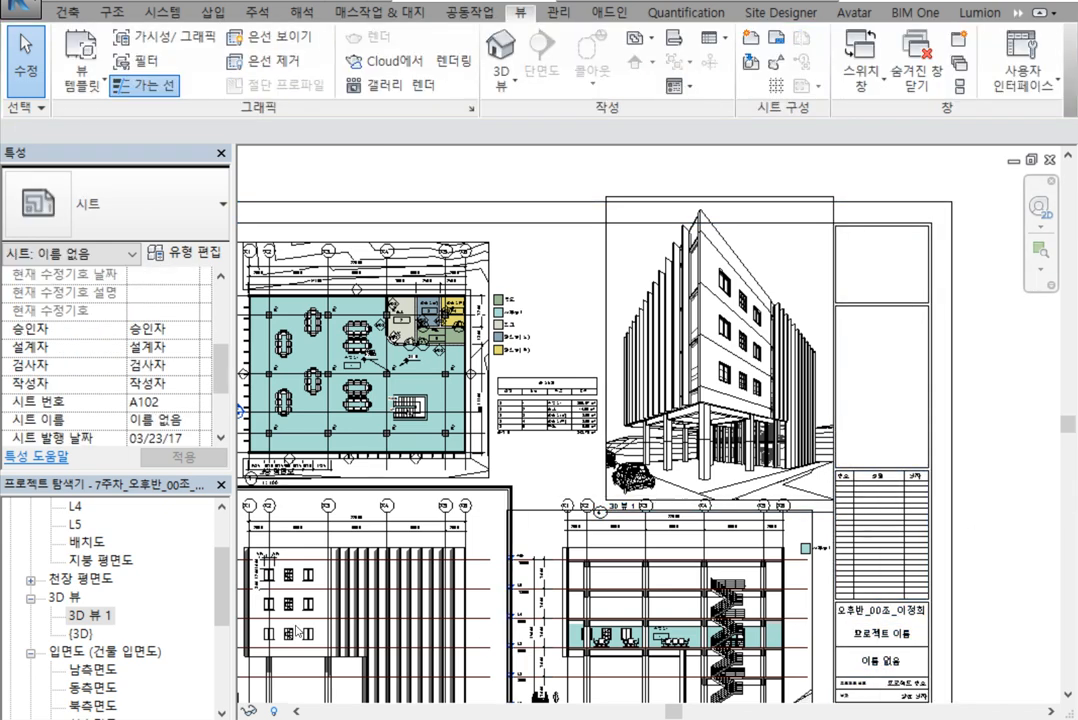
Open the 3D 뷰 1 perspective view and bring up the size settings of its crop region
double_click(87, 612)
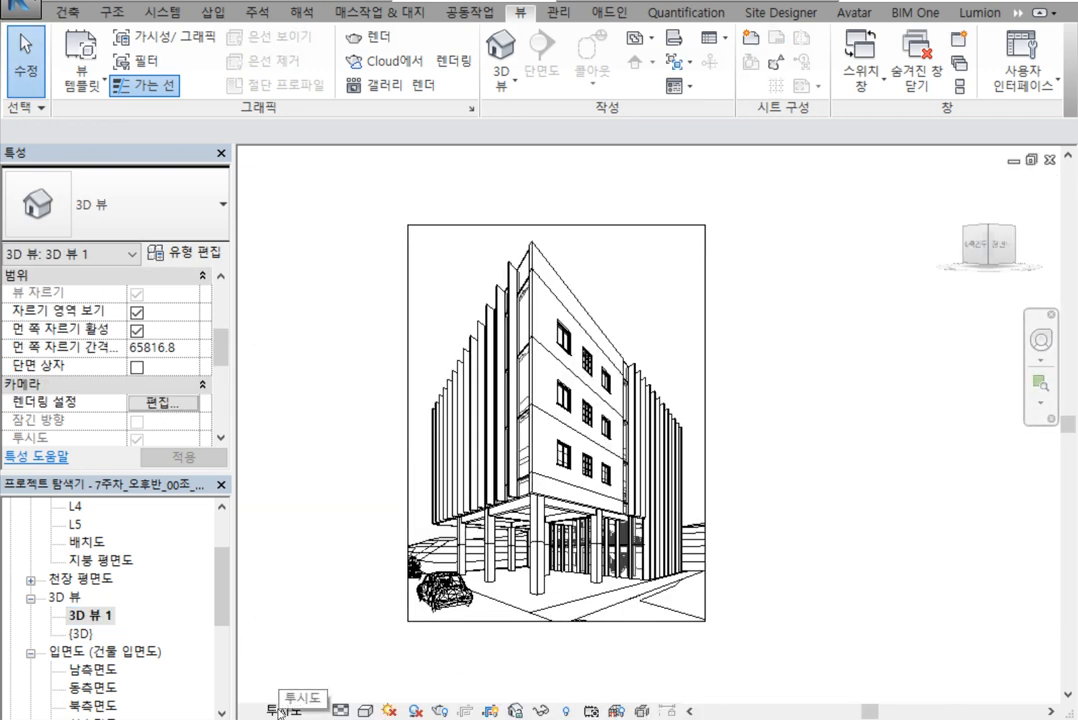
left_click(406, 259)
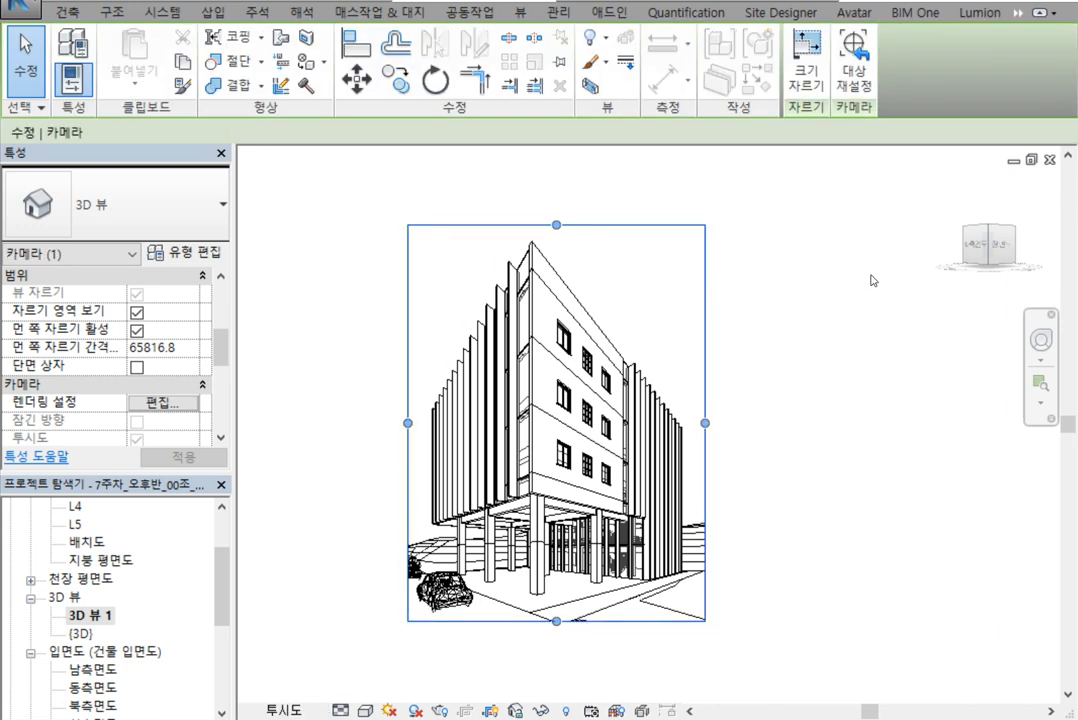
left_click(807, 95)
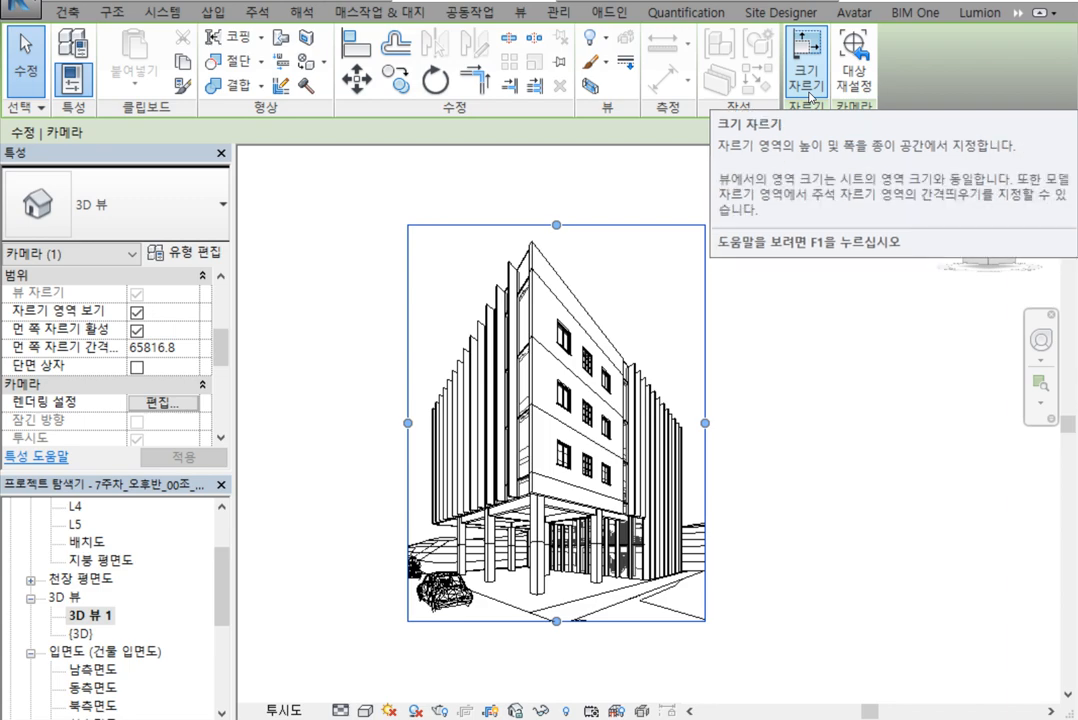
left_click(809, 95)
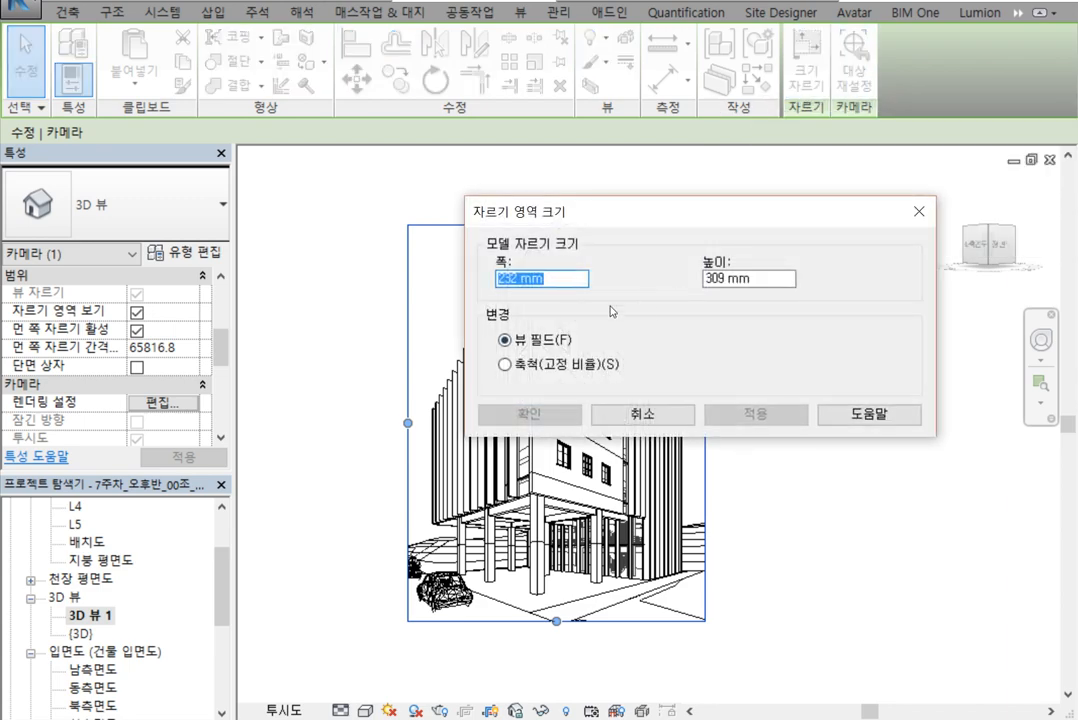
left_click(552, 281)
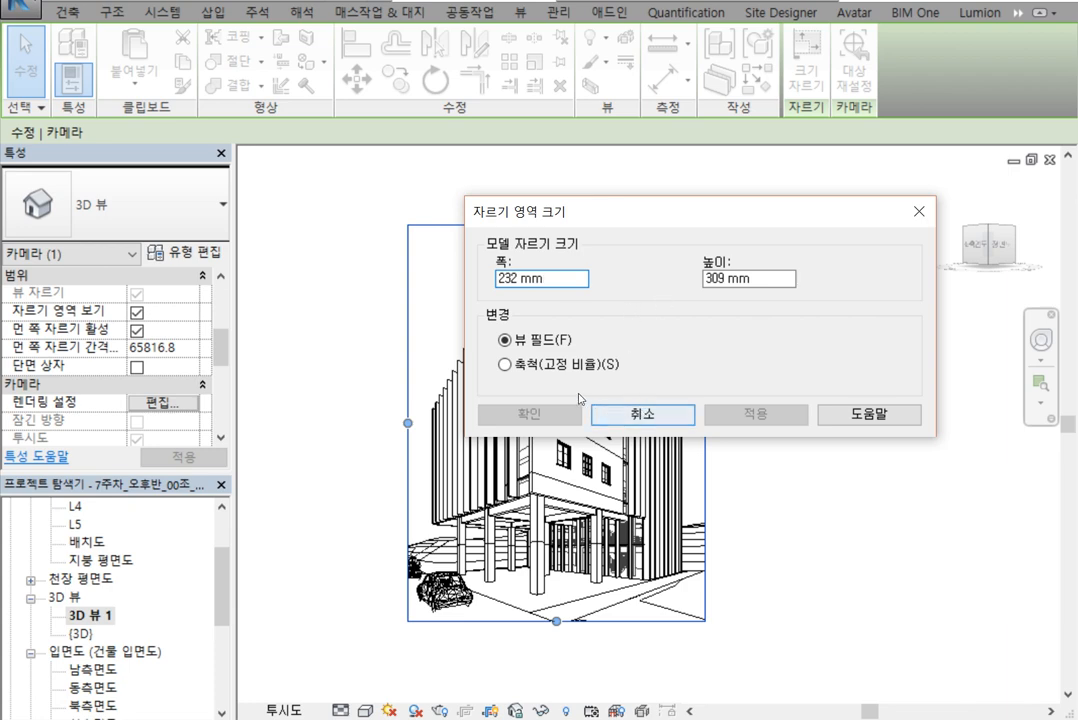
left_click(545, 372)
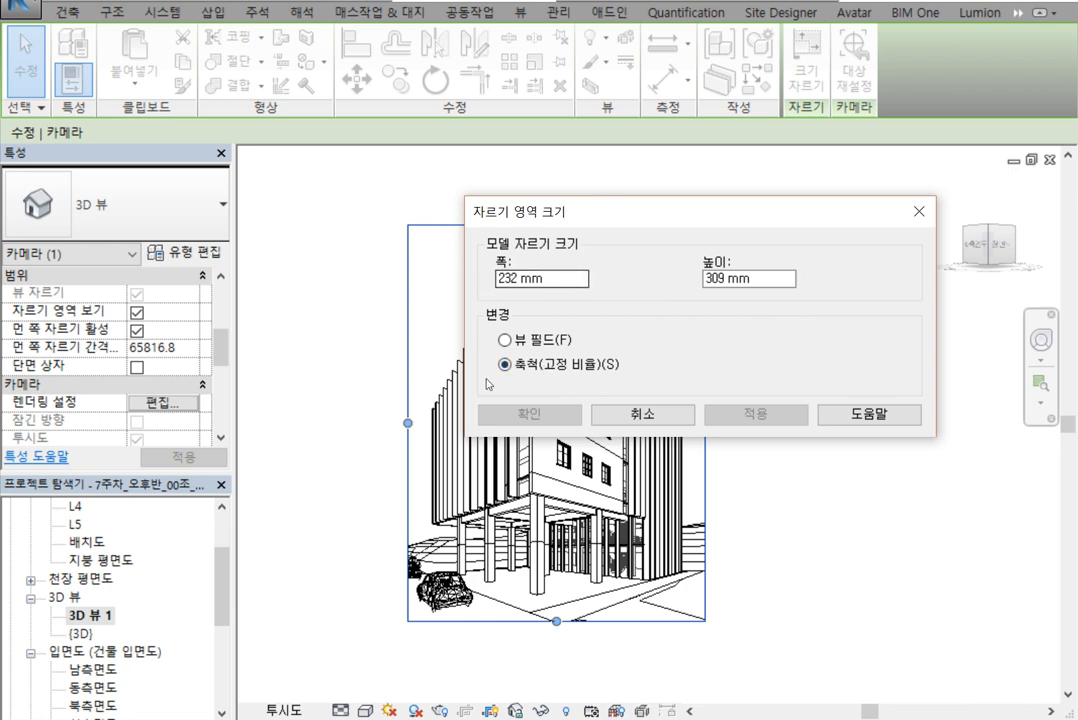
left_click(557, 339)
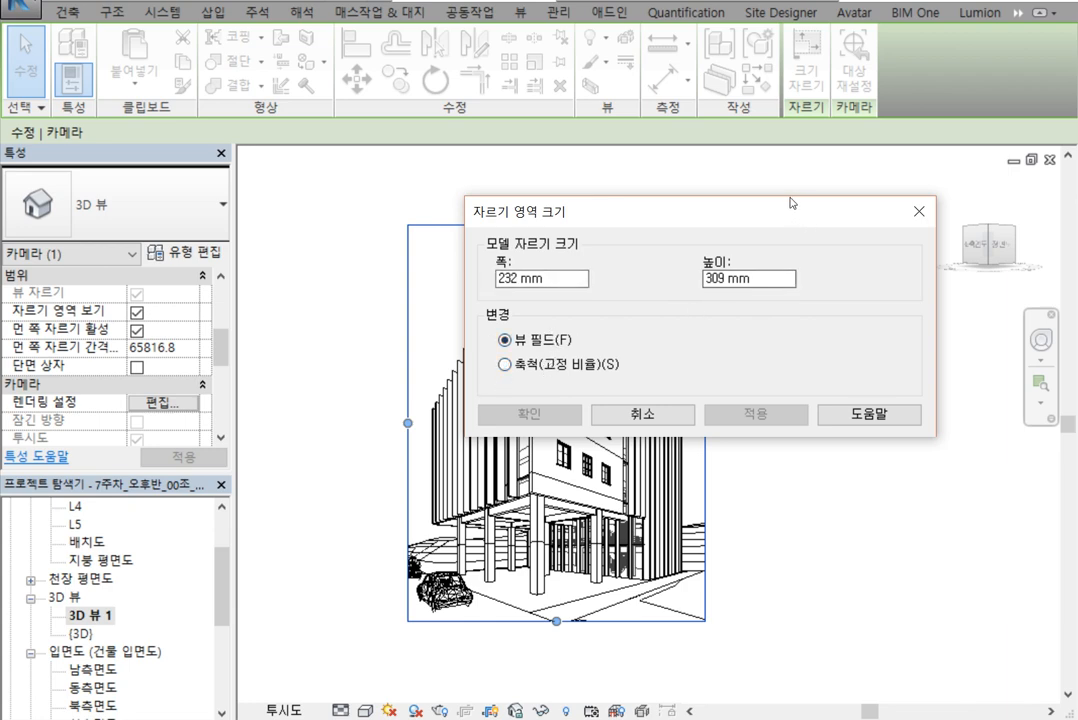
Try to set the crop region's height to 200 mm with the field of view (뷰 필드) option
left_click_drag(786, 215, 861, 191)
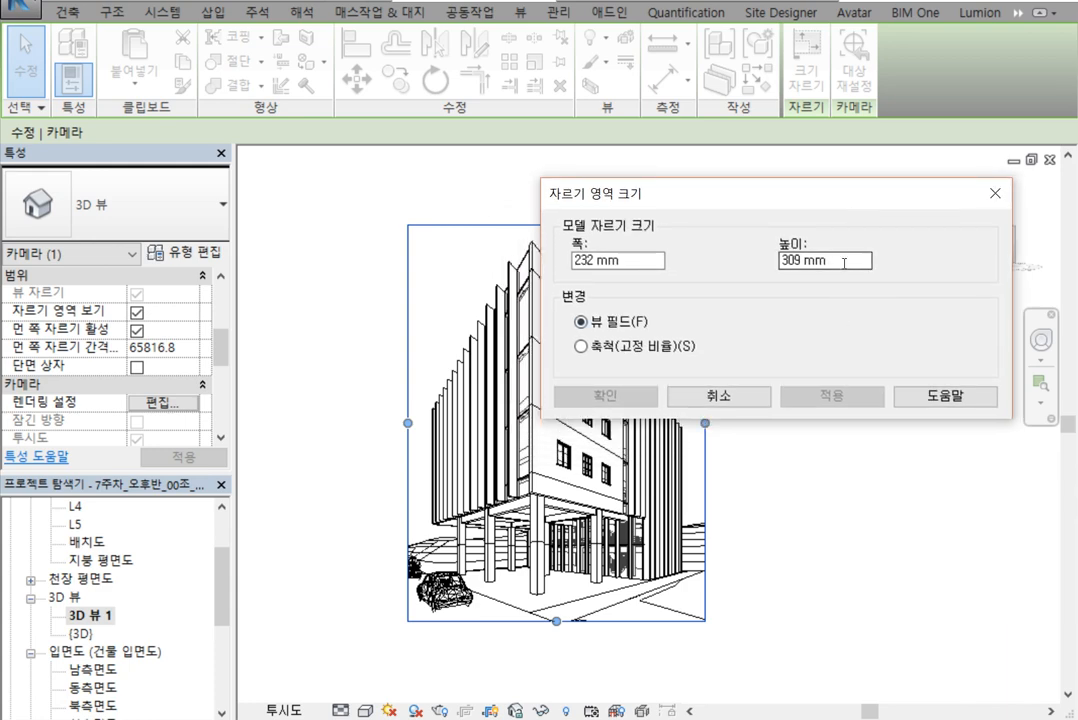
left_click_drag(846, 262, 754, 243)
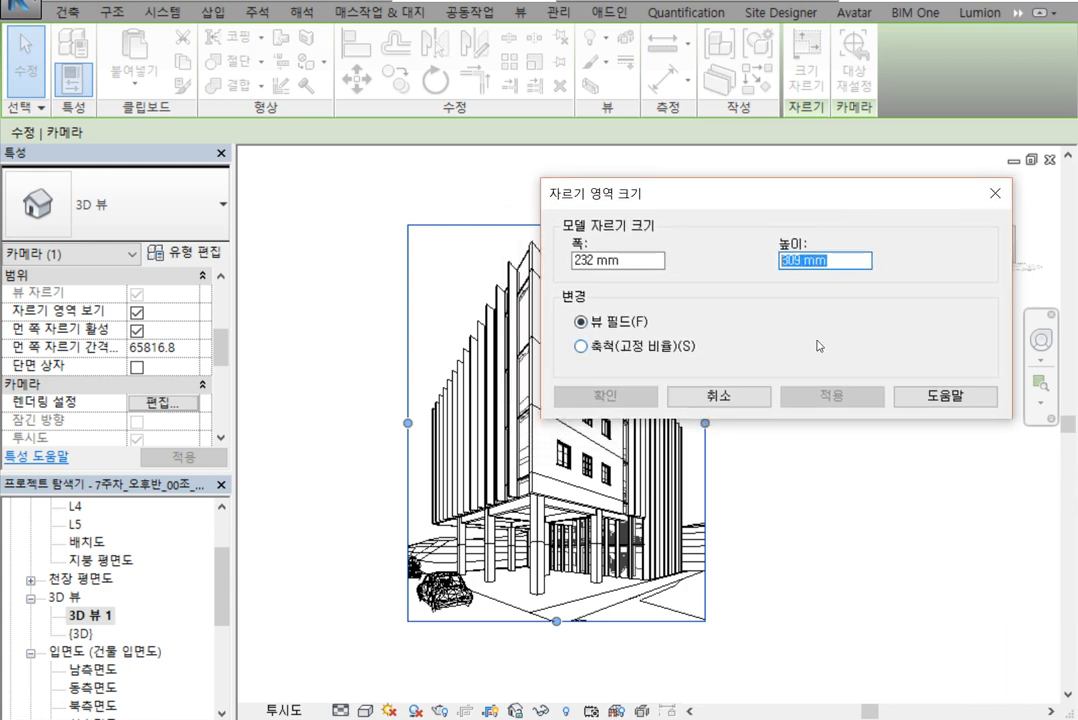
type("22")
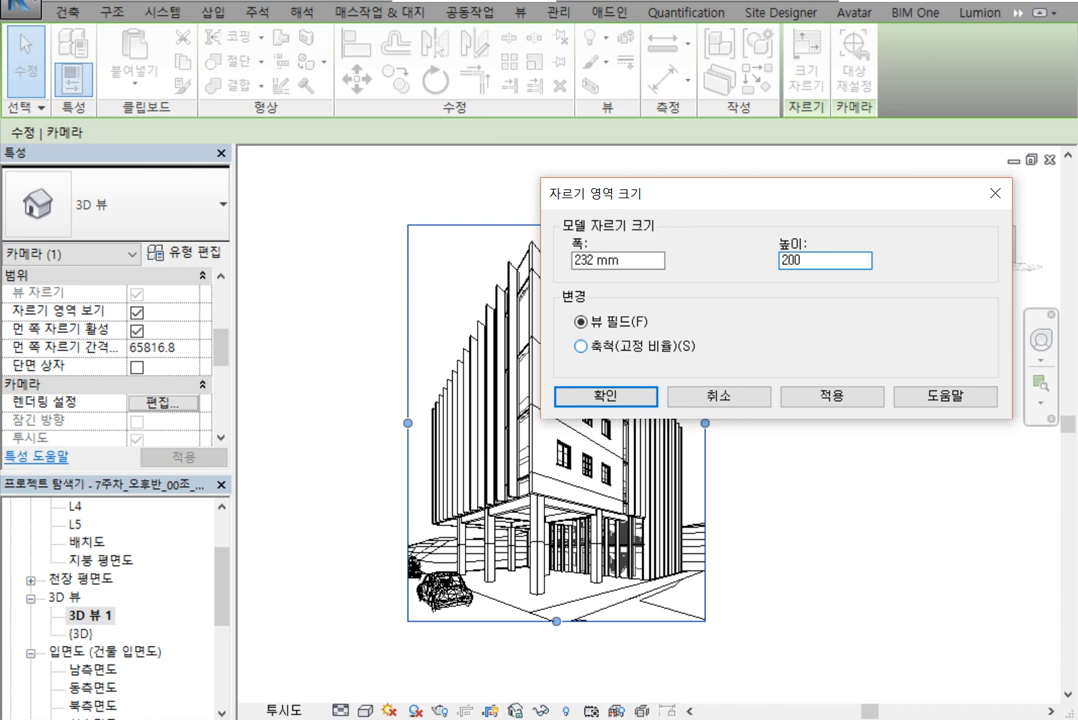
left_click(644, 260)
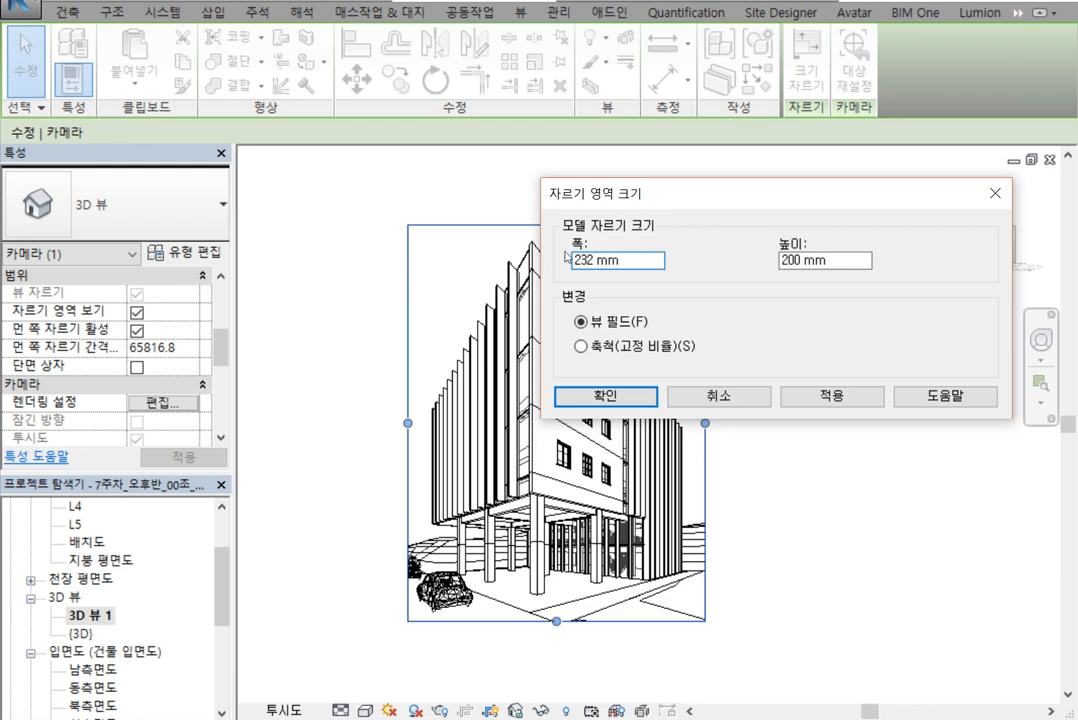
key("Return")
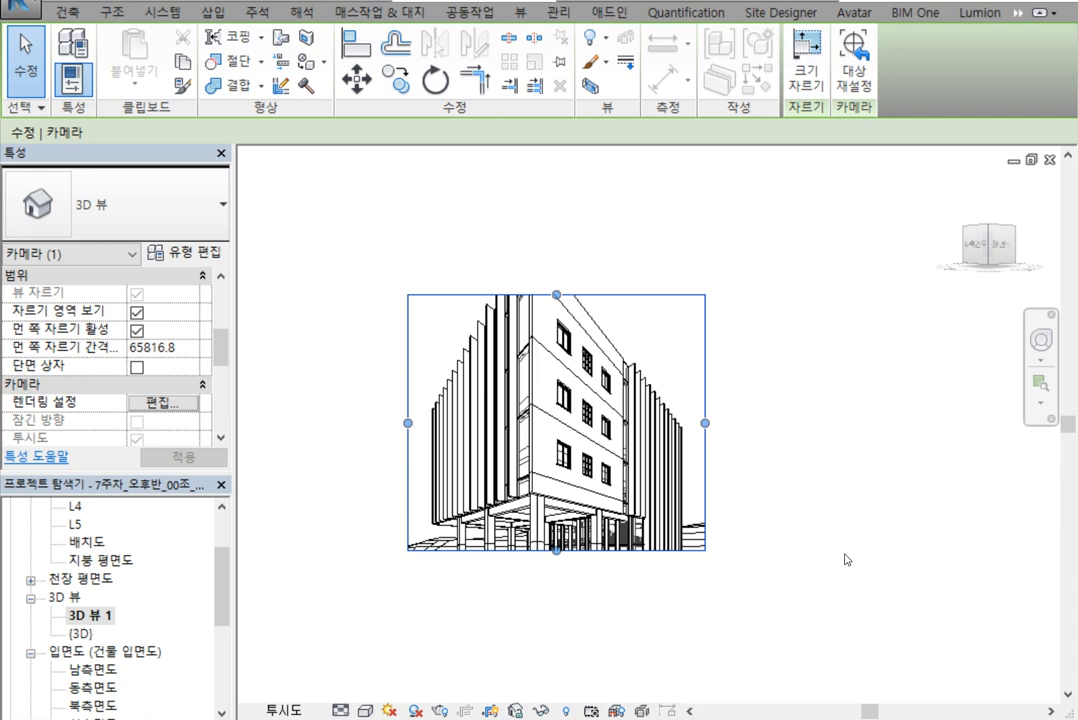
left_click(847, 558)
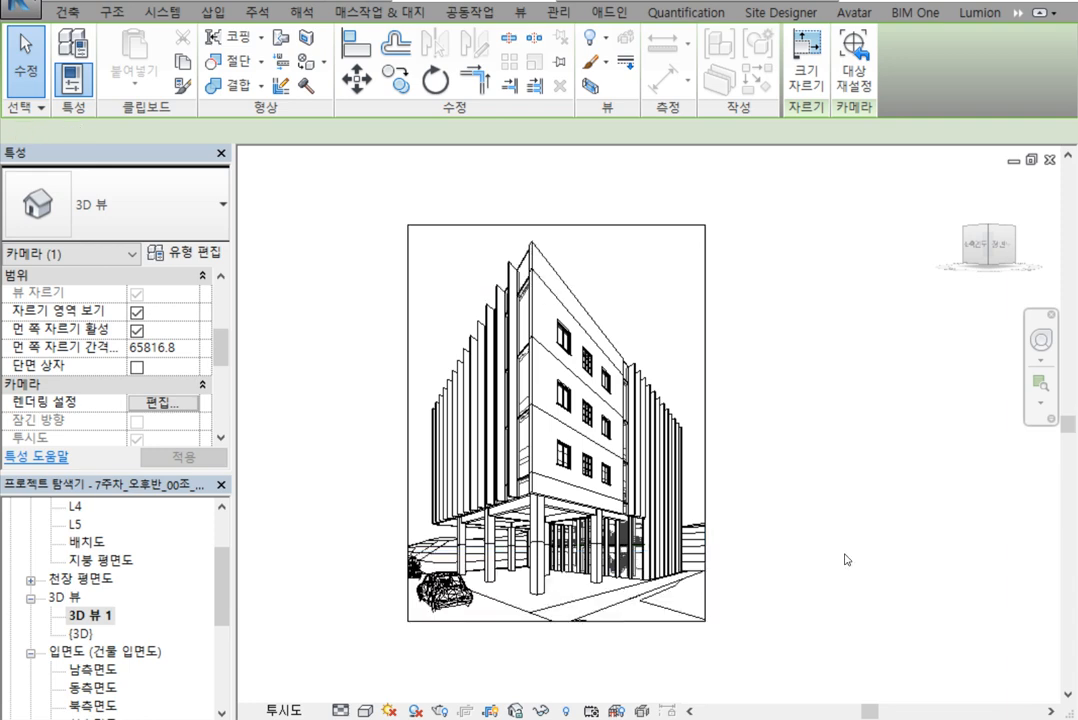
Resize the perspective view's crop region to a height of 200 mm using the scale option with locked proportions (축척, 고정 비율)
left_click(705, 315)
left_click(806, 72)
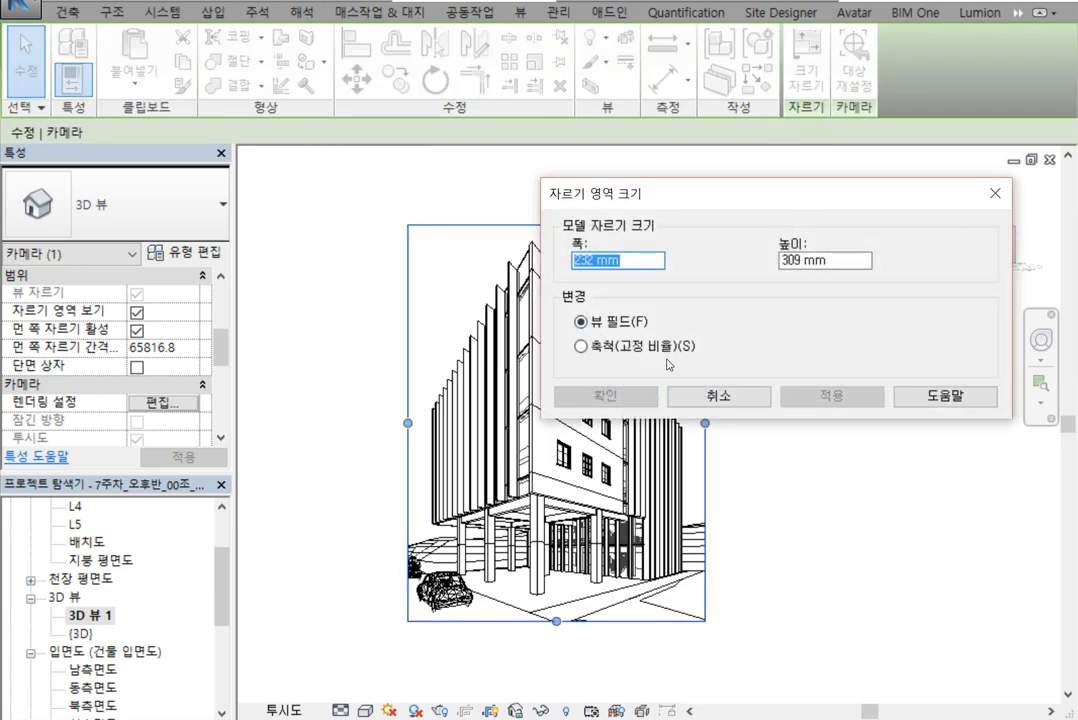
left_click(613, 350)
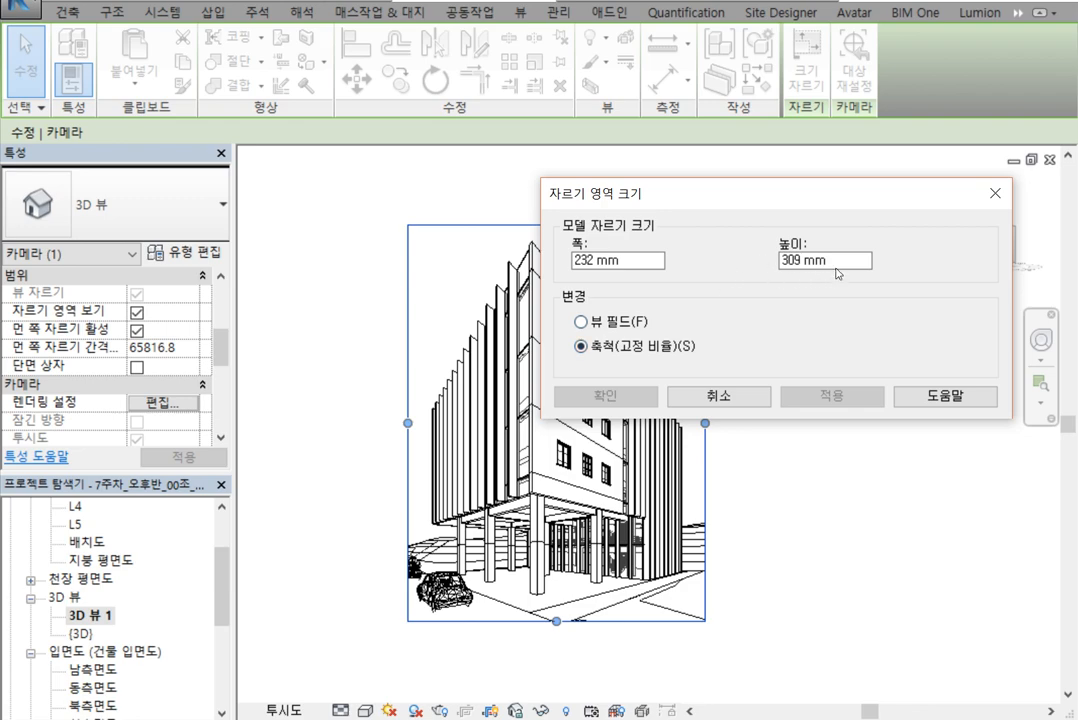
left_click_drag(866, 260, 768, 255)
type("200")
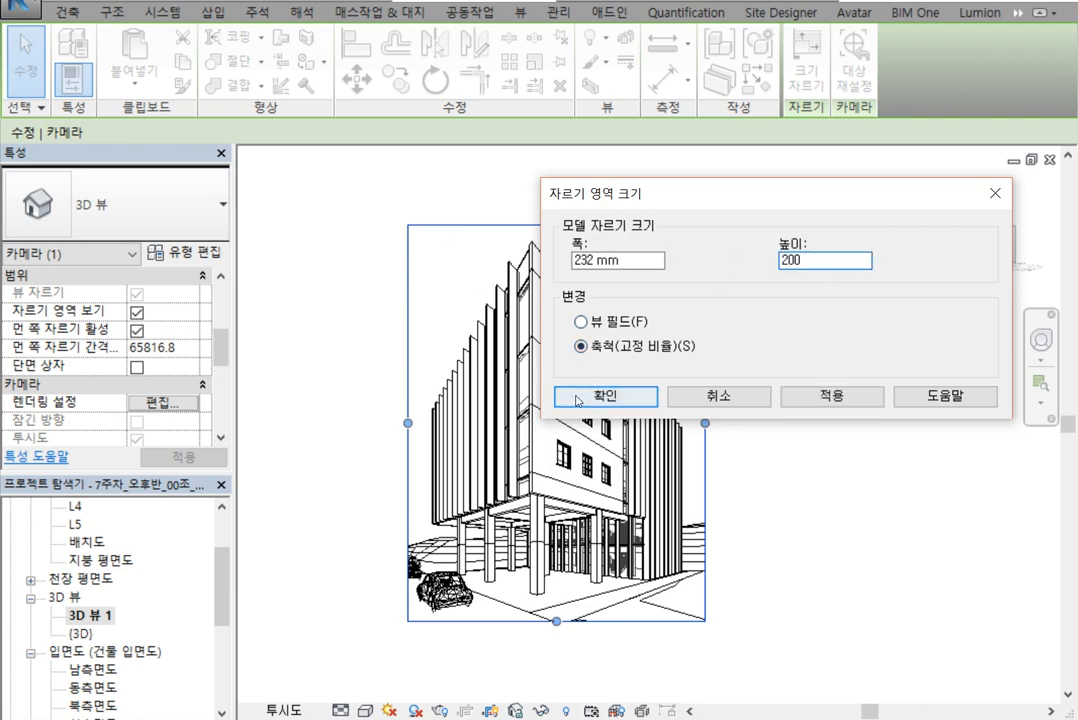
key("Return")
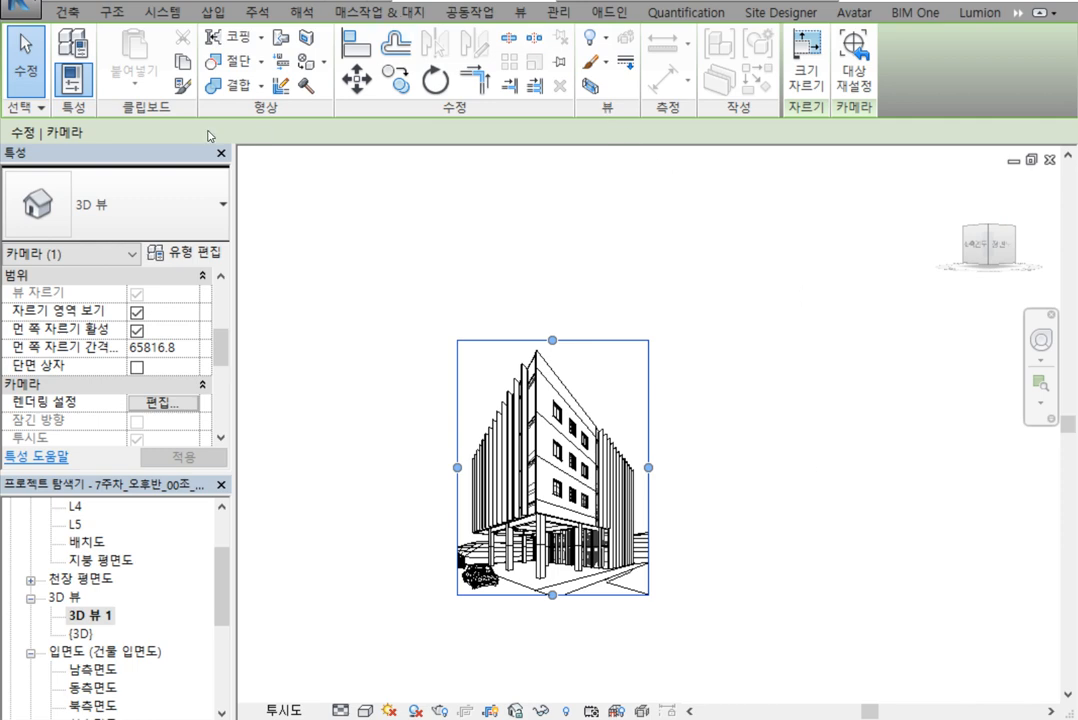
Return to sheet A102 and move the schedule table up, directly above the colour legend beside the floor plan
left_click_drag(223, 613, 227, 694)
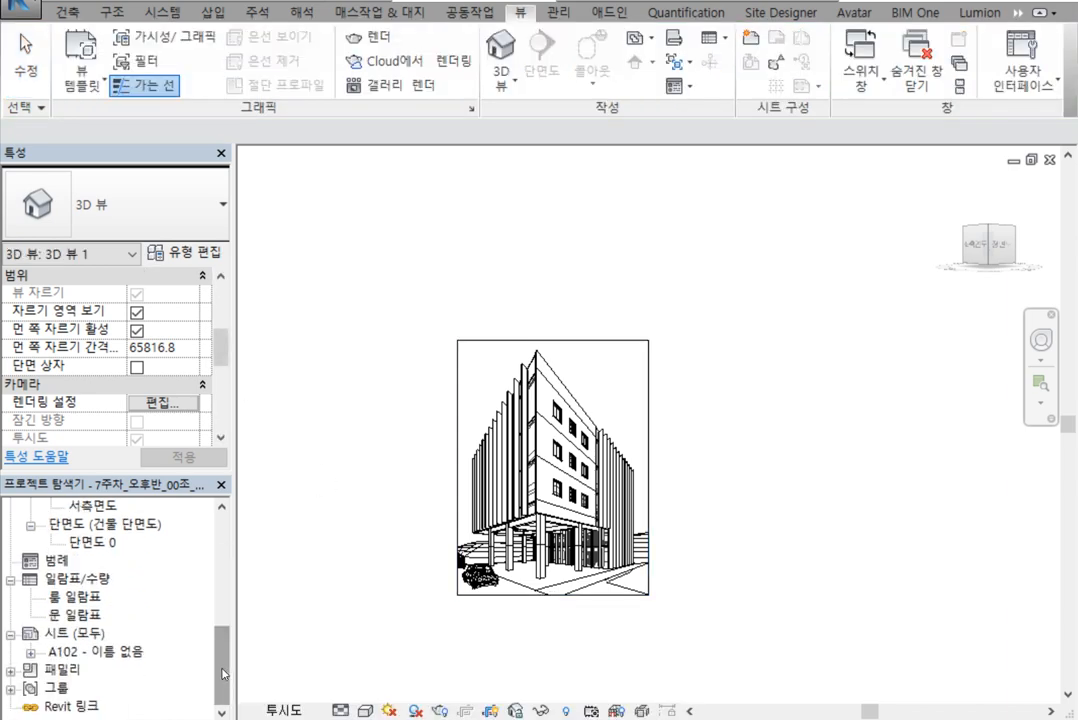
double_click(95, 651)
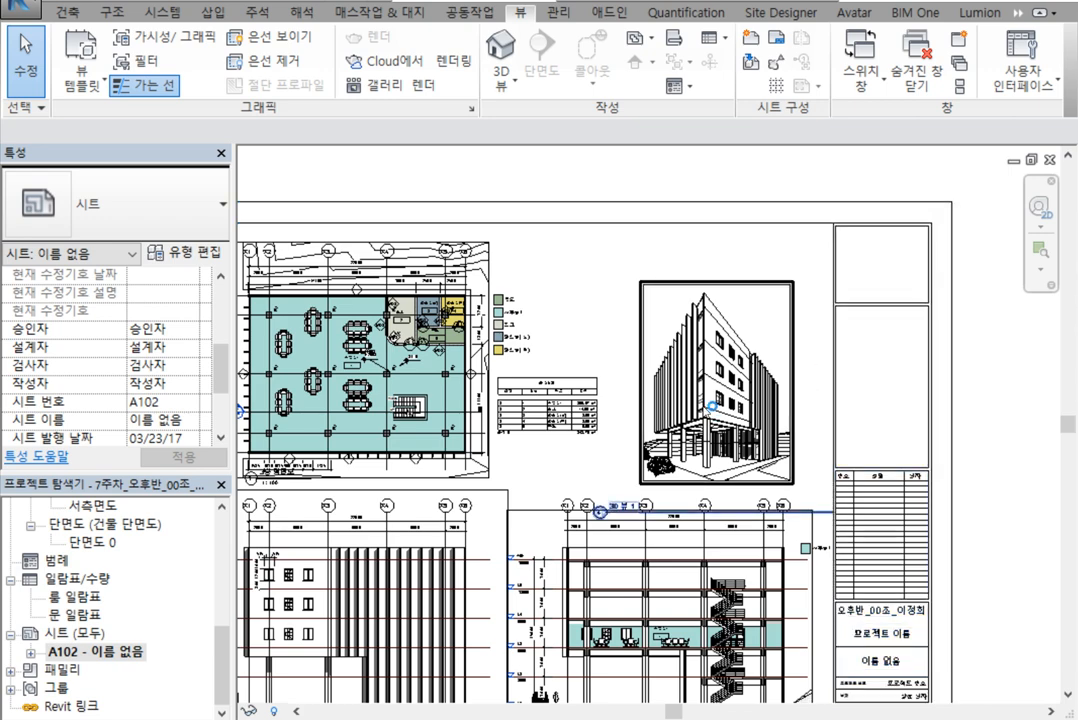
left_click(599, 344)
left_click_drag(747, 406, 740, 406)
left_click(592, 388)
left_click_drag(592, 388, 559, 266)
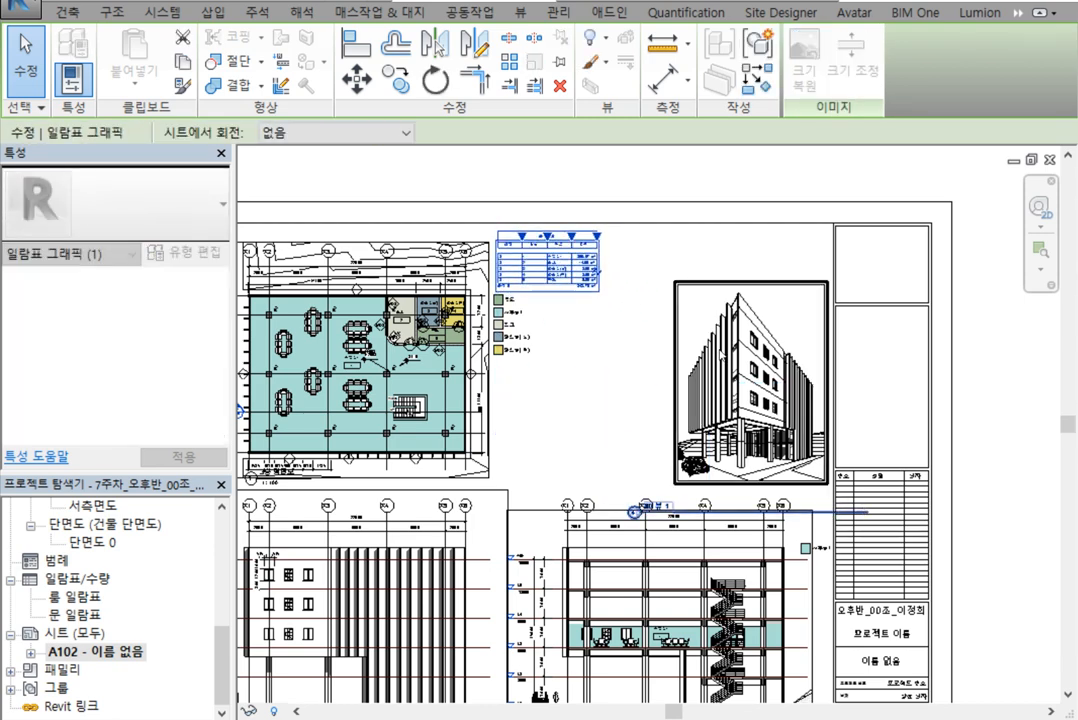
Position the perspective viewport in the sheet's upper right area beside the title block and shorten its title line
left_click(698, 373)
left_click_drag(698, 373, 558, 375)
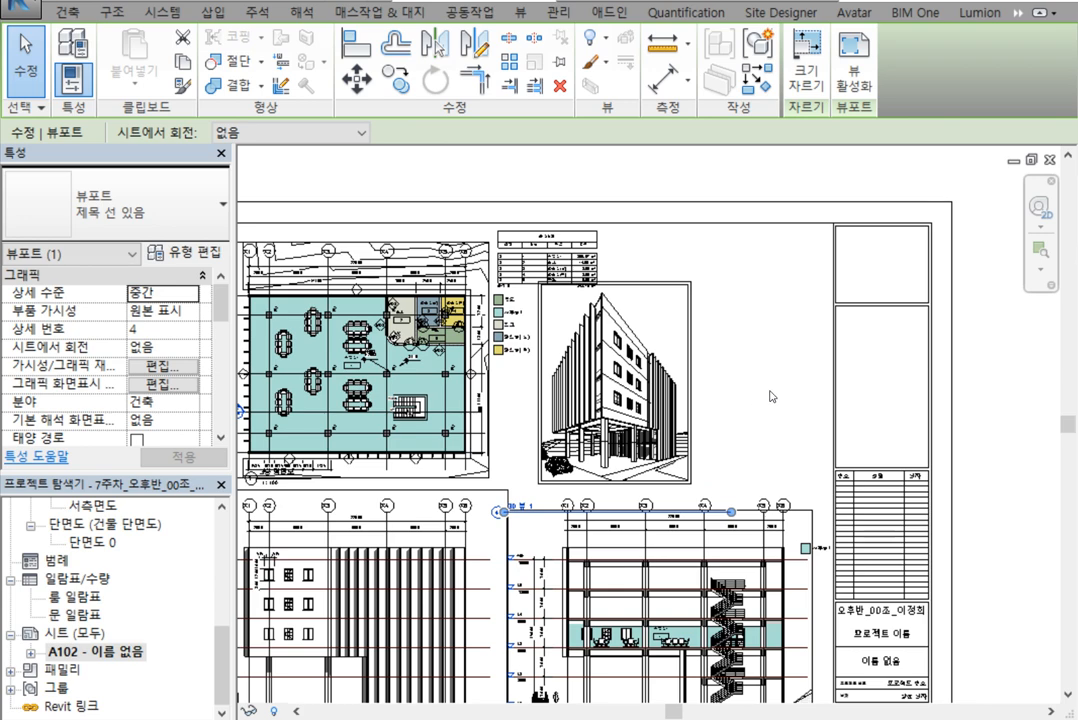
left_click(770, 396)
left_click_drag(628, 399, 759, 375)
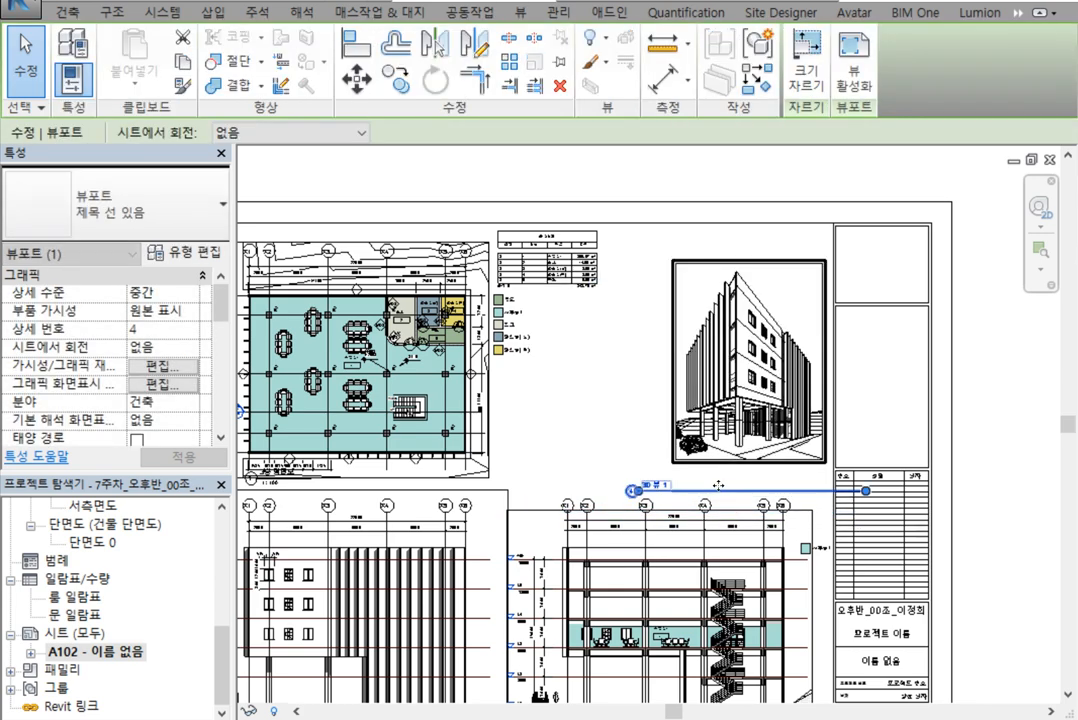
mouse_move(725, 487)
left_mouse_down()
mouse_move(684, 497)
mouse_move(737, 480)
mouse_move(726, 481)
left_mouse_up()
left_click(690, 505)
Rename the perspective view 3D 뷰 1 to 3D_투시도
left_click(267, 558)
left_click(97, 651)
scroll(97, 620, "up", 4)
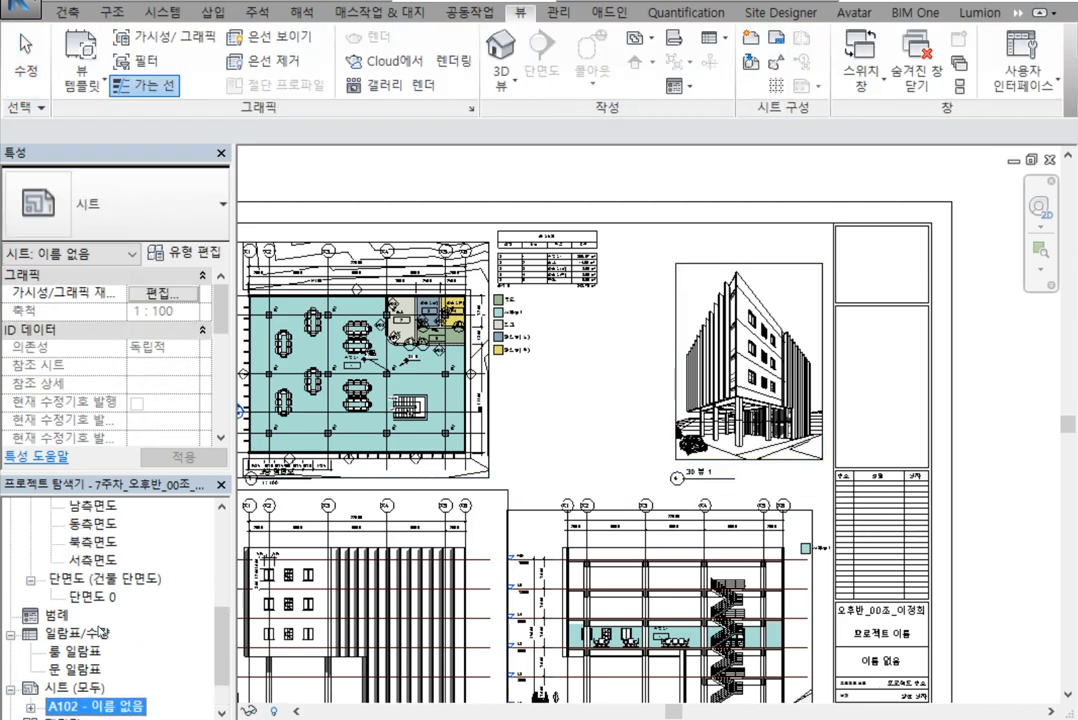
left_click(101, 597)
right_click(101, 600)
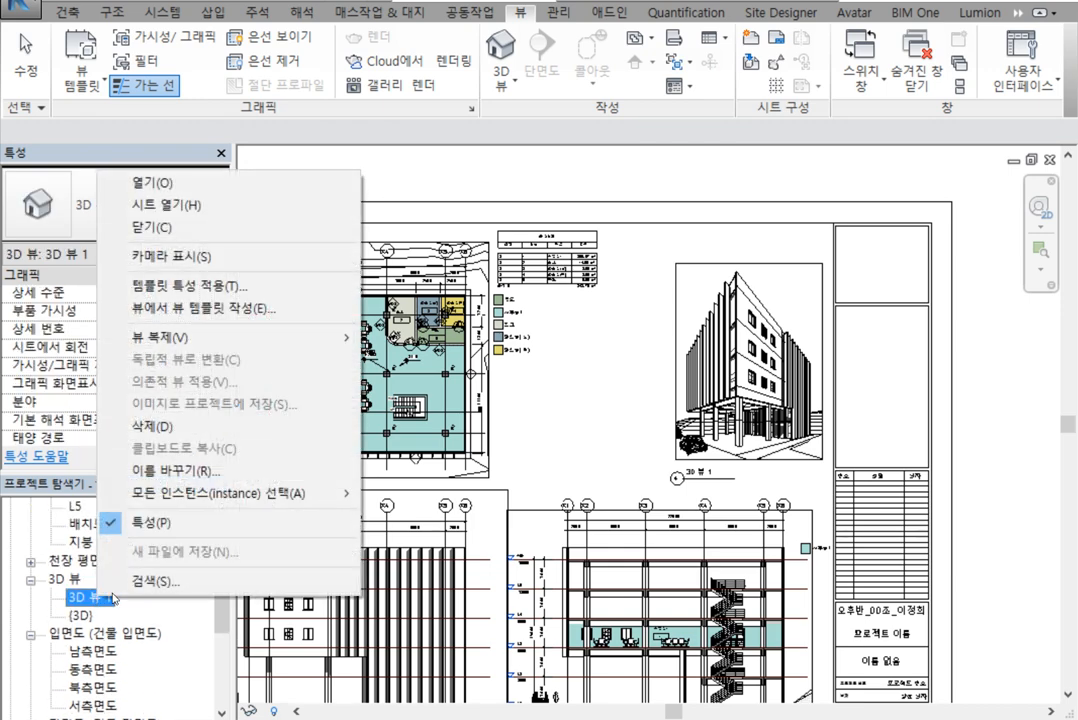
left_click(250, 464)
left_click(549, 448)
left_click_drag(542, 448, 641, 447)
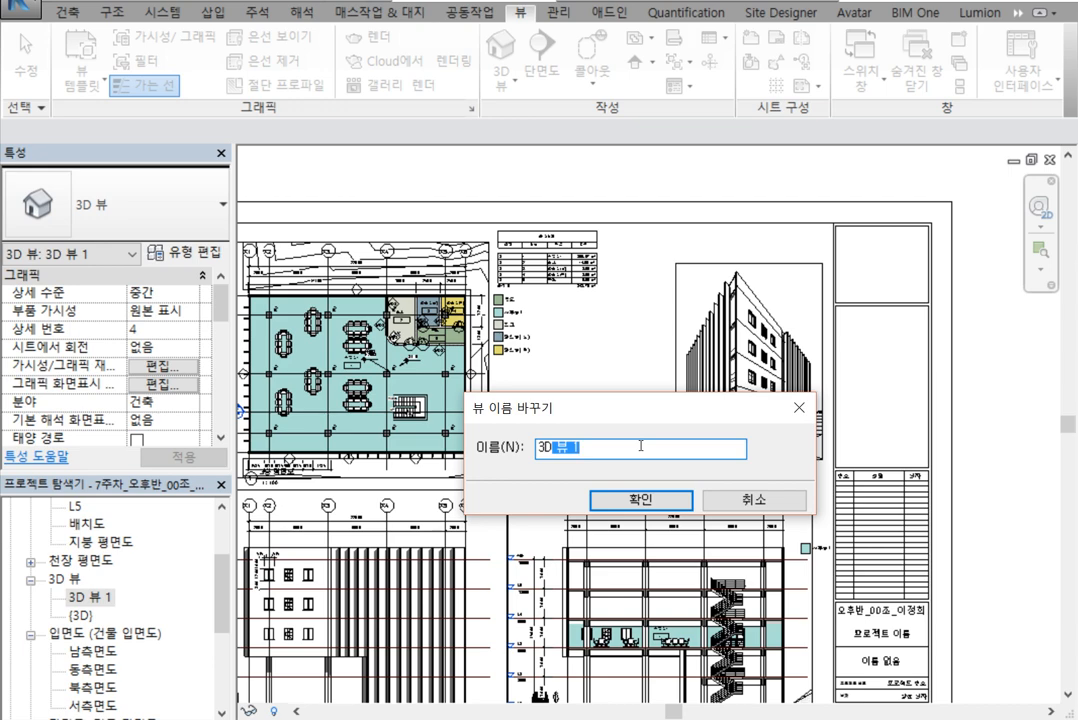
type("_")
type("ㅌ")
type("ㅜ시도")
left_click(668, 499)
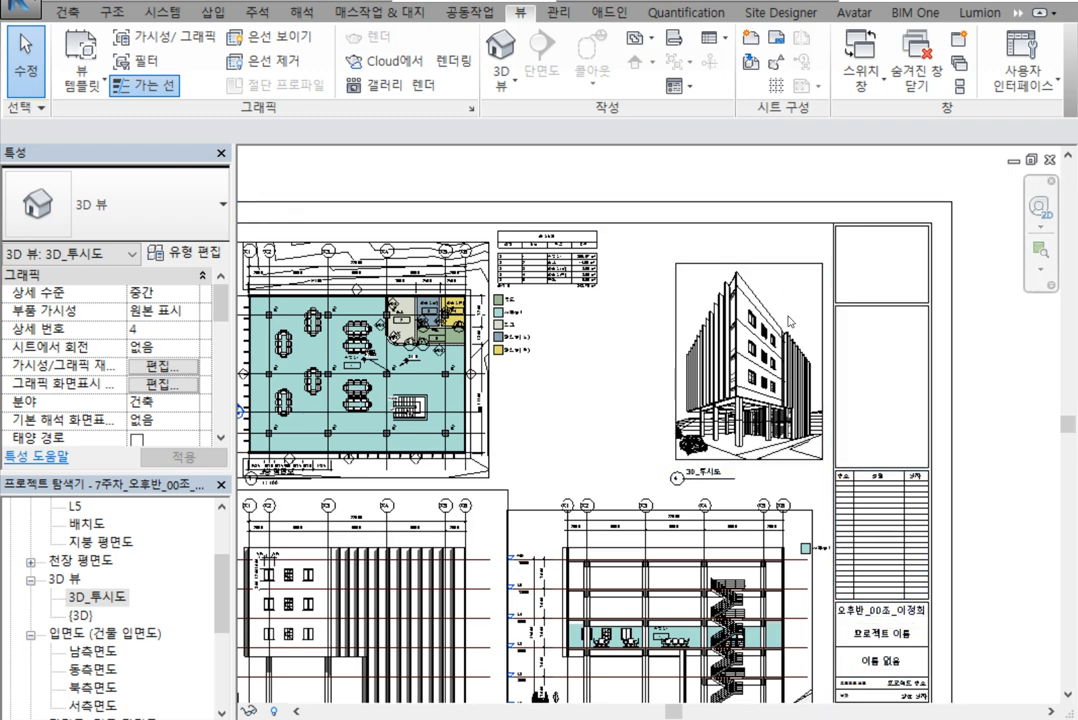
Nudge the floor plan viewport to the left, close to the sheet's inner border
scroll(492, 432, "down", 2)
scroll(585, 376, "up", 2)
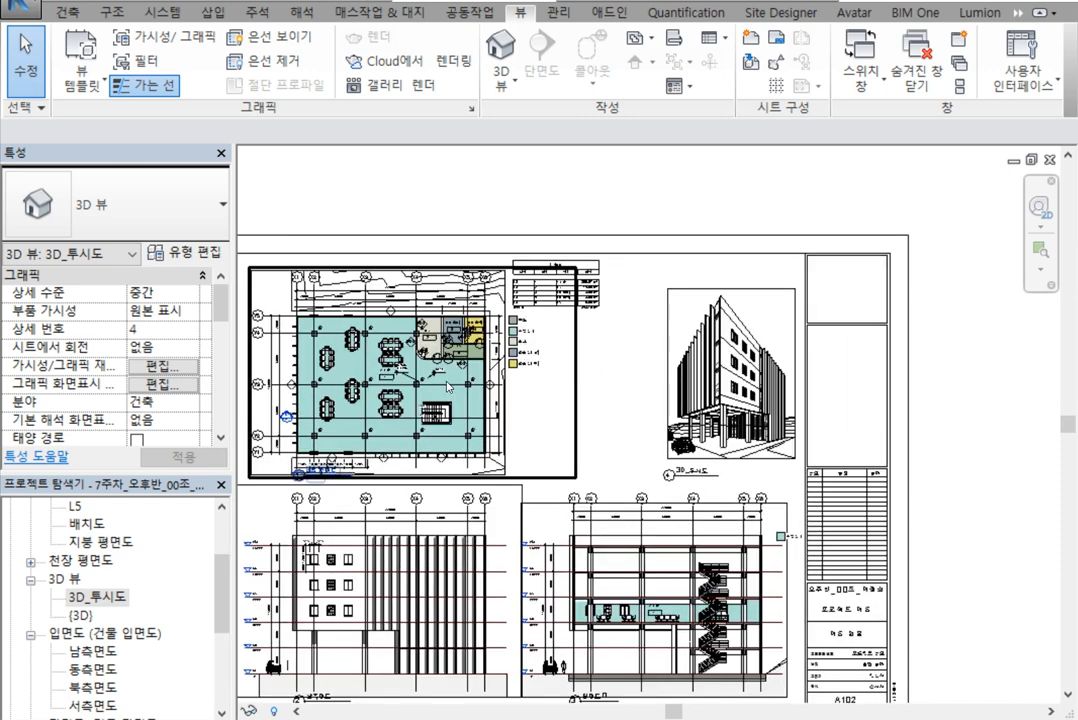
left_click(624, 455)
scroll(650, 437, "down", 2)
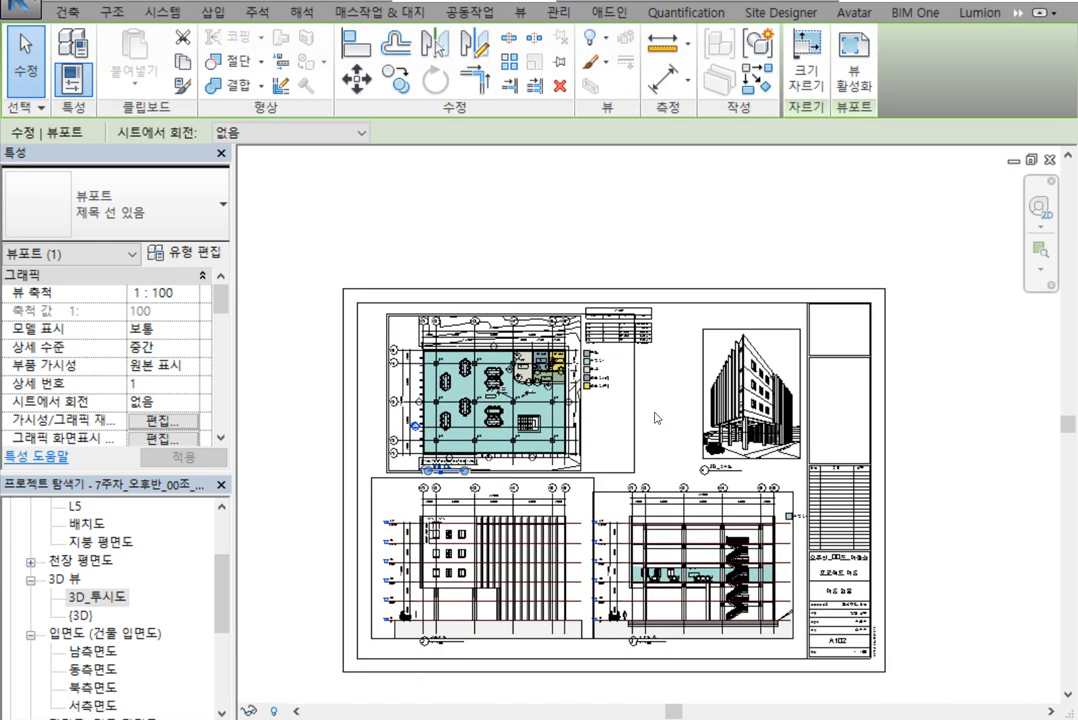
key("Left")
key("Left")
key("Left")
key("Left")
key("Left")
key("Left")
key("Left")
key("Left")
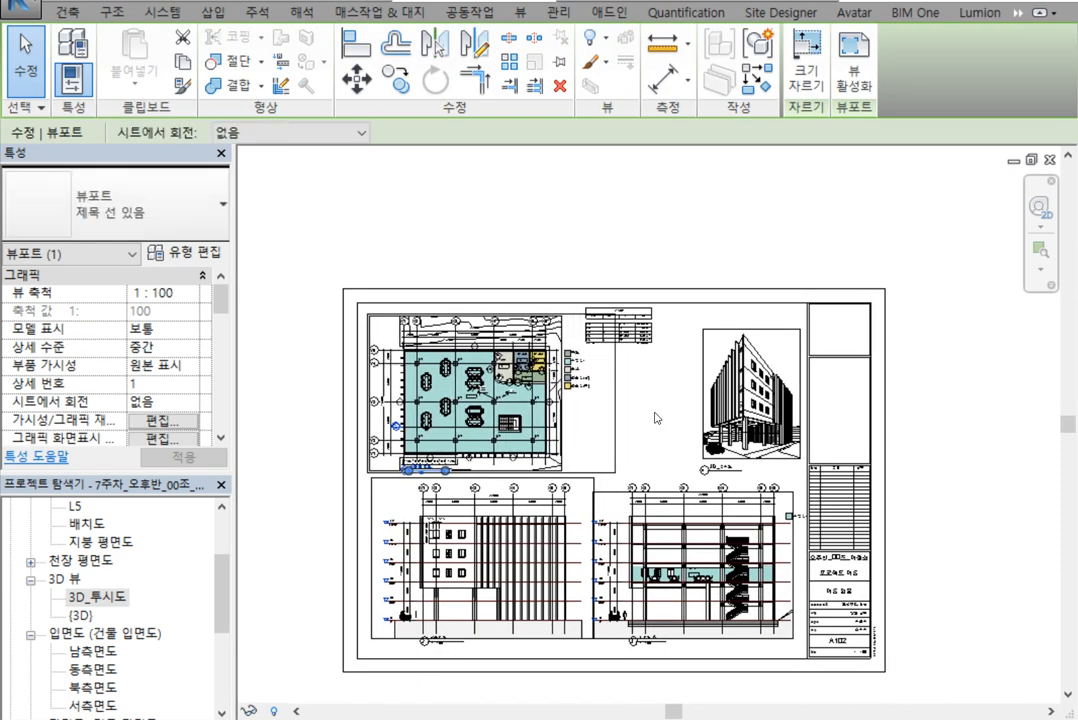
key("Left")
key("Left")
key("Left")
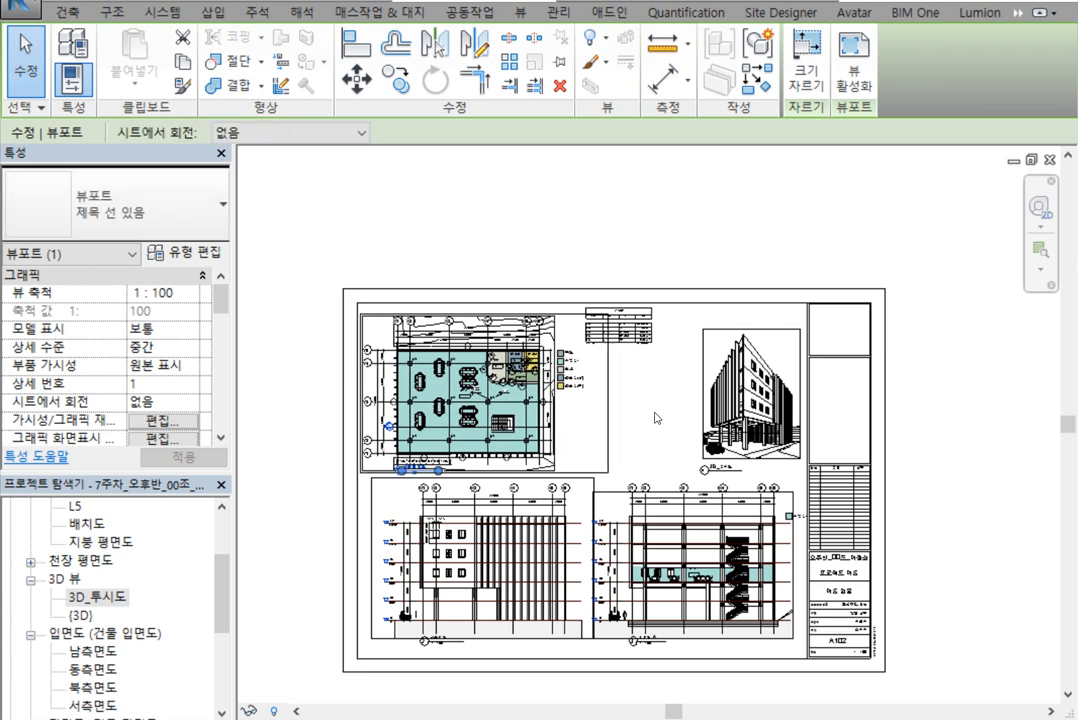
Add the elevation and section viewports to the floor plan selection and nudge all three slightly downward
left_click(470, 548)
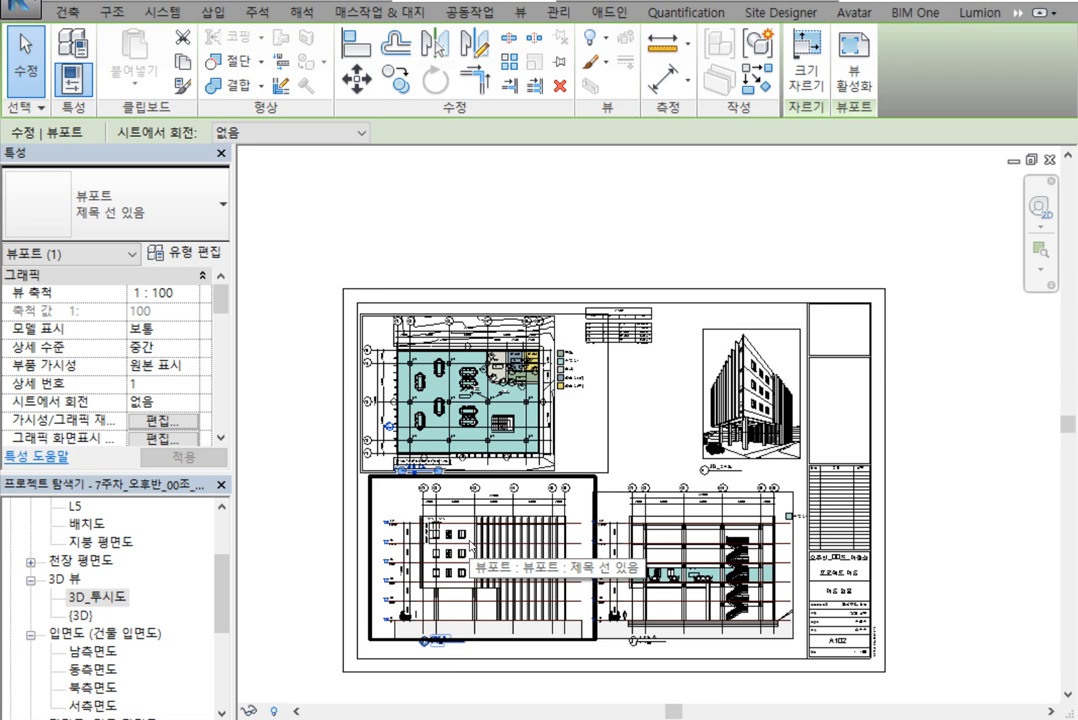
left_click(690, 562, "ctrl")
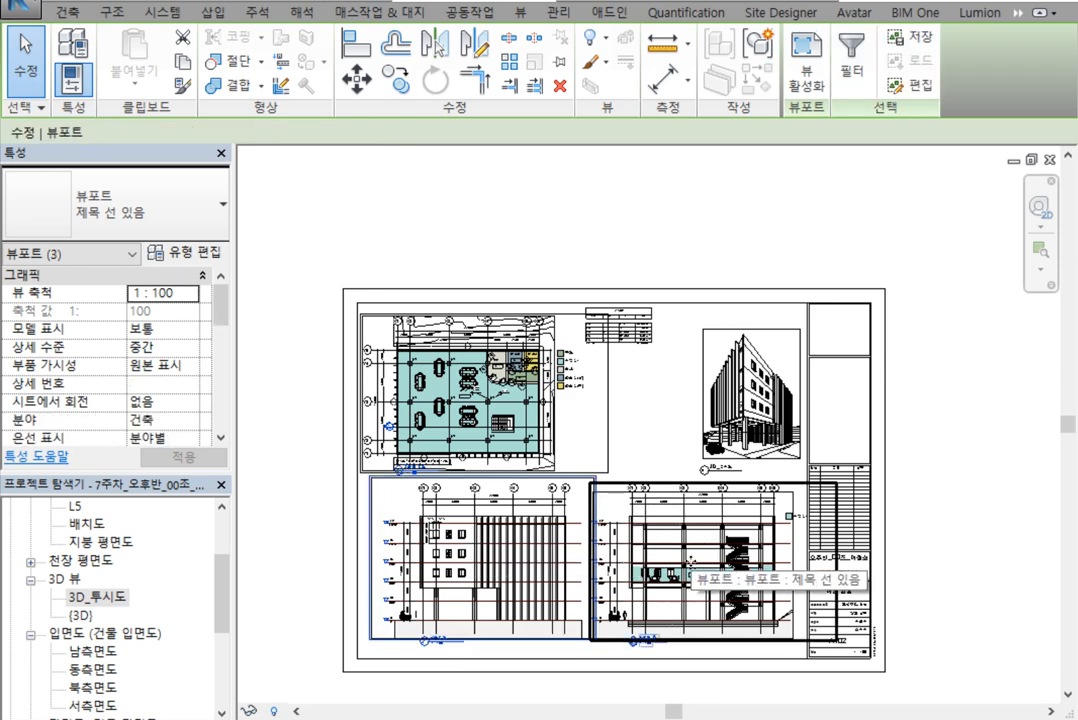
key("Down")
key("Down")
key("Down")
key("Down")
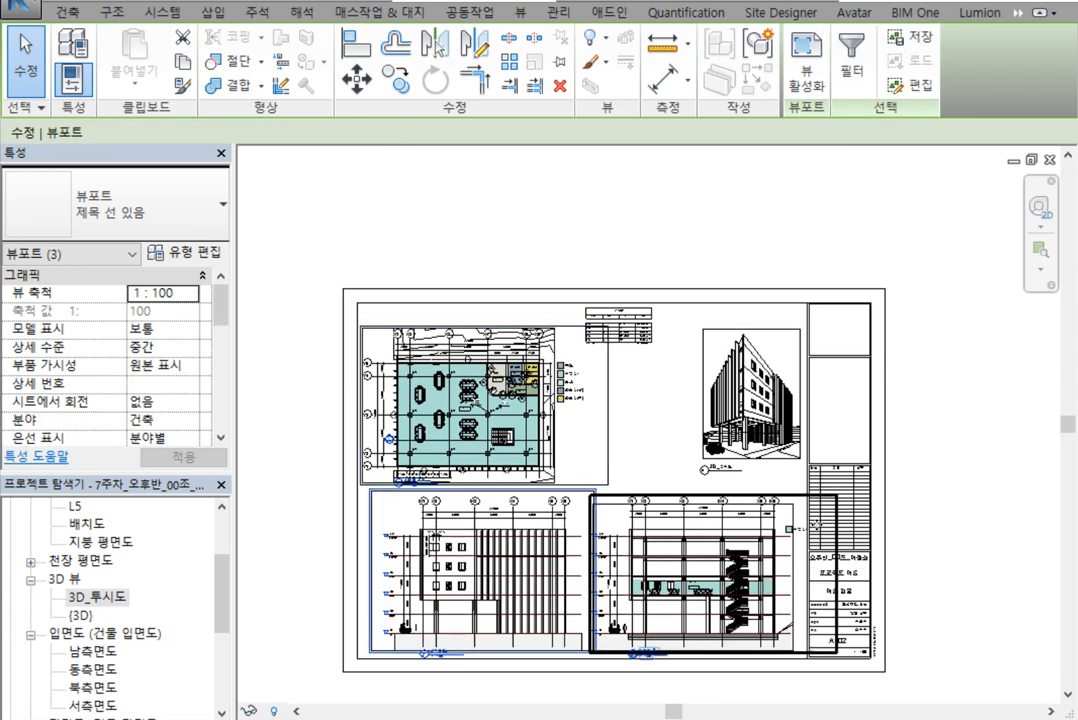
Move the elevation viewport to the left so its grid lines align with those of the floor plan above
left_click(313, 409)
left_click(440, 520)
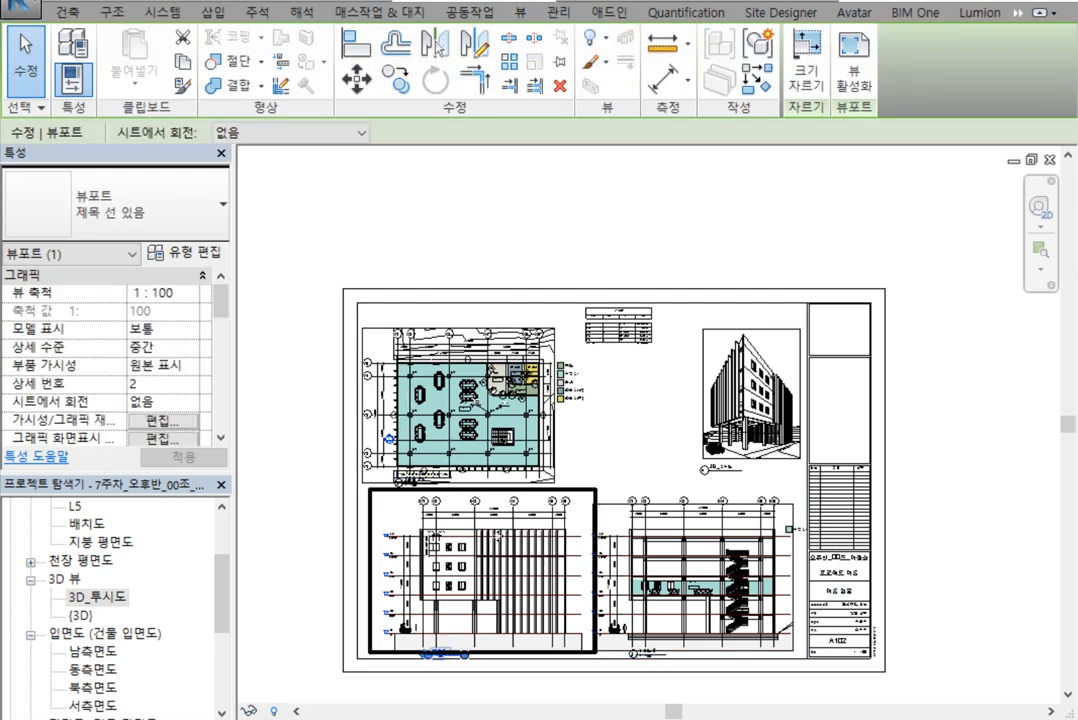
left_click_drag(525, 597, 507, 570)
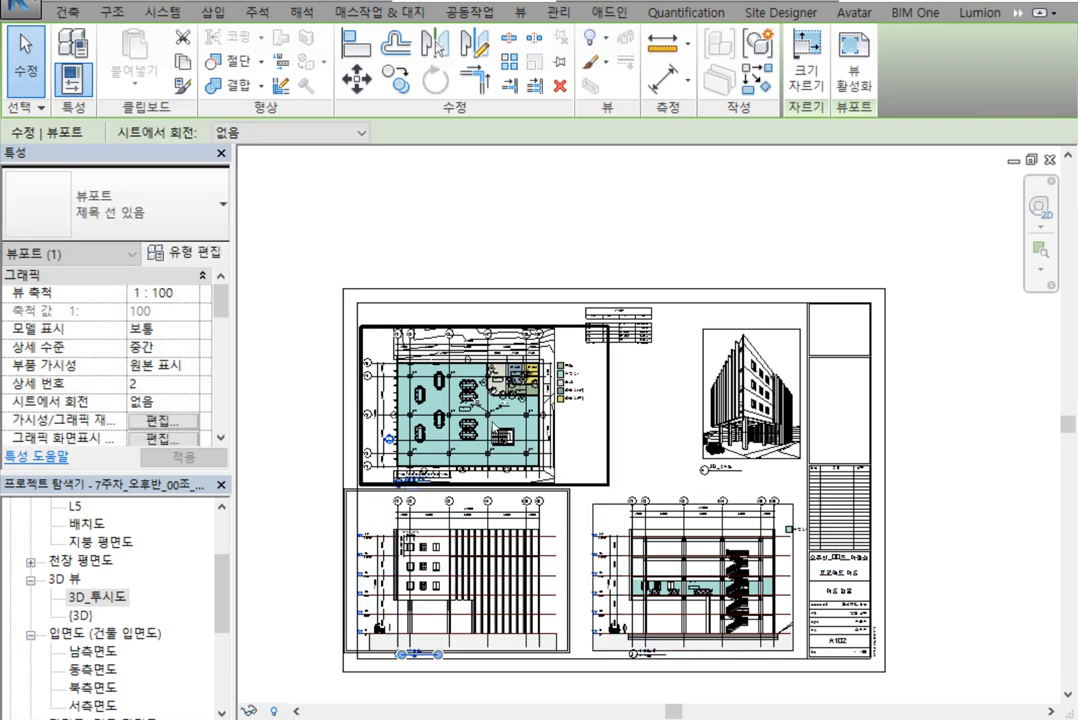
Move the floor plan viewport up against the sheet's upper inner border and deselect it
left_click(497, 428)
left_click_drag(614, 403, 612, 381)
left_click(284, 420)
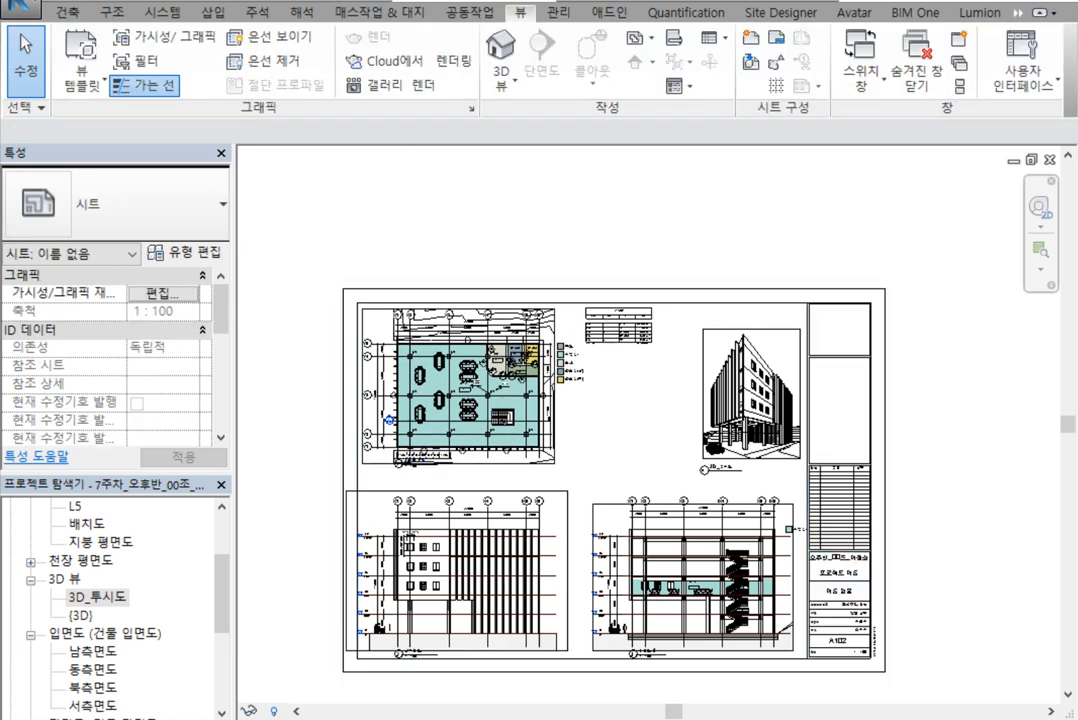
middle_click_drag(931, 494, 878, 436)
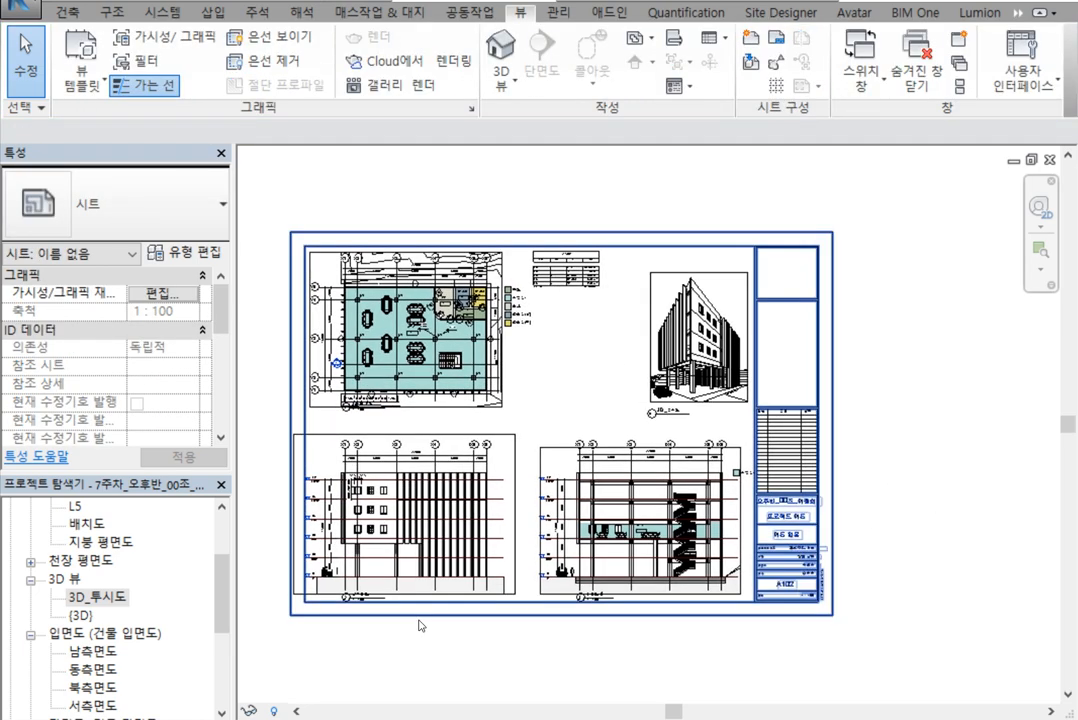
Open the 1층 평면도 floor plan view
left_click(188, 597)
scroll(188, 597, "up", 2)
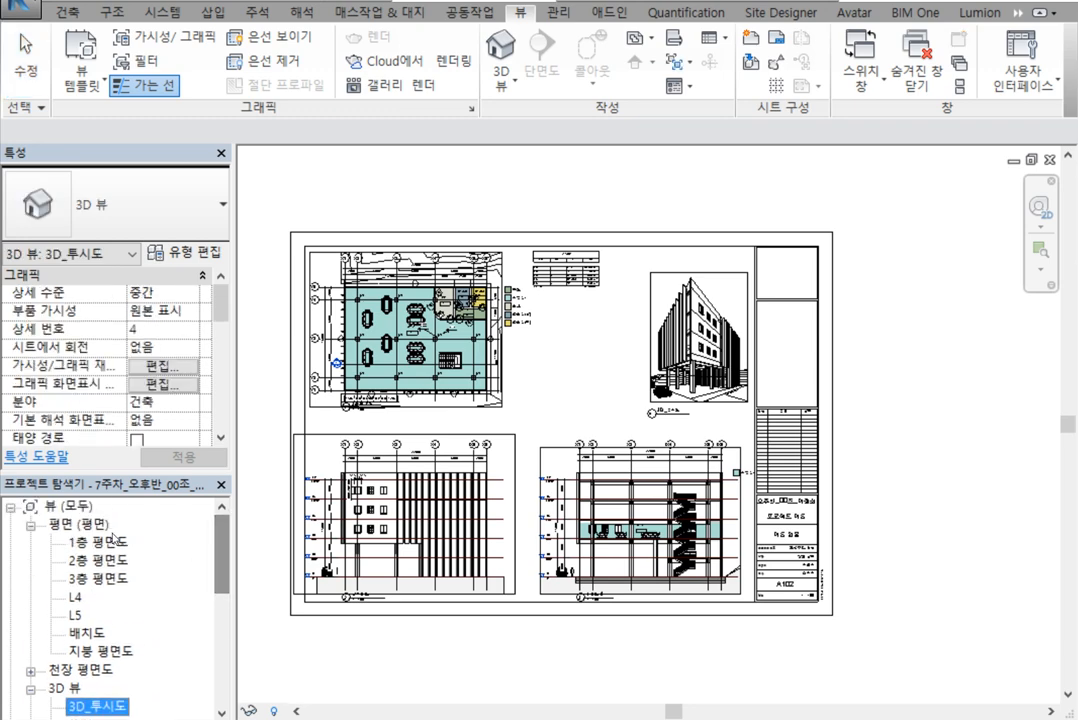
left_click(90, 651)
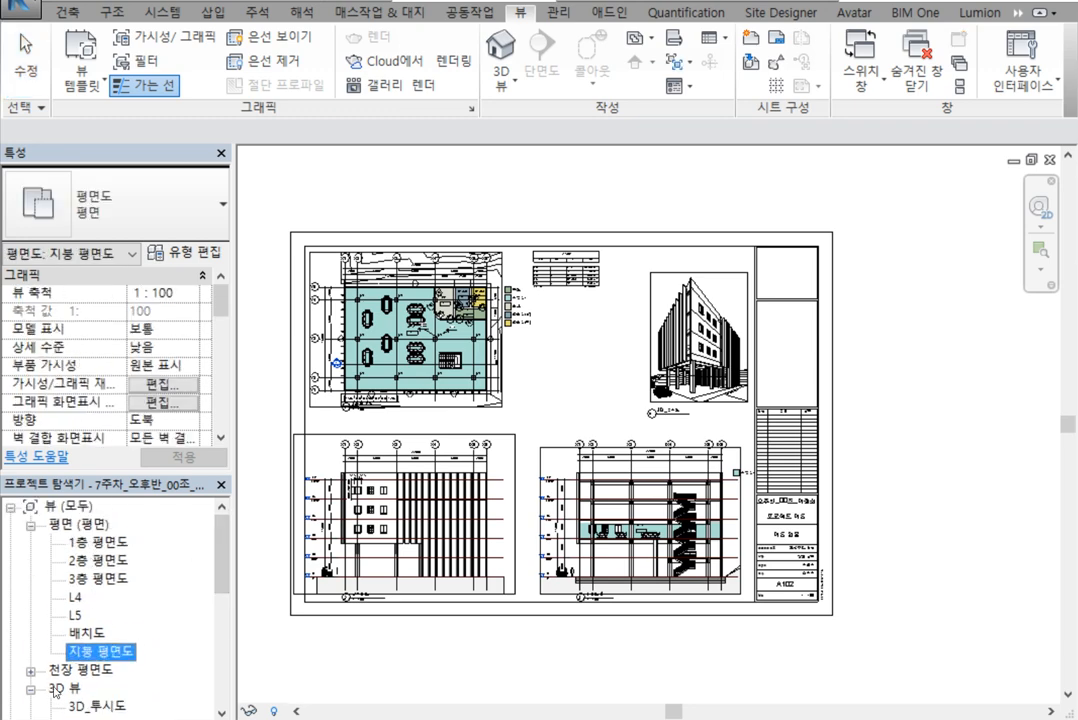
double_click(98, 541)
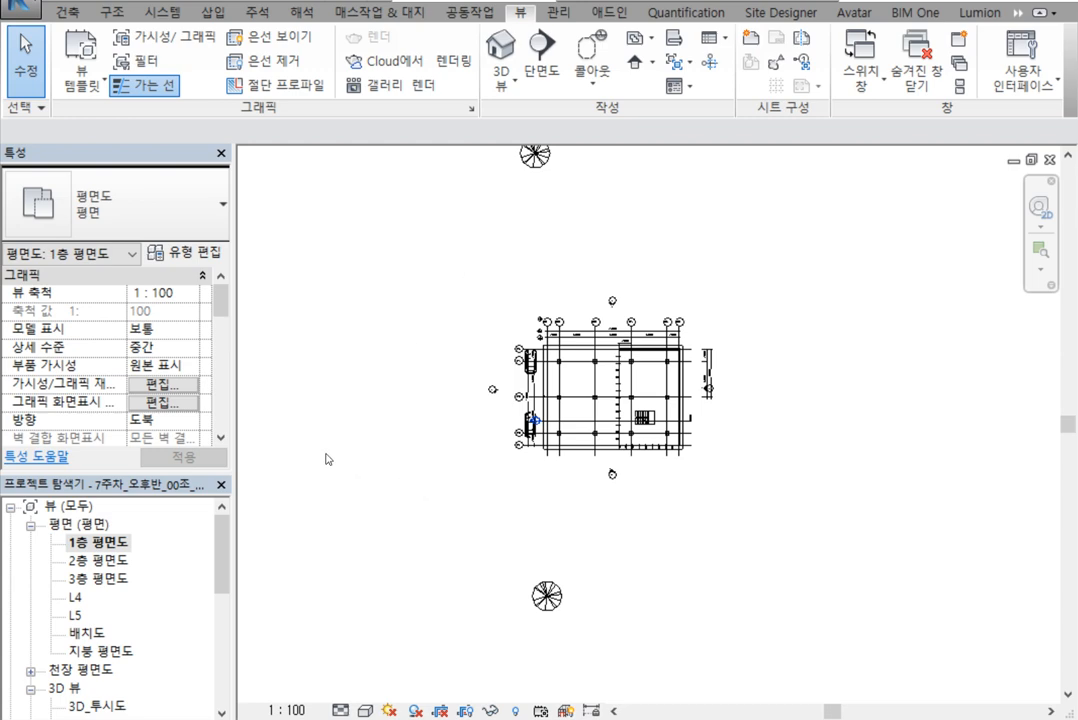
Open the 3D_투시도 perspective view and duplicate it with detailing
left_click_drag(221, 576, 218, 622)
double_click(97, 578)
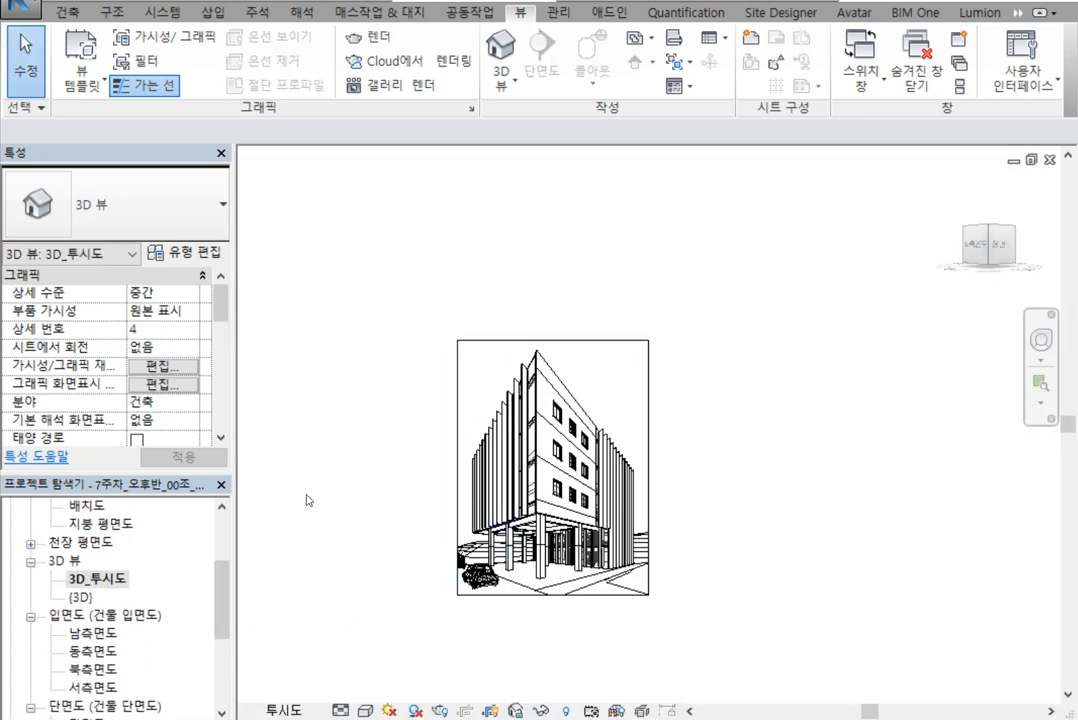
right_click(108, 585)
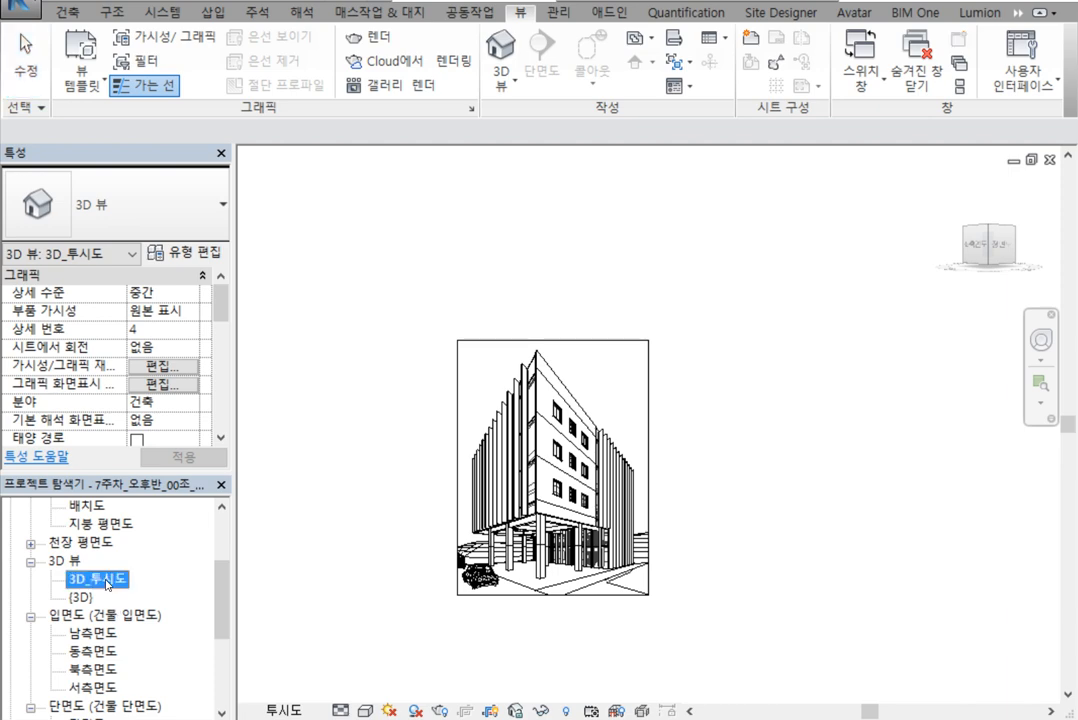
mouse_move(350, 321)
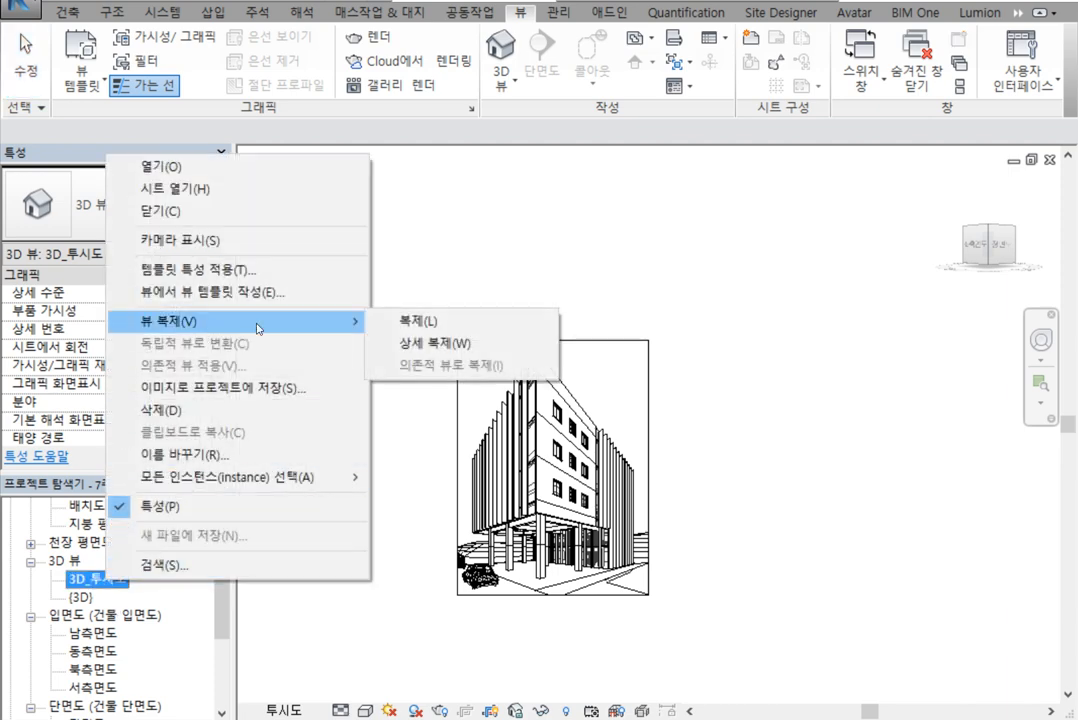
left_click(437, 344)
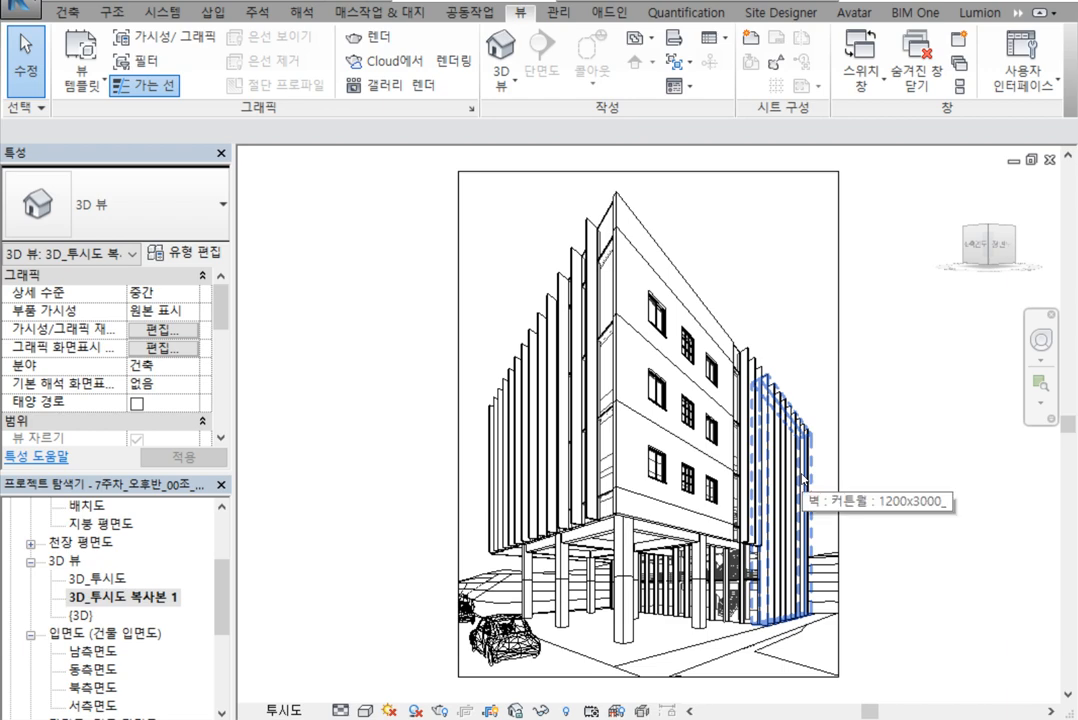
Orbit and shift the duplicated view's camera with the SteeringWheel into an elevated bird's-eye view of the building's window corner
left_click(1039, 338)
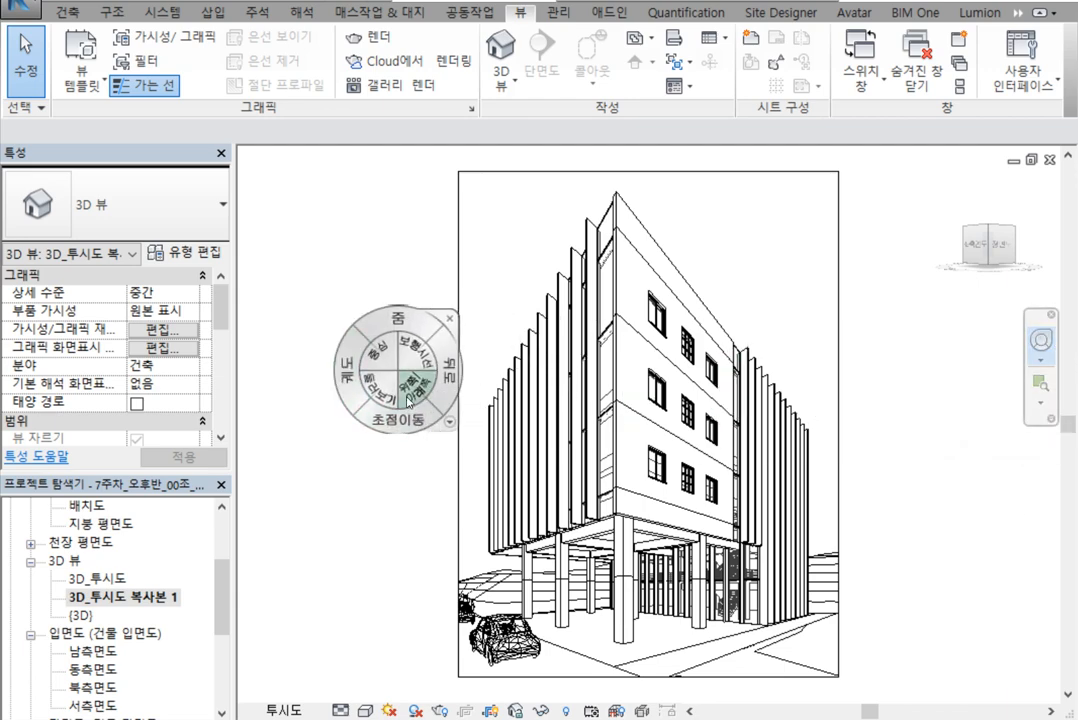
mouse_move(406, 298)
left_mouse_down()
mouse_move(414, 354)
mouse_move(404, 310)
left_mouse_up()
left_click_drag(356, 380, 362, 435)
left_click_drag(407, 497, 430, 565)
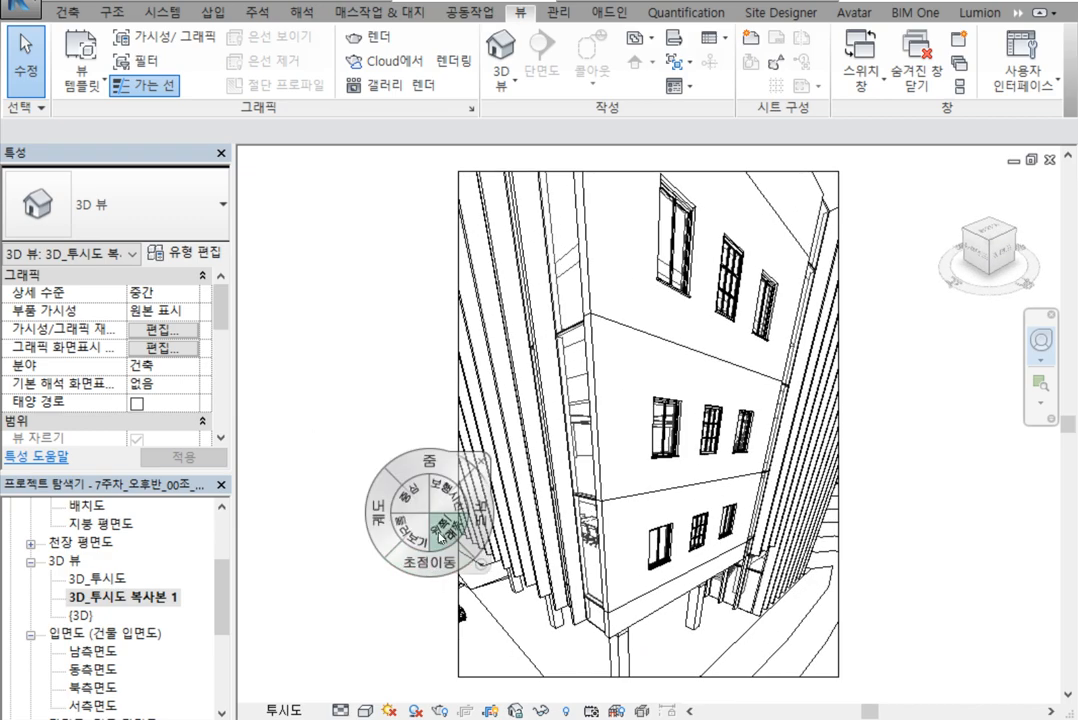
mouse_move(440, 467)
left_mouse_down()
mouse_move(437, 543)
mouse_move(436, 522)
left_mouse_up()
left_click_drag(330, 470, 500, 578)
left_click_drag(515, 640, 625, 600)
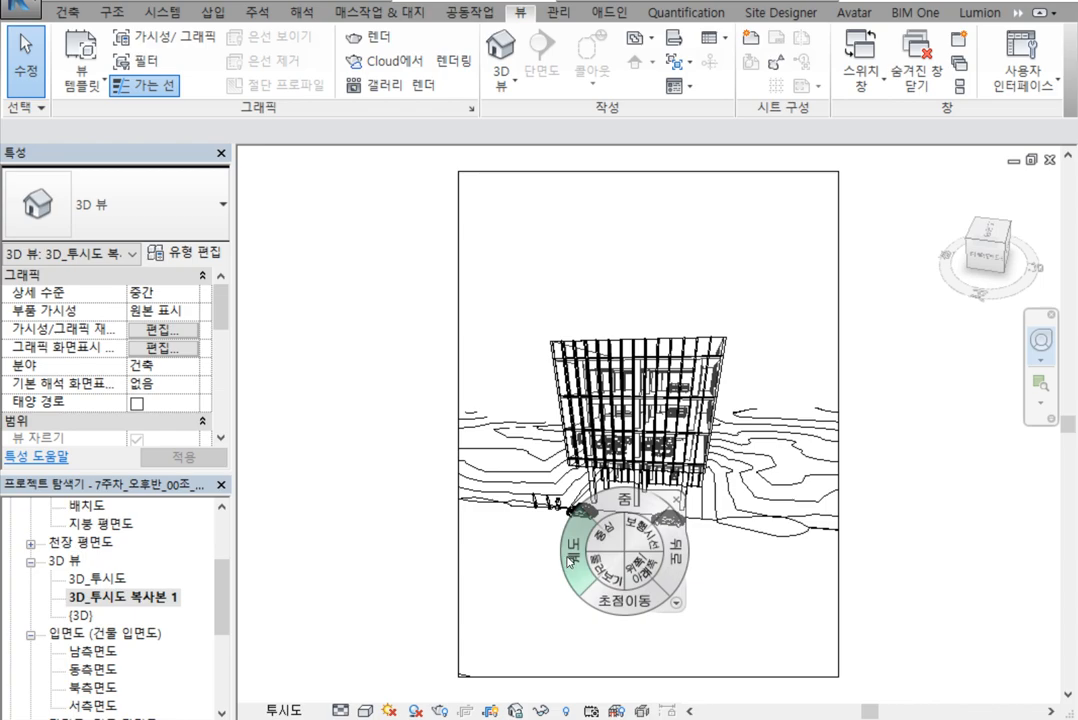
left_click_drag(571, 557, 480, 590)
left_click_drag(585, 647, 442, 598)
left_click_drag(458, 495, 465, 567)
left_click_drag(456, 468, 528, 543)
left_click_drag(553, 652, 588, 676)
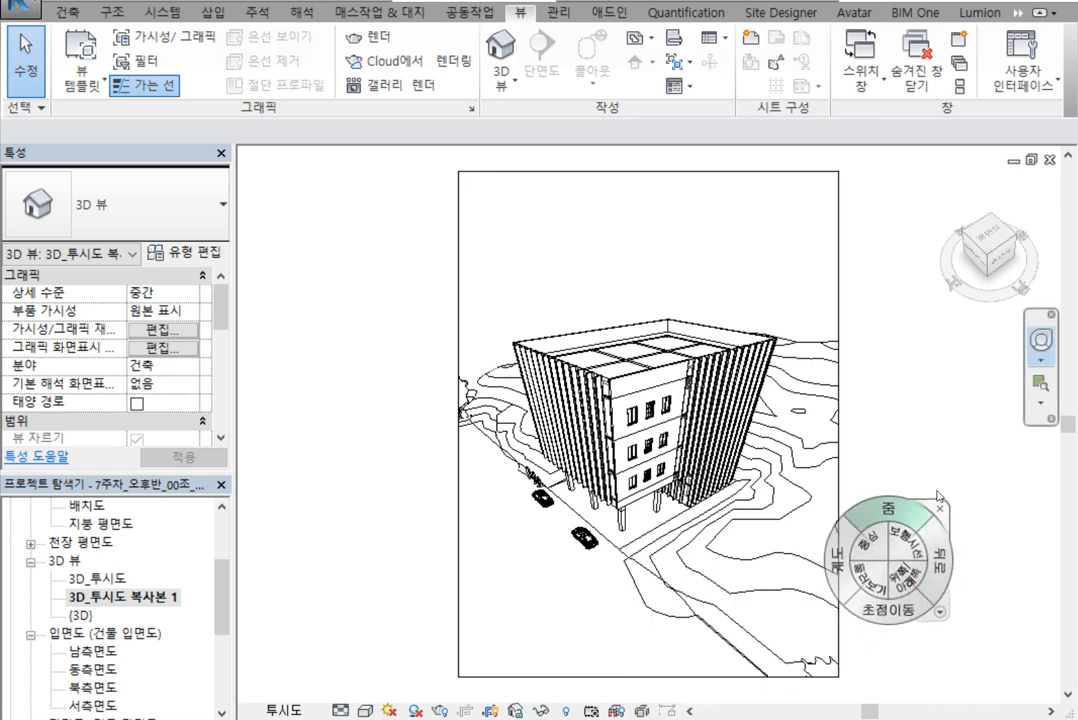
left_click(992, 447)
Reduce the height of the duplicated view's crop region to form a landscape frame
scroll(835, 469, "down", 2)
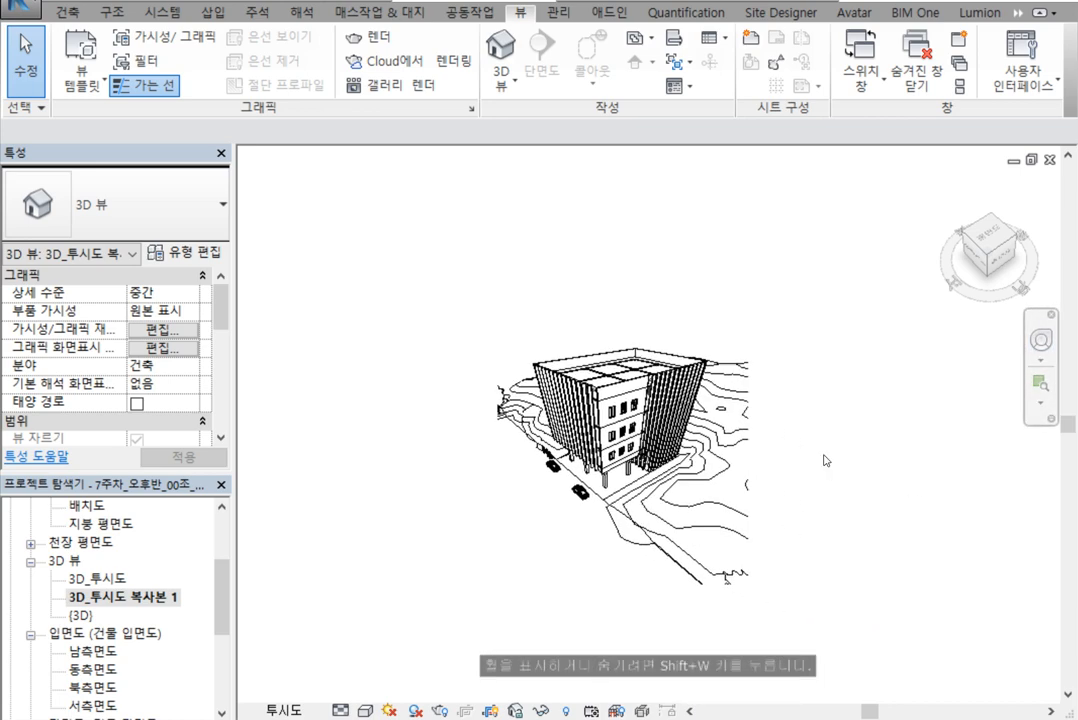
left_click(696, 252)
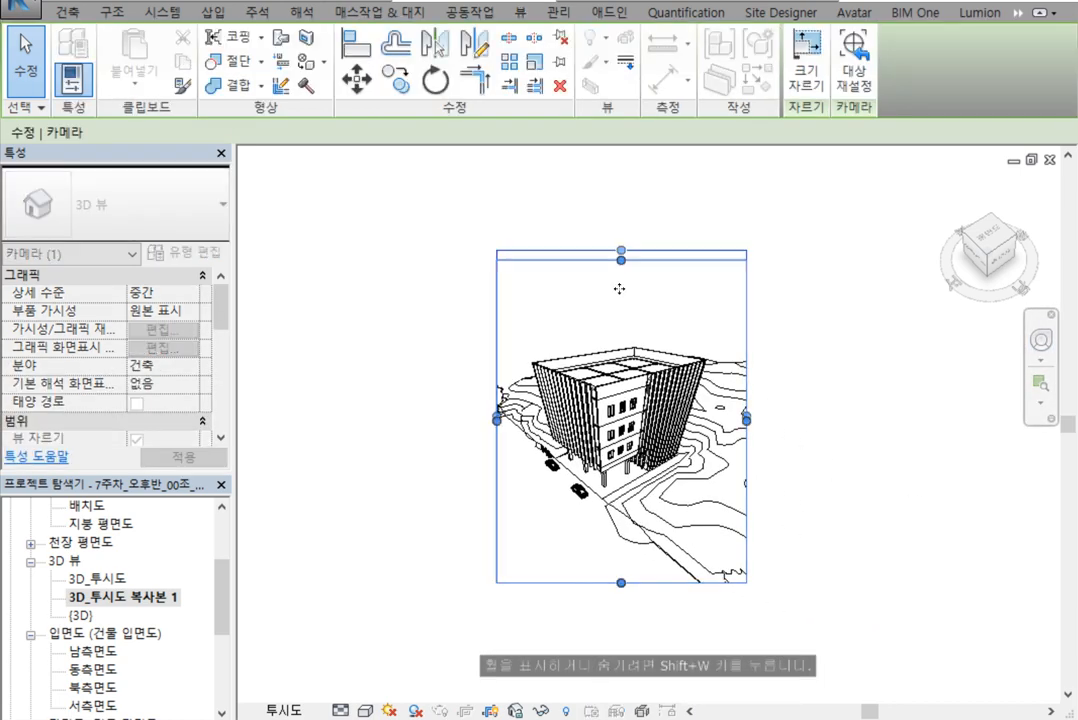
middle_click_drag(746, 470, 678, 404)
mouse_move(553, 317)
left_mouse_down()
mouse_move(553, 369)
mouse_move(552, 341)
left_mouse_up()
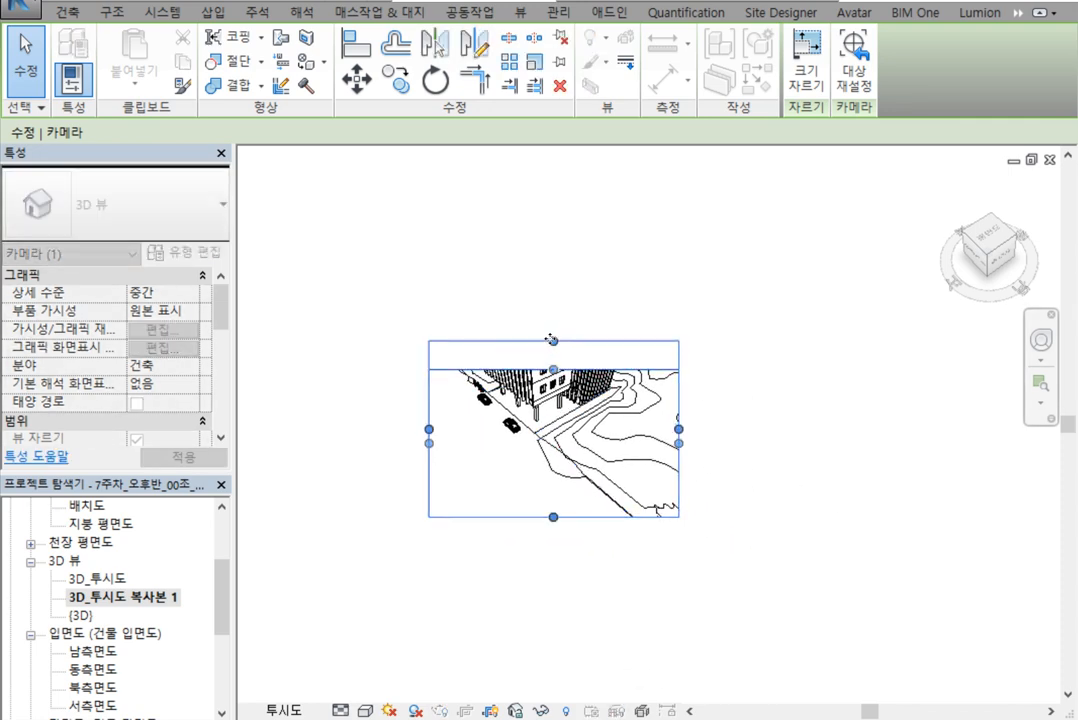
Adjust the duplicated view's camera with the SteeringWheel so the building fills the landscape crop frame from above
left_click(1050, 343)
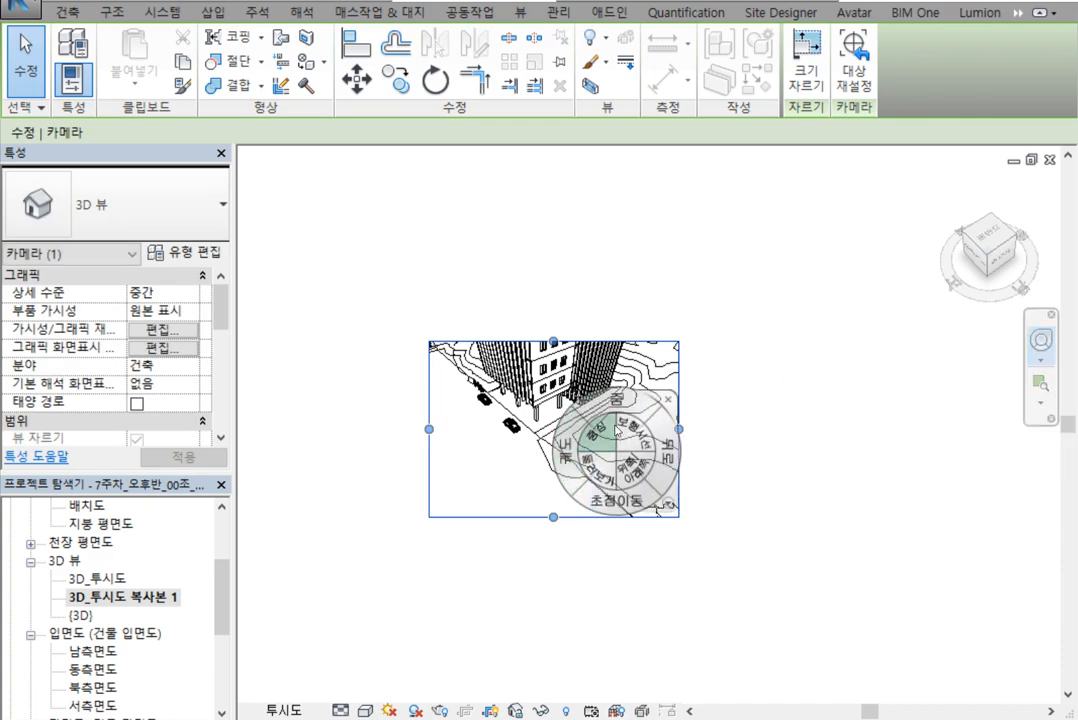
left_click_drag(632, 522, 621, 672)
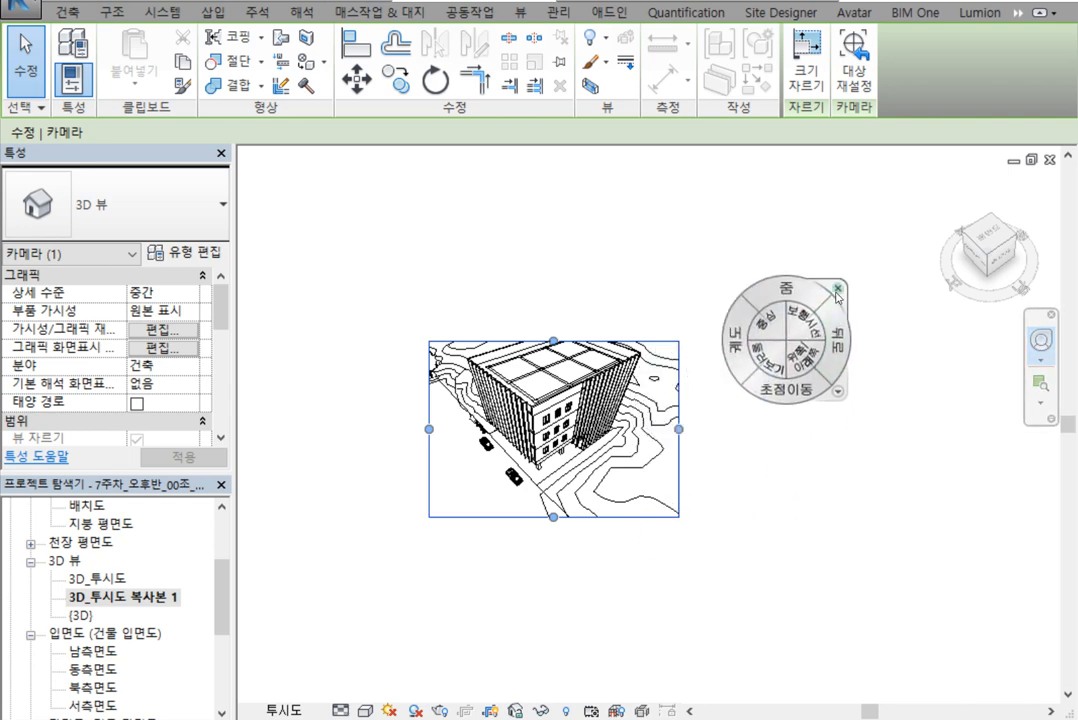
left_click(838, 290)
left_click(404, 561)
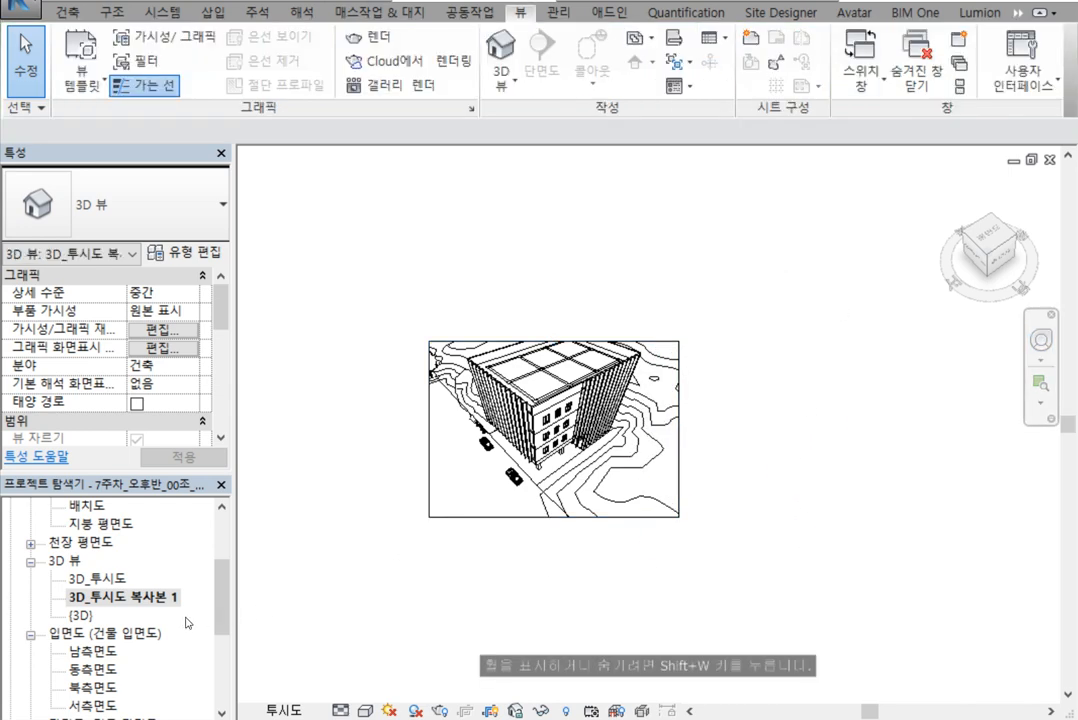
Delete the duplicated view 3D_투시도 복사본 1
right_click(148, 597)
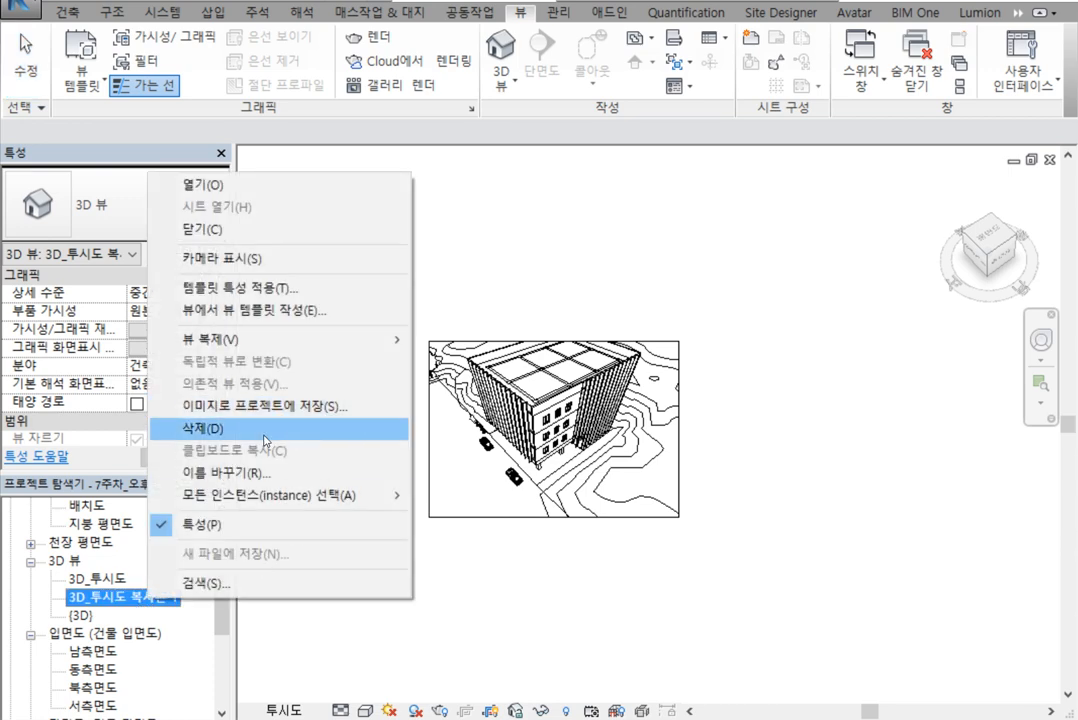
left_click(265, 432)
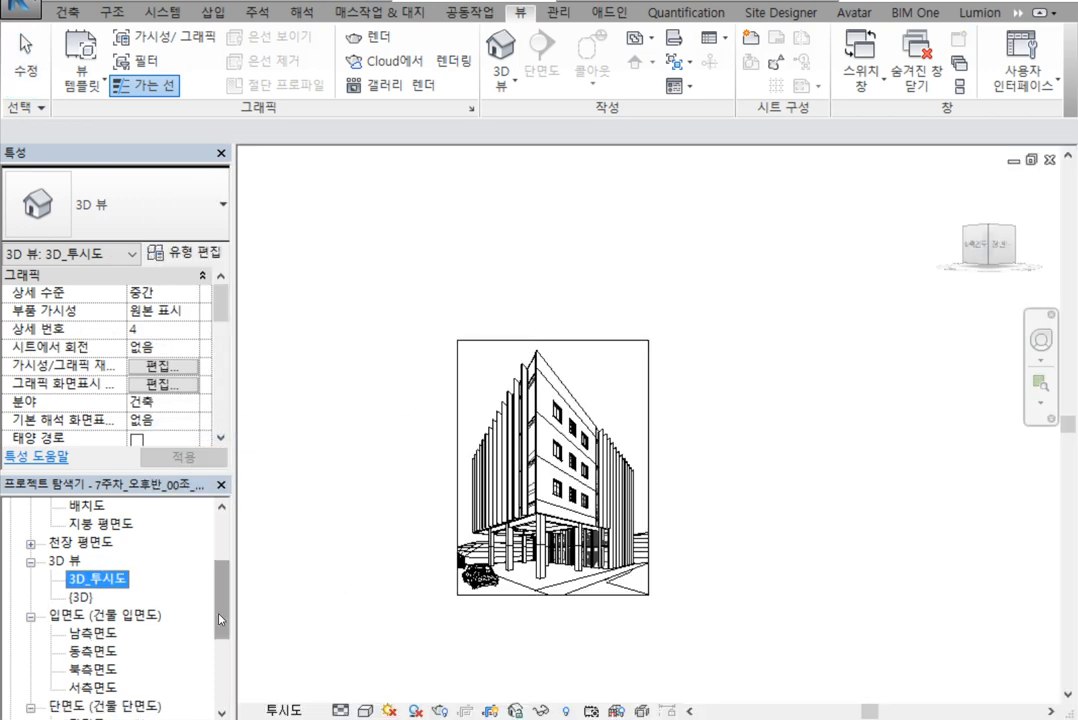
Create a camera view in the 1층 평면도 floor plan, looking from the lower-left site area toward the building's centre
scroll(184, 516, "up", 3)
left_click(116, 549)
double_click(114, 549)
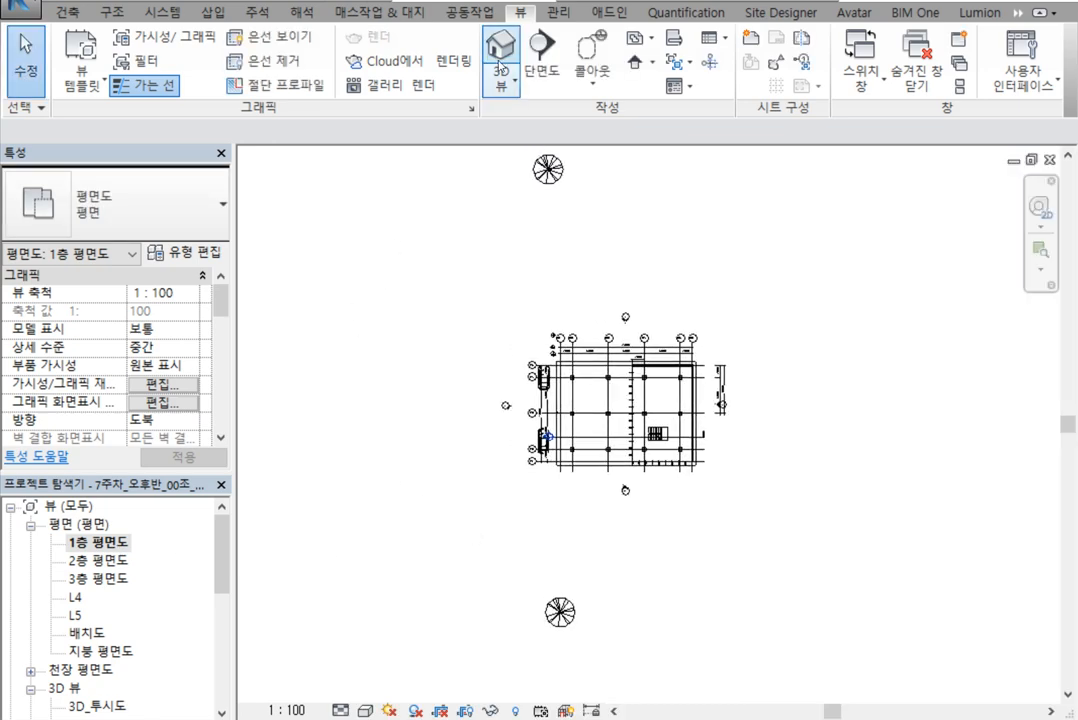
left_click(507, 88)
left_click(505, 159)
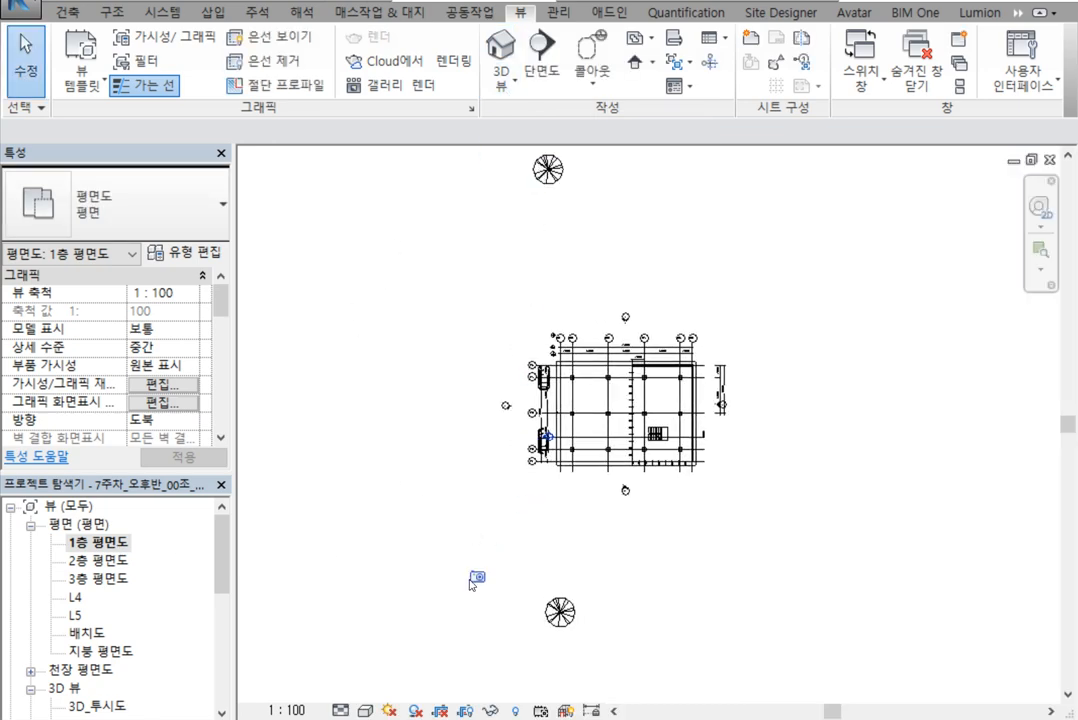
left_click(357, 616)
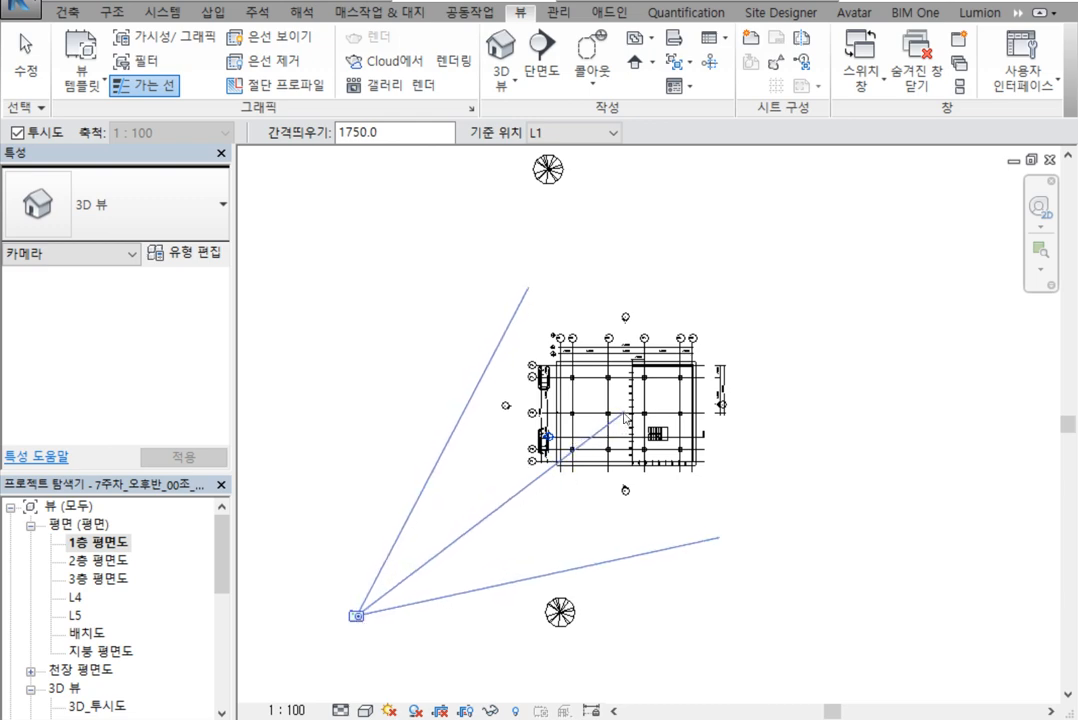
left_click(612, 428)
Orbit, zoom and pan the new camera view with the SteeringWheel to frame the building in a bird's-eye corner view
scroll(751, 515, "down", 3)
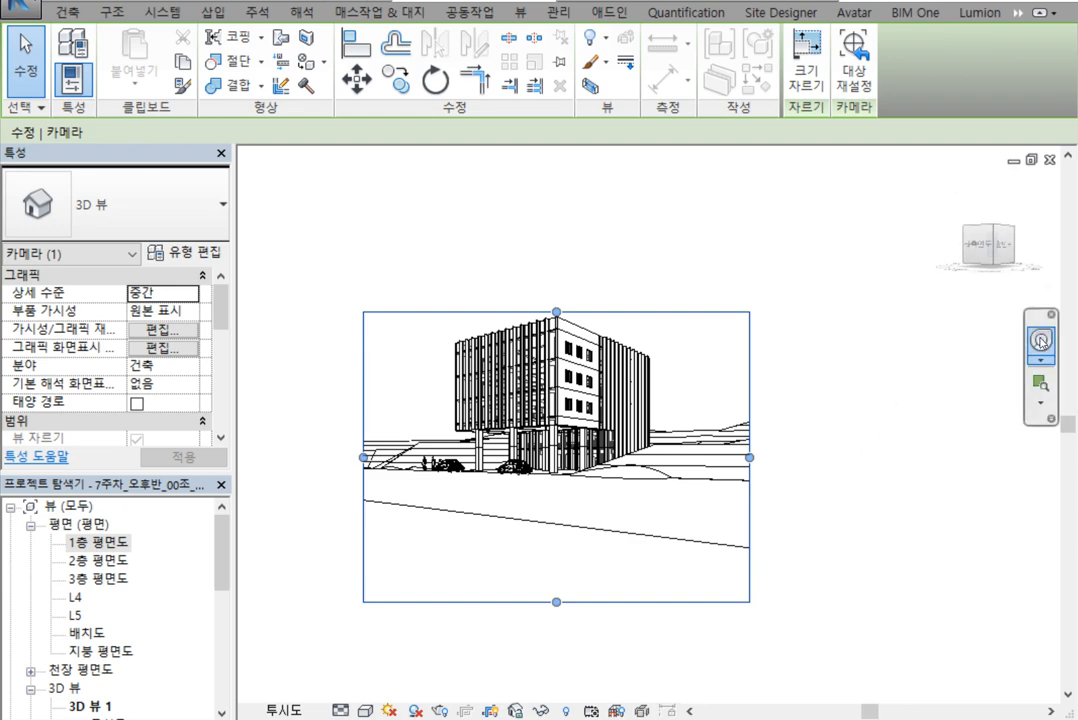
left_click(1040, 339)
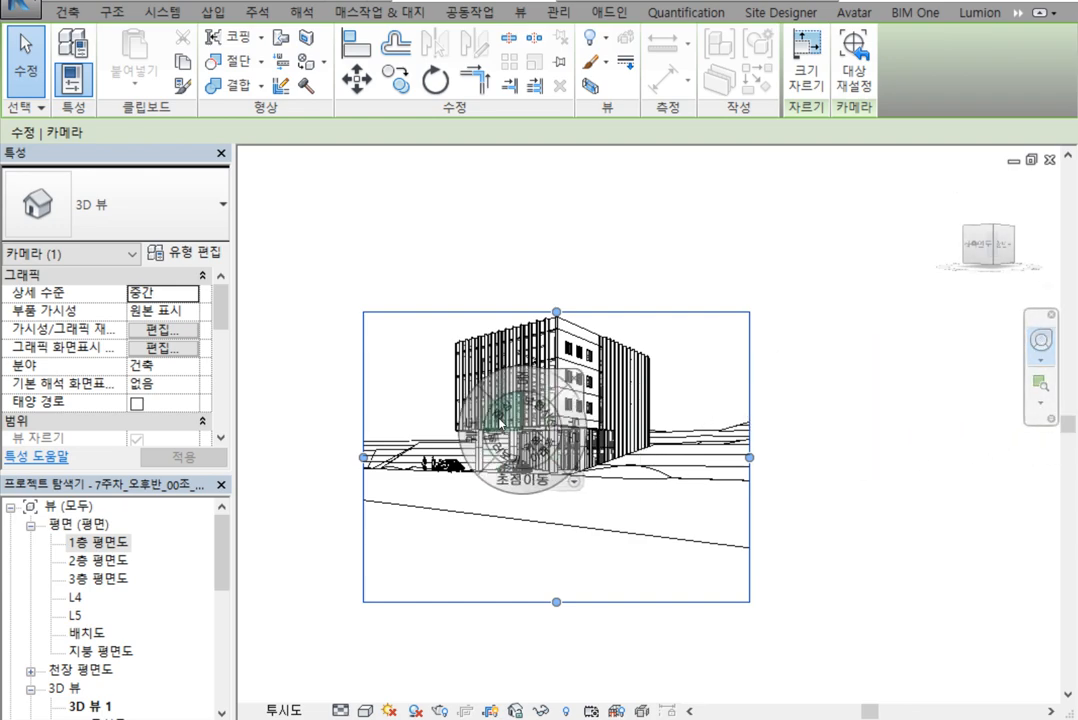
left_click_drag(475, 445, 451, 495)
left_click_drag(506, 543, 485, 618)
left_click_drag(645, 555, 790, 535)
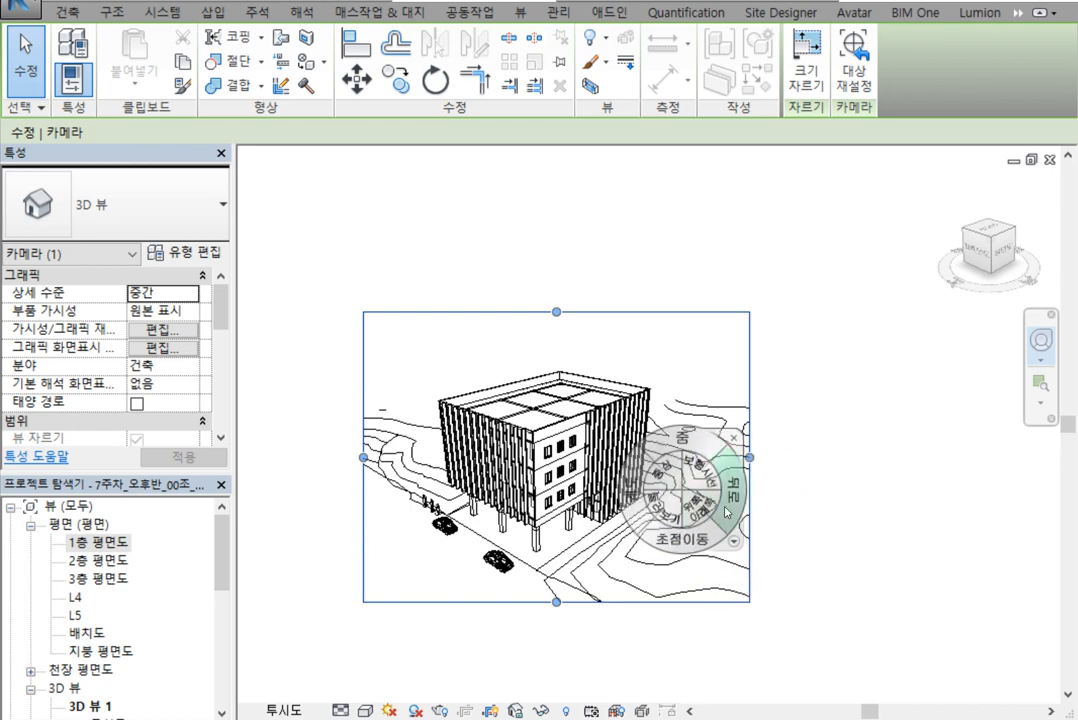
left_click_drag(683, 436, 690, 434)
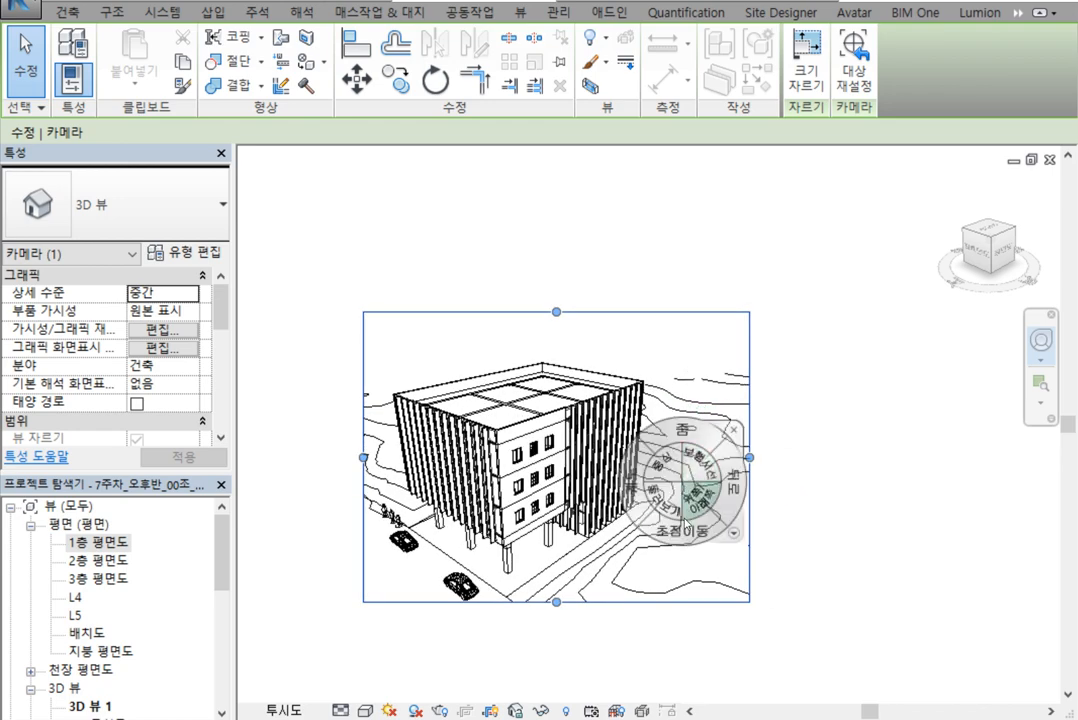
left_click_drag(690, 530, 715, 528)
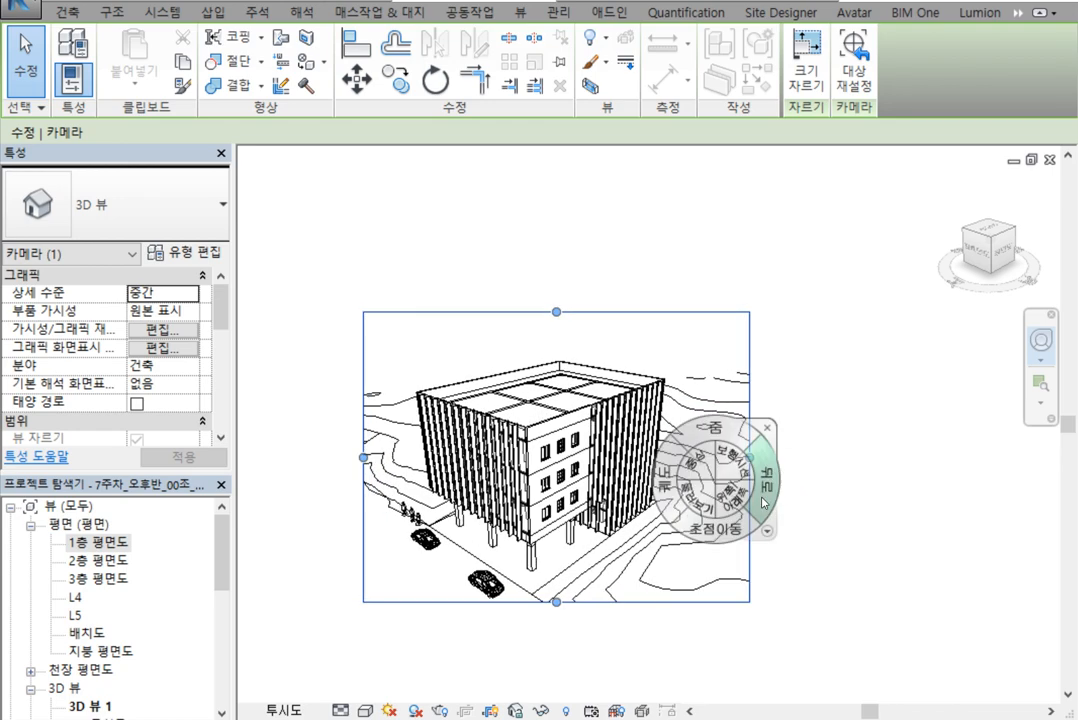
left_click(768, 422)
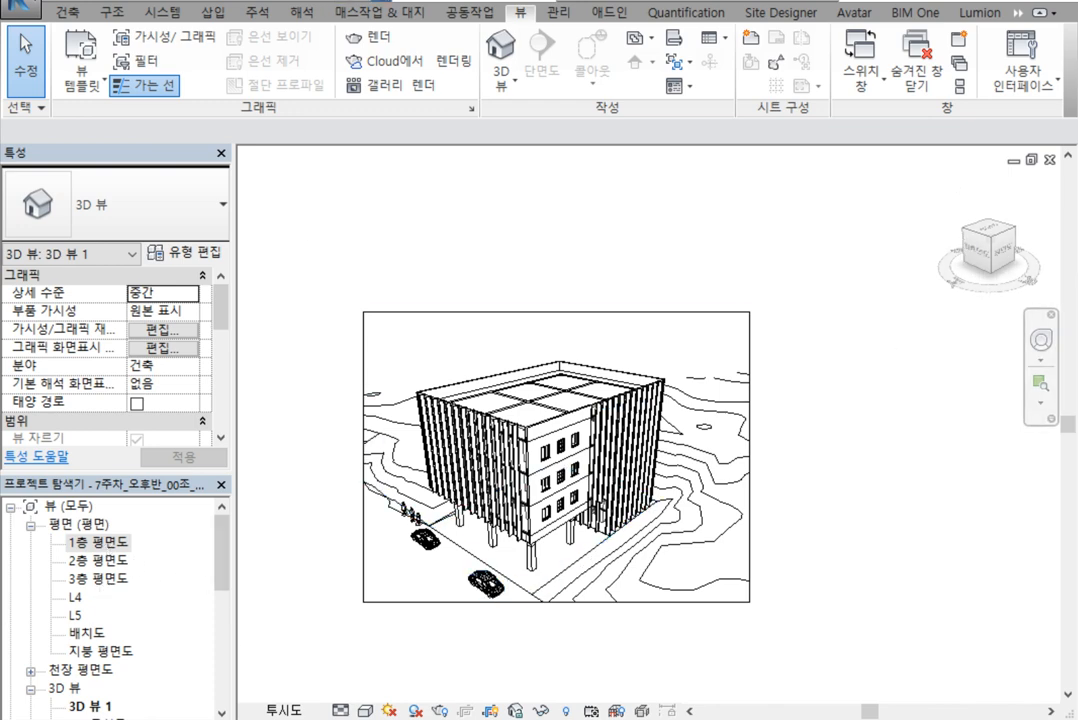
Close the hidden view windows and open the 1층 평면도 floor plan and 남측면도 elevation alongside the new camera view
left_click(374, 16)
double_click(80, 539)
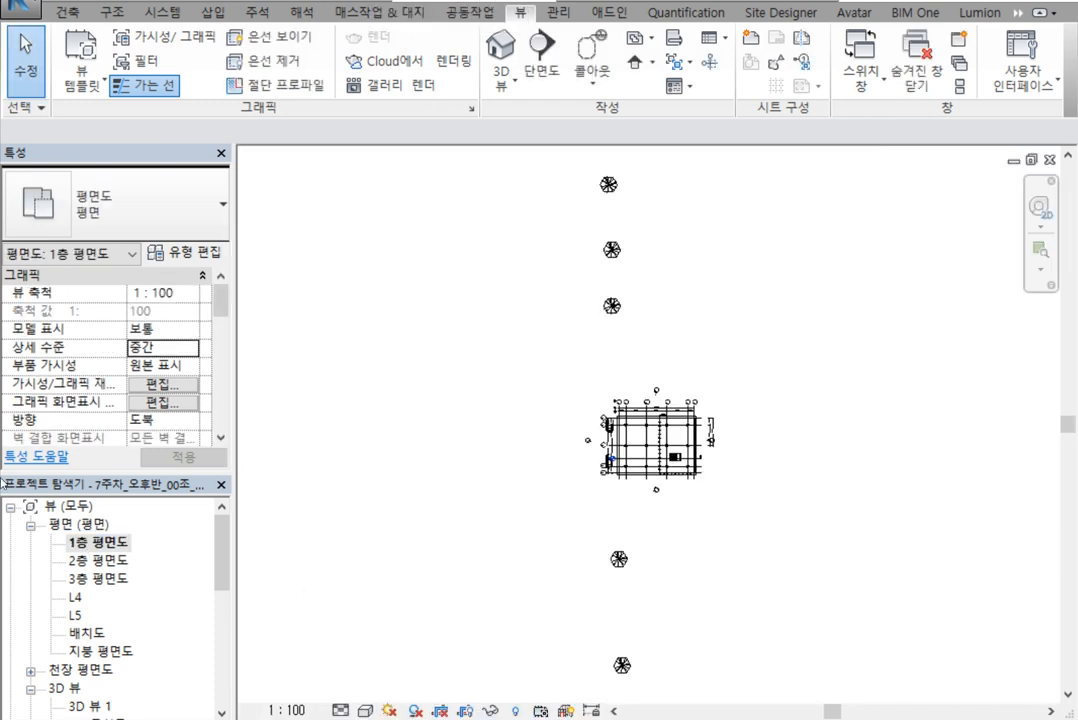
left_click(95, 669)
scroll(115, 673, "down", 2)
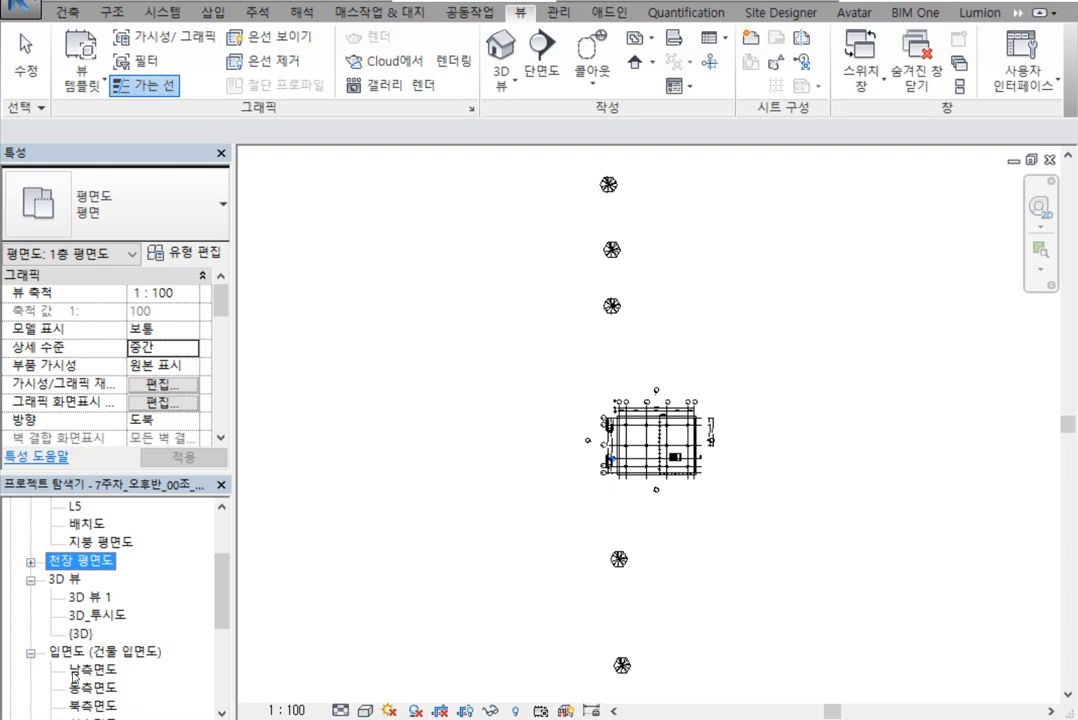
double_click(75, 673)
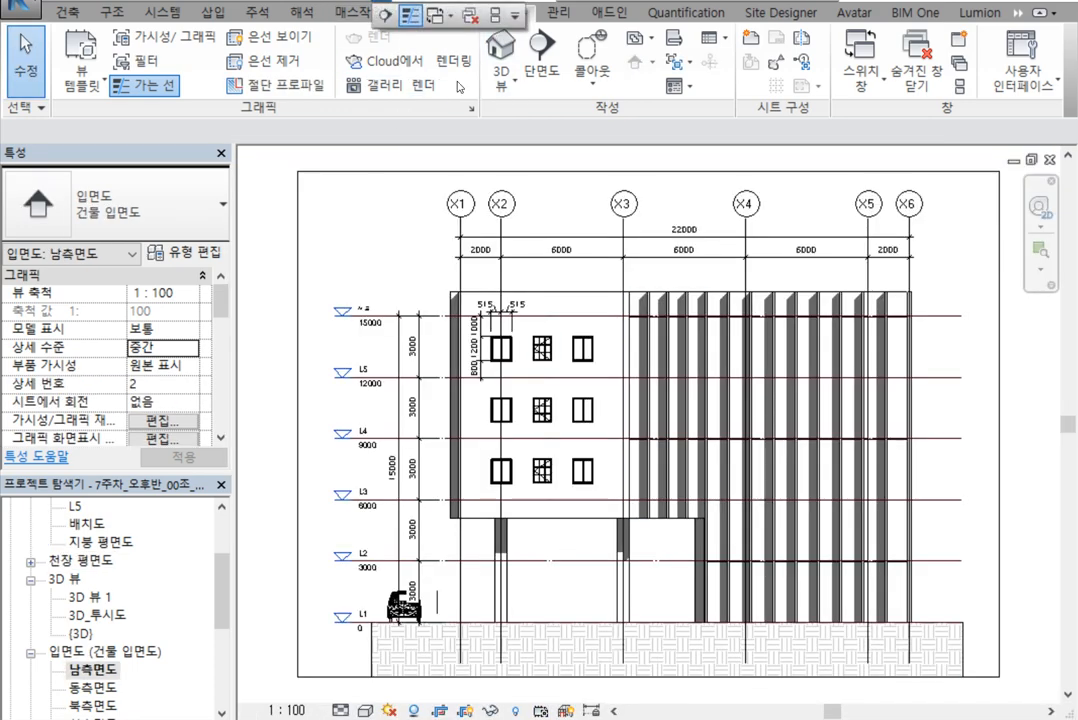
Tile the open view windows and activate the 3D 뷰 1 window
key("w")
key("t")
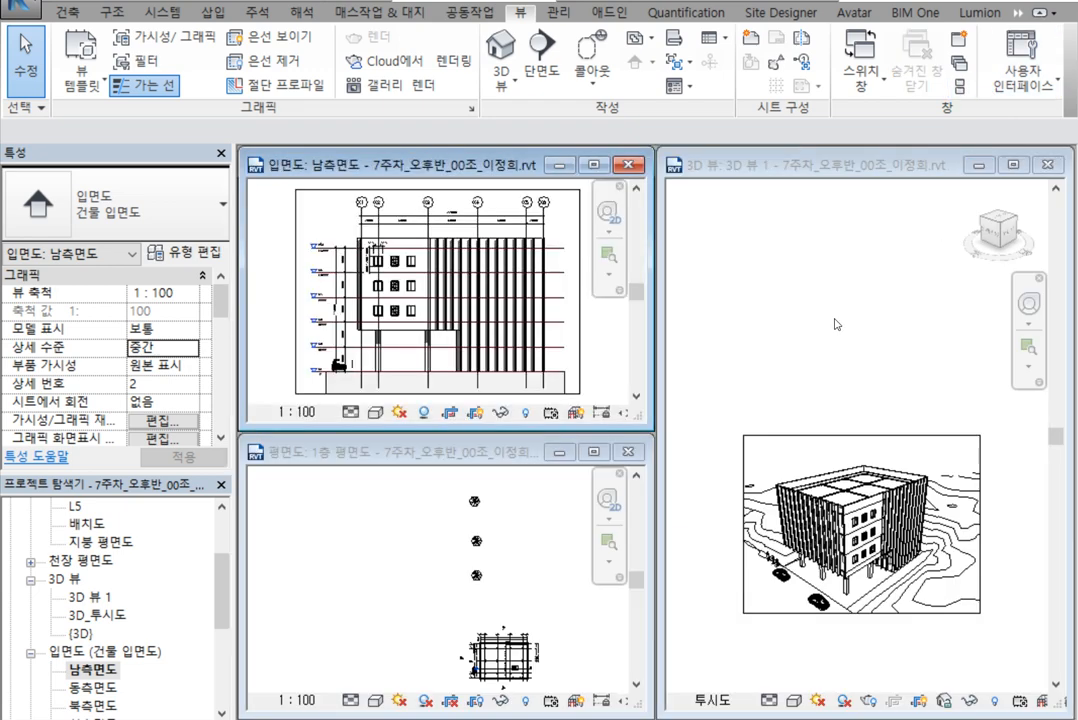
left_click(800, 340)
scroll(852, 367, "up", 3)
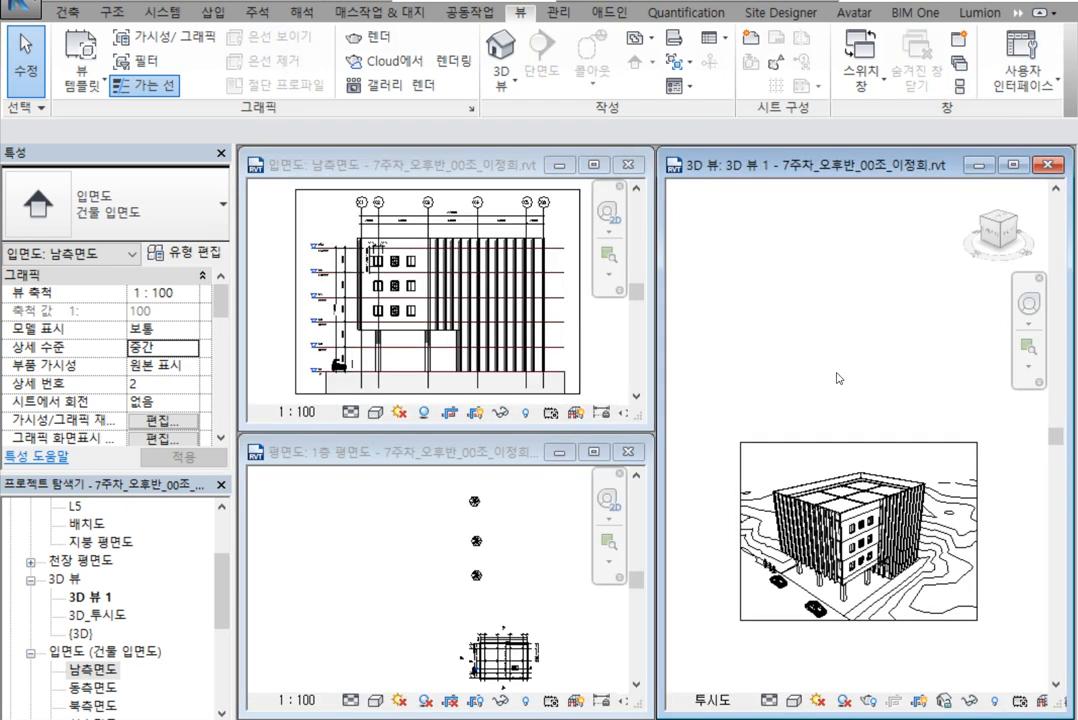
Select the crop boundary of 3D 뷰 1 so its camera shows in the 1층 평면도 and 남측면도 views
middle_click_drag(852, 367, 785, 228)
left_click(467, 546)
middle_click_drag(467, 546, 330, 515)
scroll(352, 598, "up", 2)
scroll(352, 598, "up", 1)
middle_click_drag(352, 598, 440, 560)
left_click(457, 418)
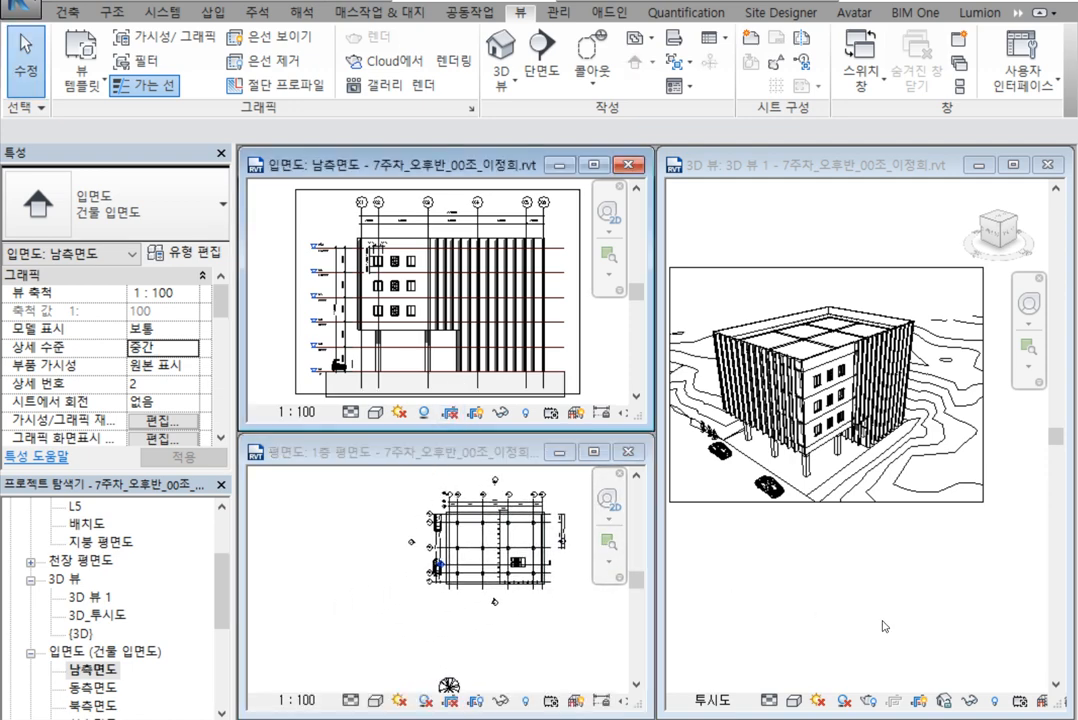
left_click(716, 563)
left_click(723, 510)
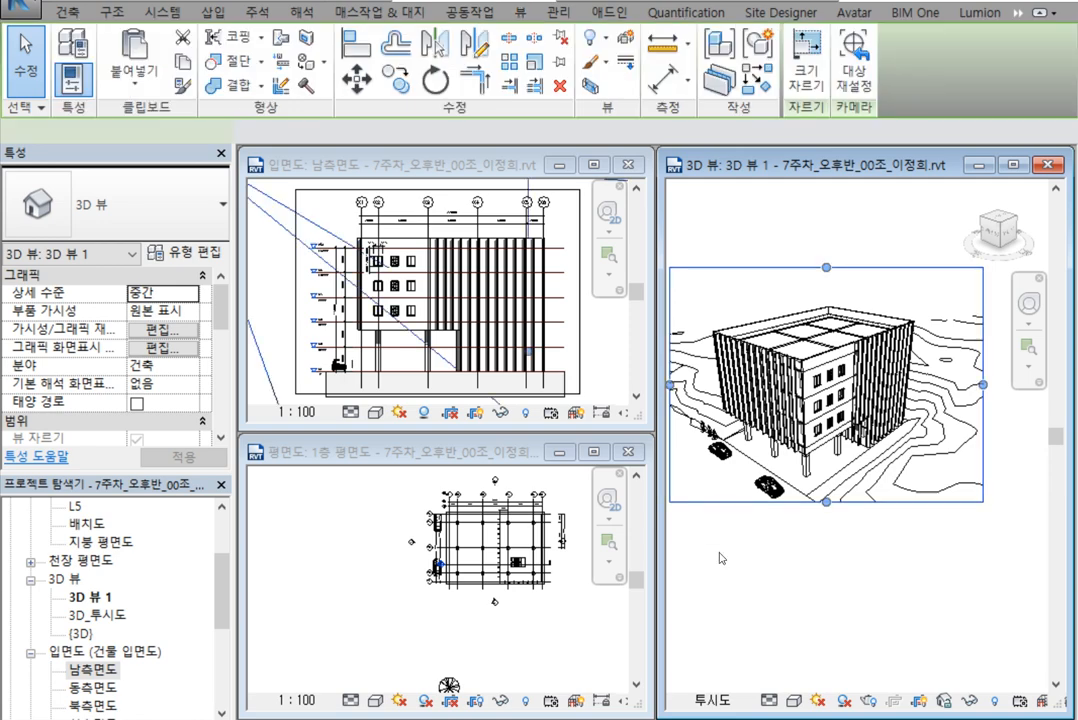
middle_click_drag(723, 510, 783, 526)
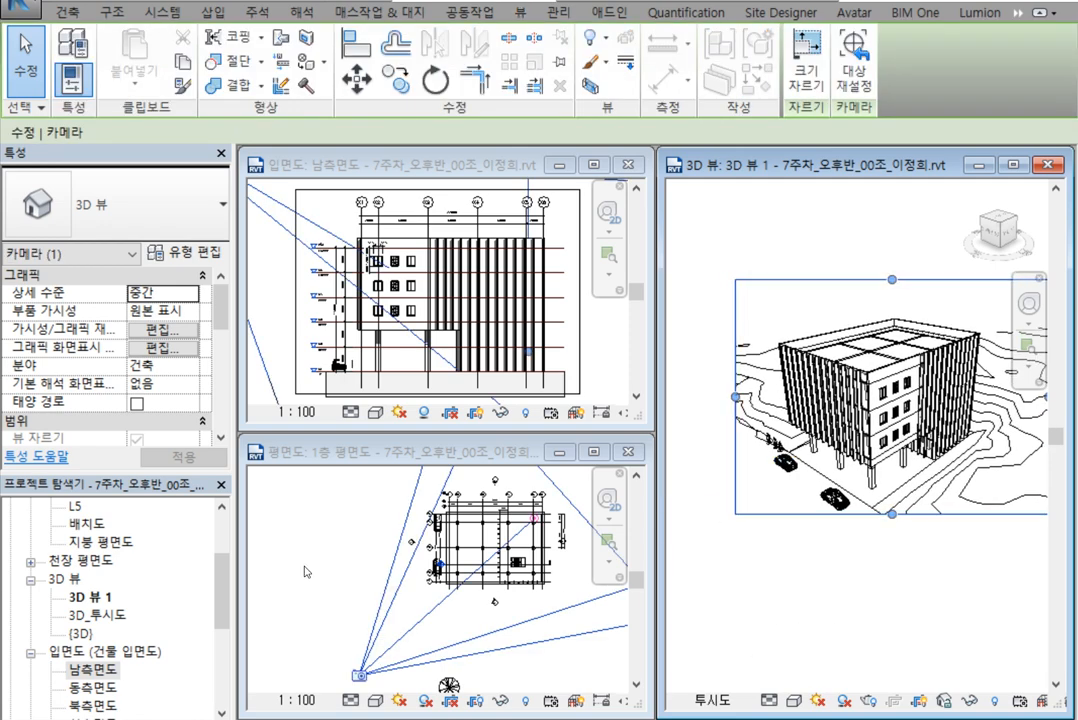
Lower the camera slightly in the 남측면도 elevation and move it farther from the building in the 1층 평면도 plan
left_click(360, 456)
scroll(320, 615, "down", 2)
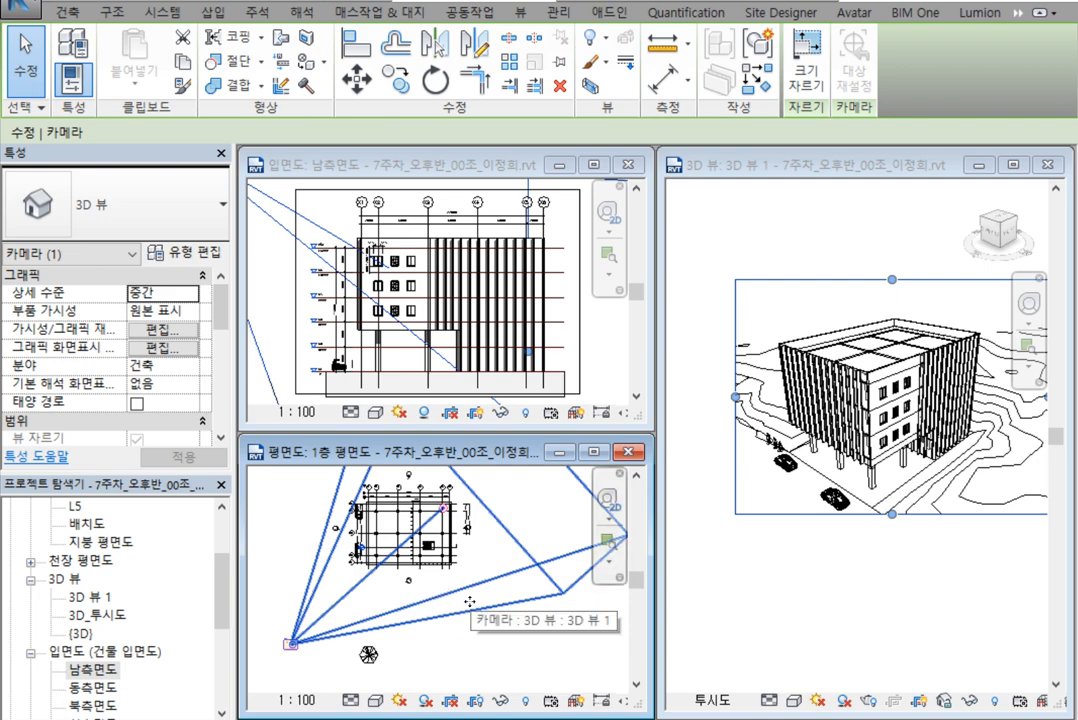
left_click(494, 171)
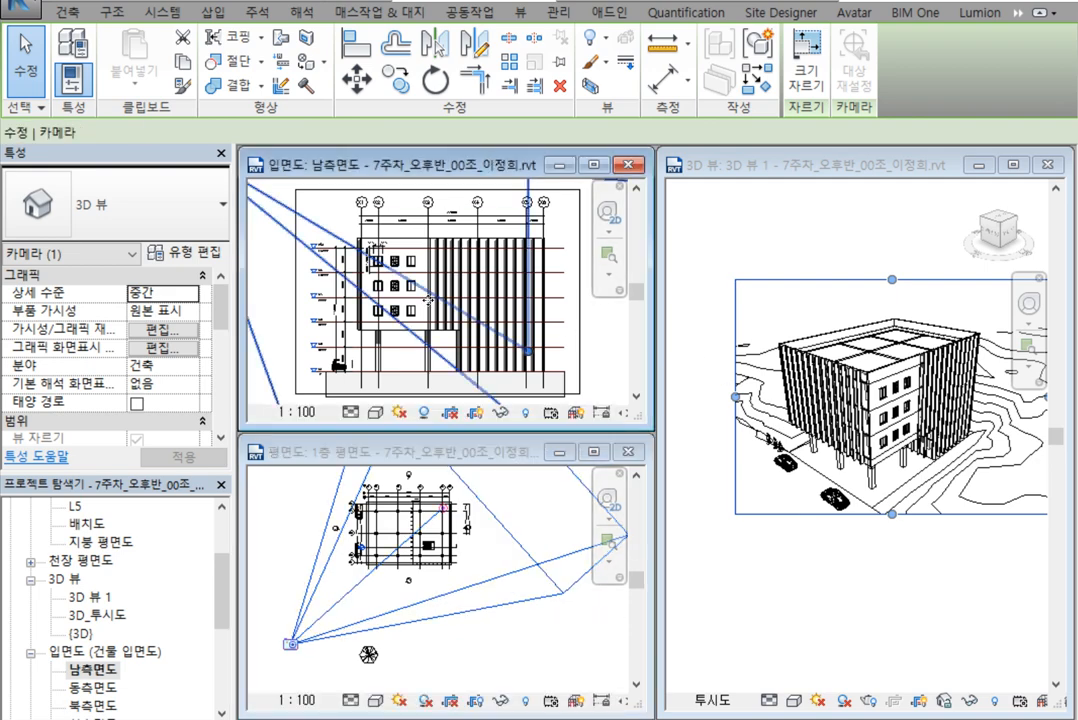
scroll(457, 318, "down", 3)
middle_click_drag(457, 319, 411, 266)
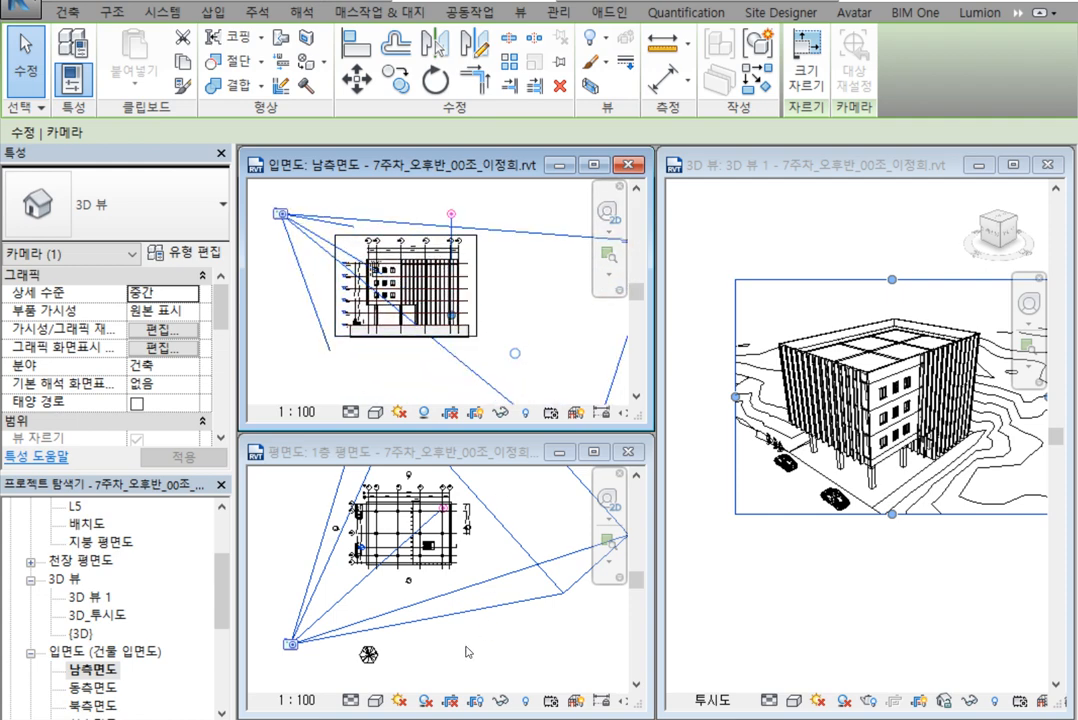
mouse_move(282, 216)
left_mouse_down()
mouse_move(272, 261)
mouse_move(273, 226)
left_mouse_up()
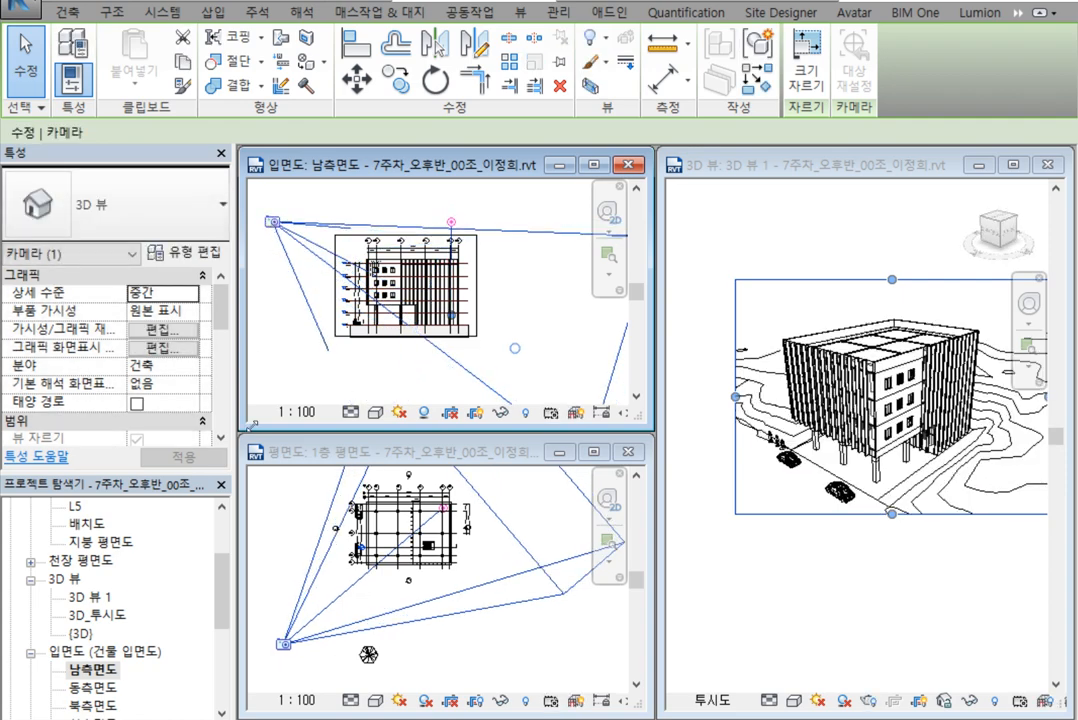
left_click_drag(286, 647, 265, 641)
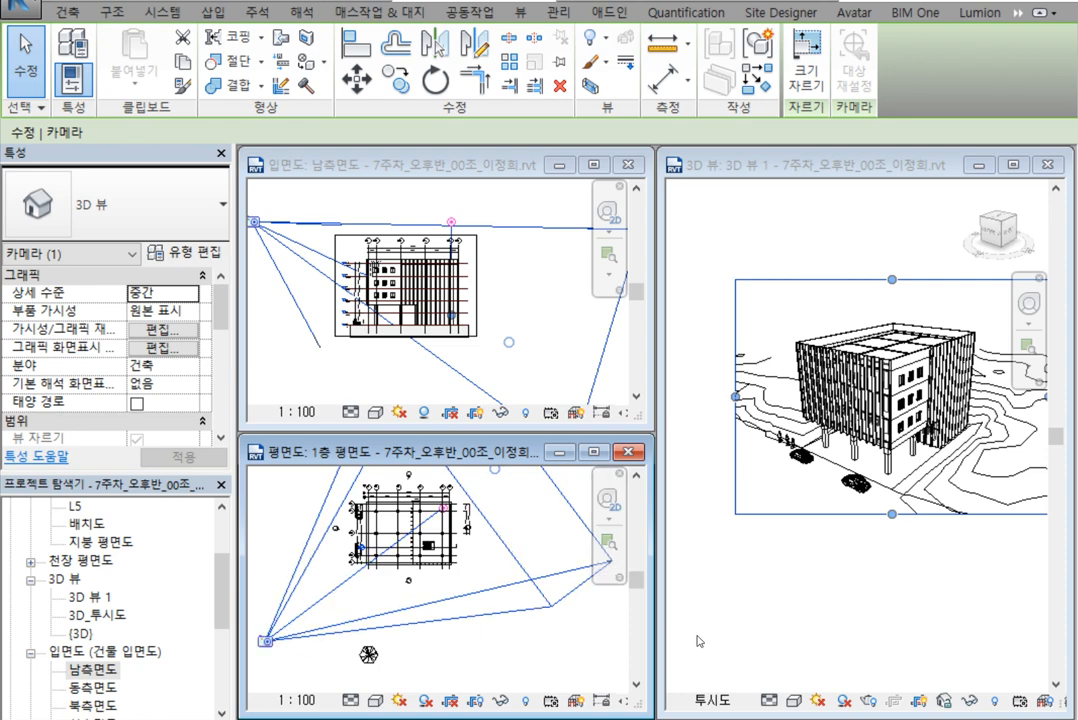
Adjust the camera's far clip in the 1층 평면도 plan, pulling it into the building and extending it well beyond
scroll(522, 527, "down", 2)
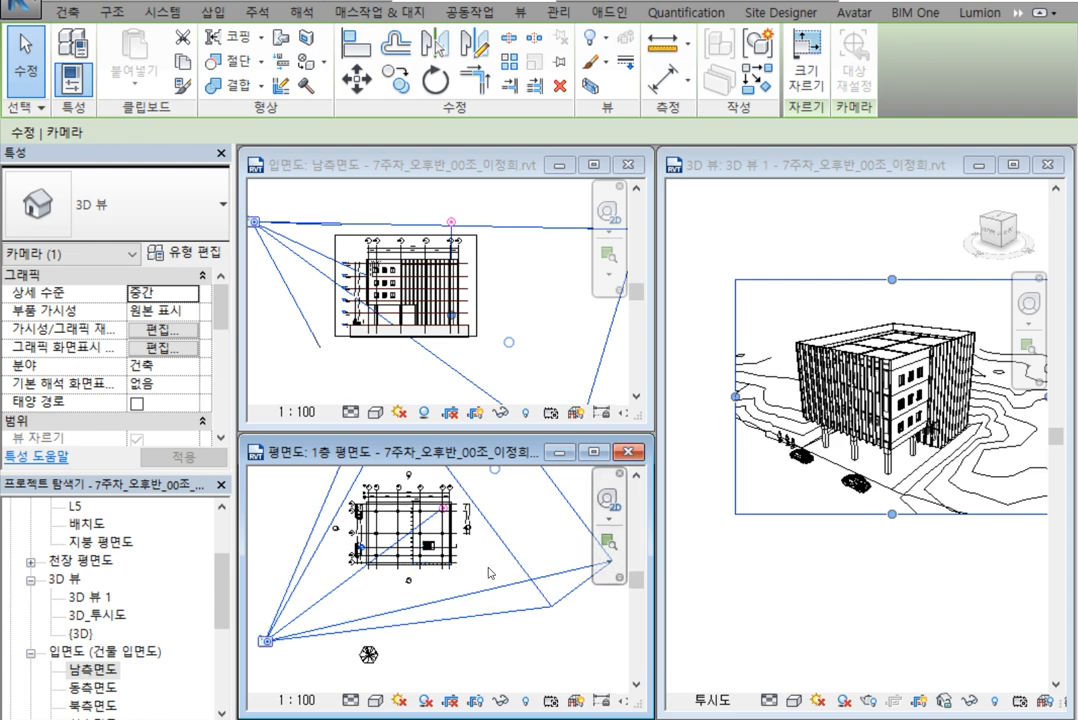
scroll(522, 527, "up", 2)
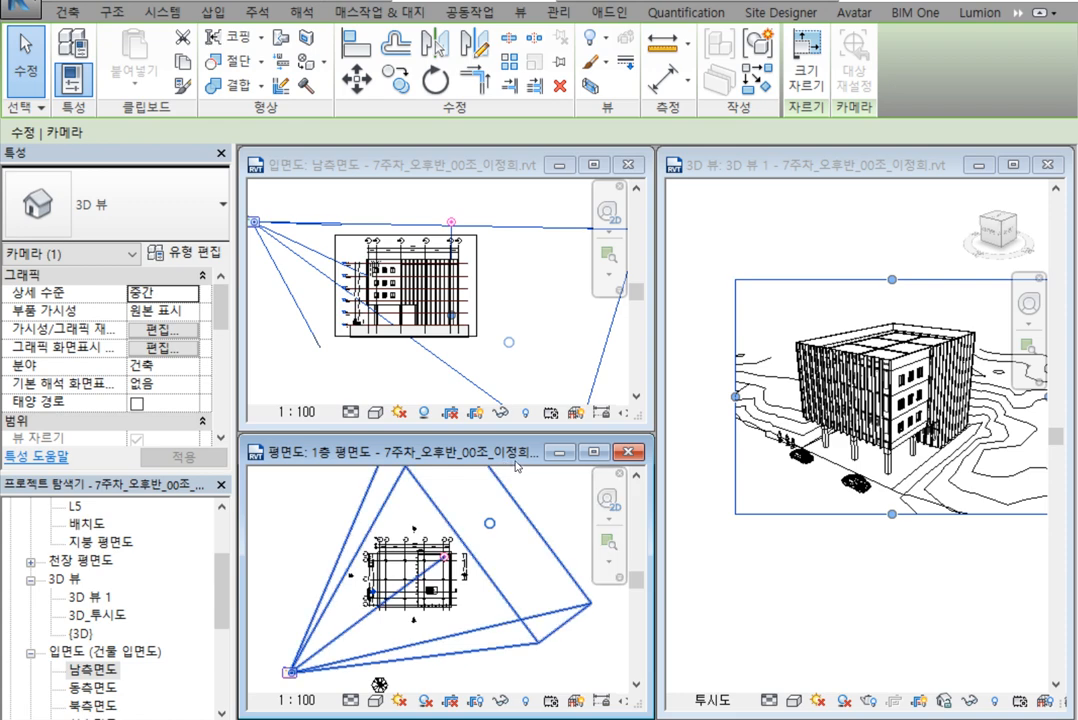
left_click_drag(517, 468, 633, 475)
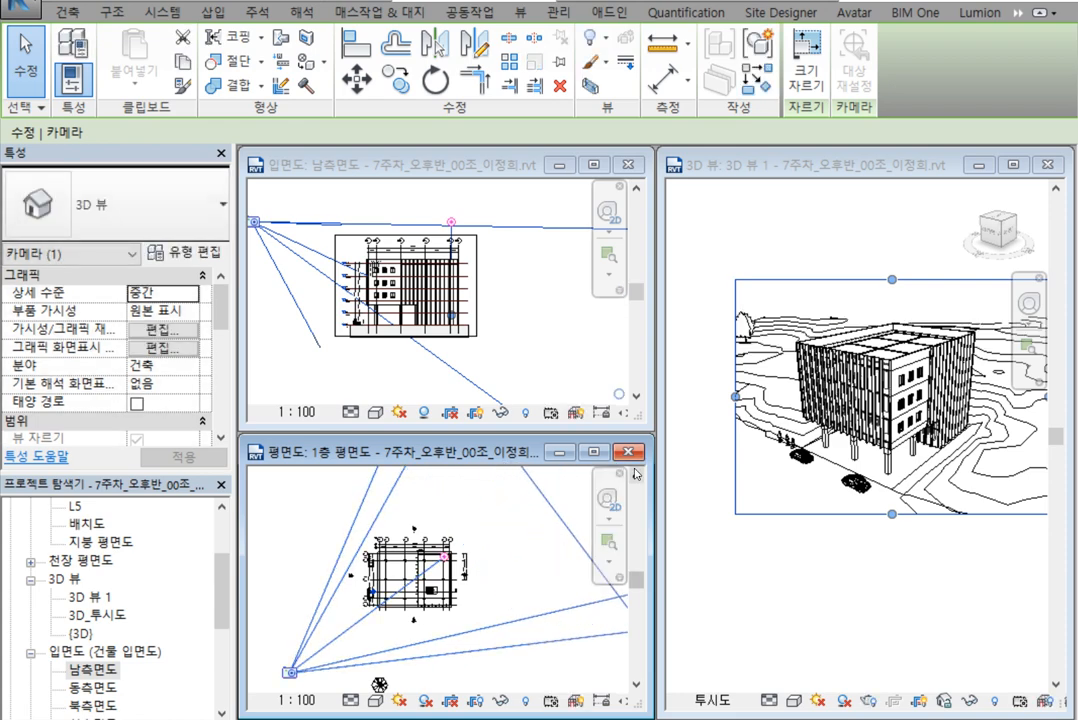
scroll(498, 517, "down", 2)
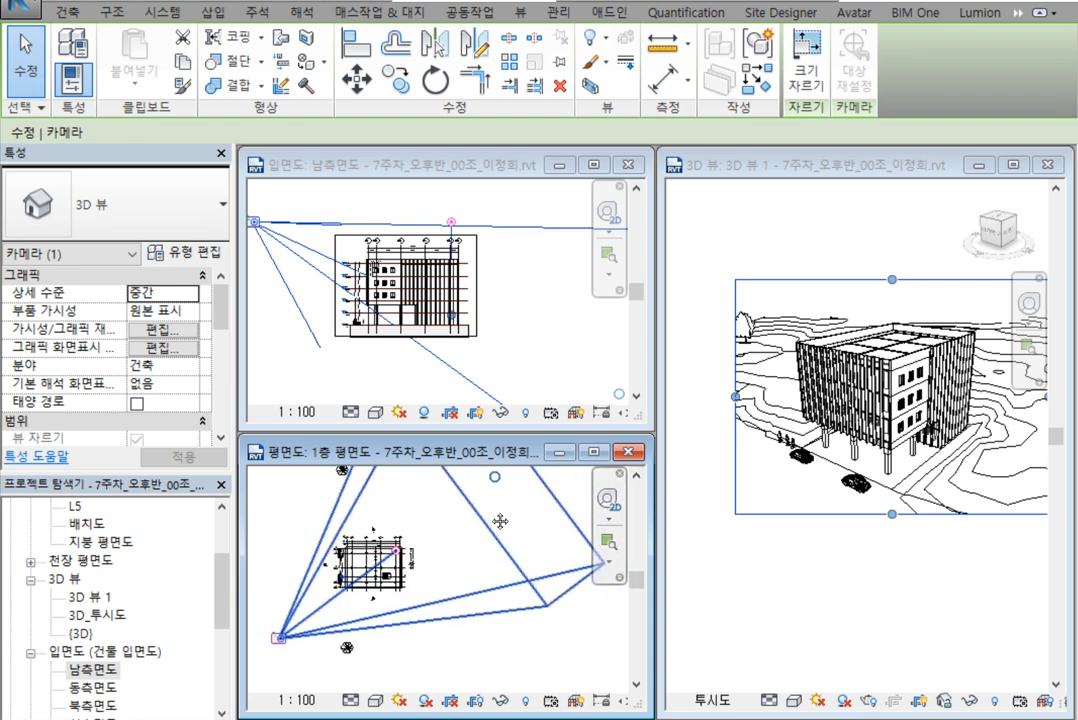
left_click_drag(498, 474, 356, 592)
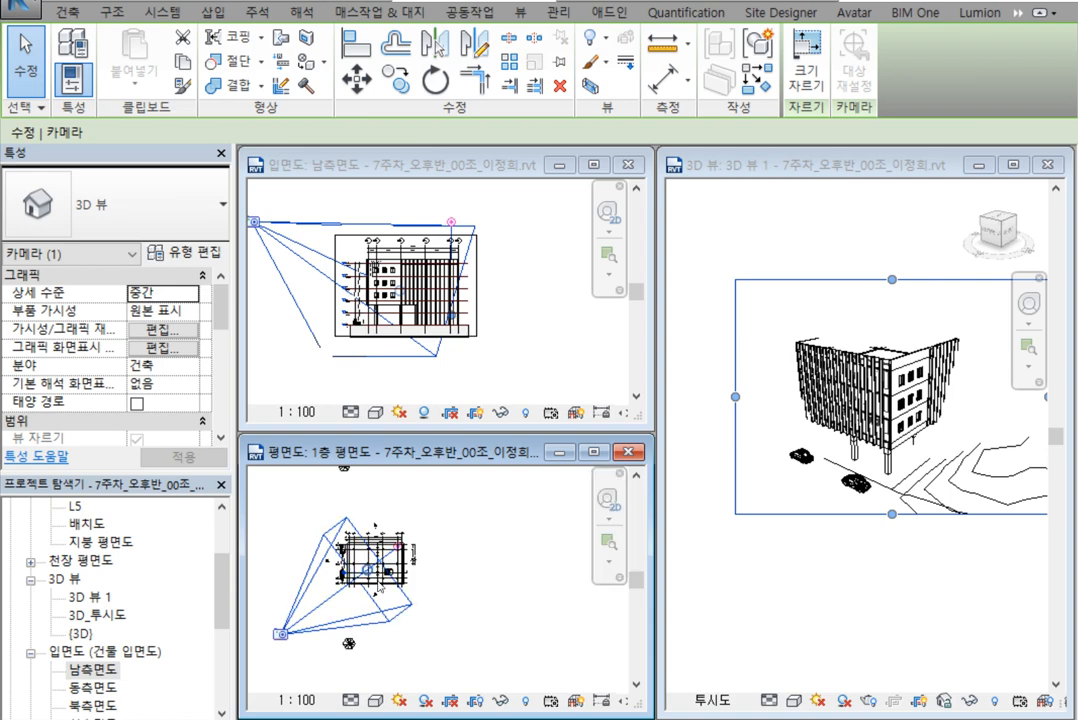
left_click_drag(368, 571, 520, 559)
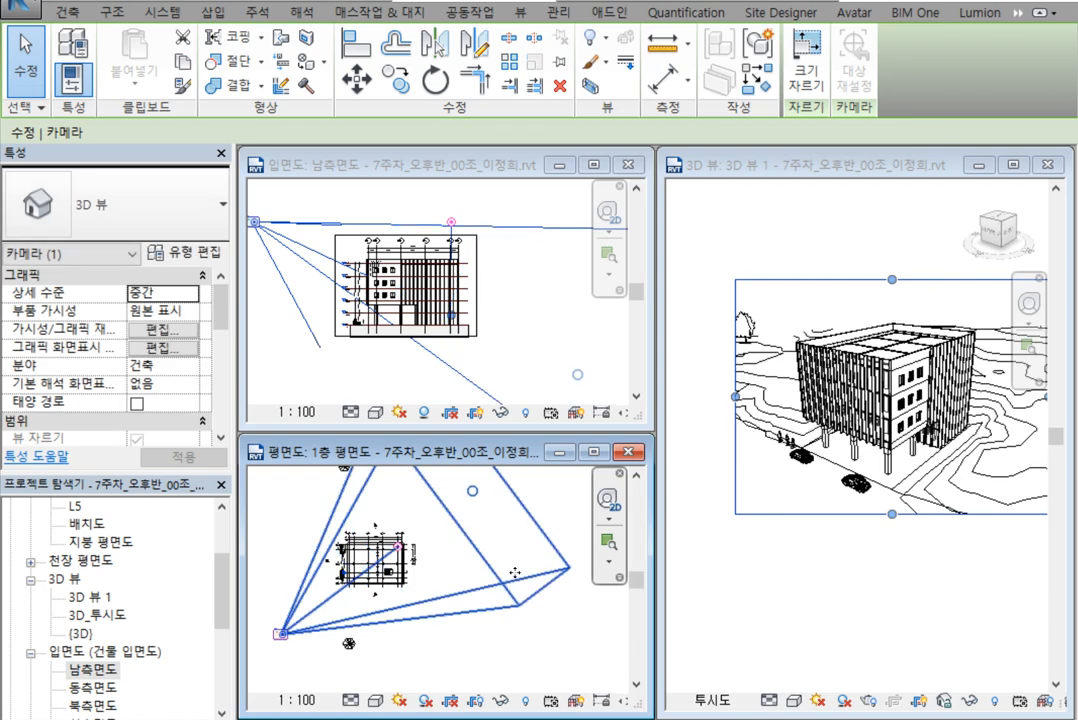
Set the far clip offset of 3D 뷰 1 to 206034.9
left_click(813, 635)
left_click(837, 541)
left_click(835, 516)
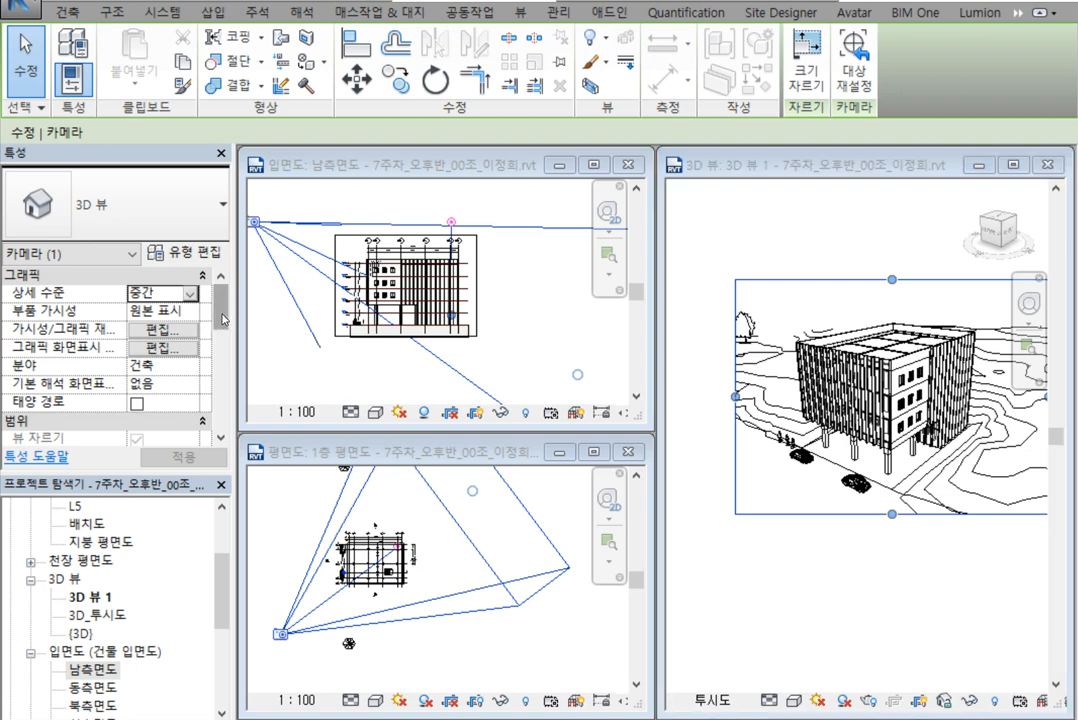
scroll(205, 370, "down", 5)
scroll(213, 390, "up", 3)
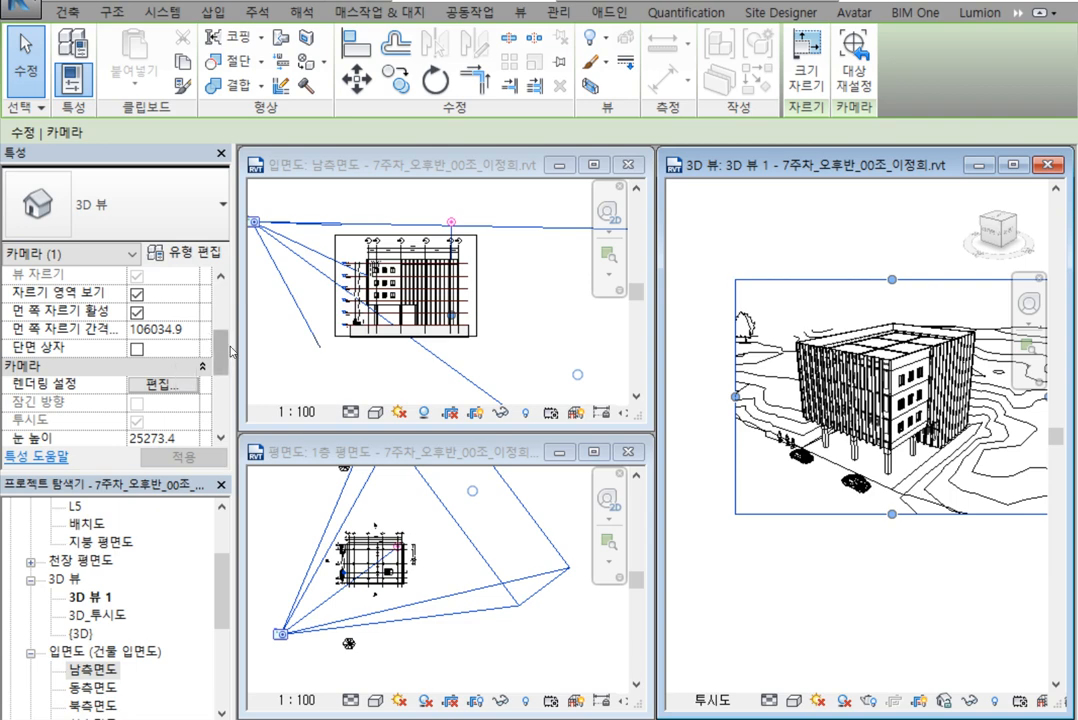
scroll(190, 295, "up", 3)
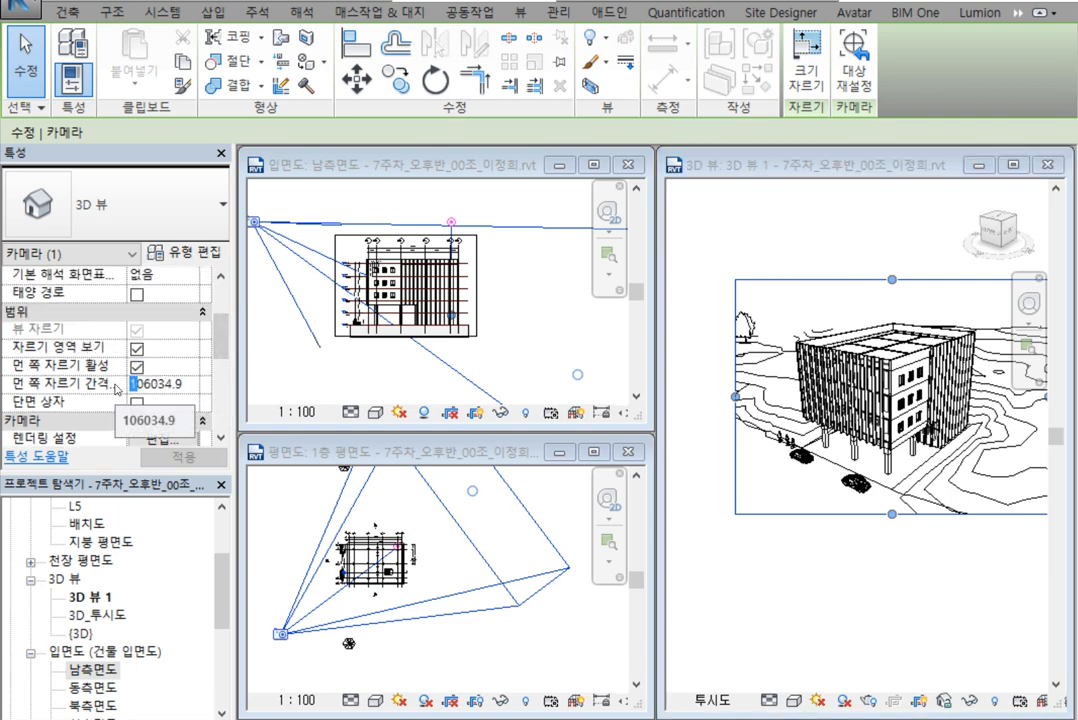
type("2")
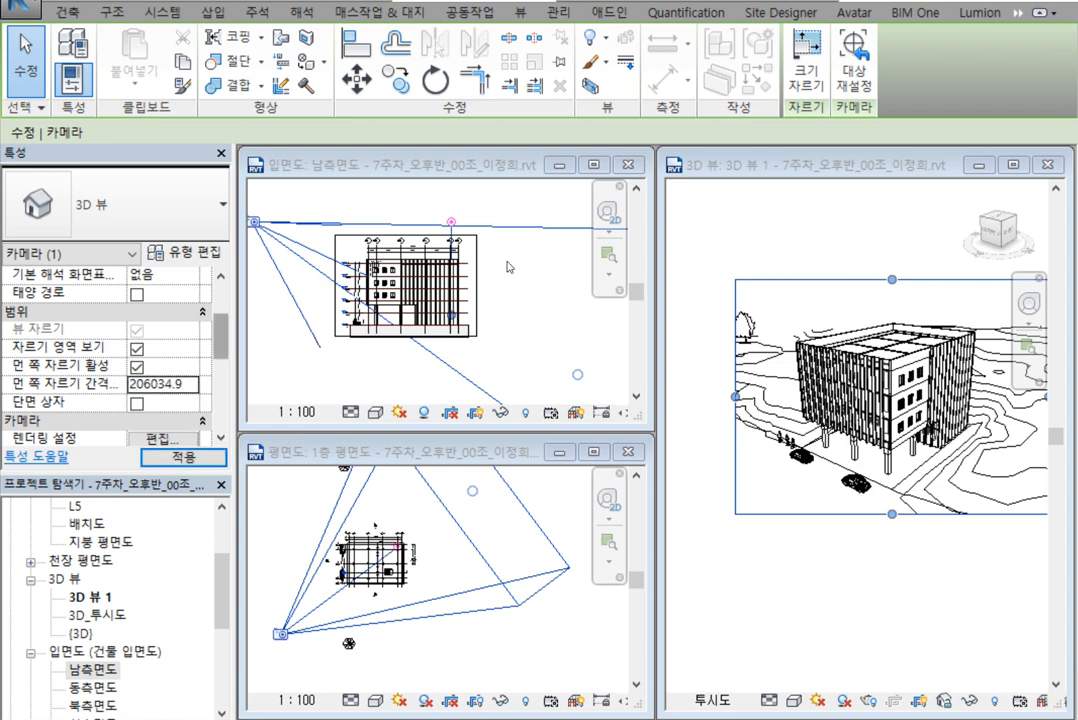
left_click(818, 605)
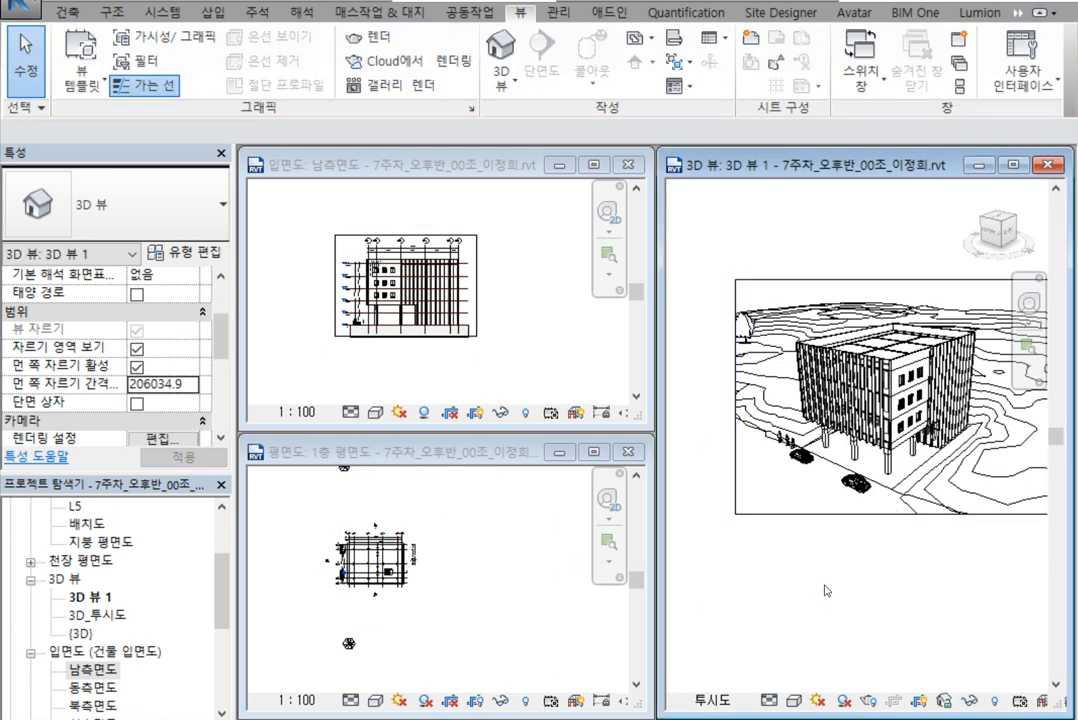
Maximize the 3D 뷰 1 window and centre the perspective in it
scroll(885, 561, "down", 3)
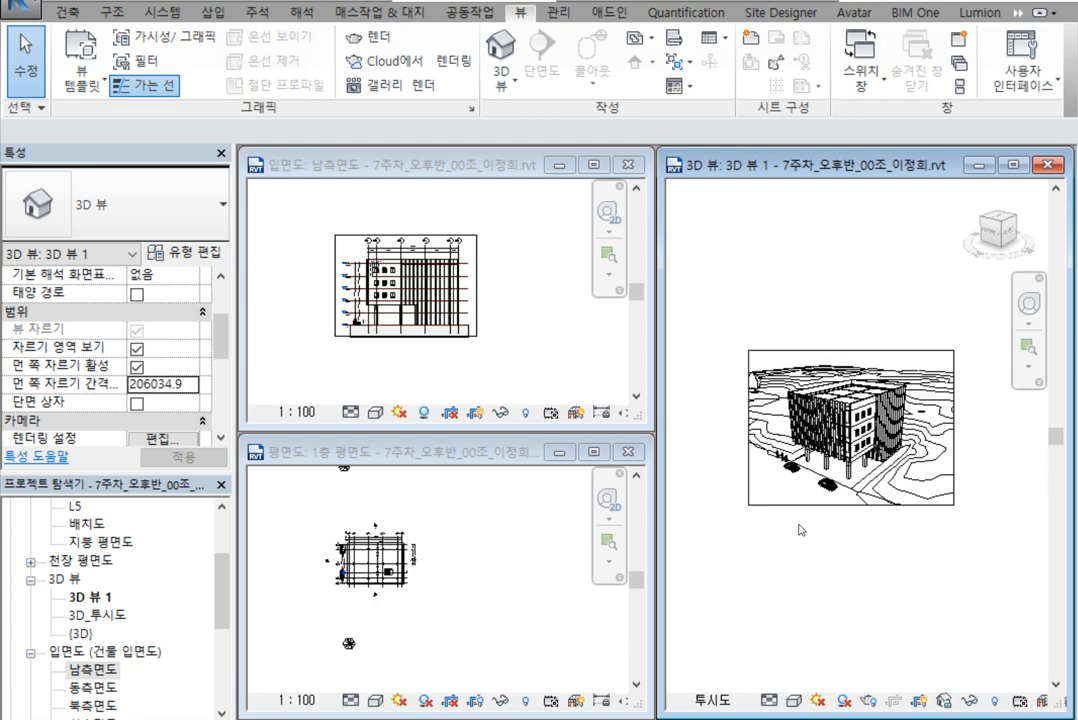
left_click(1013, 164)
middle_click_drag(682, 366, 810, 341)
scroll(541, 302, "up", 3)
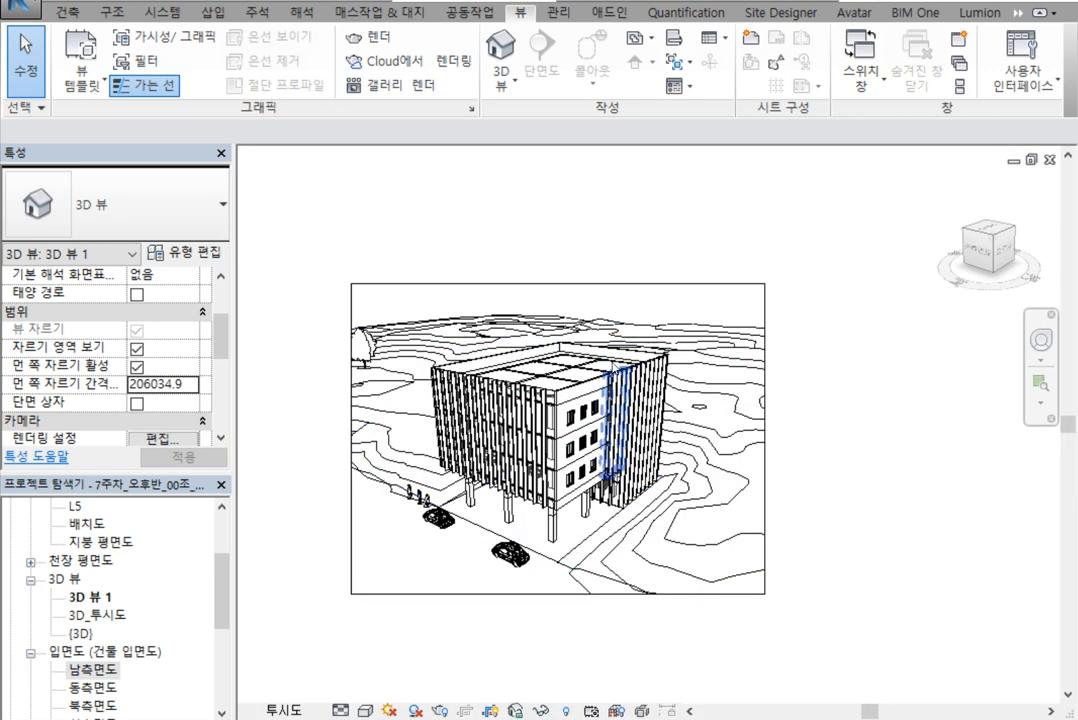
middle_click_drag(664, 498, 694, 458)
Open sheet A102, place 3D 뷰 1 beside the 3D_투시도 viewport below the schedule, and shorten its title line
scroll(200, 560, "down", 5)
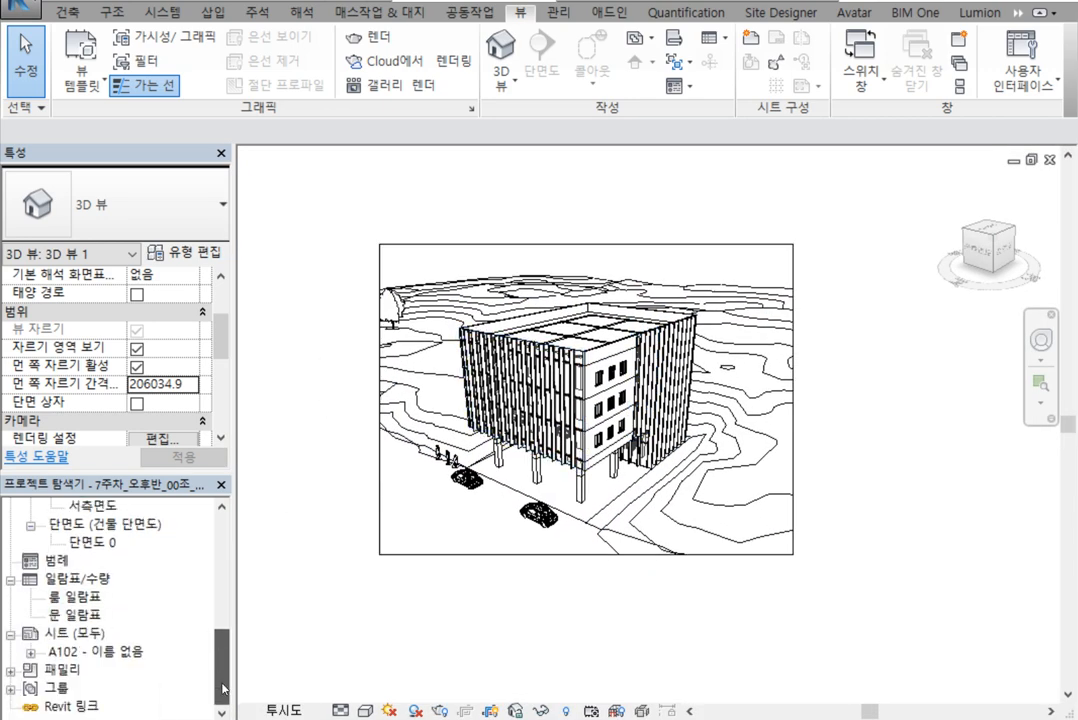
left_click(106, 655)
double_click(106, 655)
scroll(130, 620, "up", 4)
left_click_drag(104, 562, 650, 350)
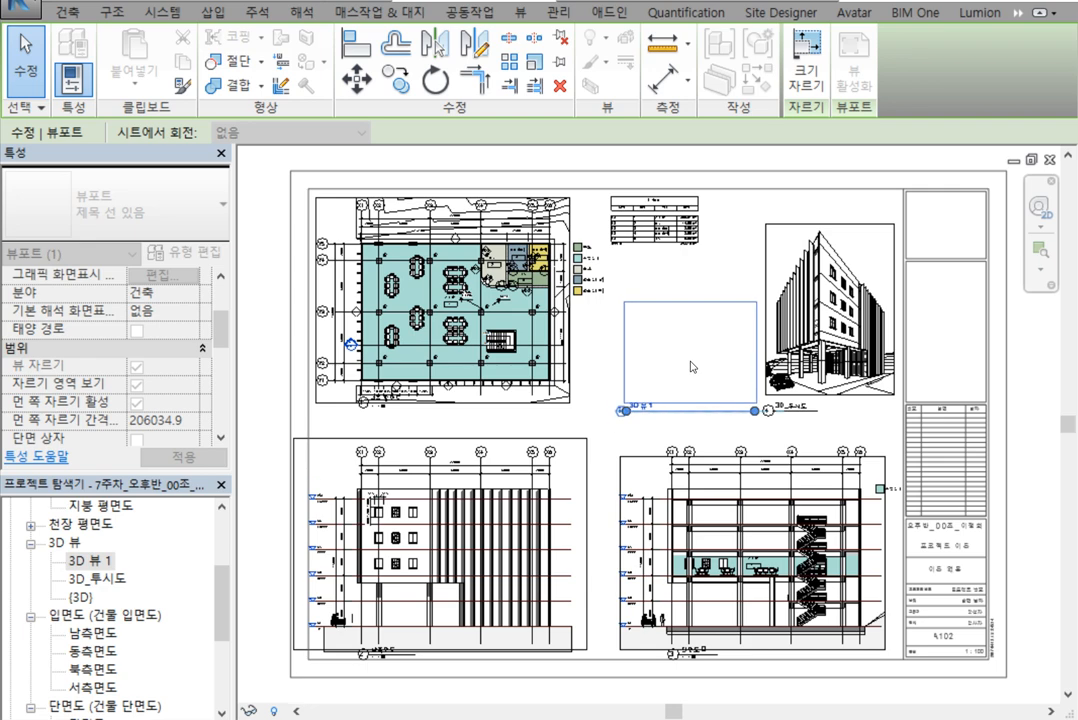
left_click(686, 356)
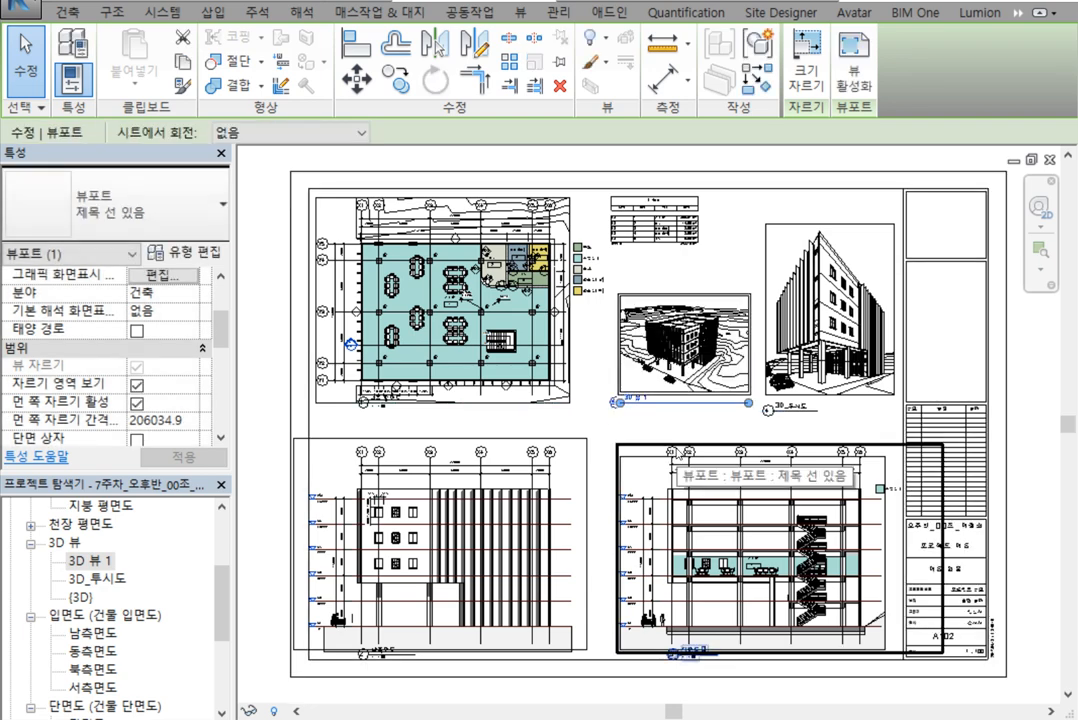
left_click_drag(748, 403, 657, 409)
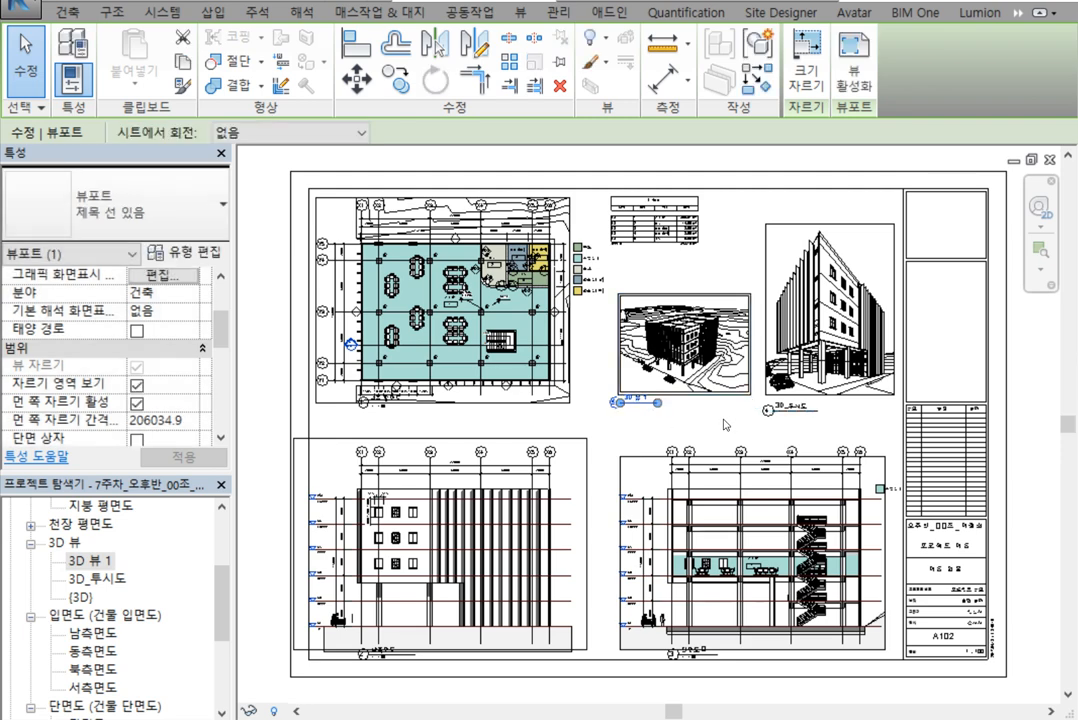
left_click(716, 422)
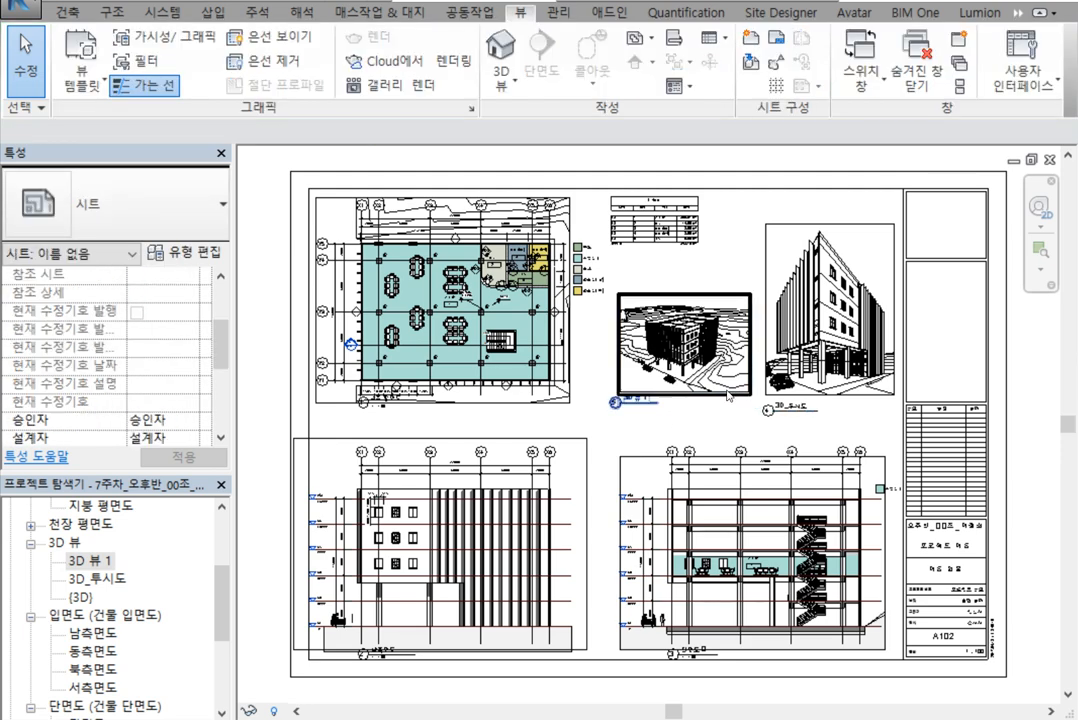
Select the 3D 뷰 1 and 3D_투시도 viewports together and nudge them down toward the section viewport
left_click(727, 395)
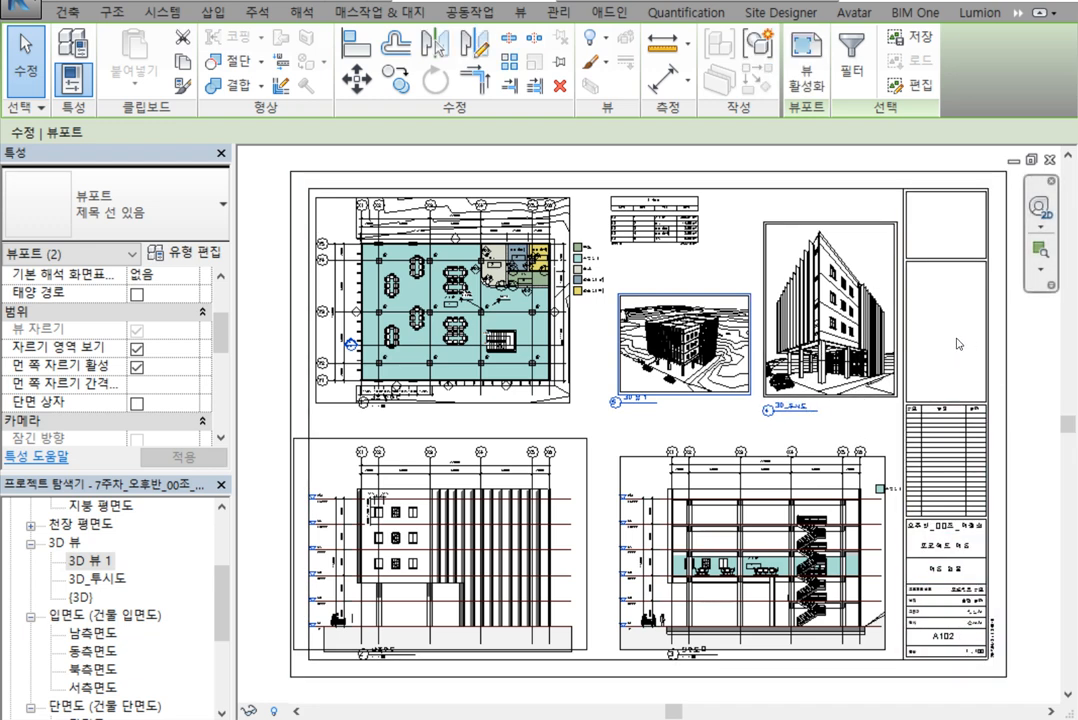
key("Down")
key("Down")
key("Down")
key("Down")
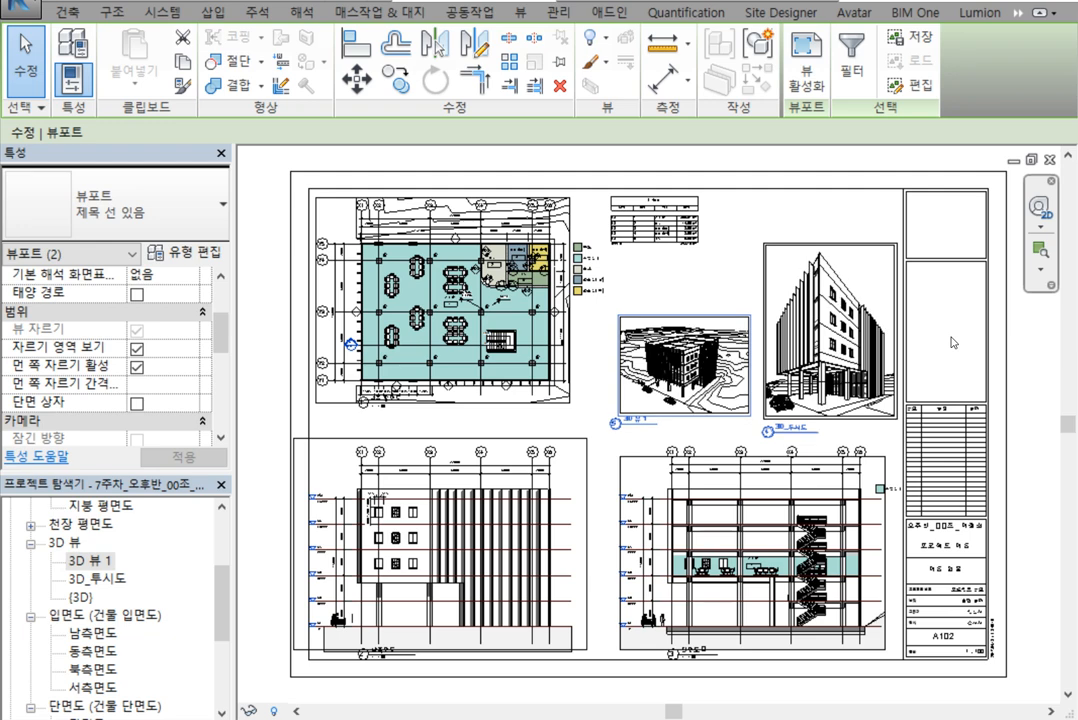
key("Down")
key("Down")
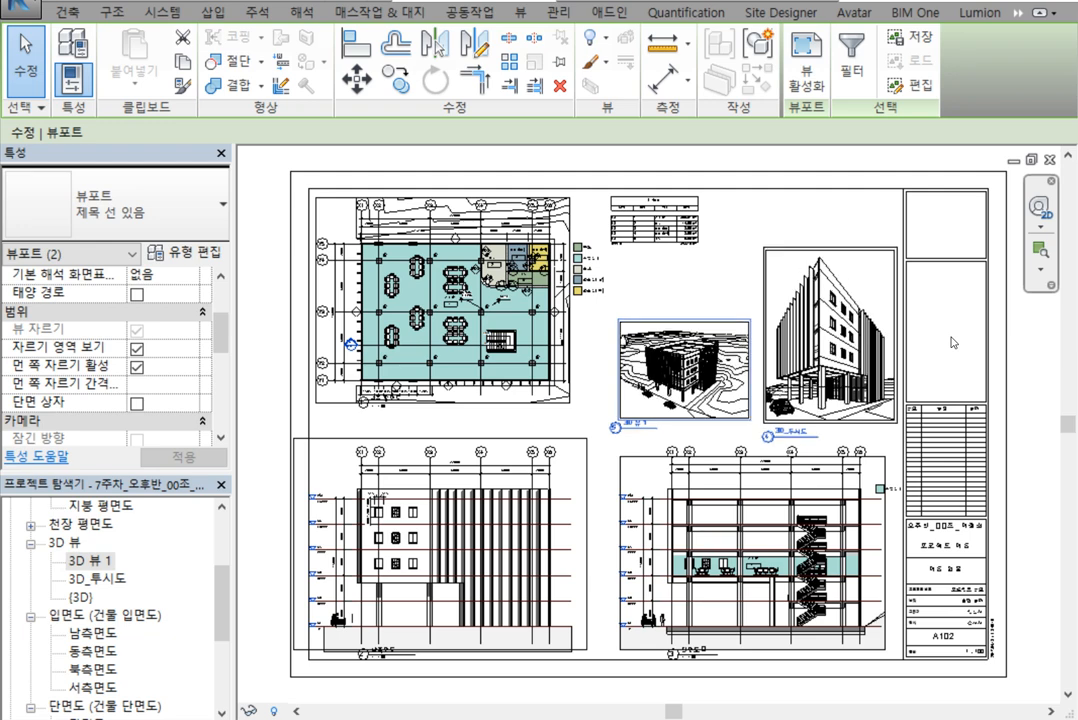
Move only the 3D_투시도 viewport up to the sheet's upper border
left_click(812, 231)
left_click(812, 231)
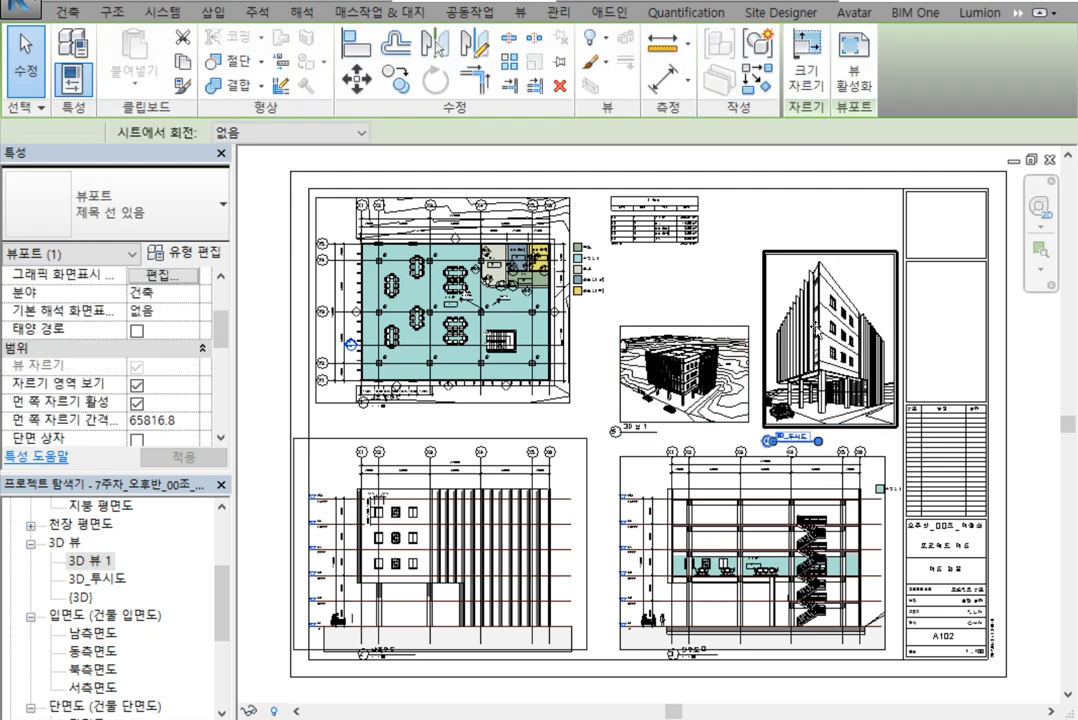
left_click_drag(816, 306, 816, 306)
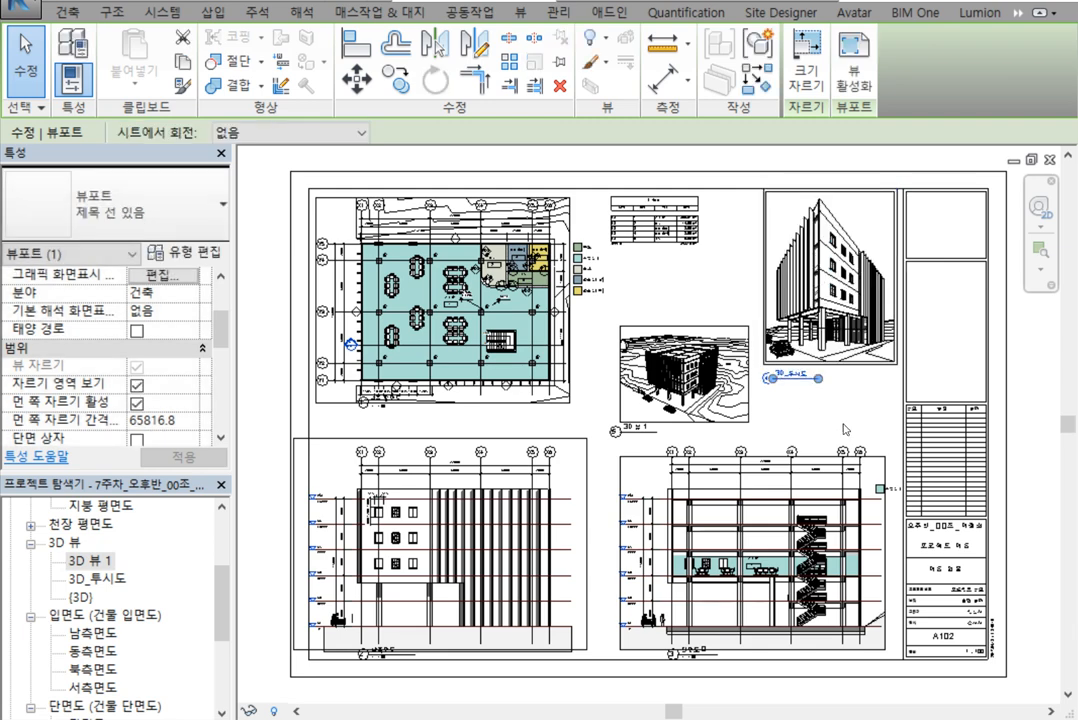
left_click(841, 414)
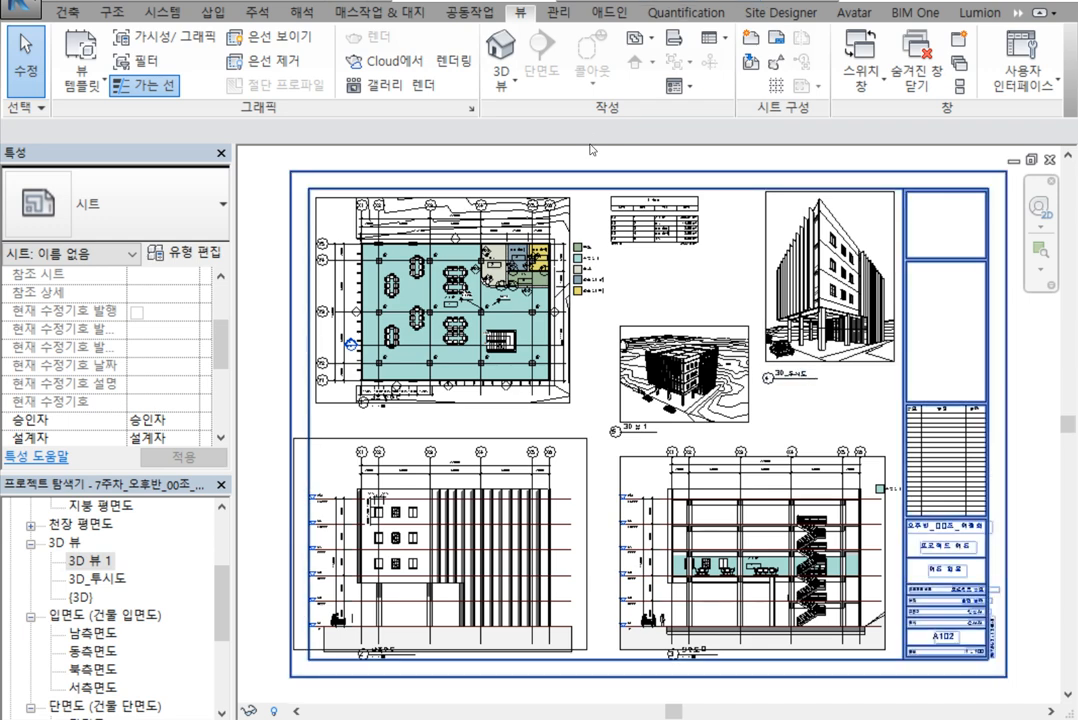
Swap the two perspective viewports, placing 3D 뷰 1 next to the title block and 3D_투시도 directly below the schedule
left_click_drag(677, 370, 830, 369)
left_click_drag(813, 253, 678, 308)
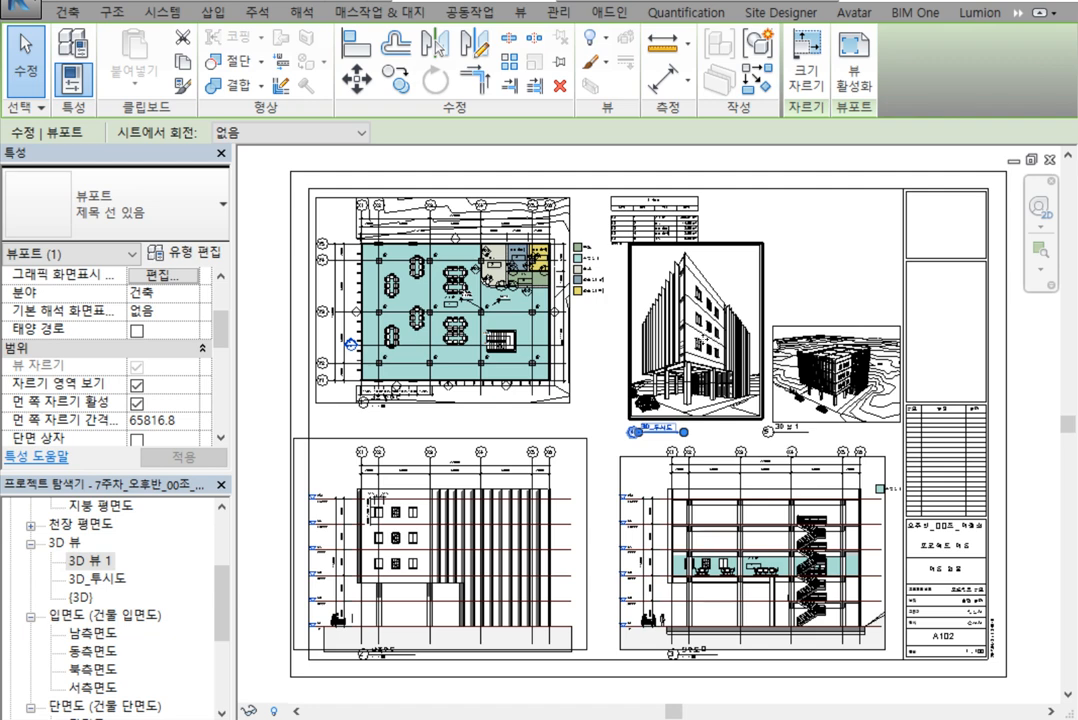
key("Right")
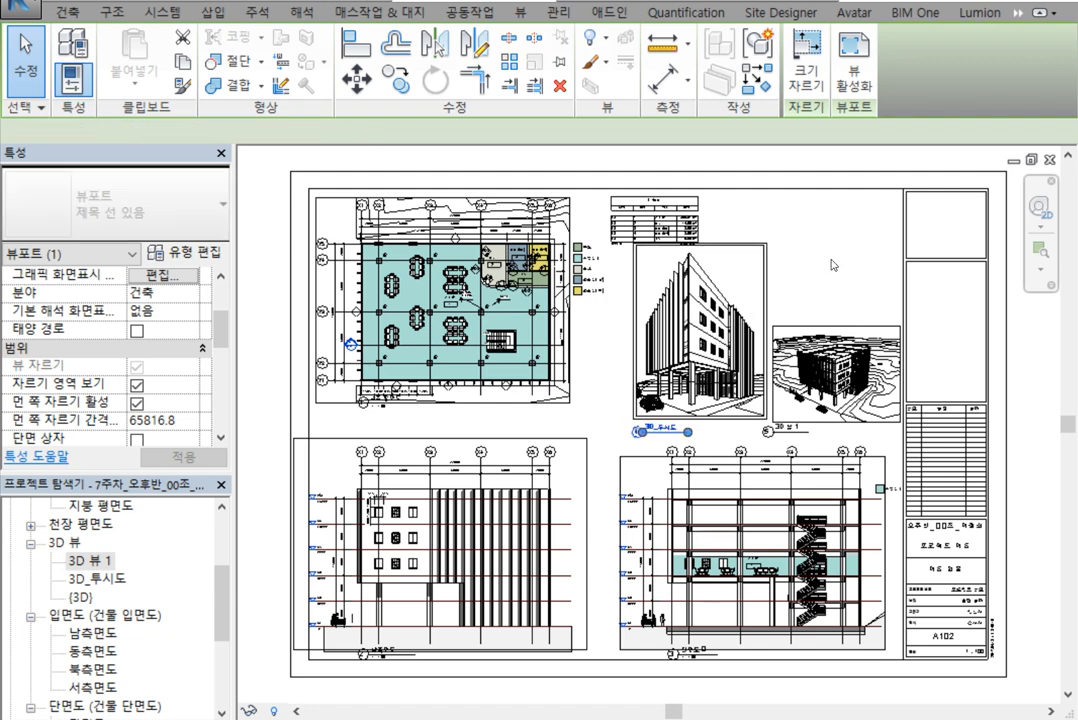
left_click(833, 265)
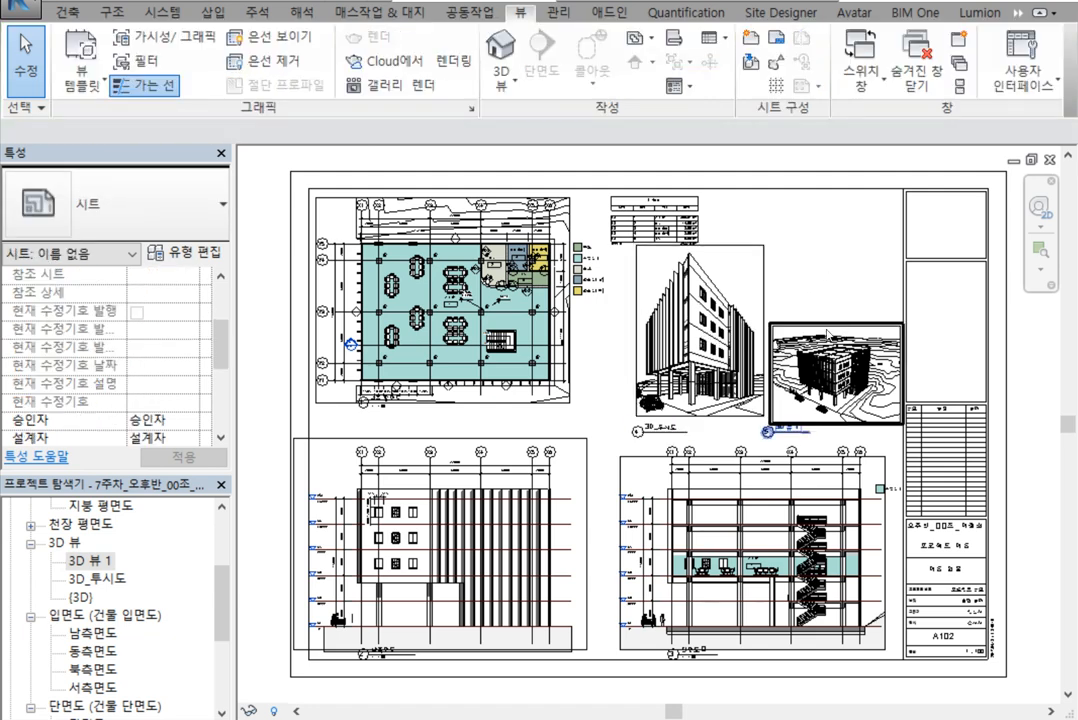
Nudge the 3D 뷰 1 viewport up slightly to line up with the lower edge of the 3D_투시도 viewport
left_click(828, 335)
key("Up")
key("Up")
key("Up")
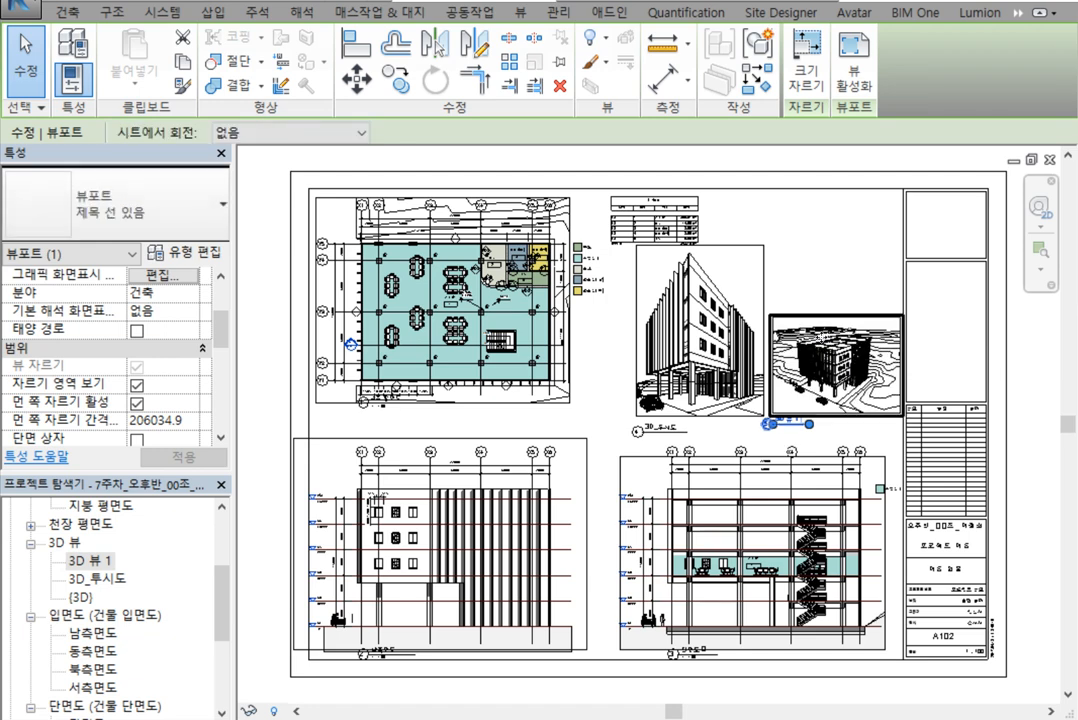
Rename the view 3D 뷰 1 as 3D_조감도
left_click(93, 578)
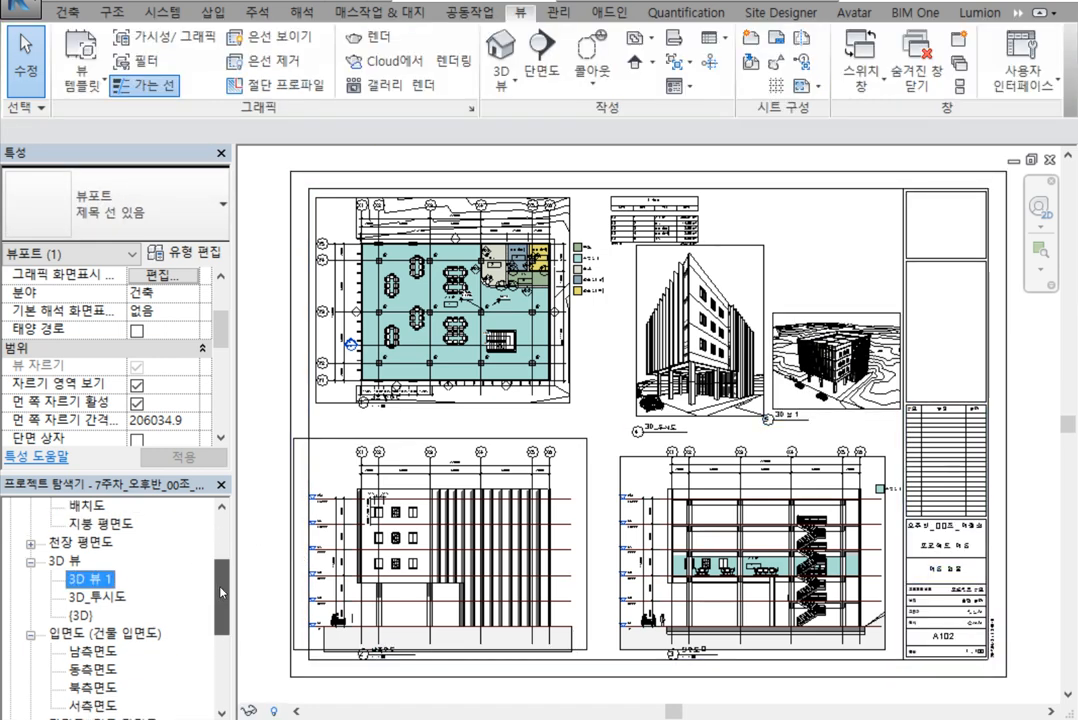
right_click(93, 582)
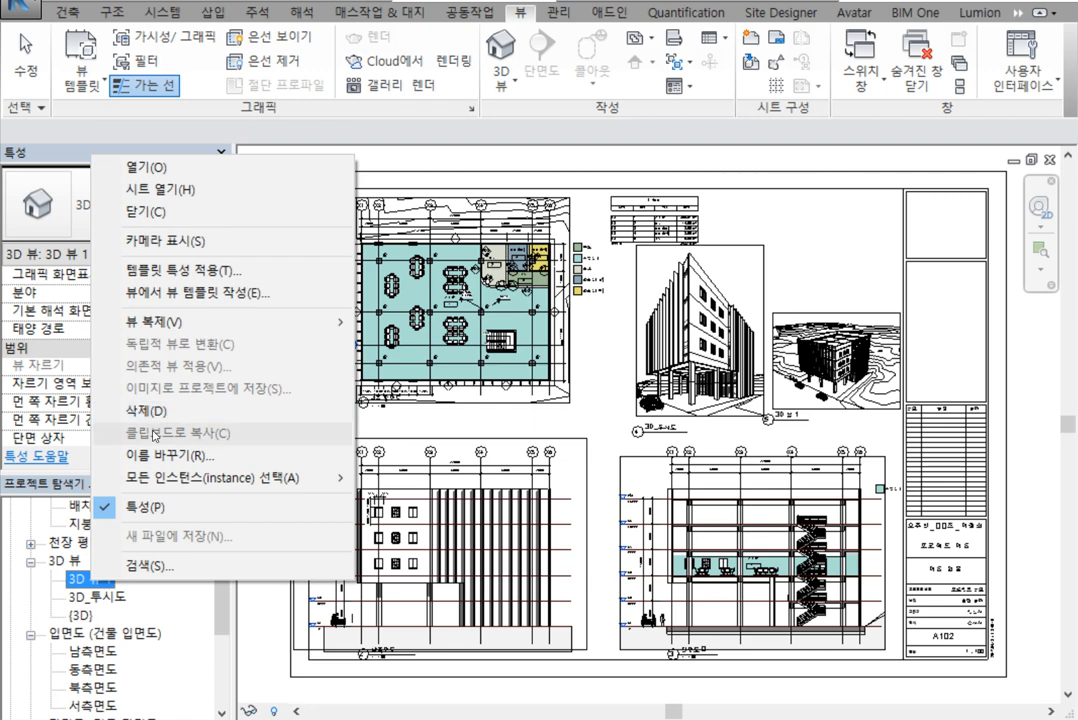
left_click(150, 453)
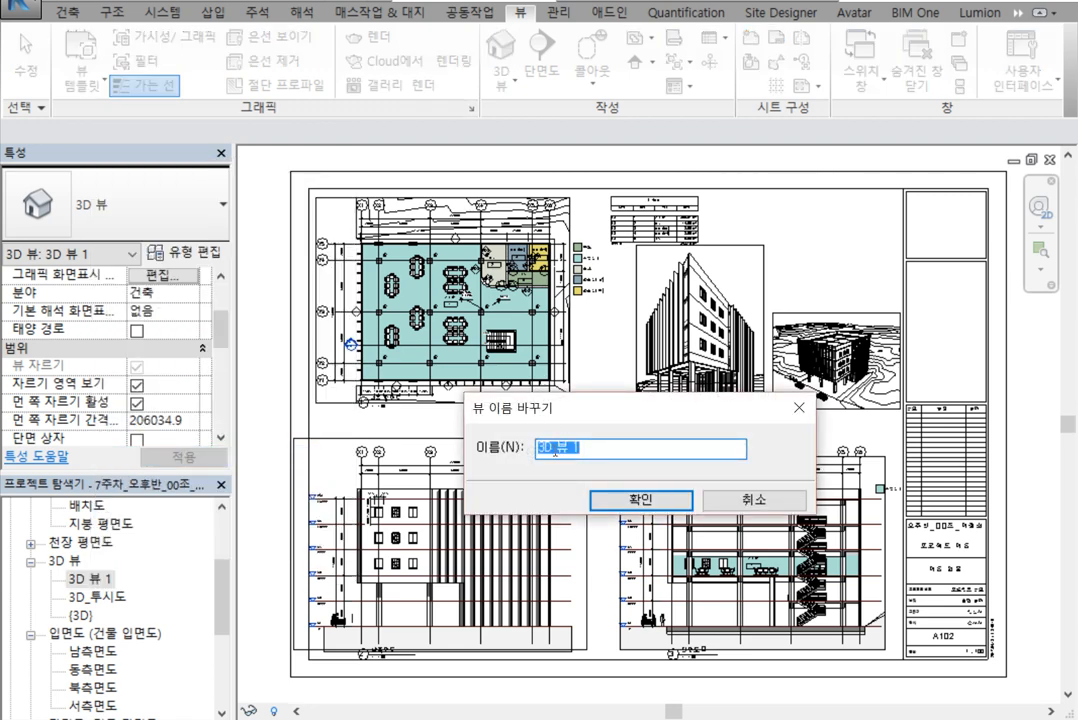
left_click_drag(551, 448, 648, 450)
type("_조감도")
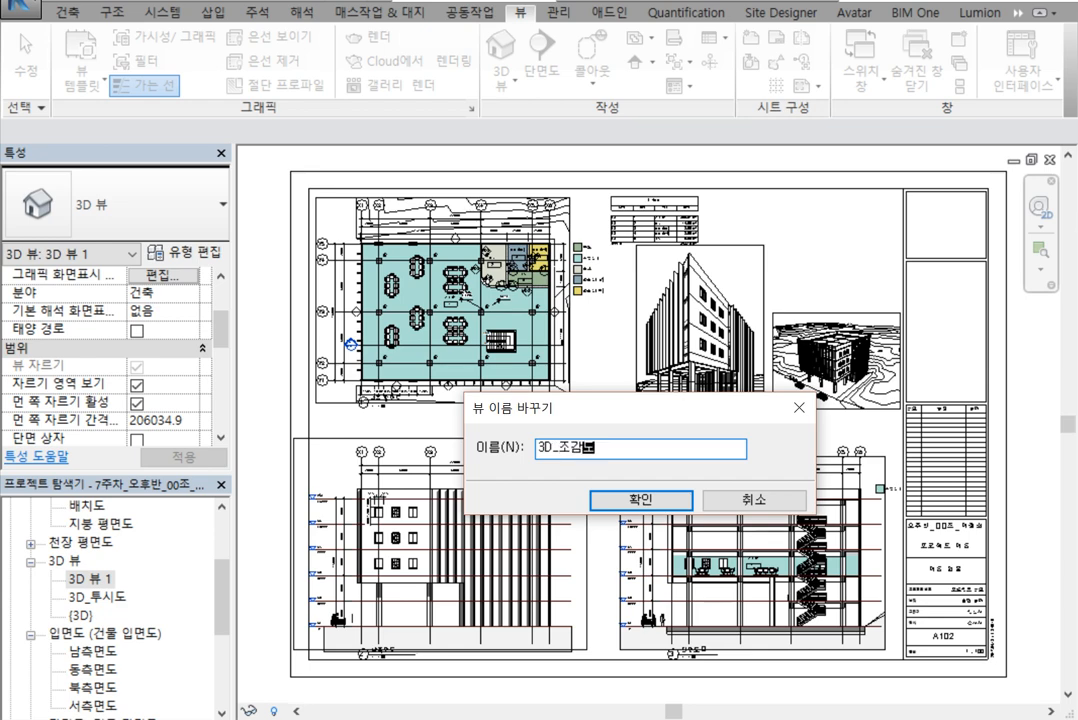
left_click(633, 495)
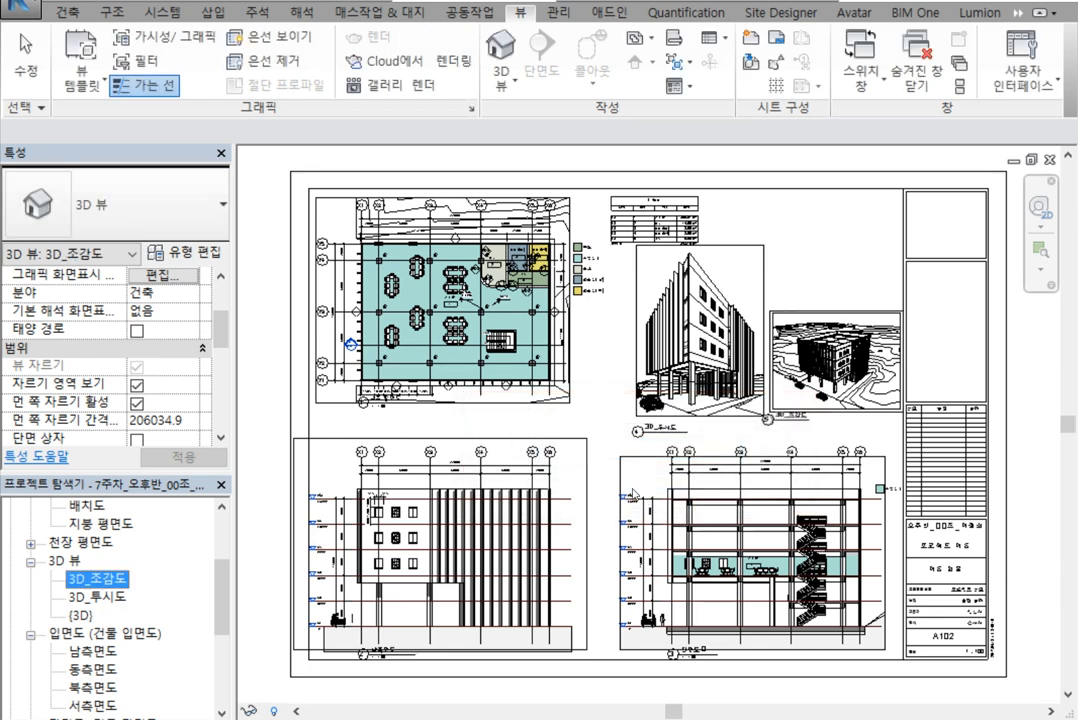
In the 1층 평면도 plan, place a perspective camera between grids X2 and X3, aimed at the staircase, with a 1750 offset from L1
scroll(150, 505, "up", 3)
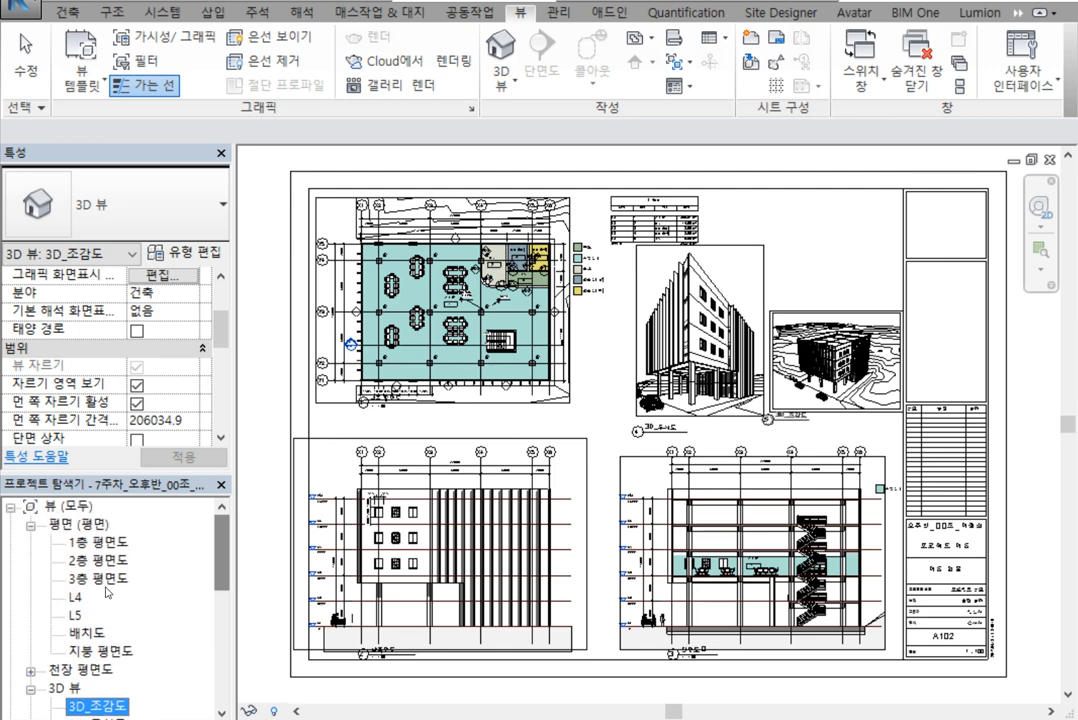
double_click(98, 542)
scroll(560, 426, "up", 2)
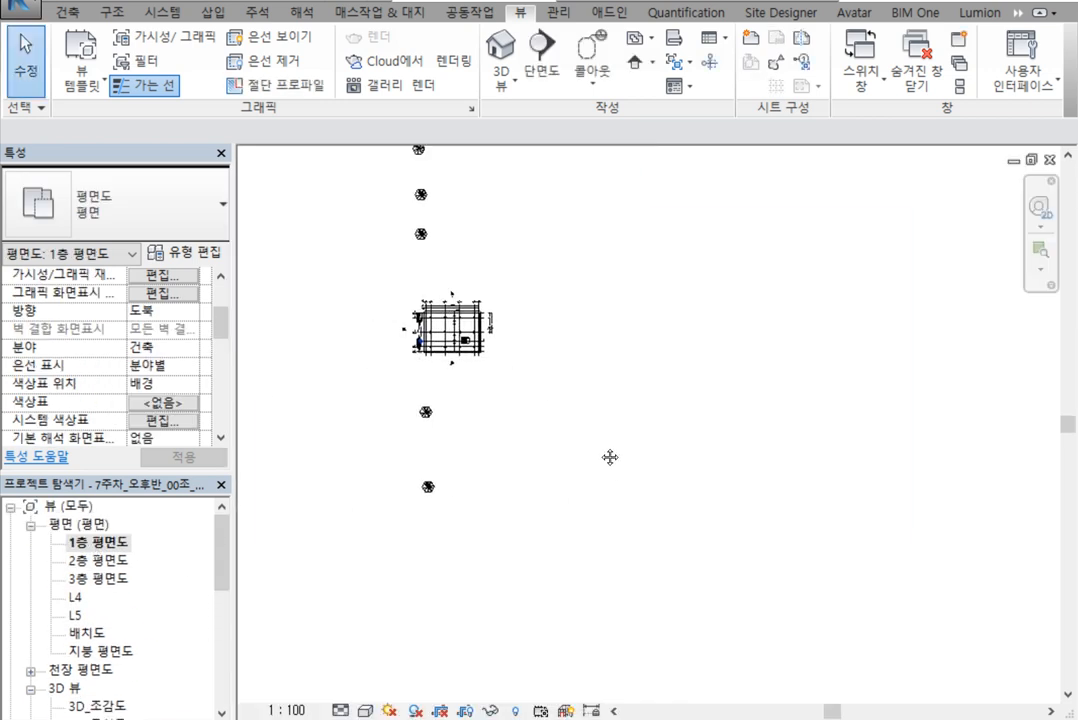
scroll(513, 366, "up", 5)
scroll(484, 334, "down", 2)
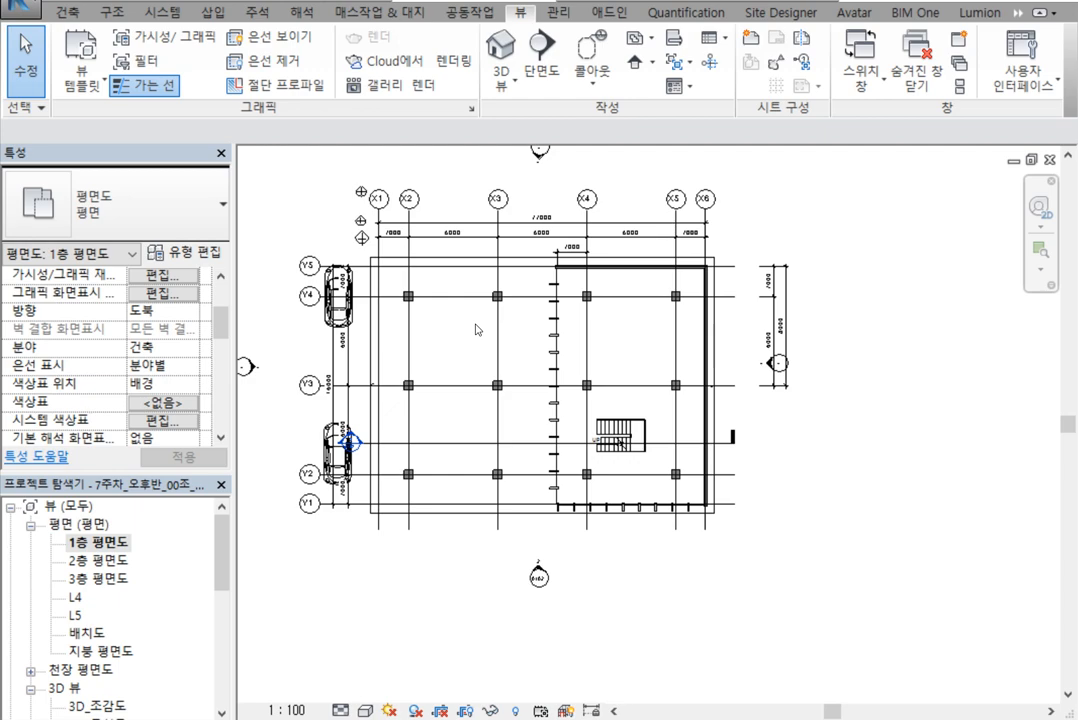
left_click(501, 80)
left_click(533, 166)
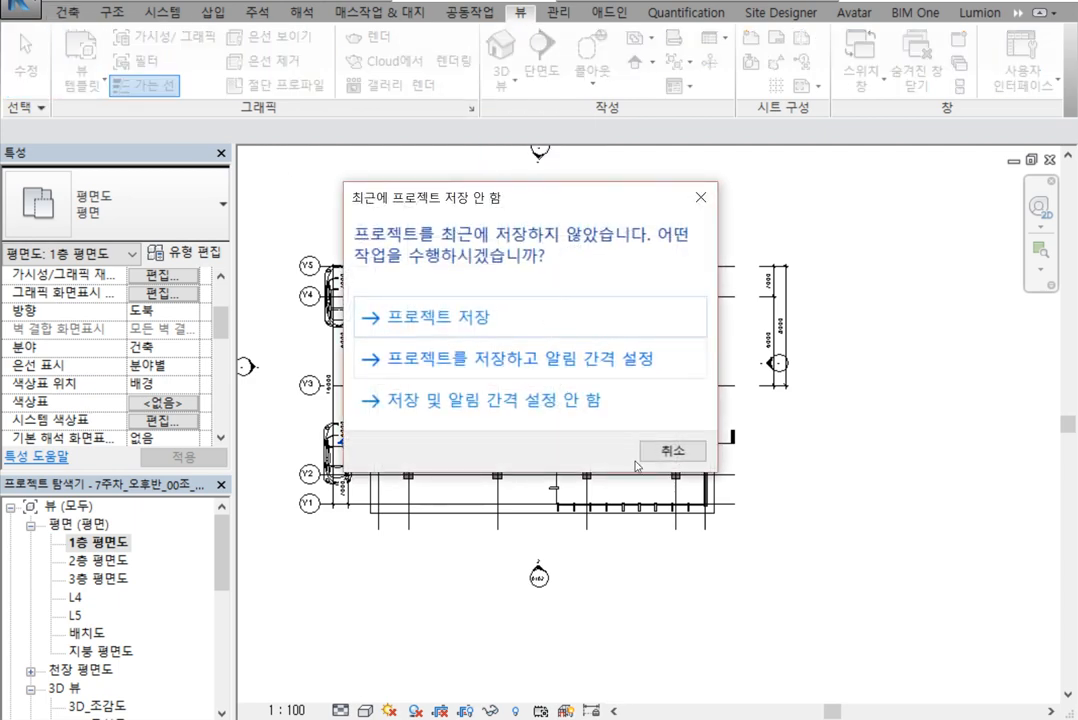
left_click(676, 380)
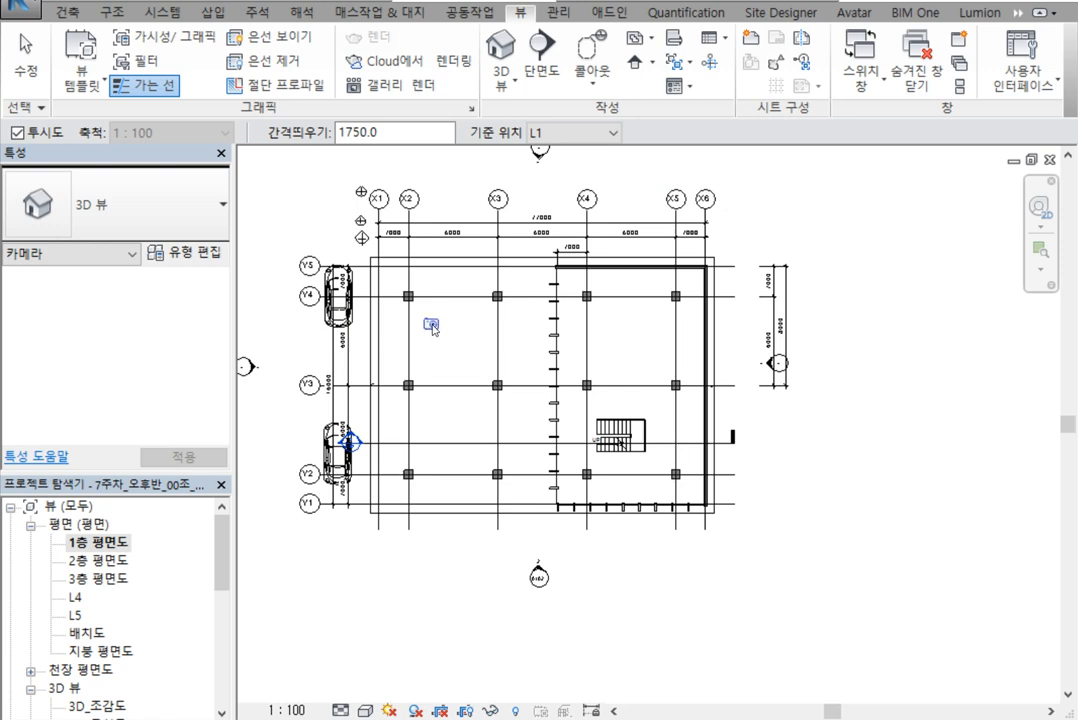
left_click(425, 421)
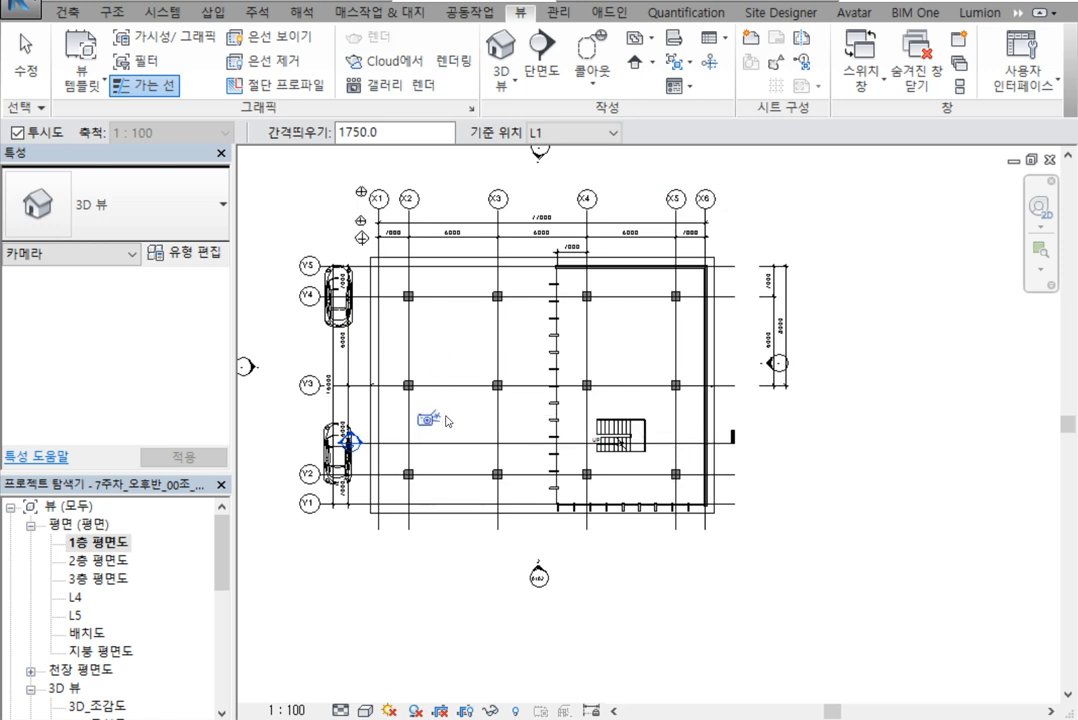
left_click(621, 428)
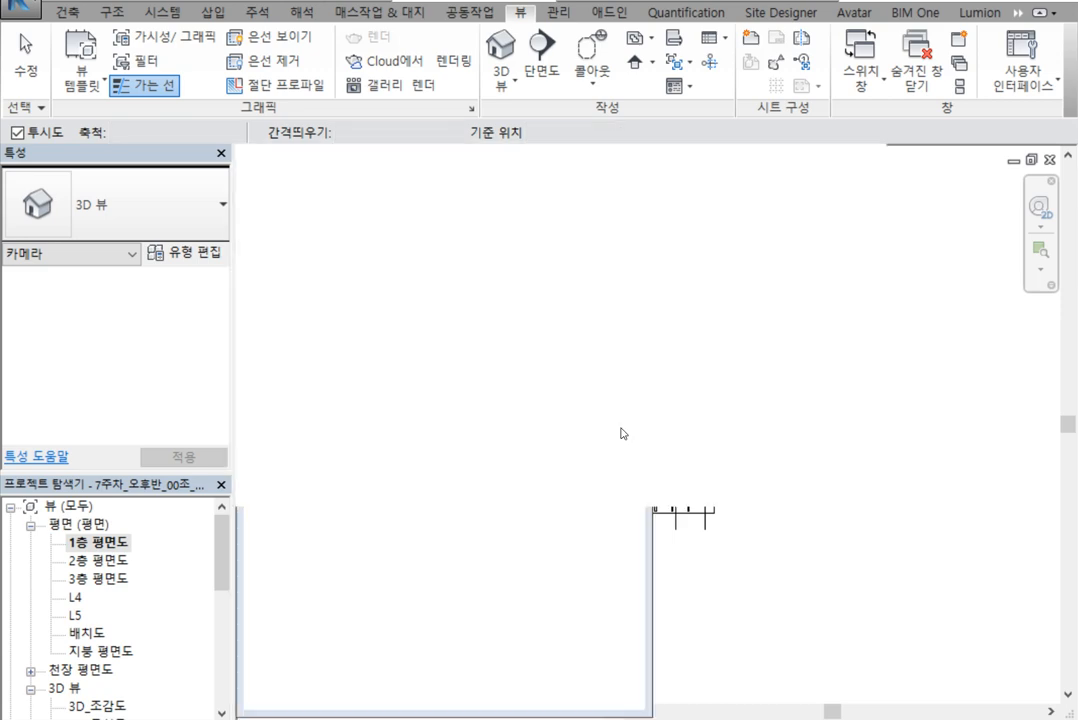
Adjust the new camera view with the SteeringWheels so it looks obliquely through the row of vertical fins toward the staircase
scroll(585, 440, "down", 3)
middle_click_drag(591, 435, 522, 442)
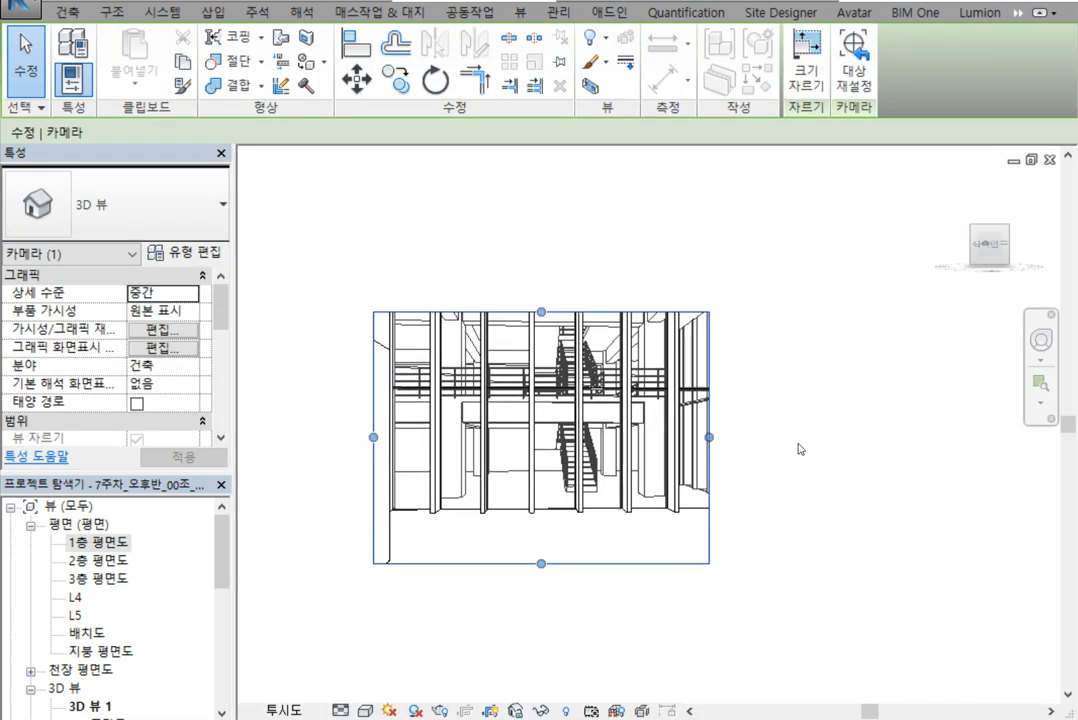
left_click(1043, 345)
left_click_drag(798, 490, 808, 431)
left_click_drag(748, 496, 705, 500)
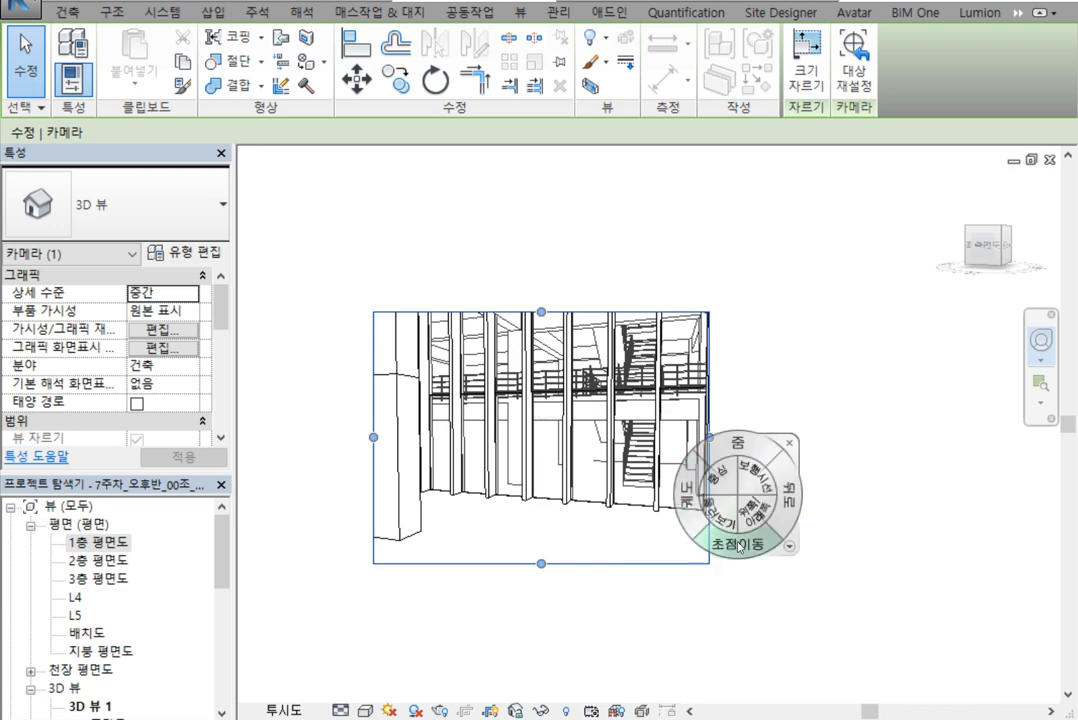
left_click_drag(739, 561, 695, 573)
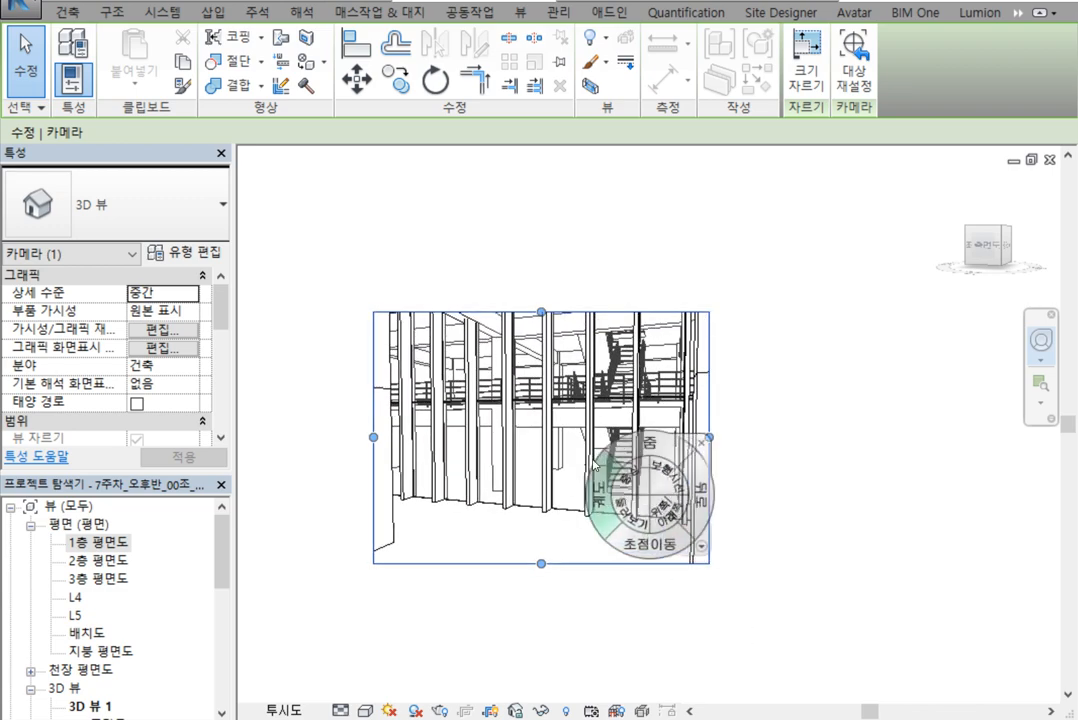
left_click(659, 425)
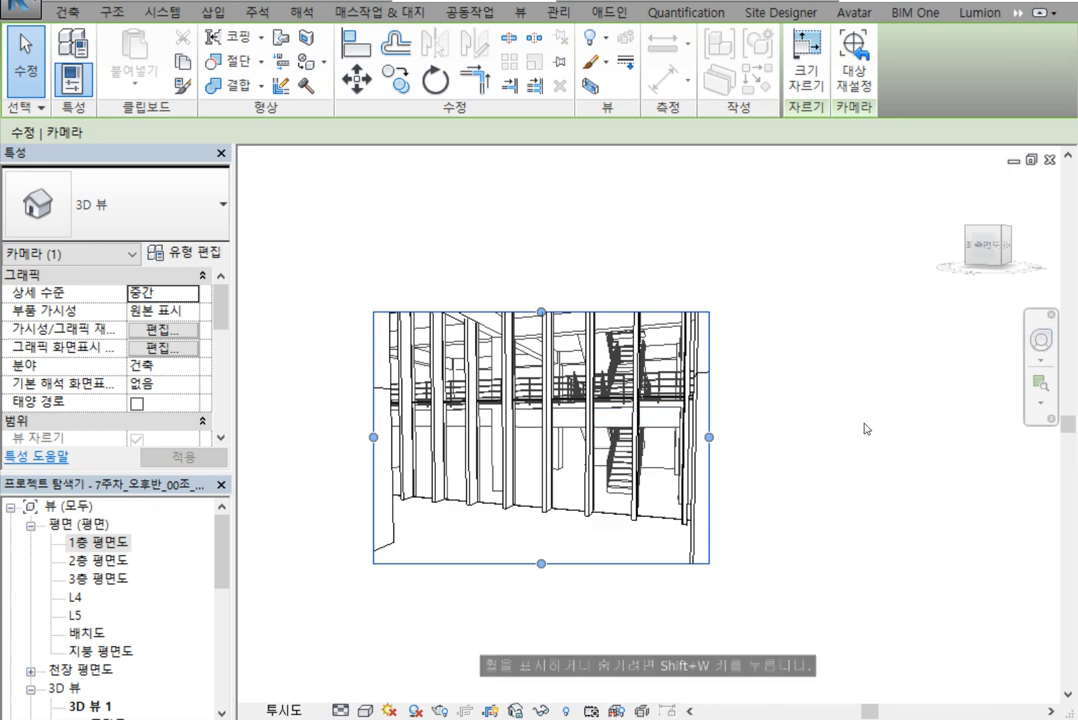
left_click(847, 426)
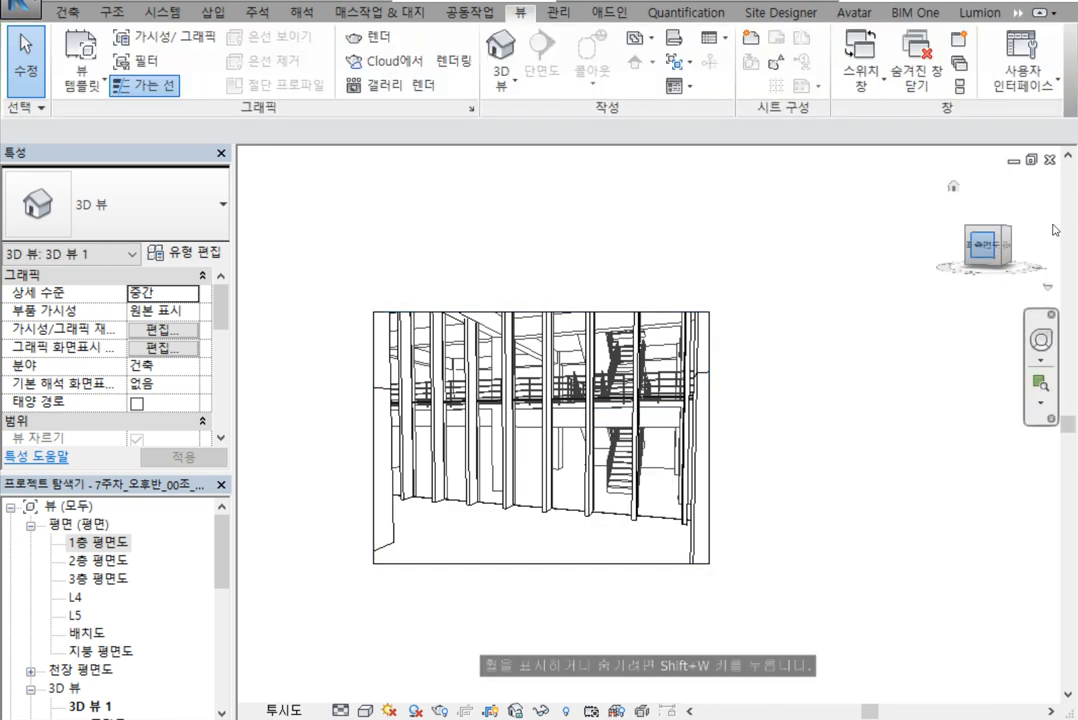
Open sheet A102 and place the new 3D 뷰 1 view above the 3D_조감도 viewport, next to the title block
scroll(225, 567, "down", 5)
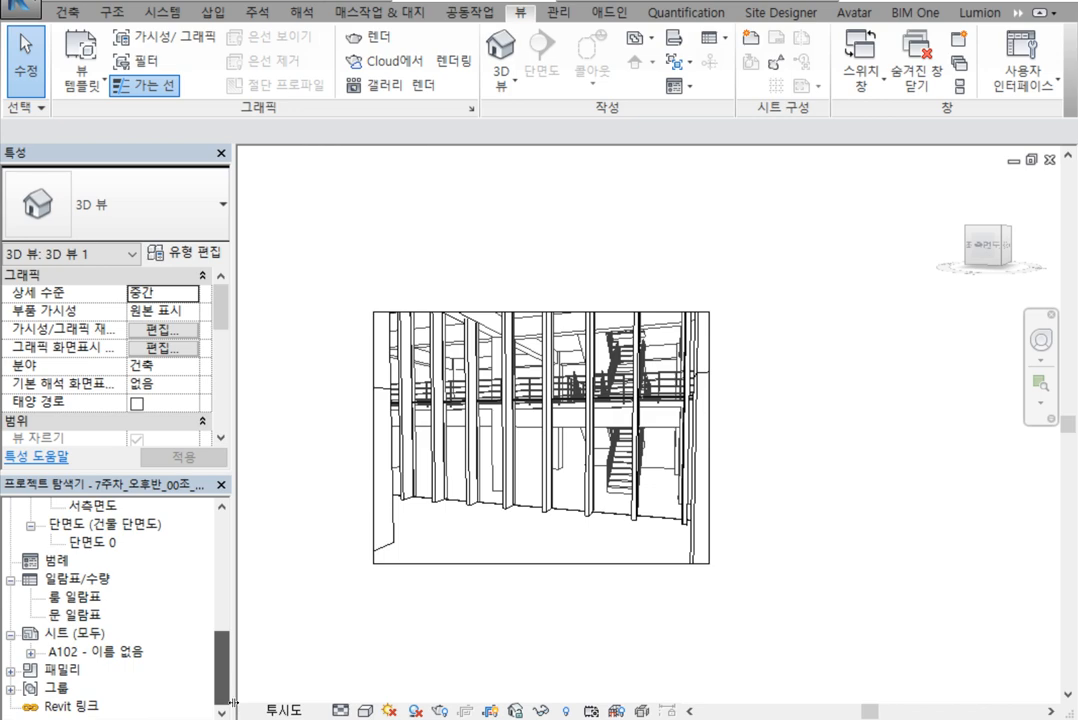
double_click(95, 651)
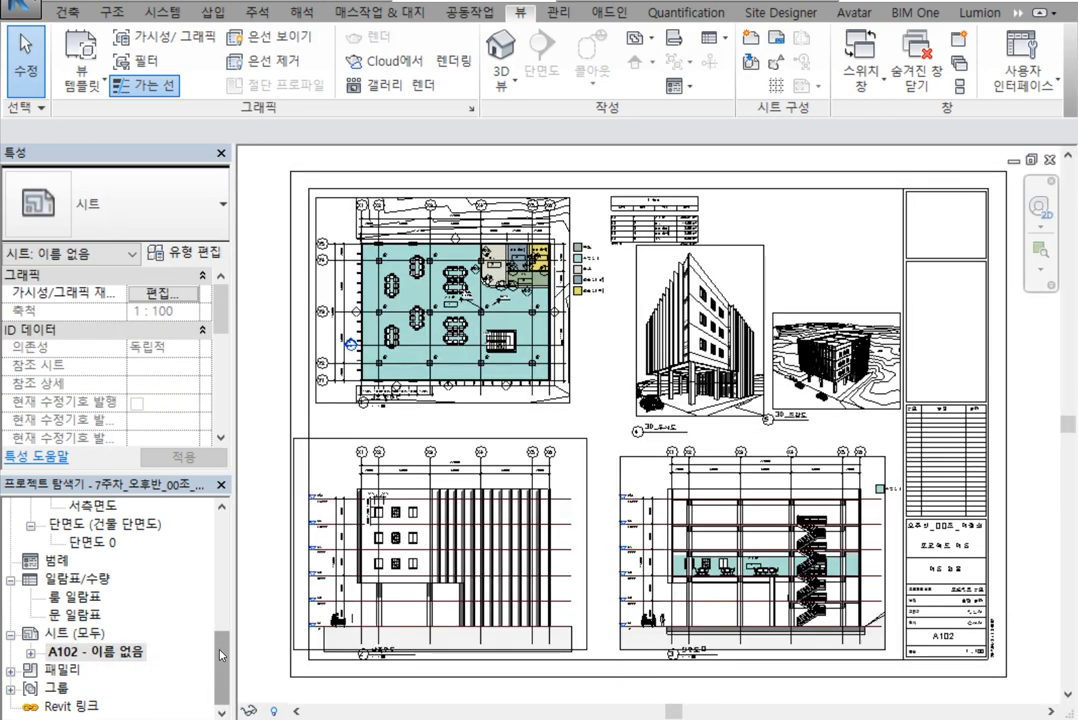
scroll(97, 596, "up", 5)
left_click_drag(90, 560, 797, 264)
left_click(836, 255)
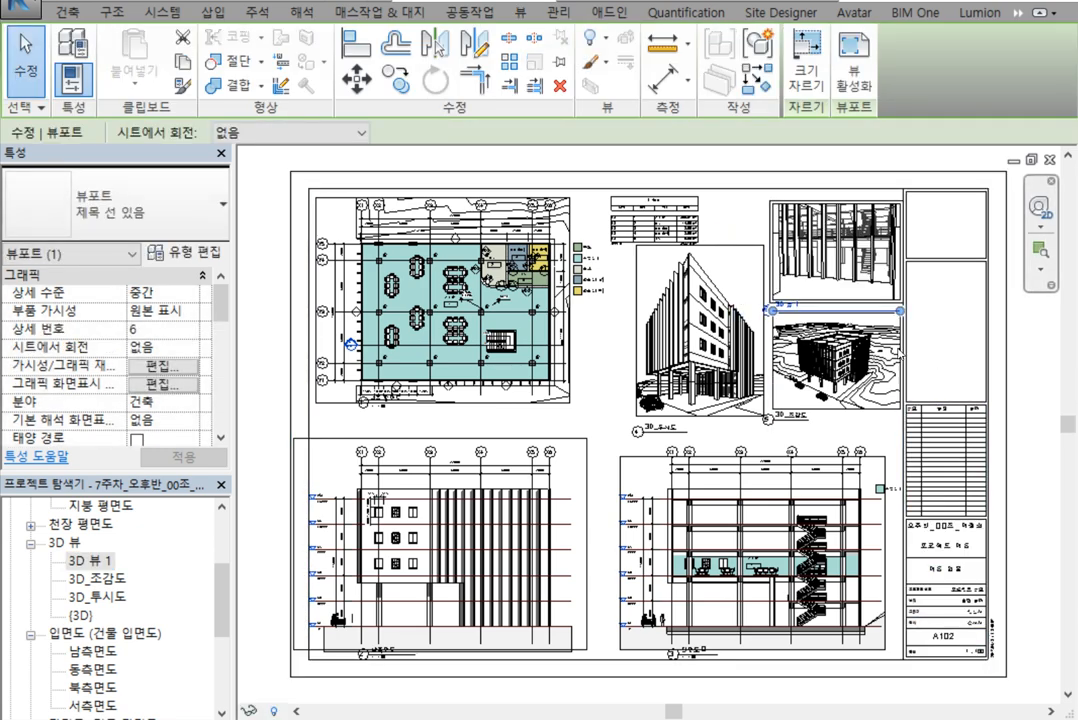
Swap the two stacked viewports so 3D_조감도 sits above 3D 뷰 1, and shorten the 3D 뷰 1 title line
left_click_drag(852, 278, 852, 425)
left_click_drag(849, 336, 849, 220)
left_click_drag(854, 315, 856, 316)
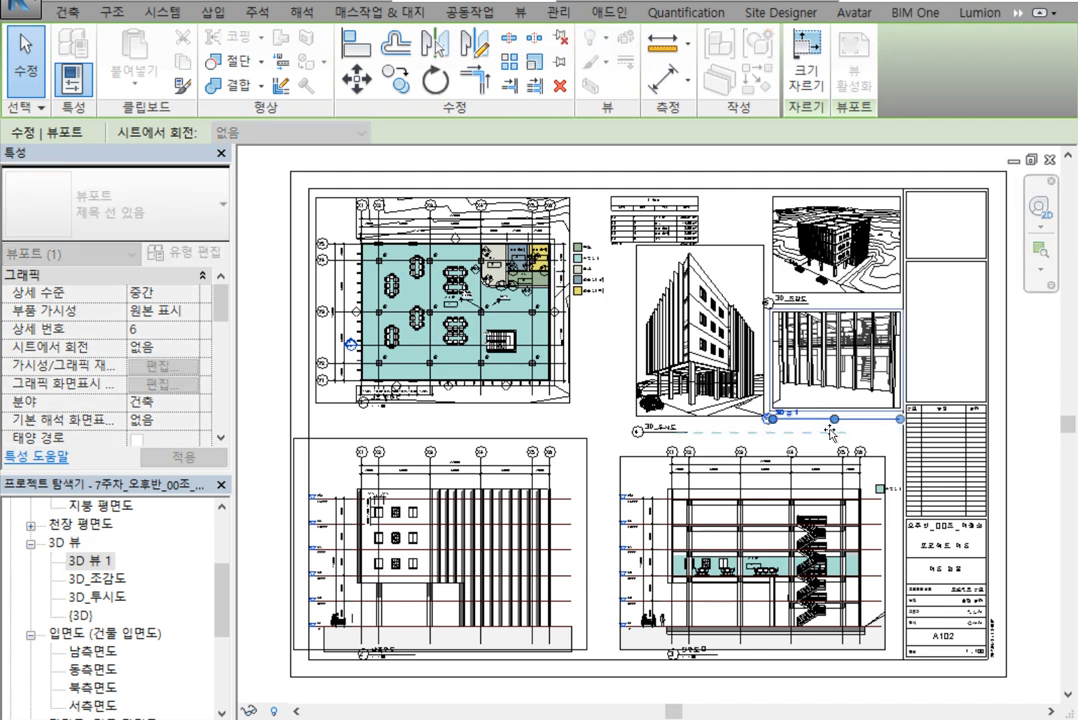
Rename the view 3D 뷰 1 as 3D_실내투시도
left_click(92, 562)
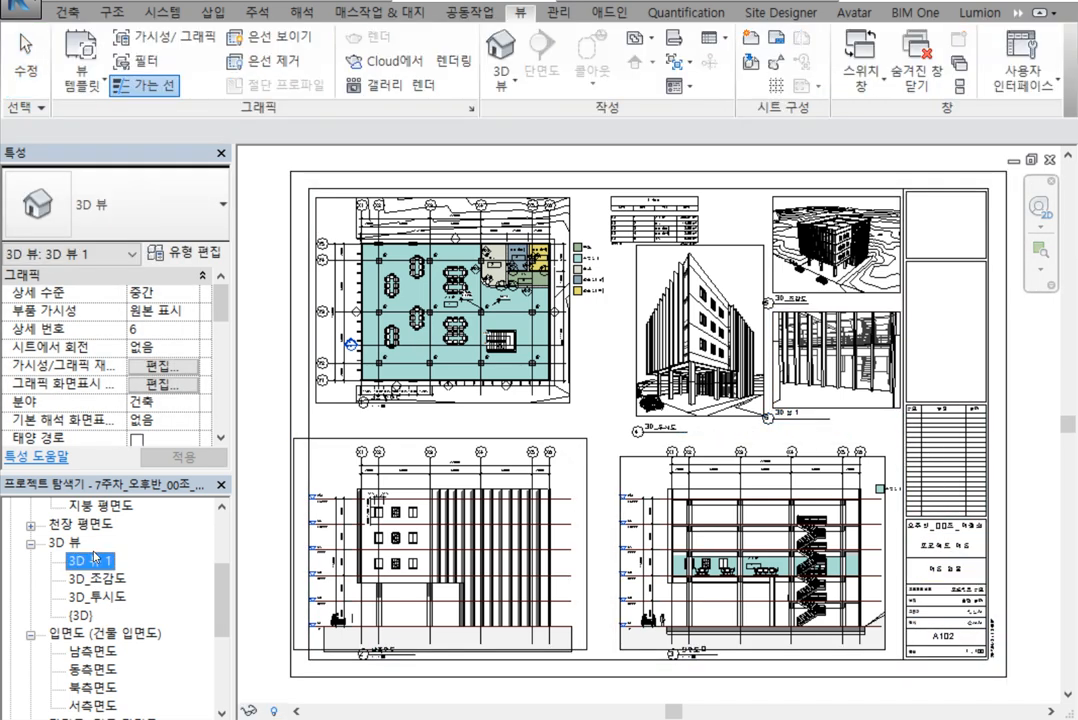
right_click(105, 562)
left_click(195, 437)
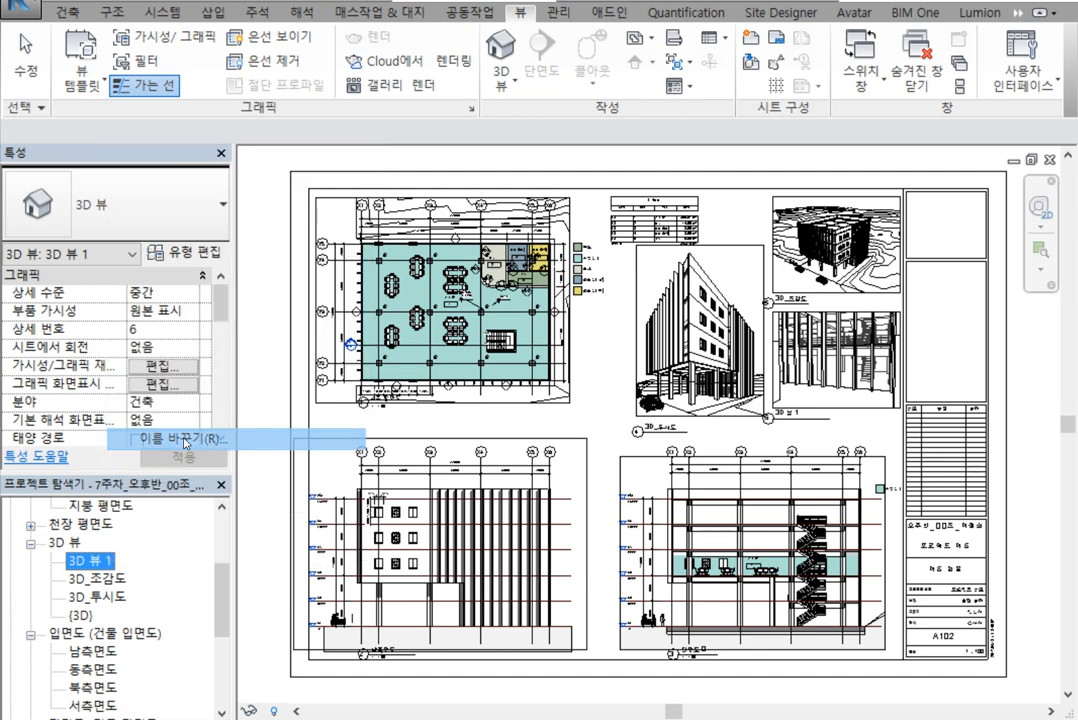
type("3D 뷰 1")
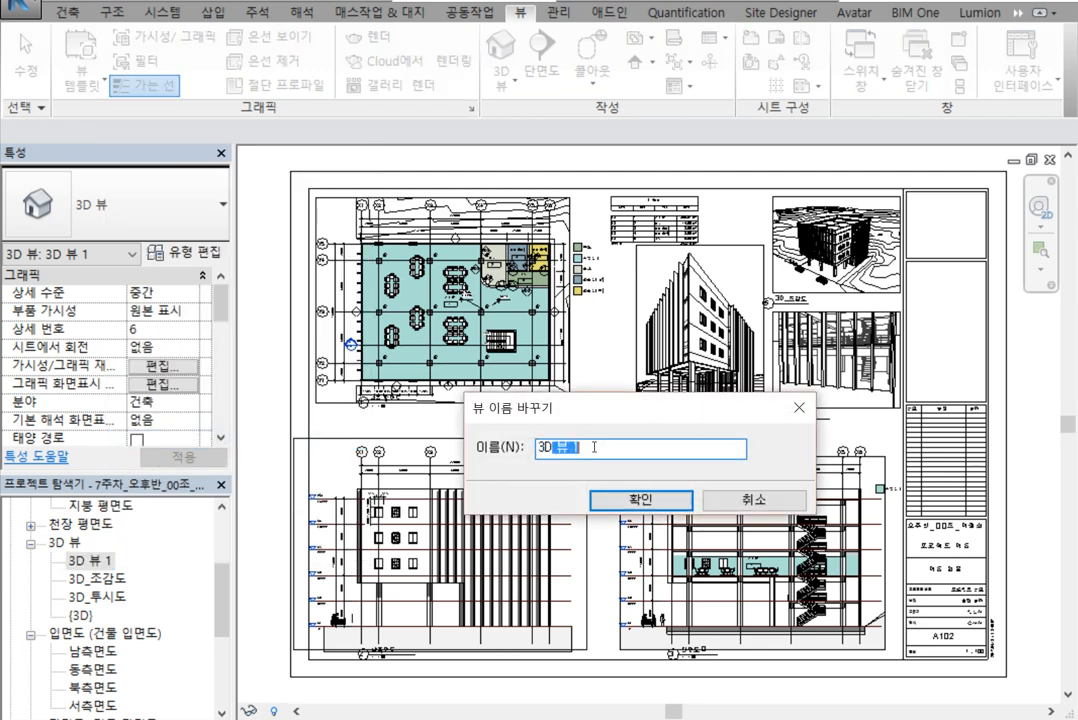
type("_")
type("실내")
type("뷰")
type("시도")
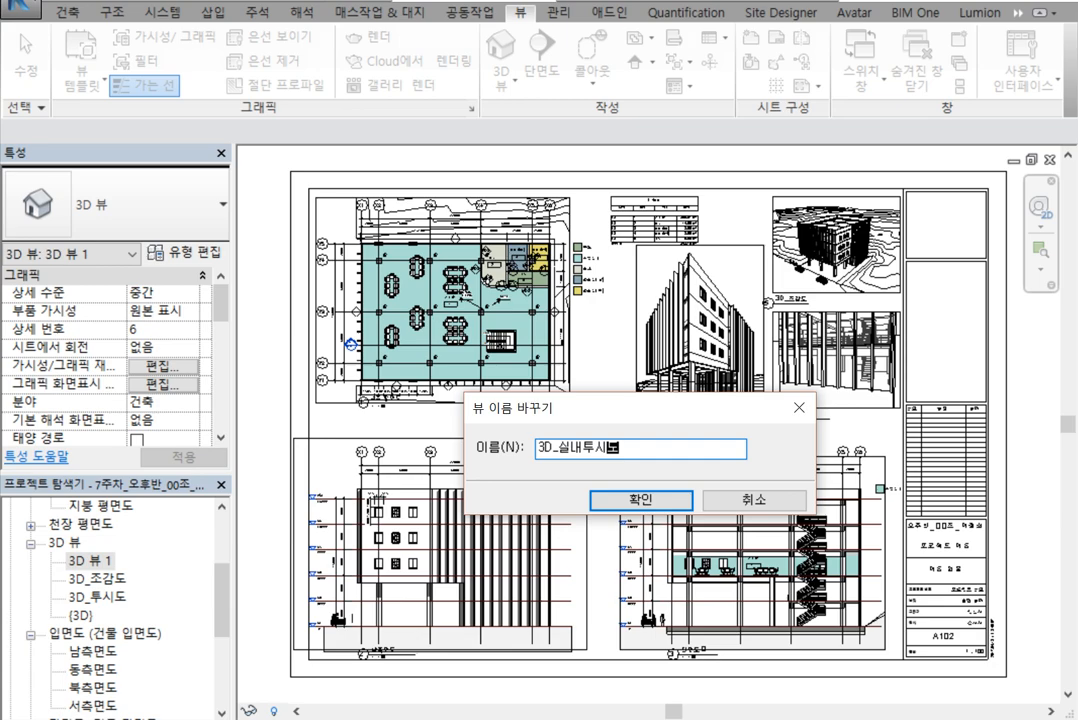
key("Return")
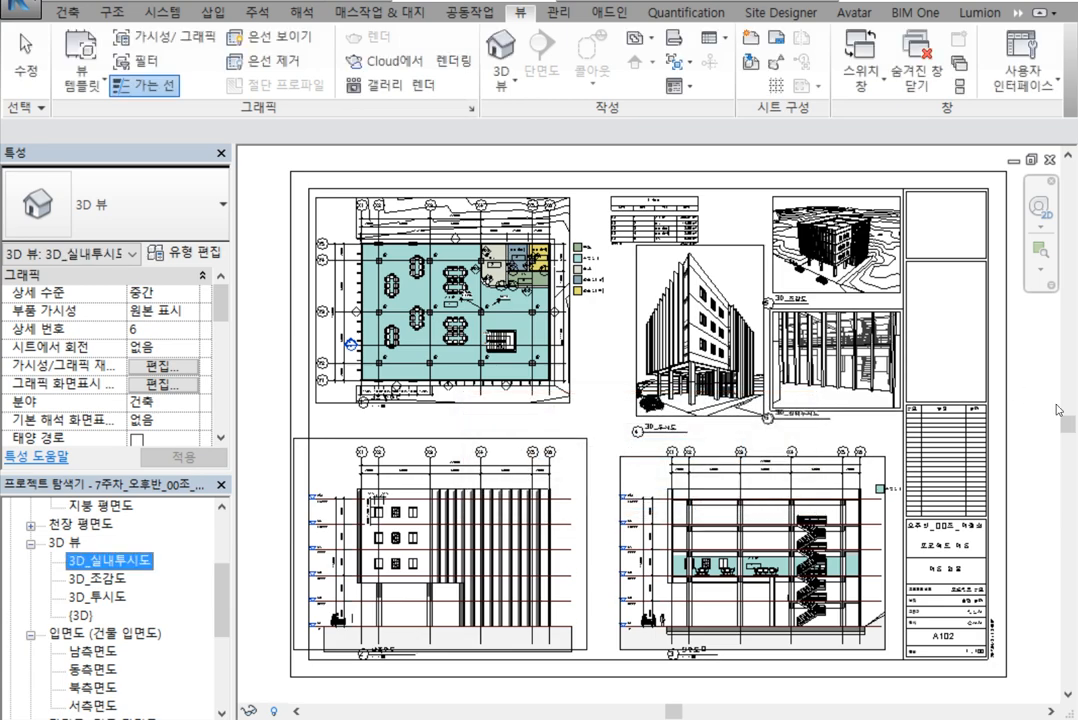
Nudge the 3D_실내투시도 viewport down to line up its title with the 3D_투시도 title
scroll(990, 400, "up", 2)
scroll(971, 445, "up", 2)
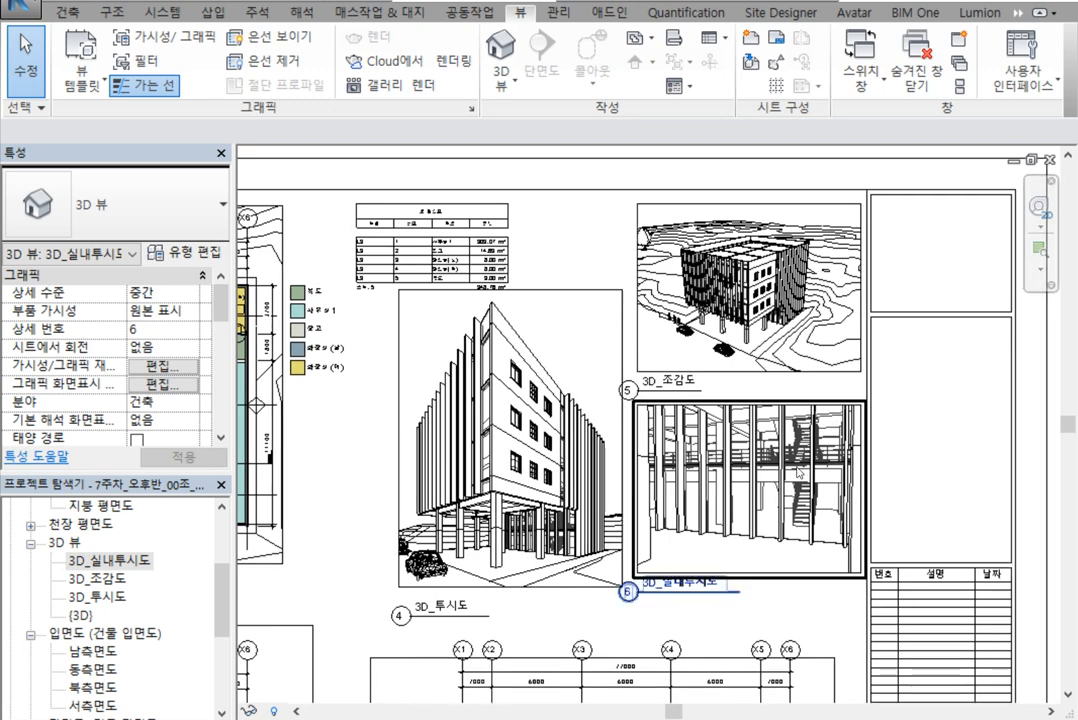
left_click(746, 480)
key("Down")
key("Down")
key("Down")
key("Down")
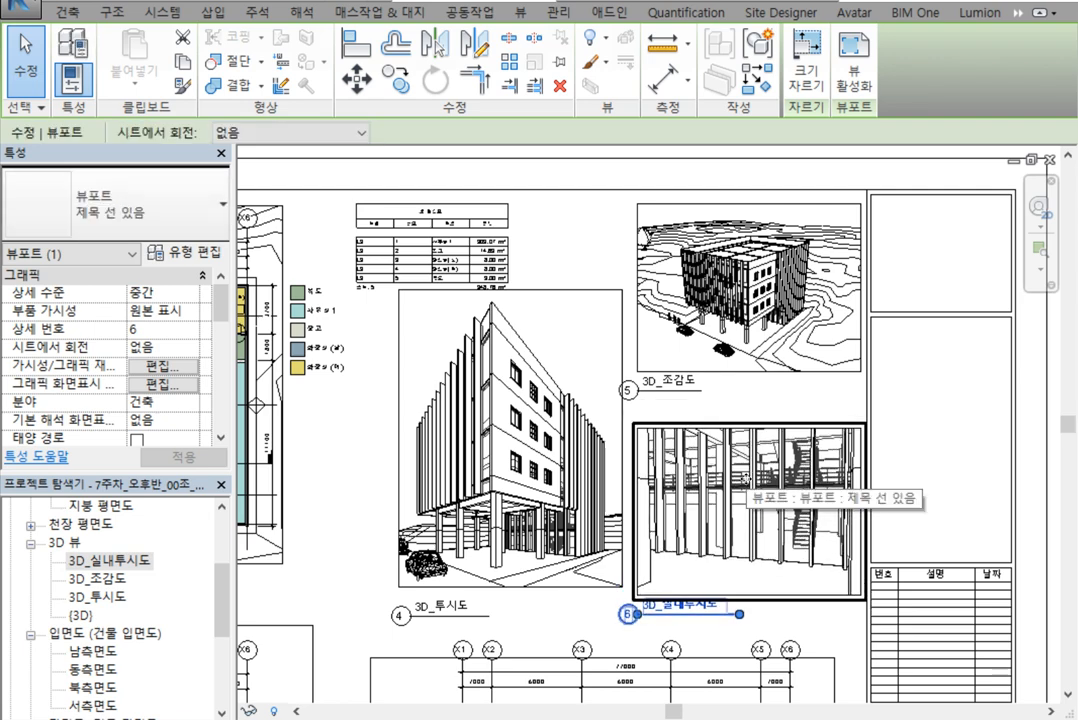
key("Escape")
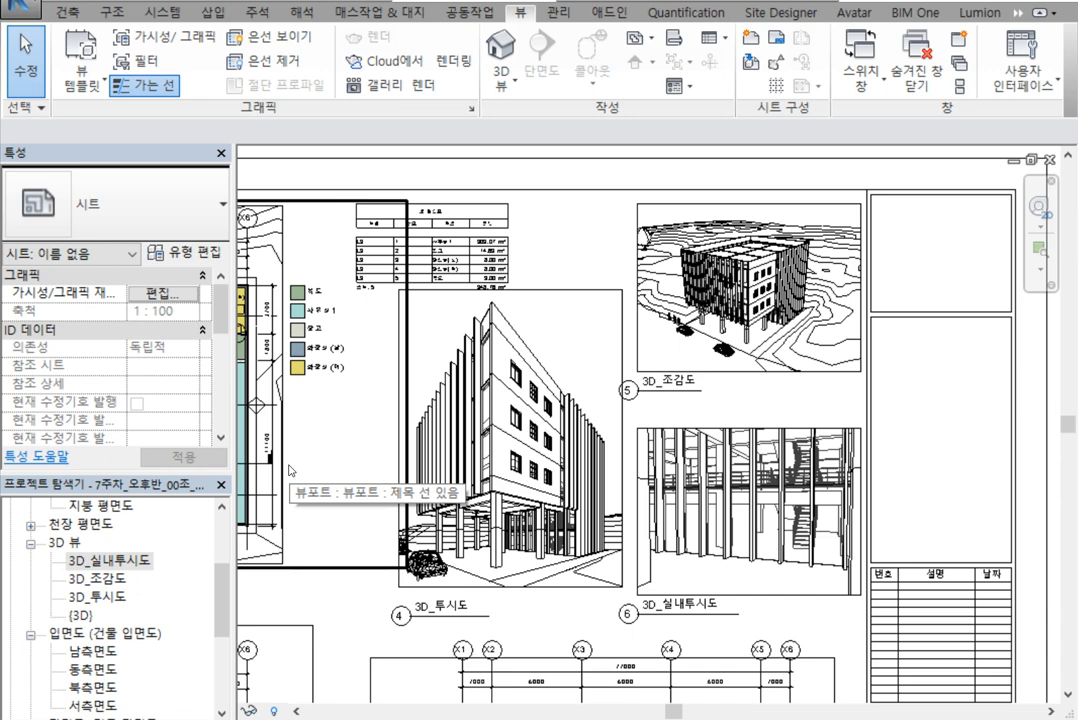
Open the 3D_실내투시도 view, set its visual style to 음영처리 (Shaded), and turn on shadows
left_click(503, 354)
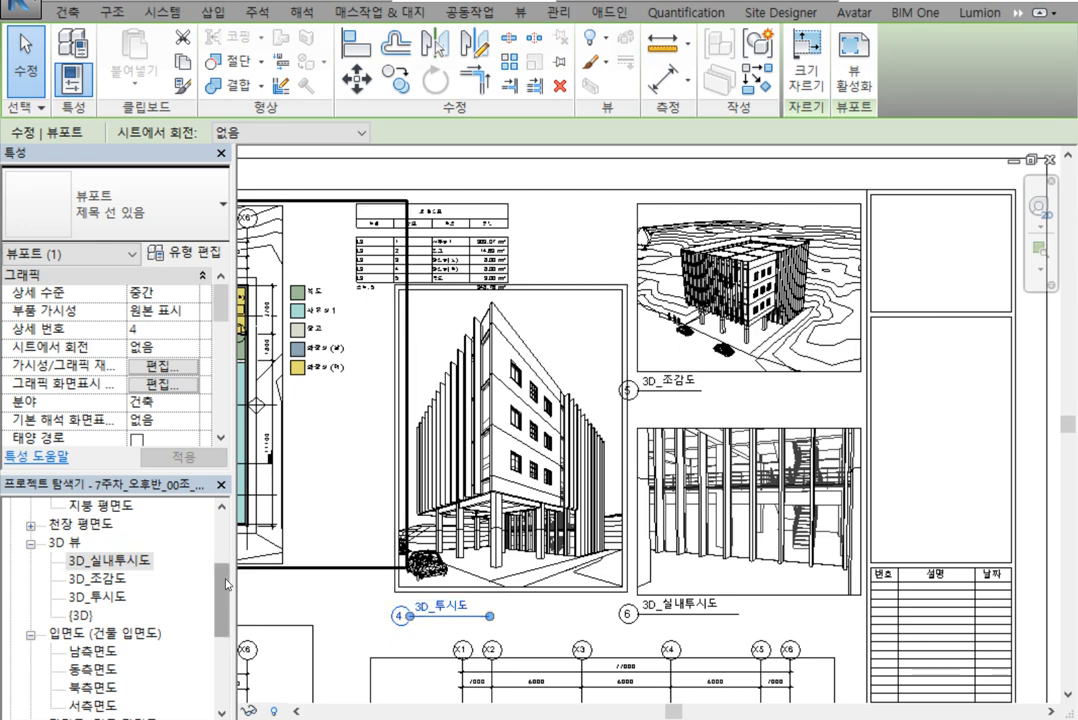
key("Escape")
scroll(228, 577, "up", 1)
double_click(110, 596)
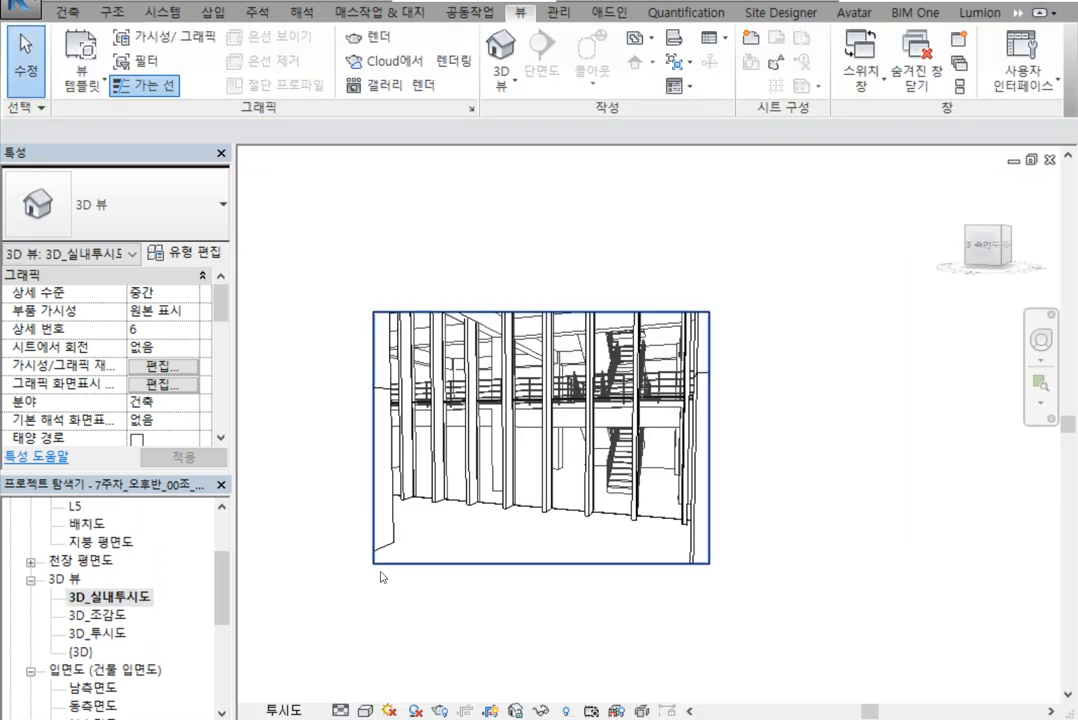
left_click(366, 711)
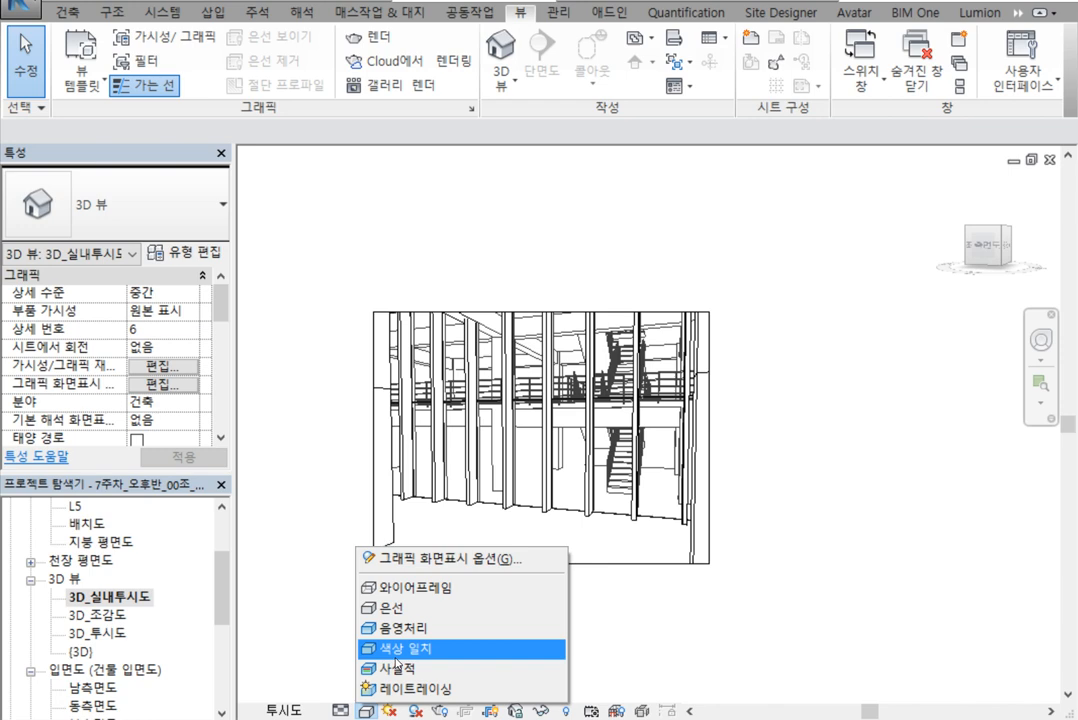
left_click(410, 627)
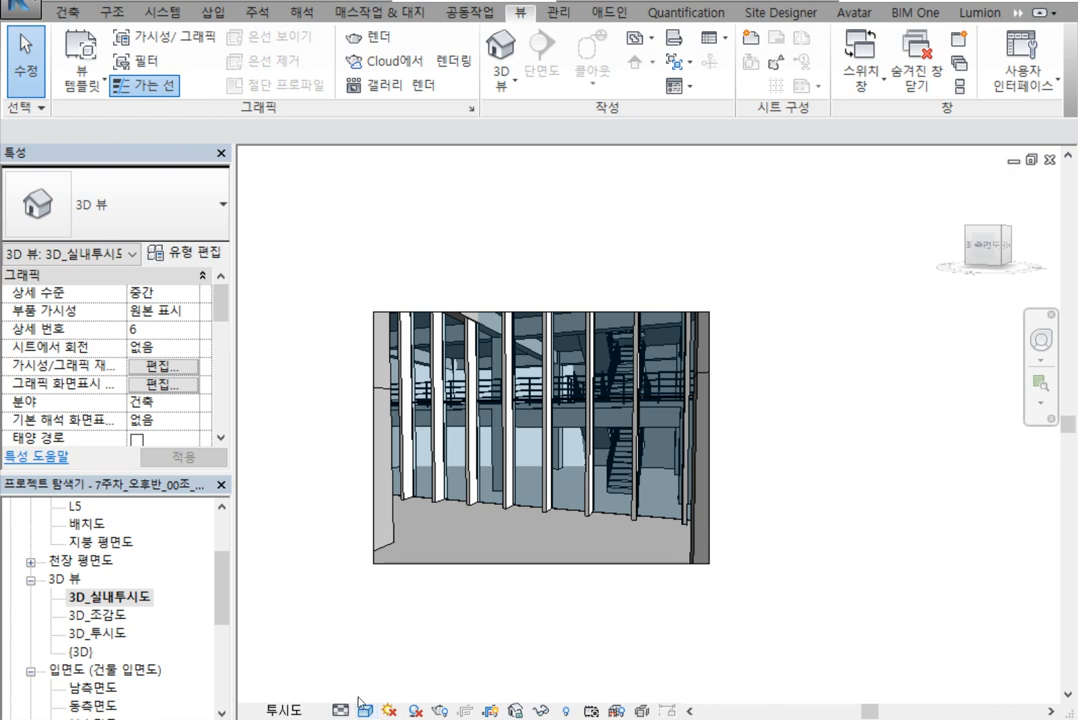
left_click(415, 711)
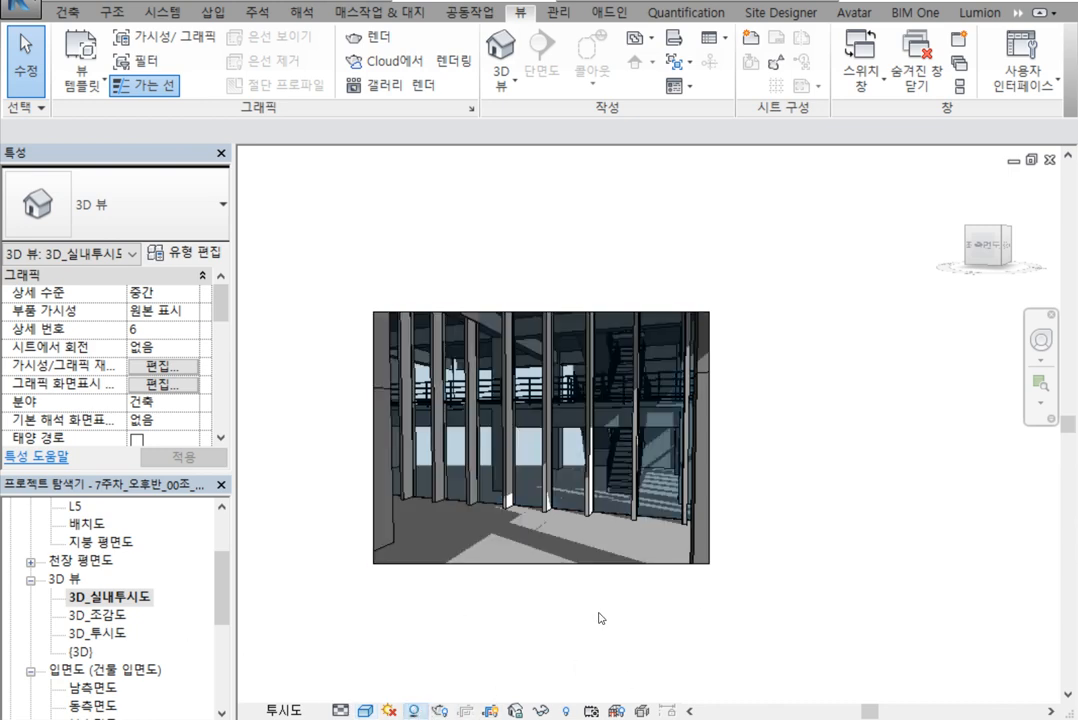
Turn off shadows in the 3D_실내투시도 view and set its visual style to Hidden Line
left_click(415, 711)
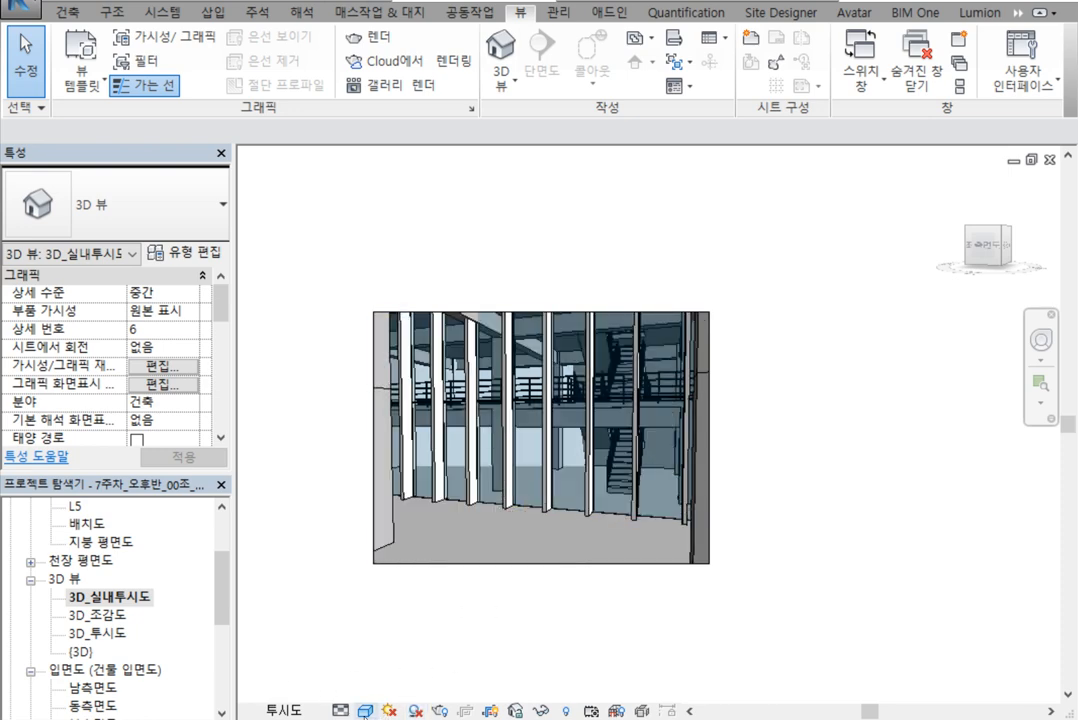
left_click(364, 711)
left_click(490, 608)
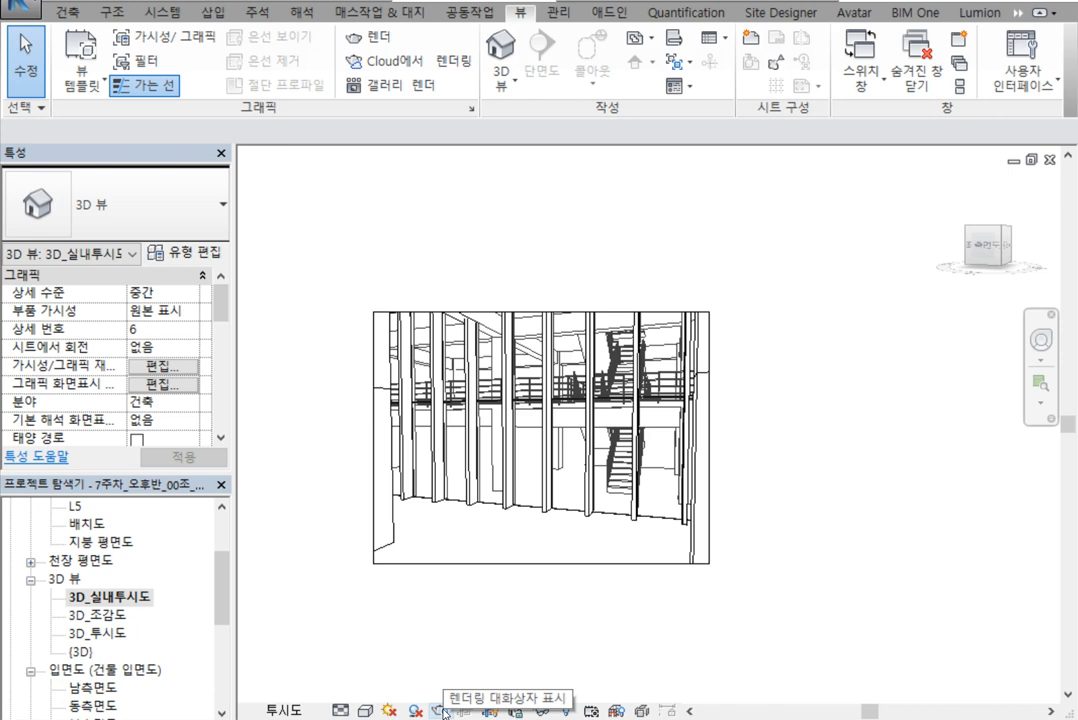
left_click(442, 711)
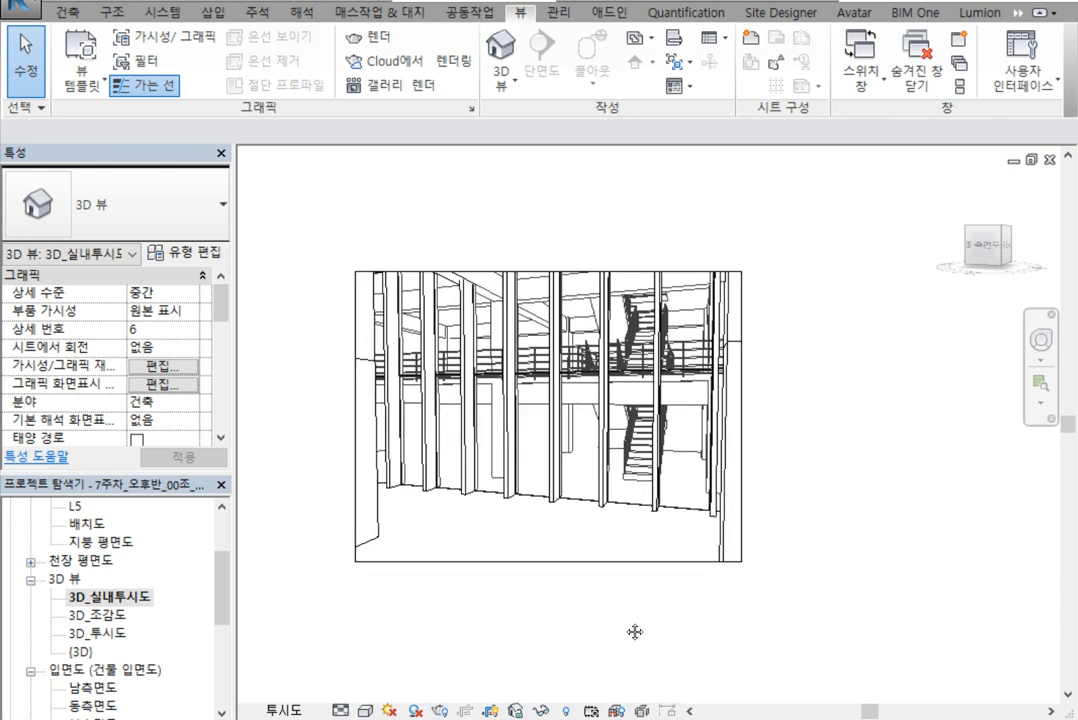
scroll(620, 632, "up", 2)
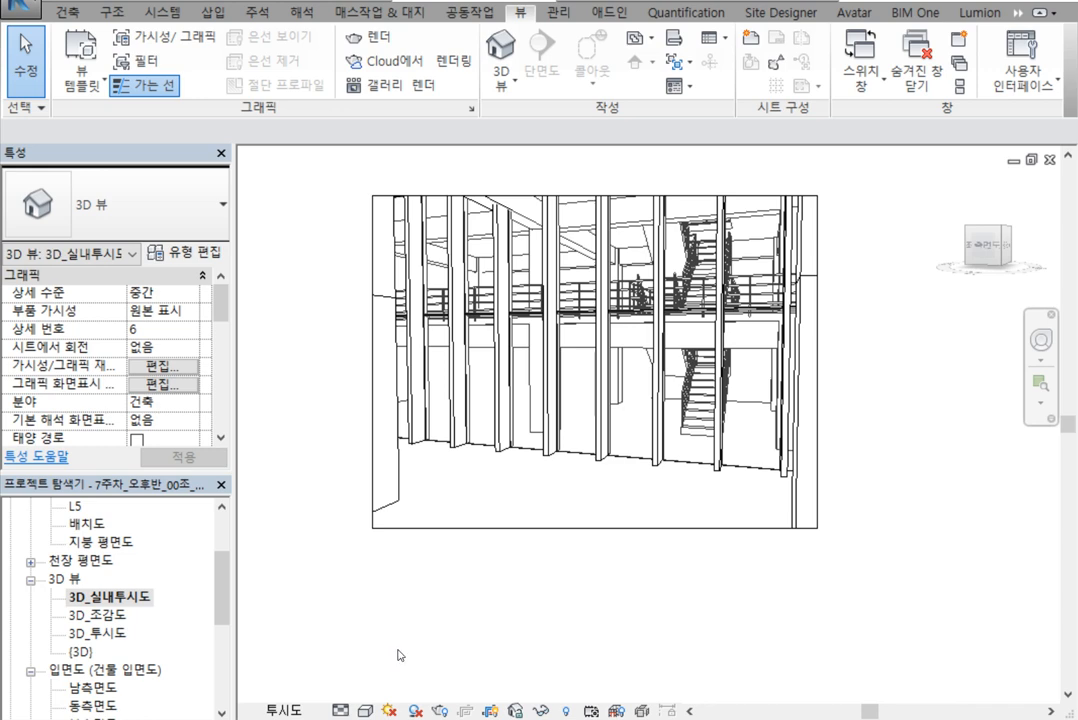
Open the 3D_투시도 view and set its rendering quality to 중간 (Medium)
left_click(93, 618)
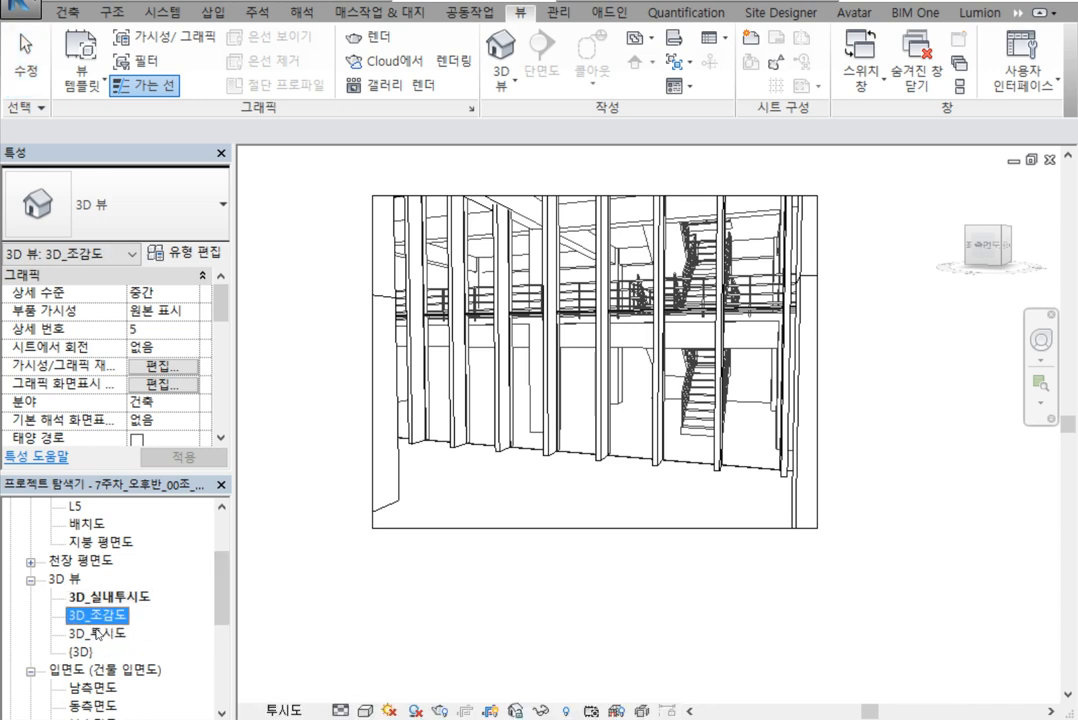
double_click(93, 632)
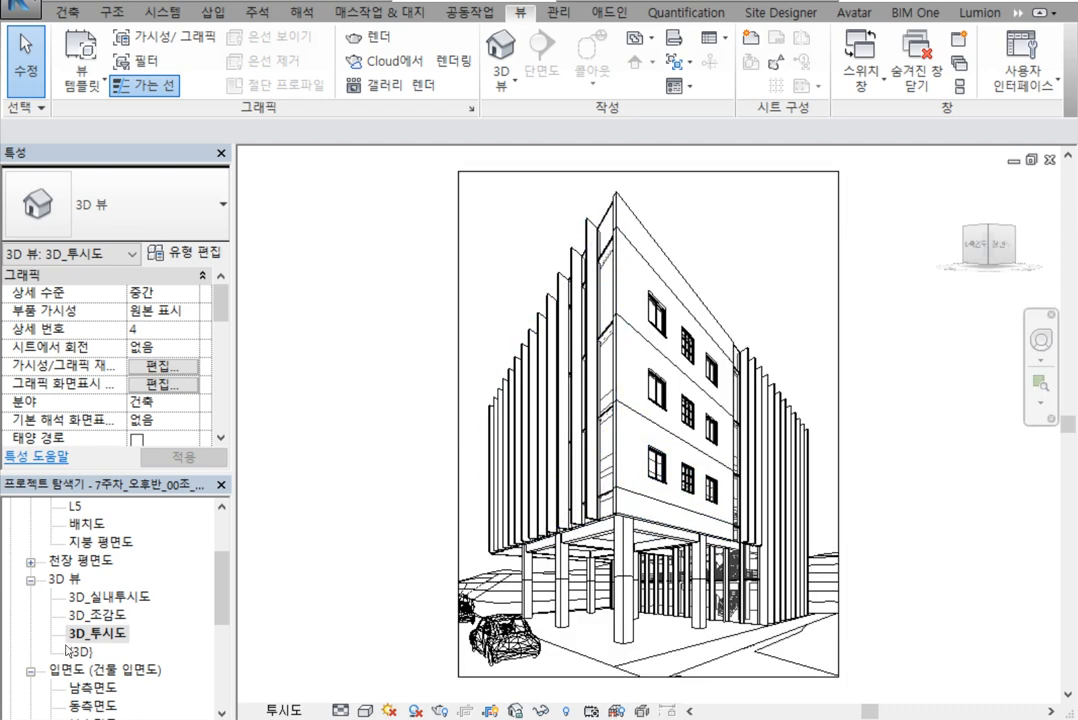
middle_click_drag(935, 458, 886, 448)
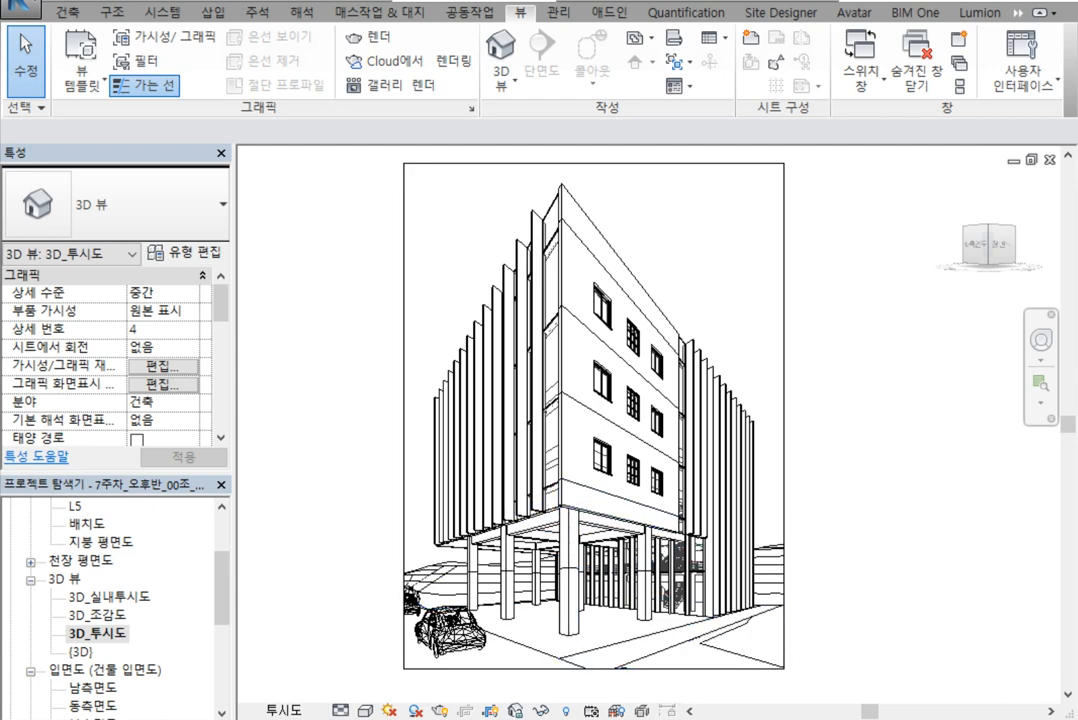
key("r")
key("r")
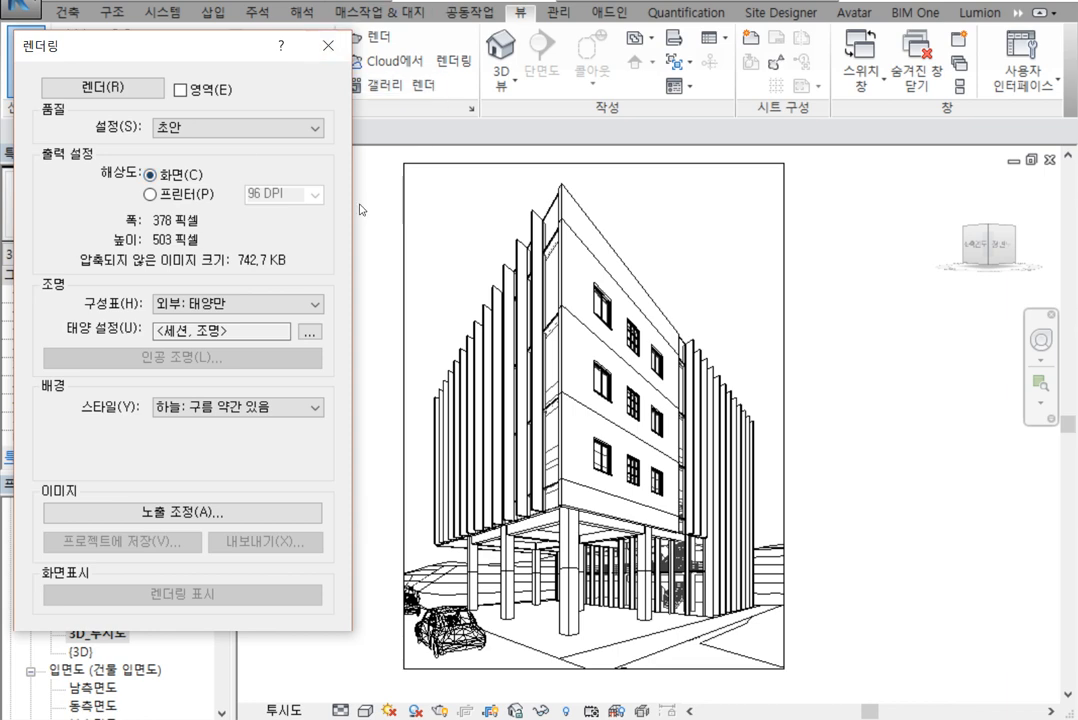
left_click(206, 132)
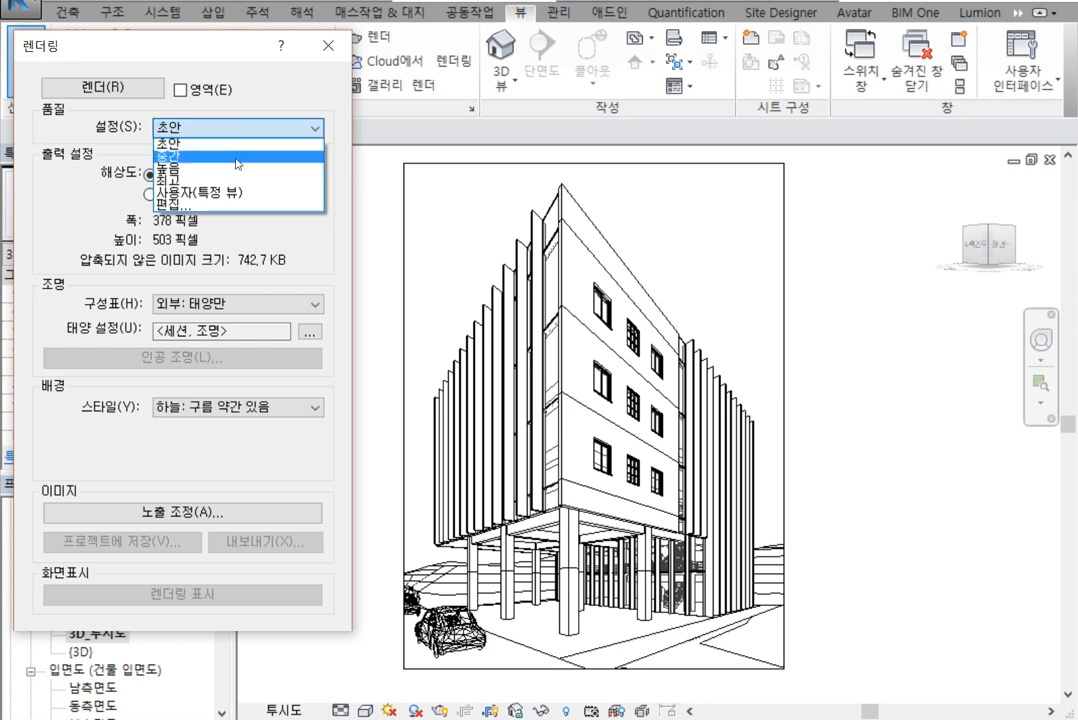
left_click(237, 155)
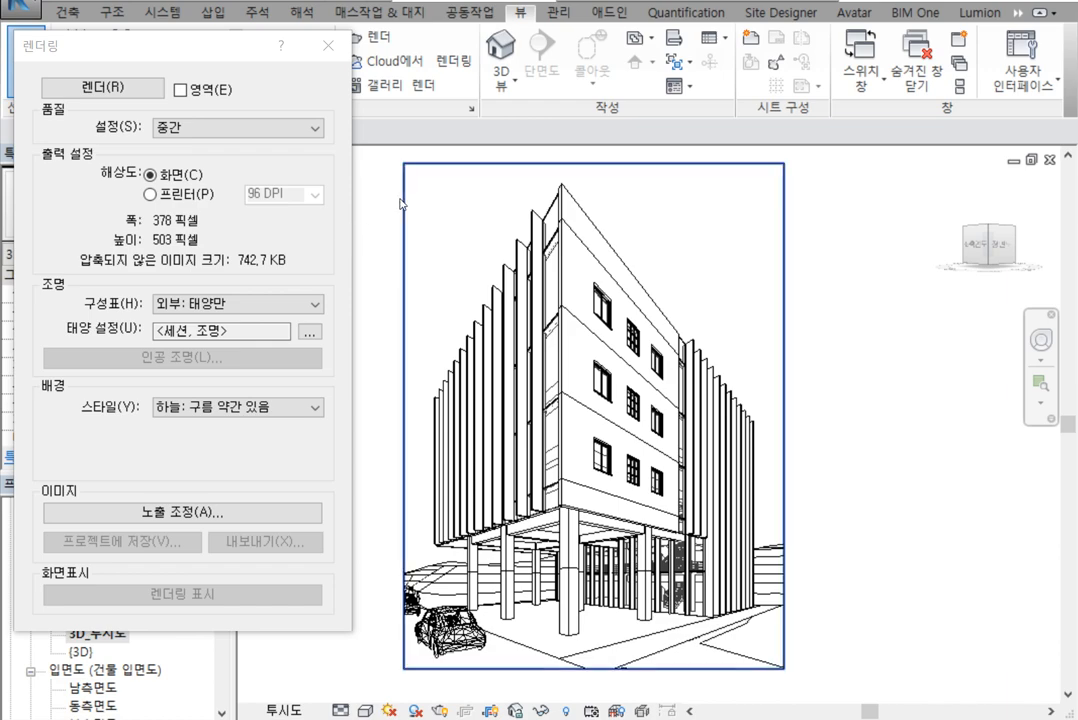
Set the rendering output resolution to 프린터 (Printer) at 150 DPI
scroll(716, 400, "down", 1)
scroll(716, 400, "down", 1)
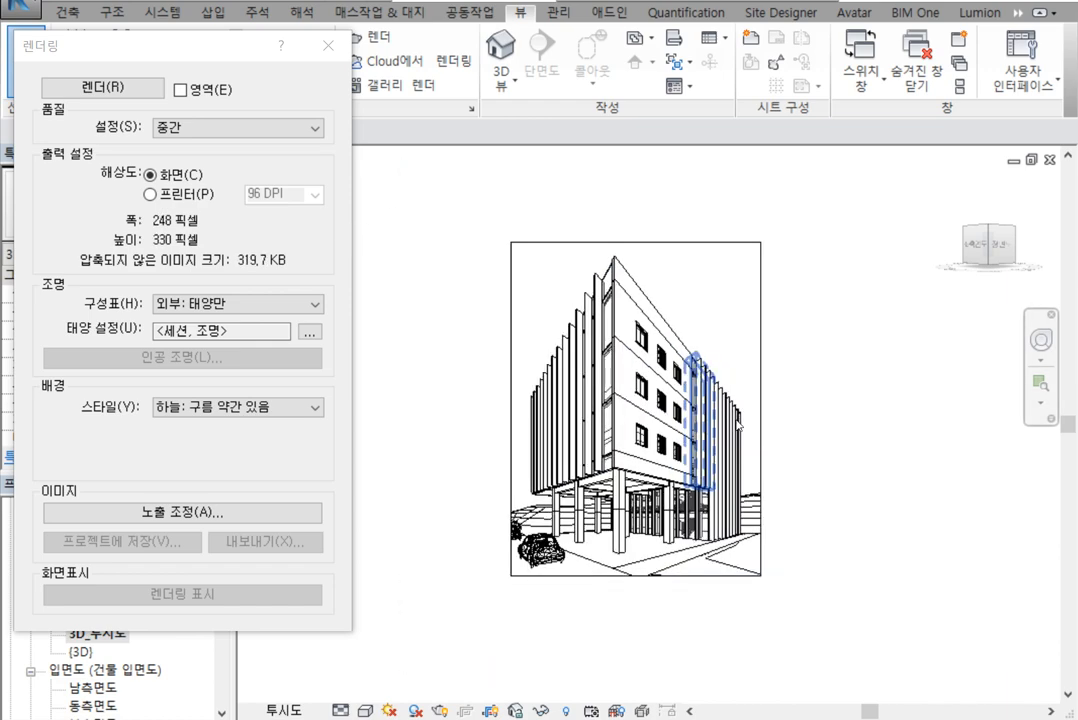
scroll(783, 445, "down", 2)
scroll(783, 445, "down", 1)
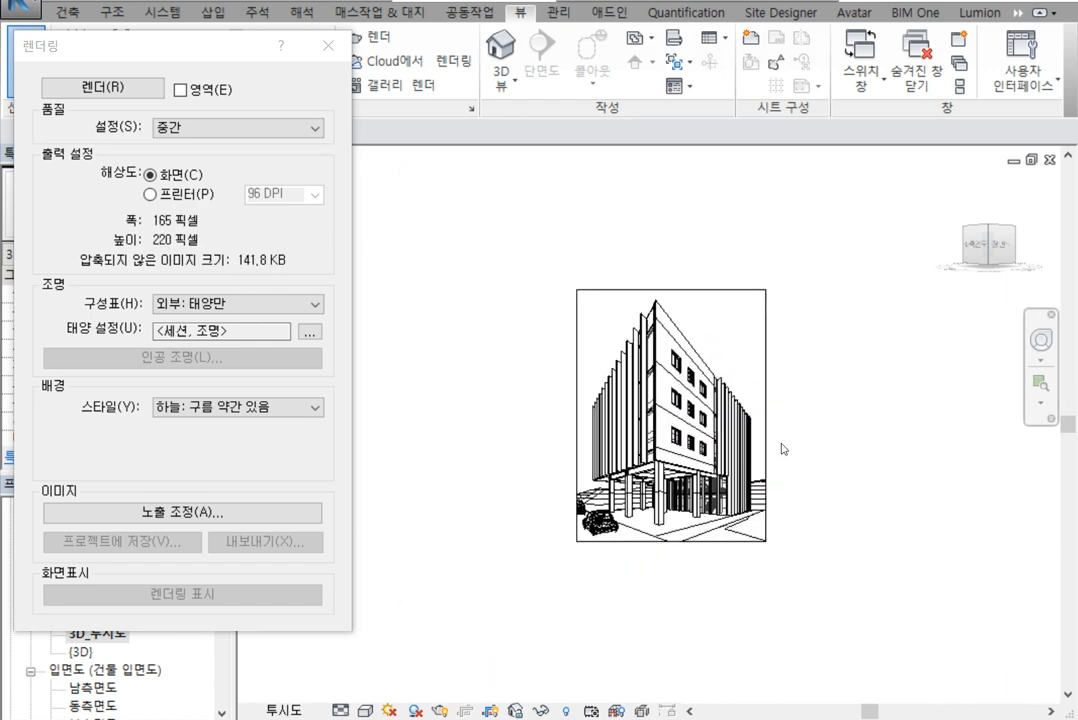
scroll(783, 446, "up", 2)
scroll(783, 446, "up", 3)
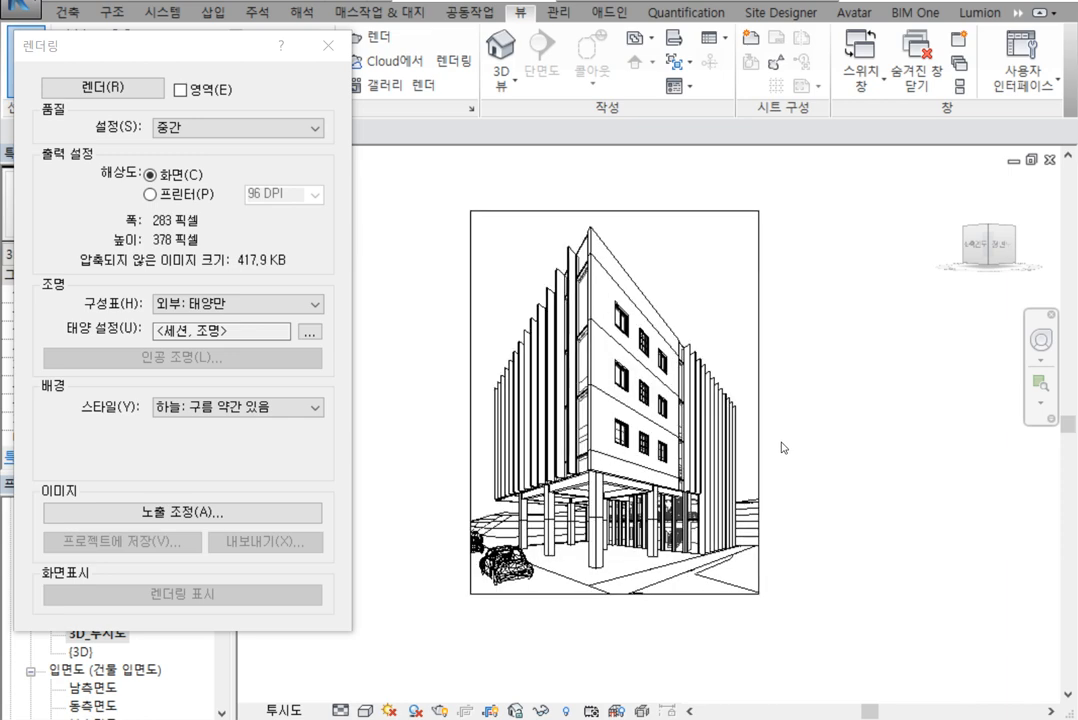
scroll(840, 443, "up", 1)
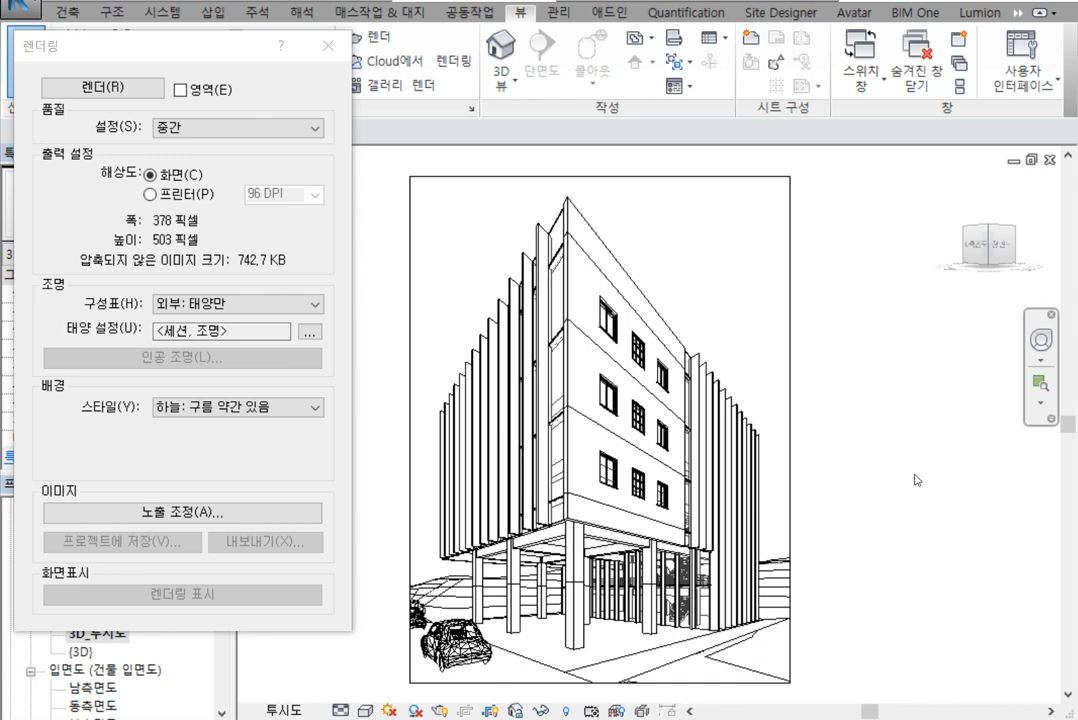
left_click(186, 198)
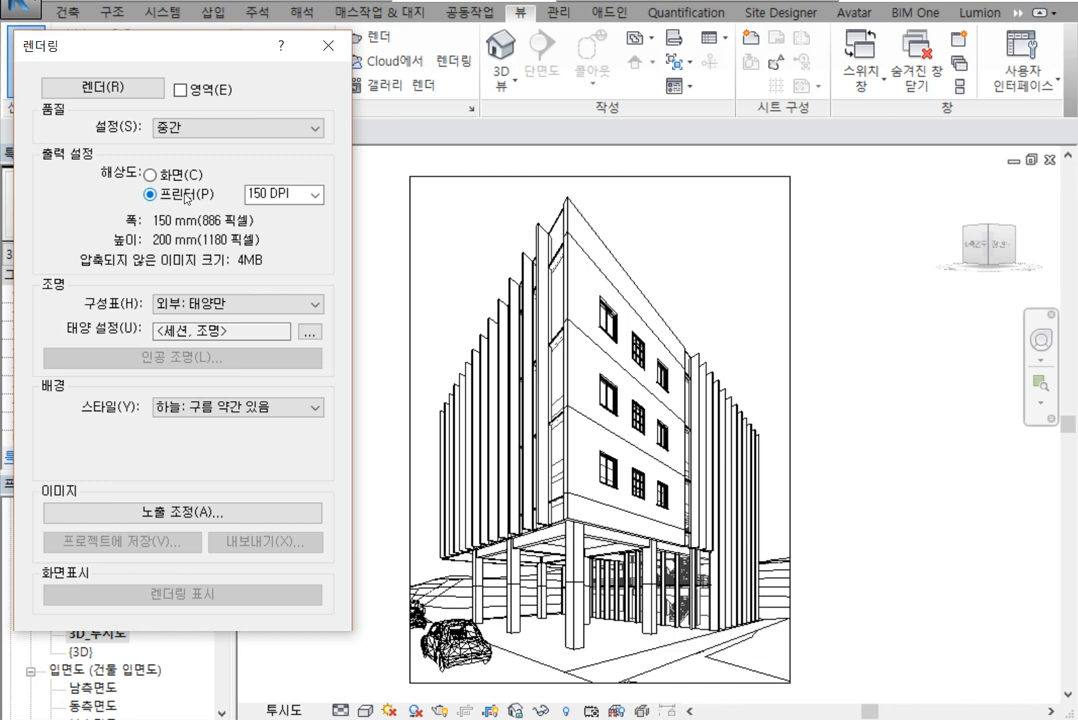
left_click(315, 195)
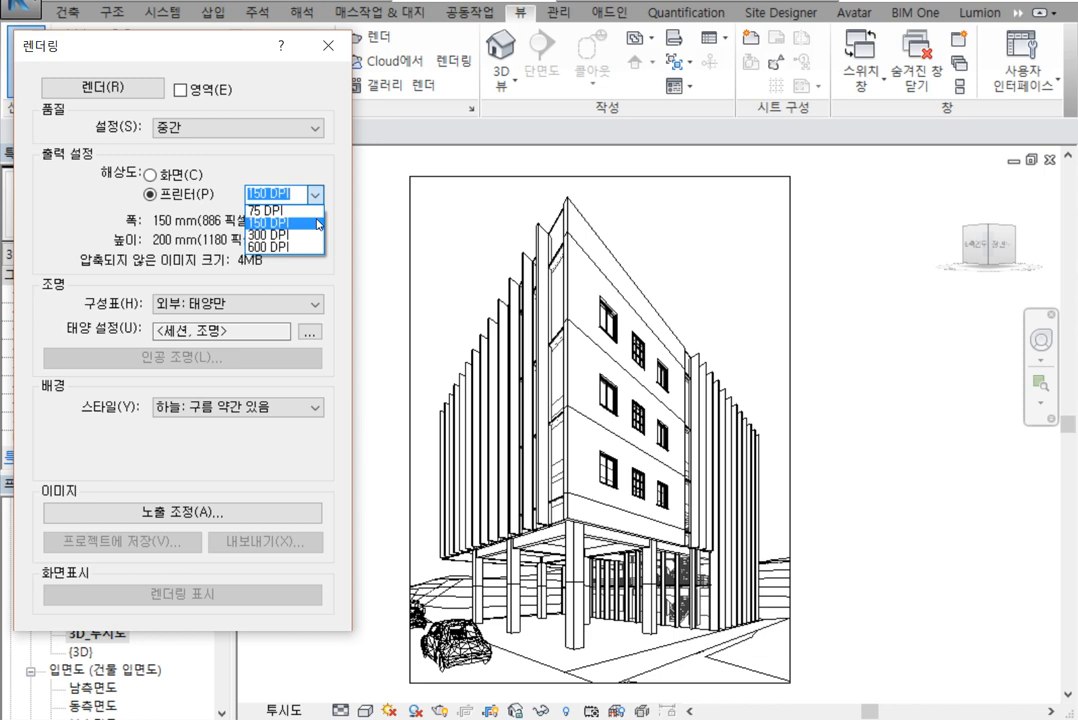
left_click(317, 223)
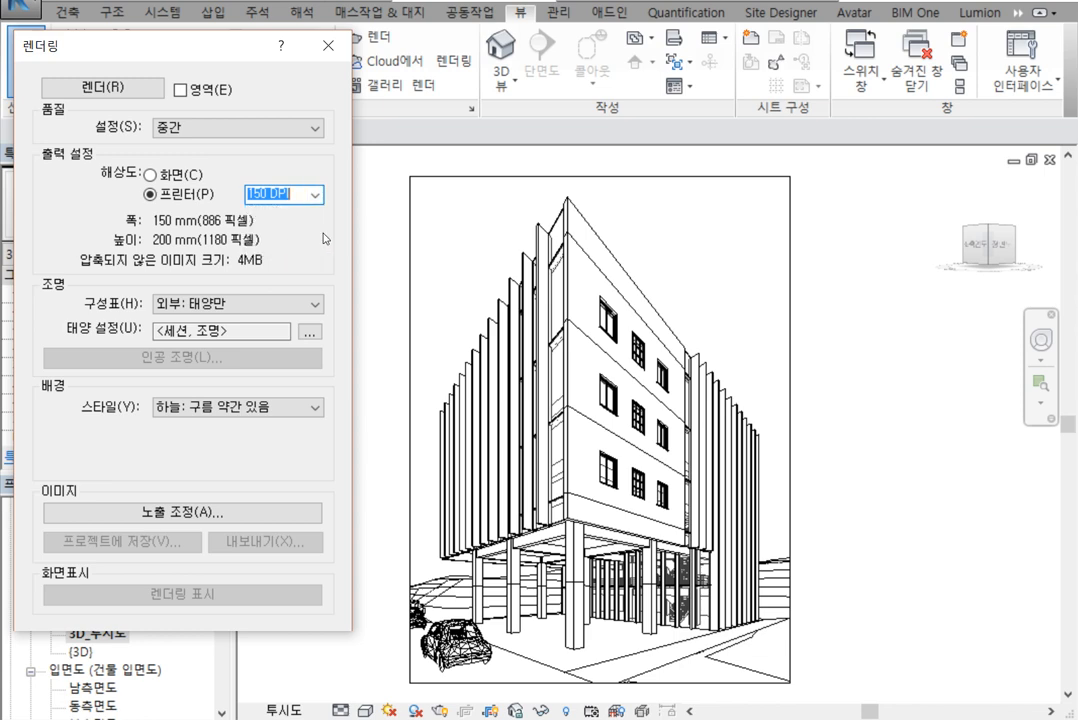
Render the 3D_투시도 view with the 외부: 태양만 lighting scheme and the 하늘: 구름 약간 있음 background
left_click(318, 304)
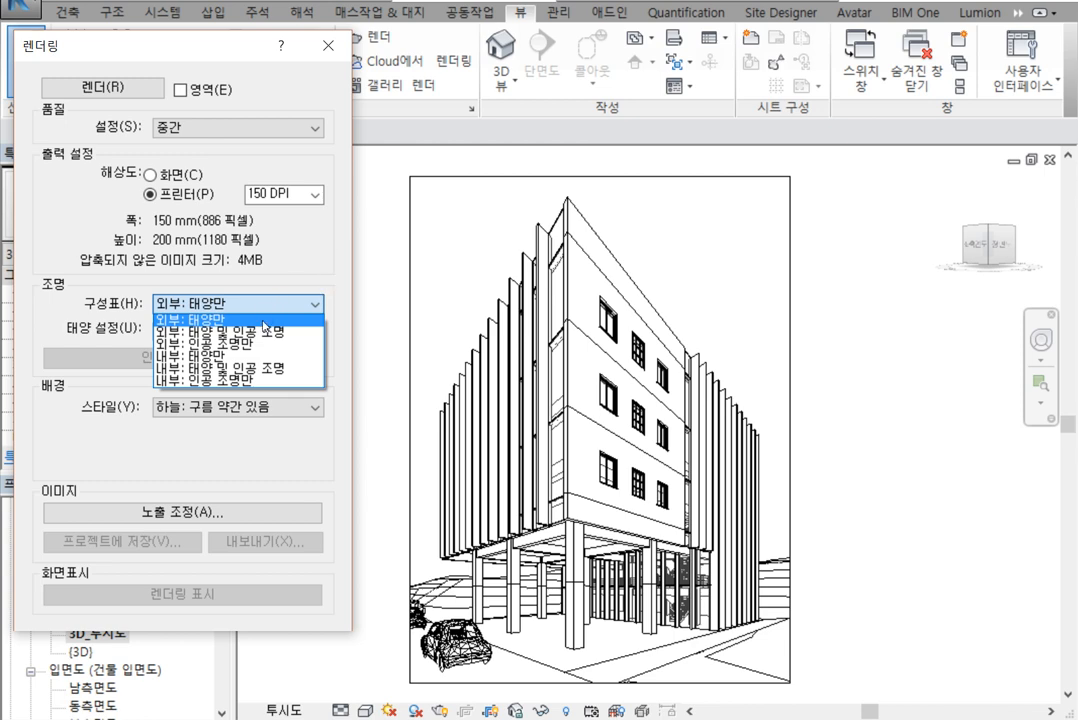
left_click(272, 321)
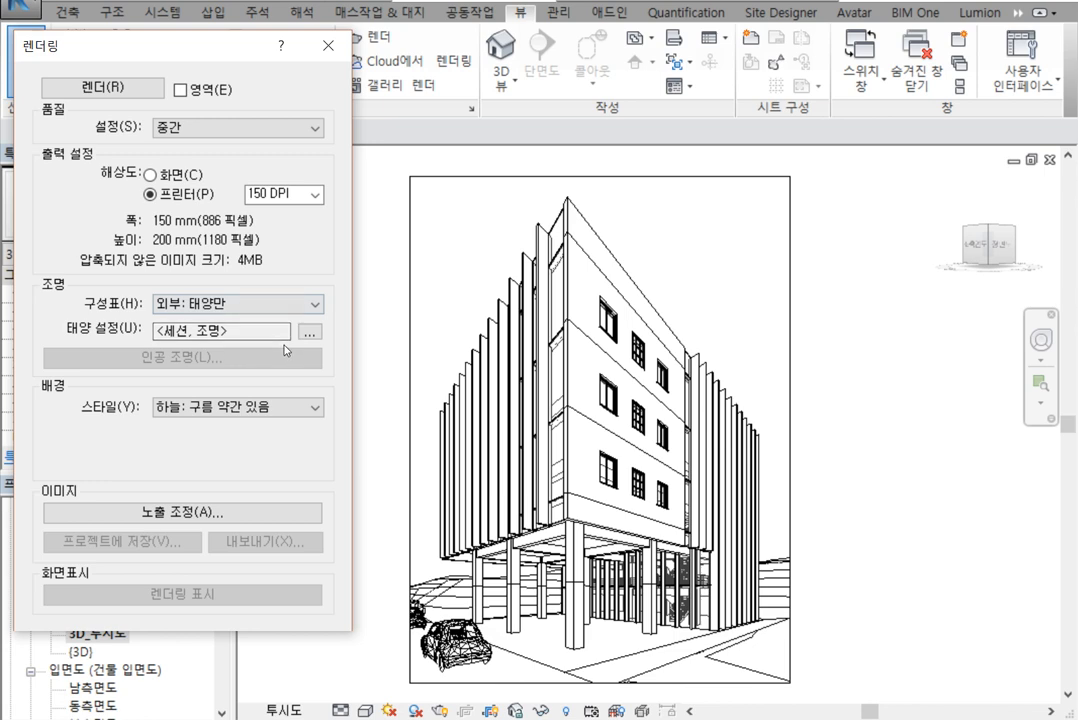
left_click(316, 410)
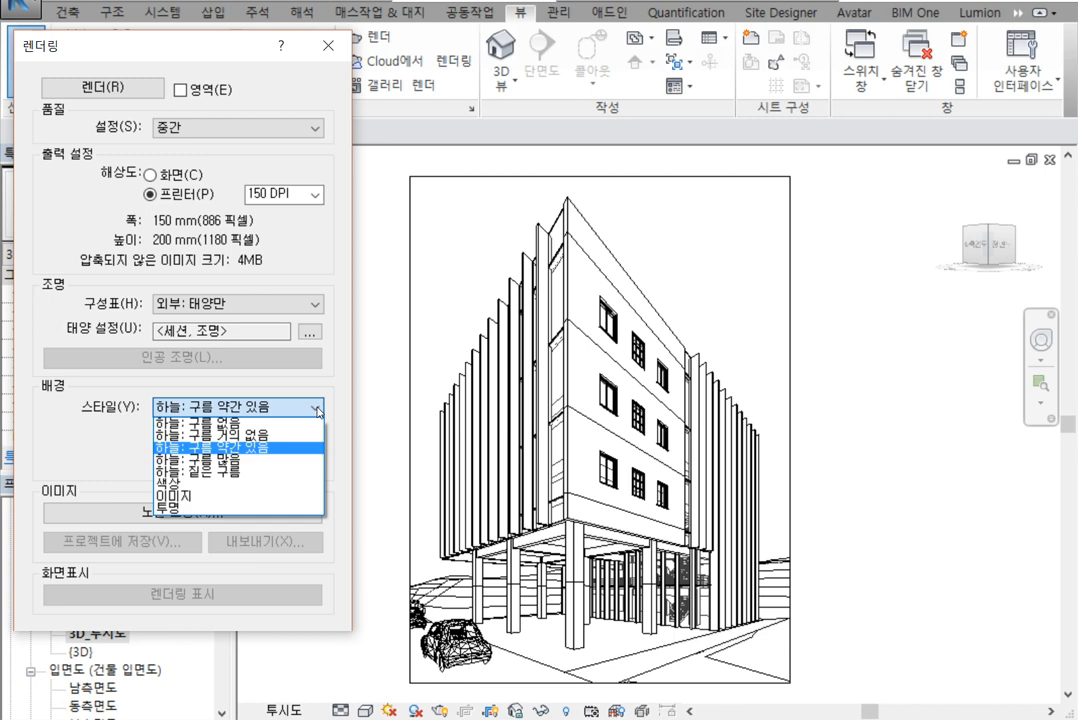
left_click(93, 447)
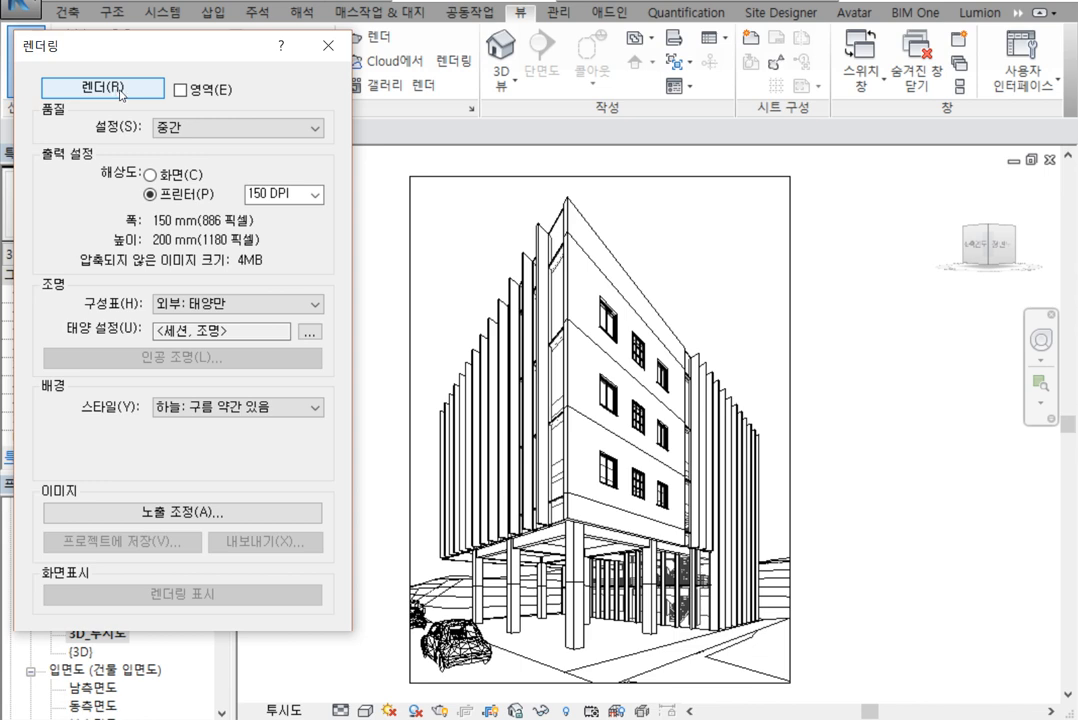
left_click(118, 90)
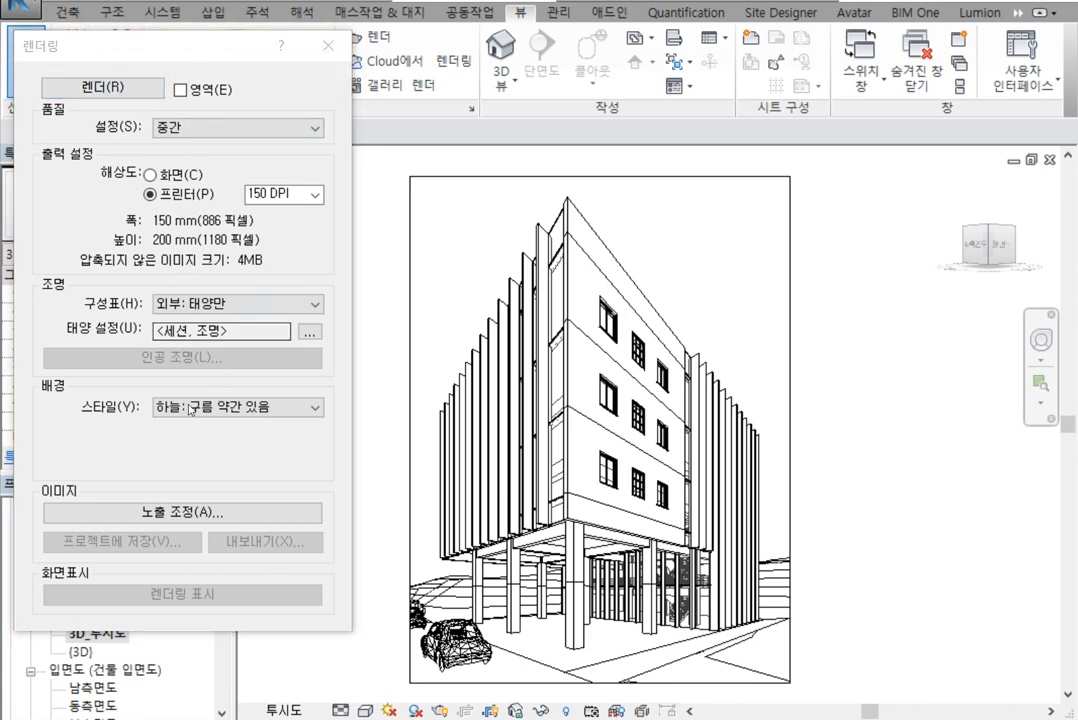
left_click(73, 91)
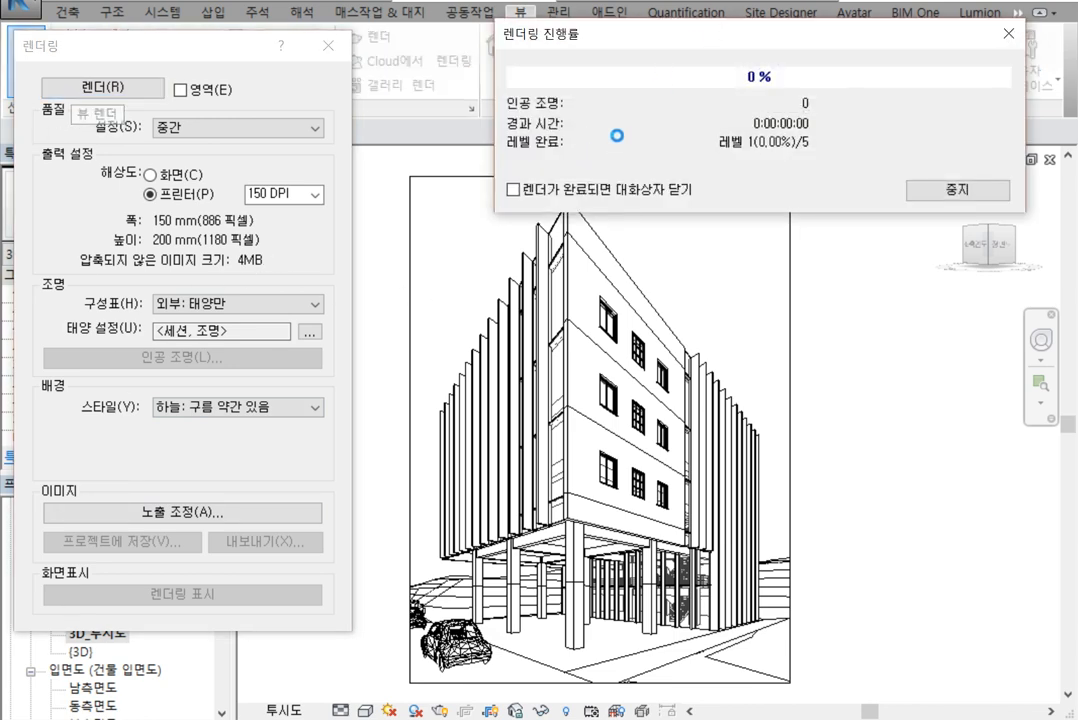
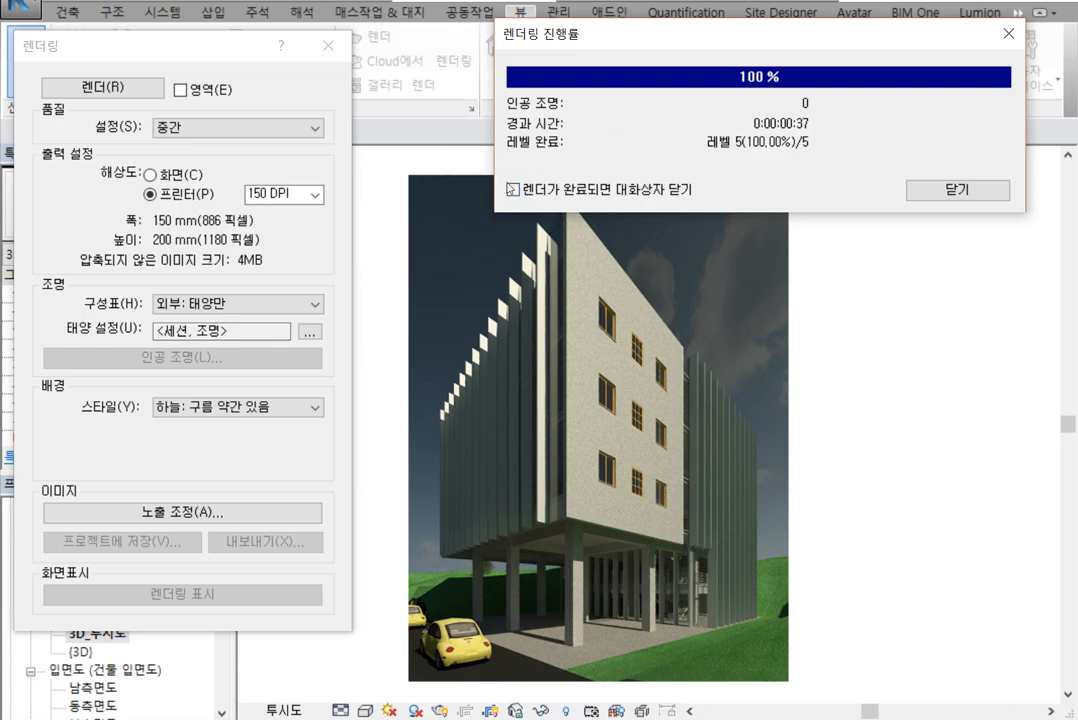
left_click(945, 190)
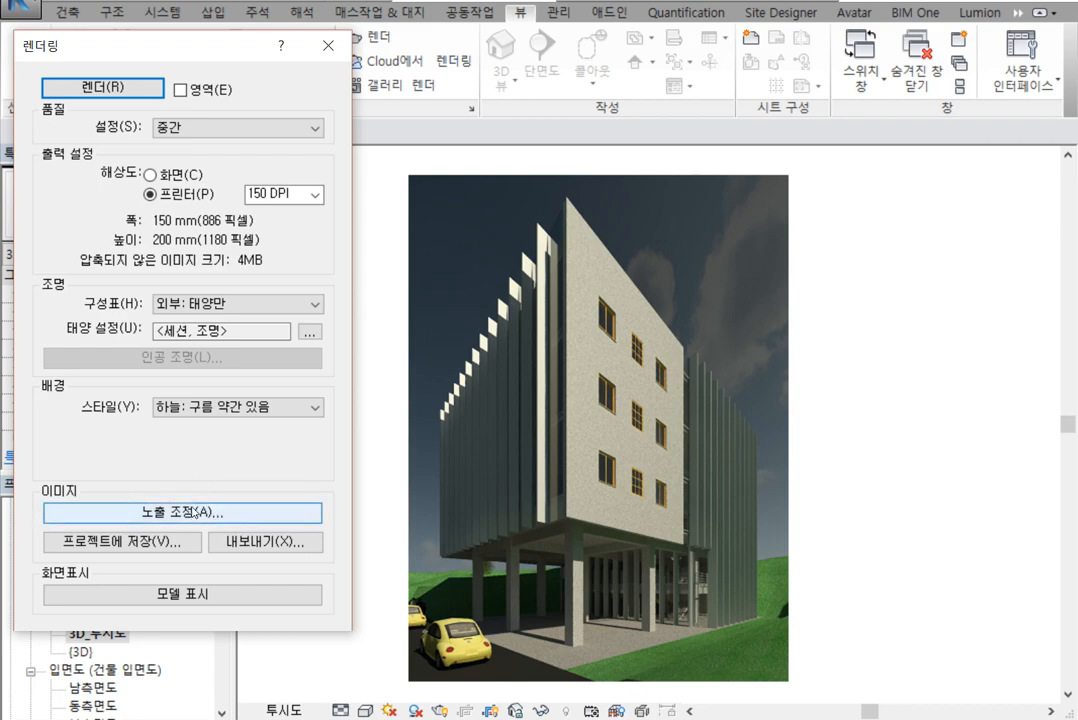
Adjust the rendered image's exposure value to 12.54, highlights to 0.32 and shadows to 0.36
left_click(204, 513)
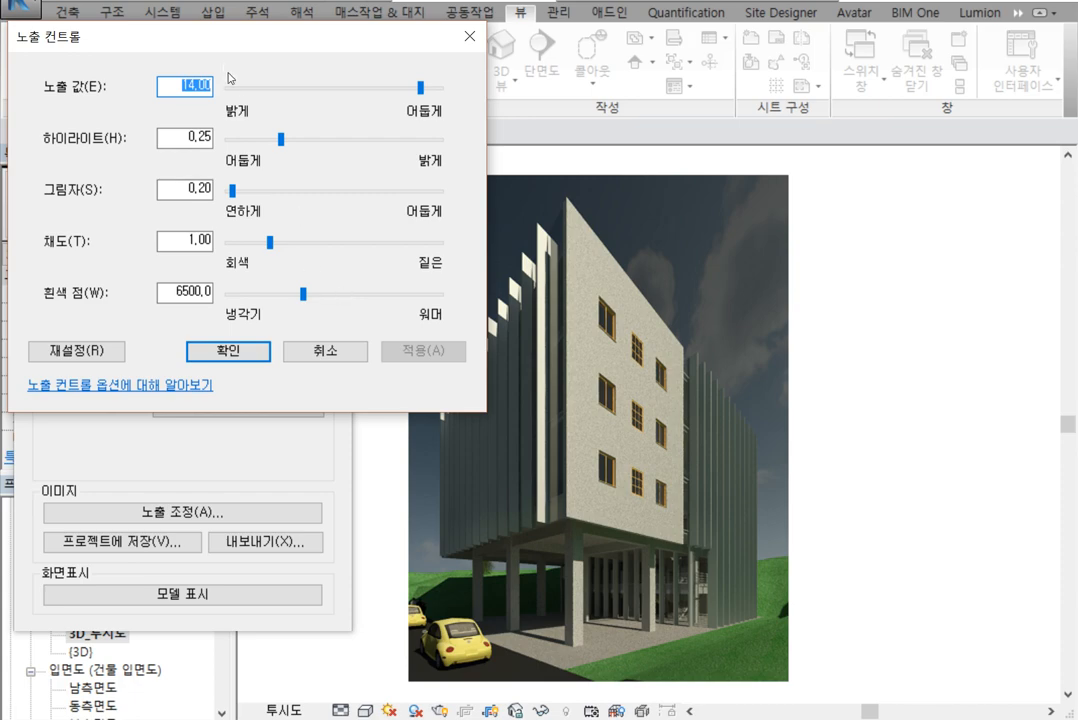
mouse_move(421, 93)
left_mouse_down()
mouse_move(390, 93)
mouse_move(406, 88)
left_mouse_up()
left_click(421, 350)
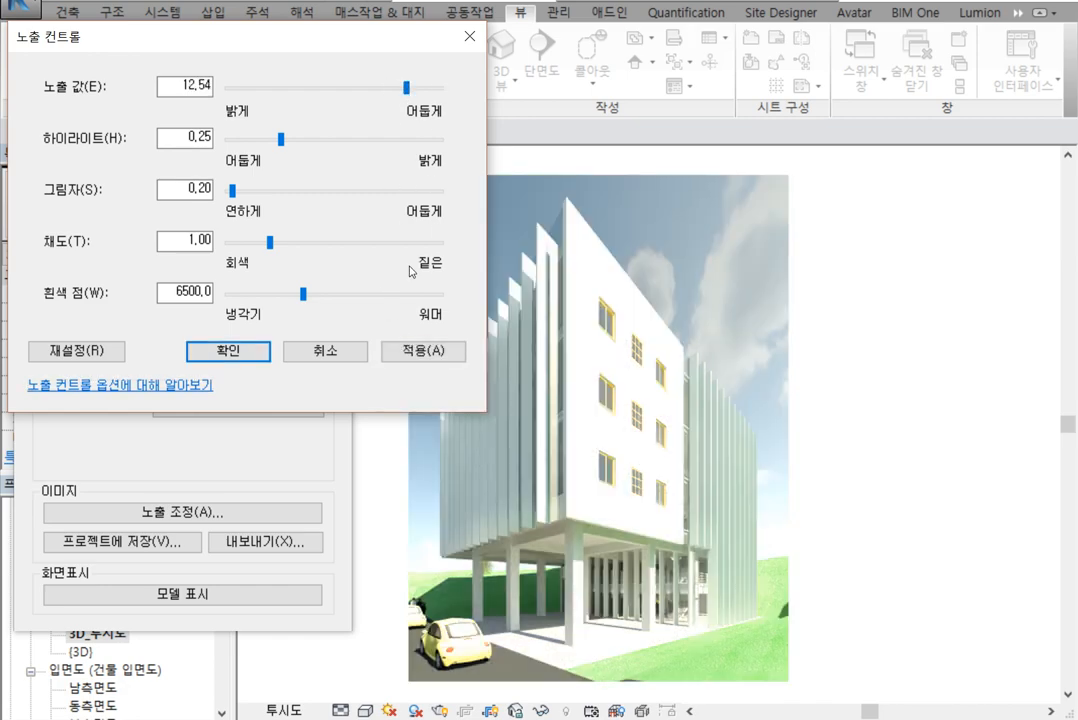
left_click(426, 352)
left_click_drag(283, 139, 296, 142)
left_click_drag(232, 190, 241, 190)
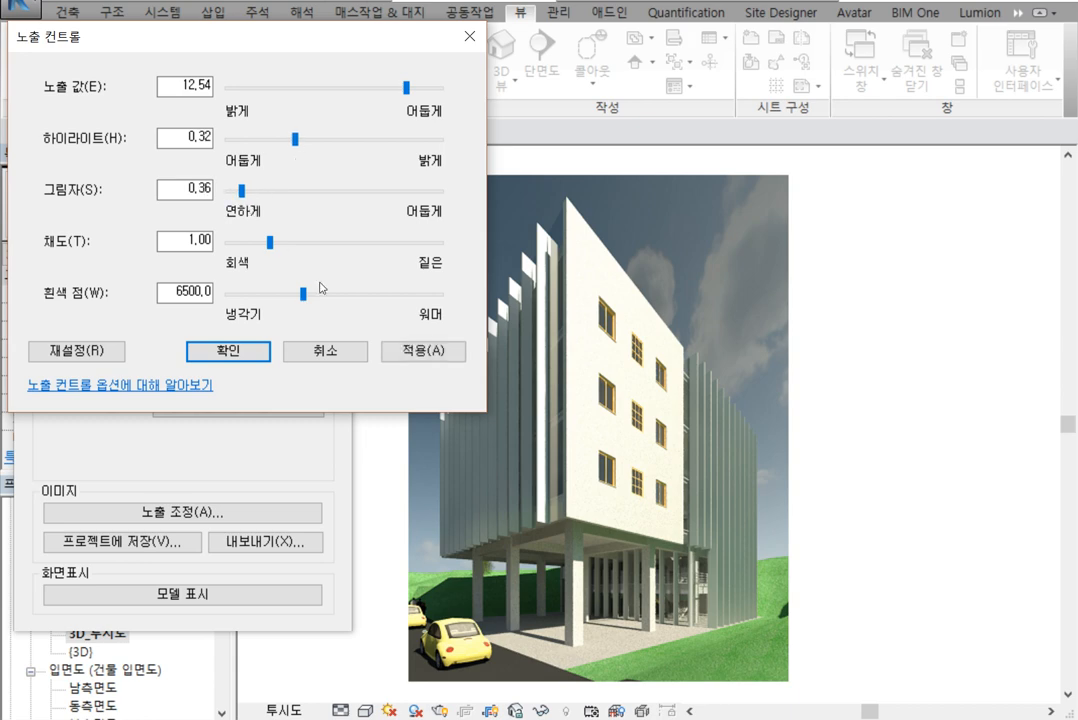
left_click(443, 360)
Brighten the rendered image by setting its exposure value to 11.91, and accept the exposure settings
left_click_drag(406, 88, 400, 90)
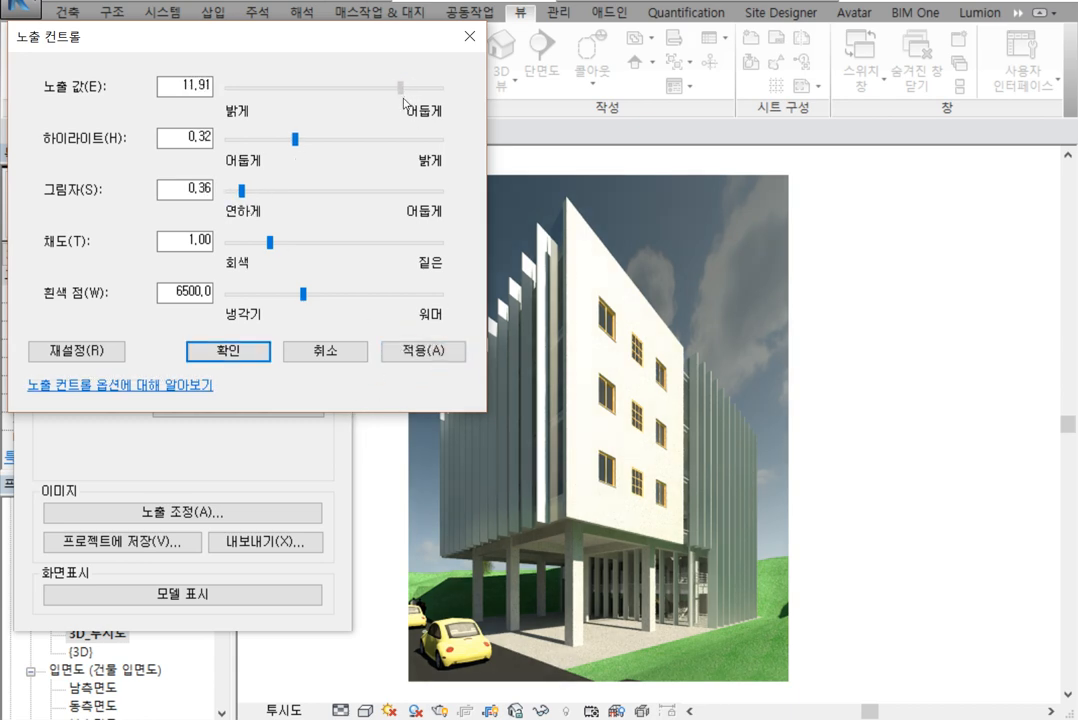
left_click(423, 351)
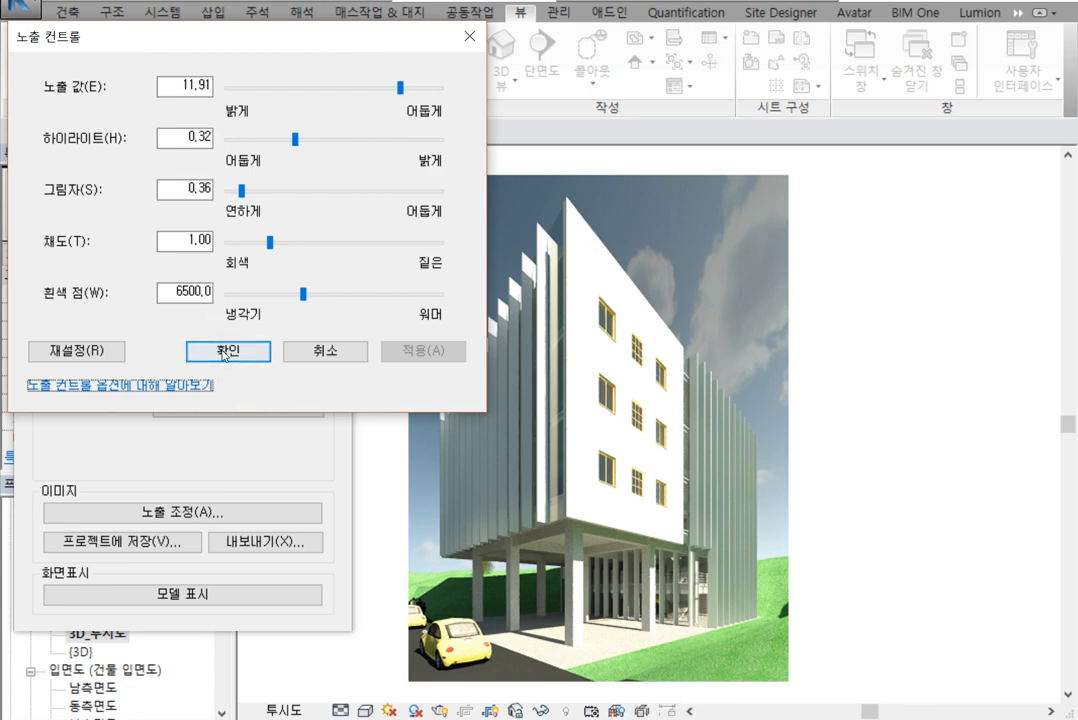
key("Return")
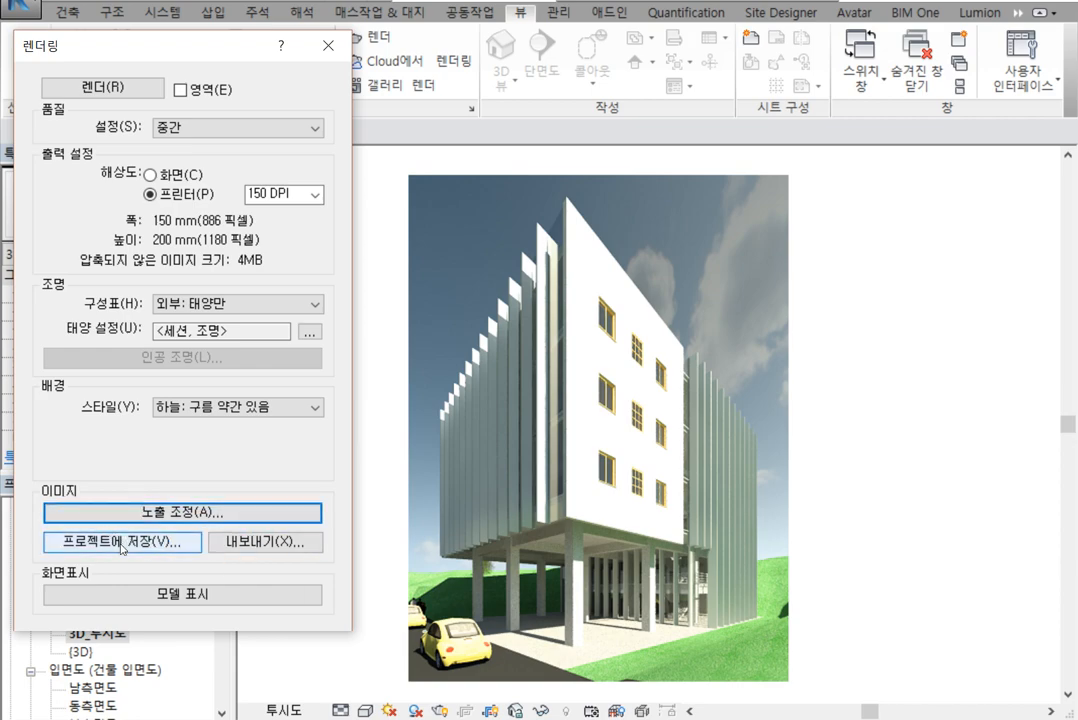
Save the rendered image to the project as 3D_투시도_1
left_click(123, 546)
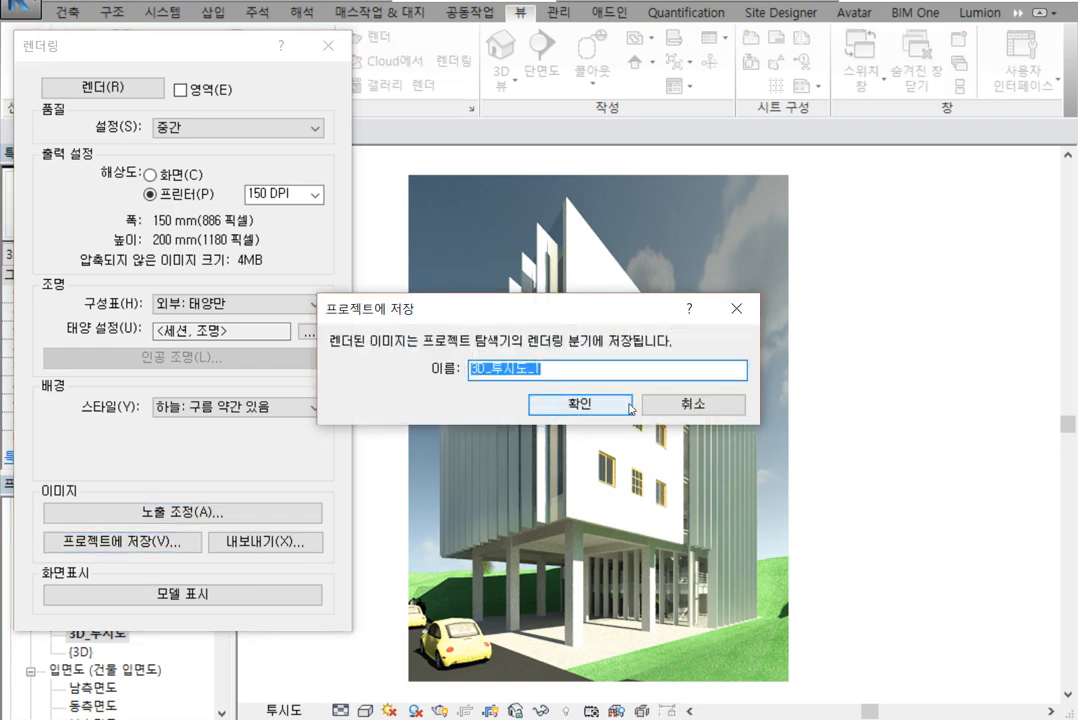
left_click(583, 408)
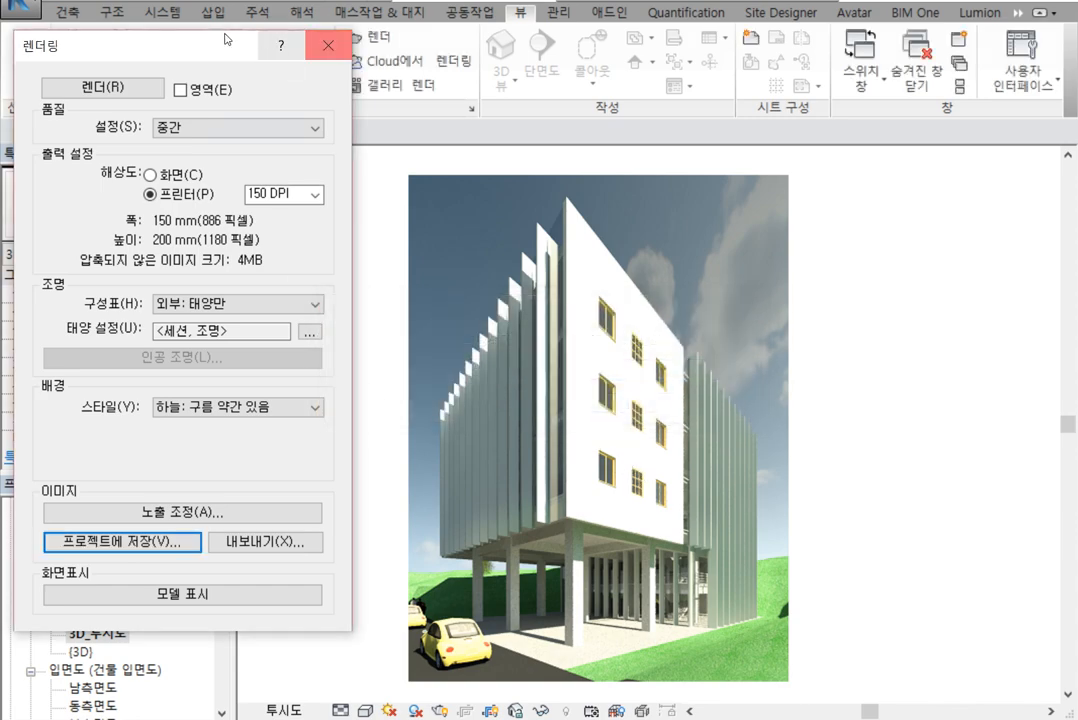
Open the saved rendering 3D_투시도_1 from the 렌더링 category to view it
left_click_drag(219, 48, 1015, 89)
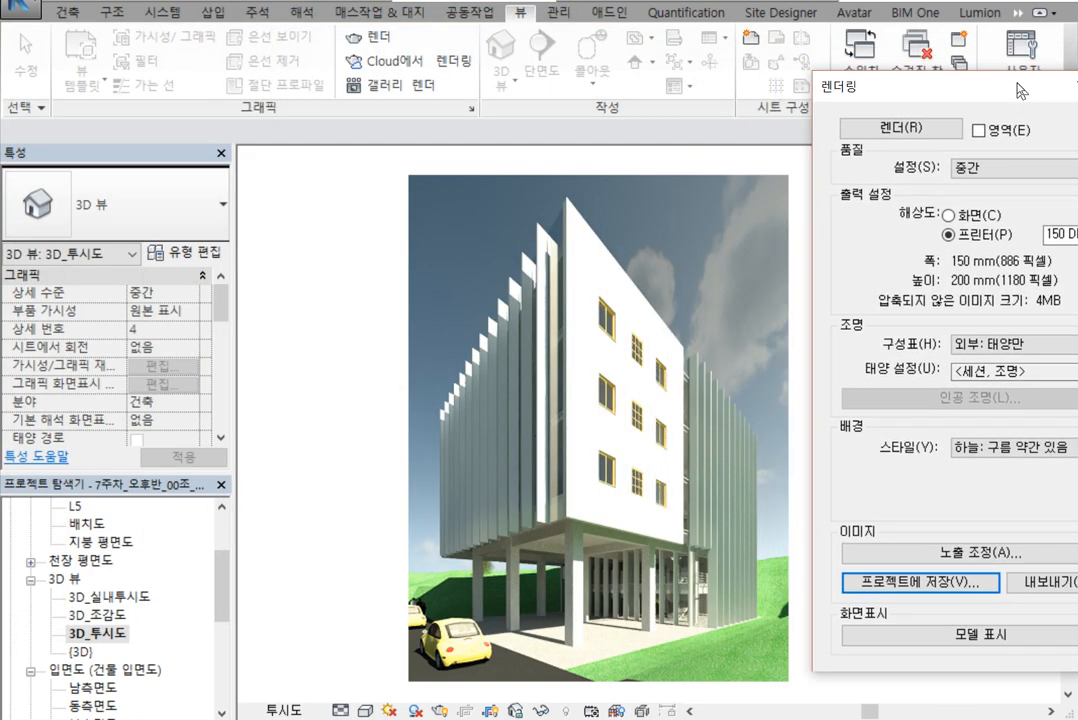
left_click_drag(222, 600, 229, 655)
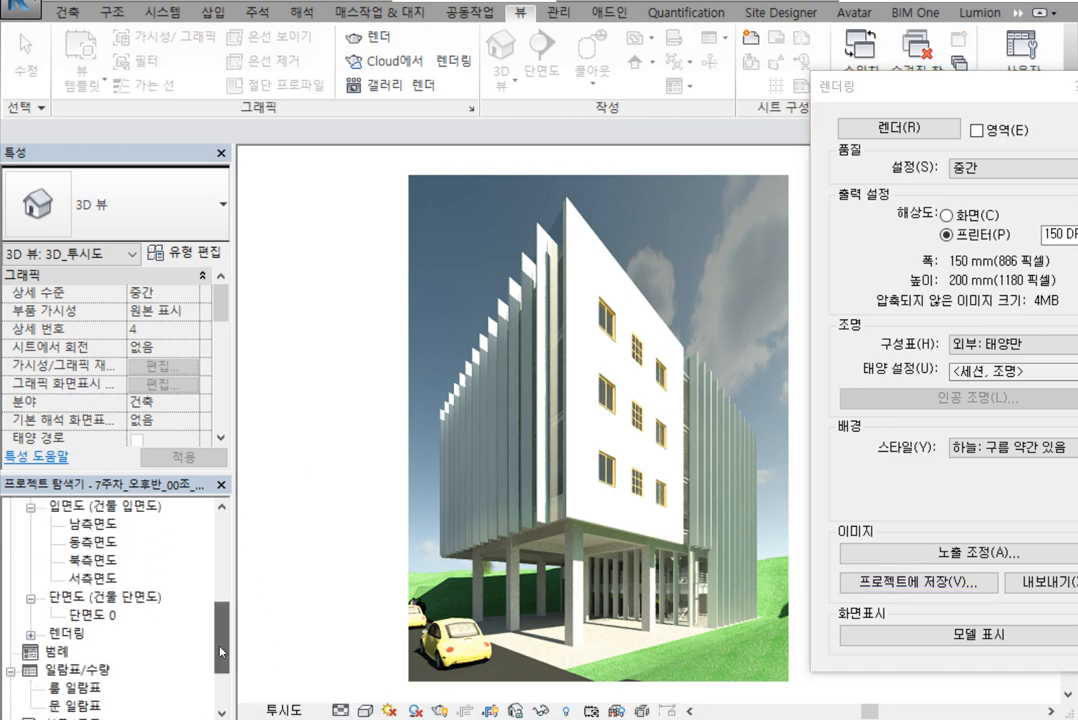
left_click(31, 634)
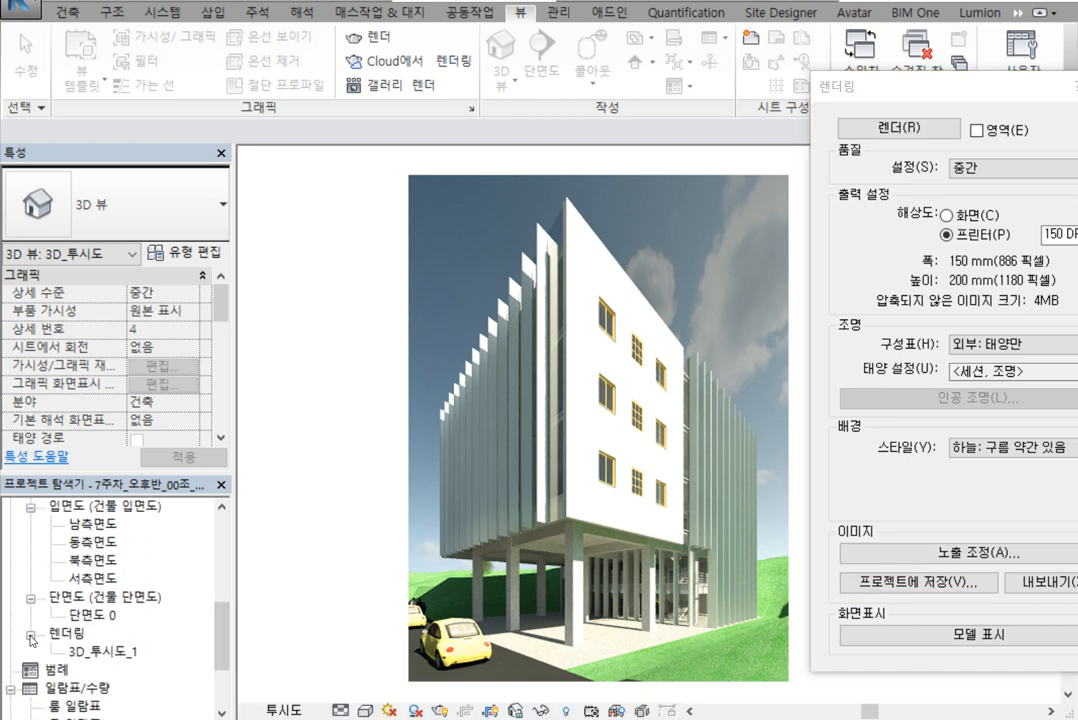
left_click(117, 654)
double_click(117, 654)
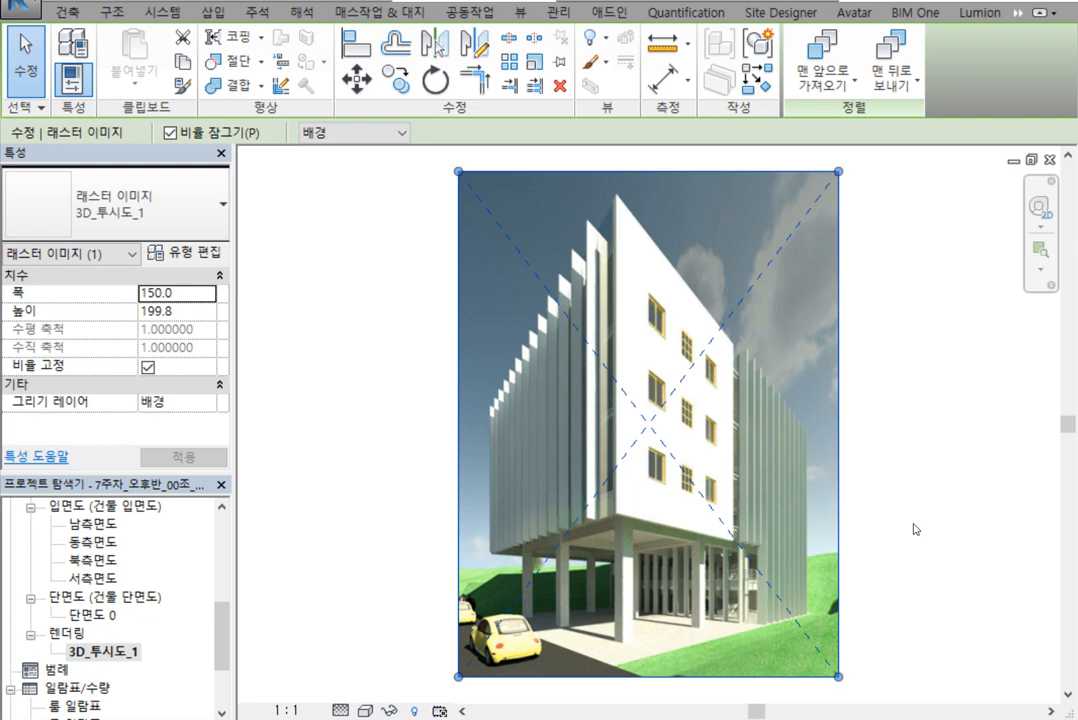
left_click(893, 457)
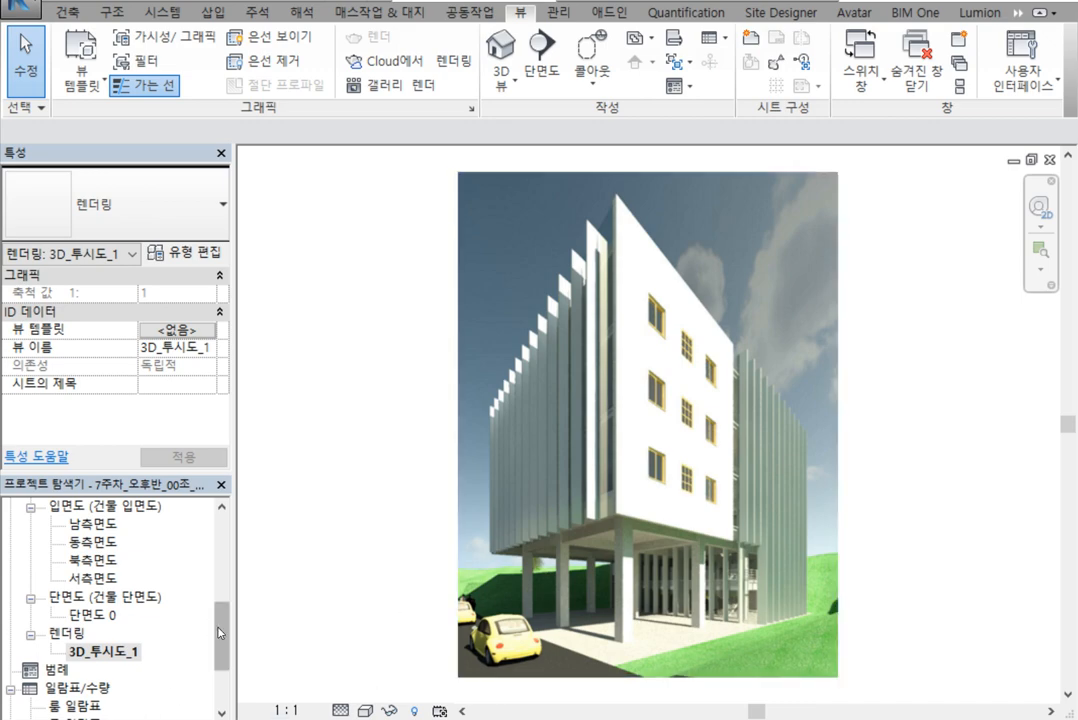
Open sheet A102 and delete the 3D_투시도 line-drawing viewport from it
left_click(190, 545)
scroll(220, 640, "down", 2)
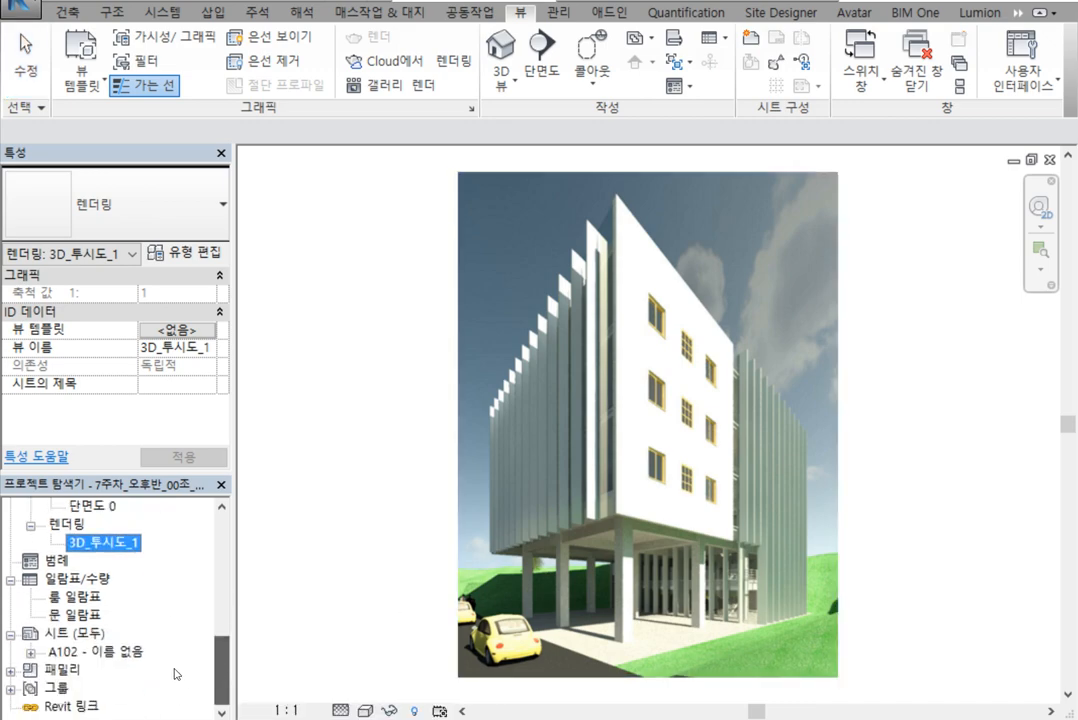
double_click(97, 652)
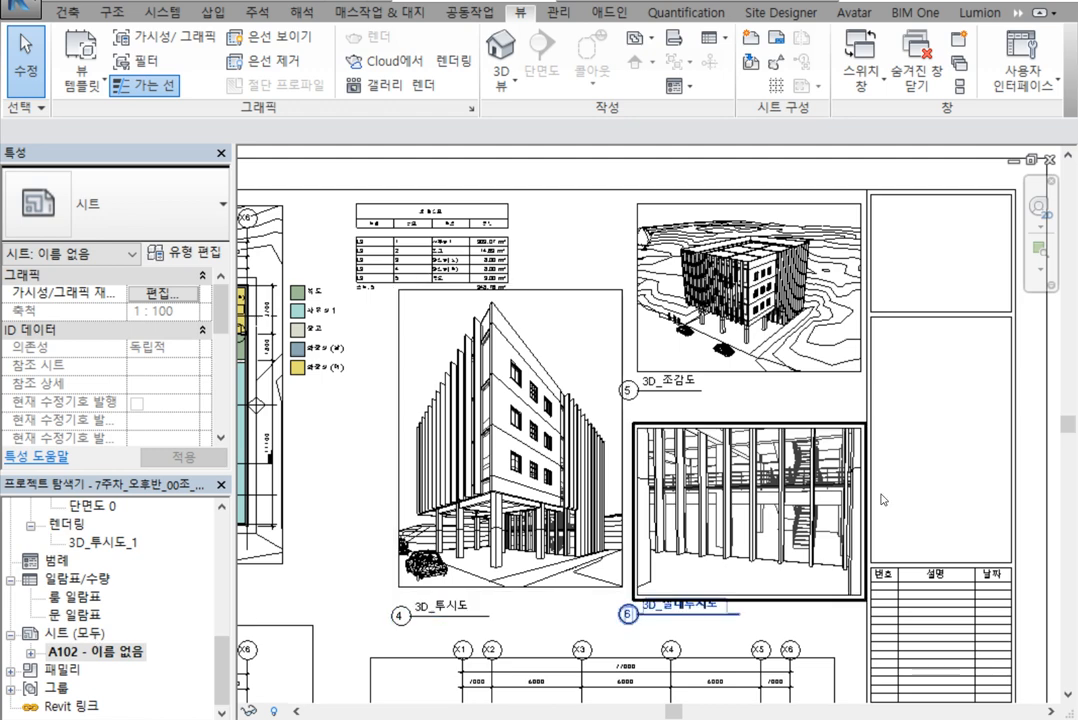
left_click(558, 528)
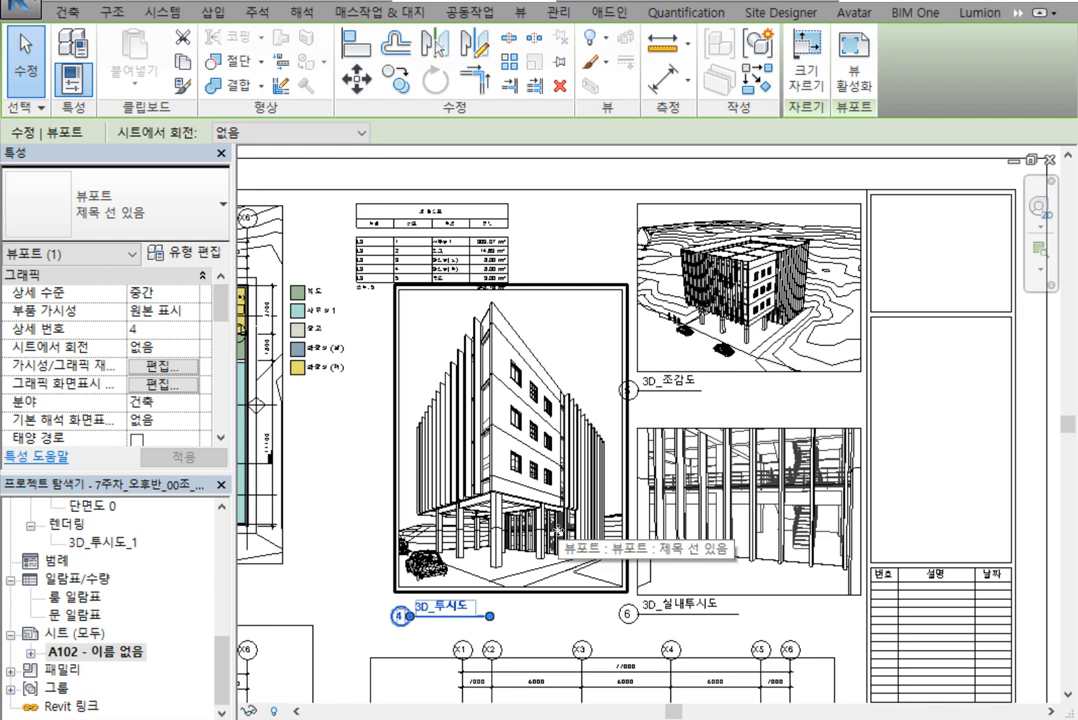
key("Delete")
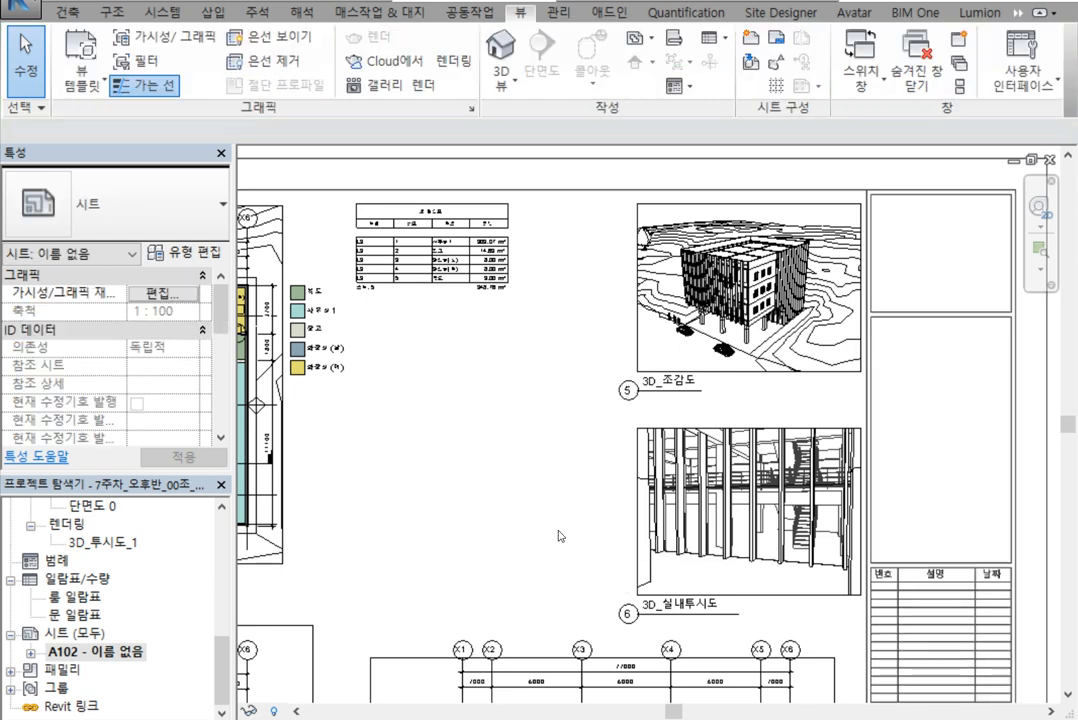
Place the 3D_투시도_1 rendering on sheet A102, in the empty space below the table and beside the 3D_조감도 and 3D_실내투시도 views
left_click_drag(103, 542, 484, 500)
left_click(496, 443)
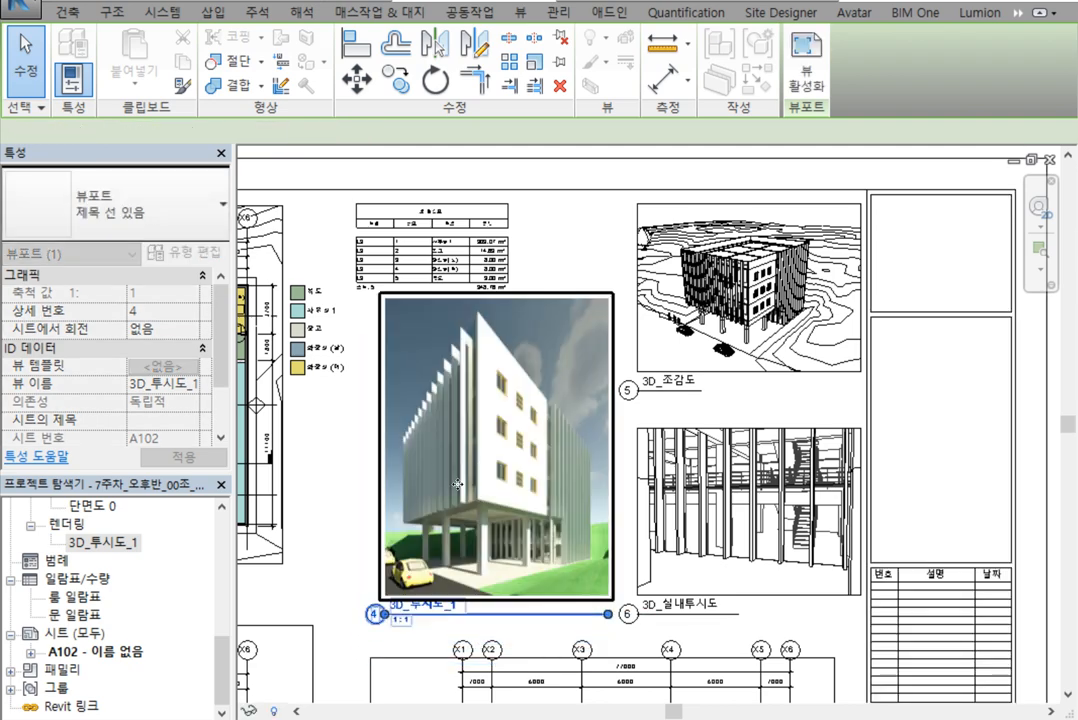
left_click(938, 400)
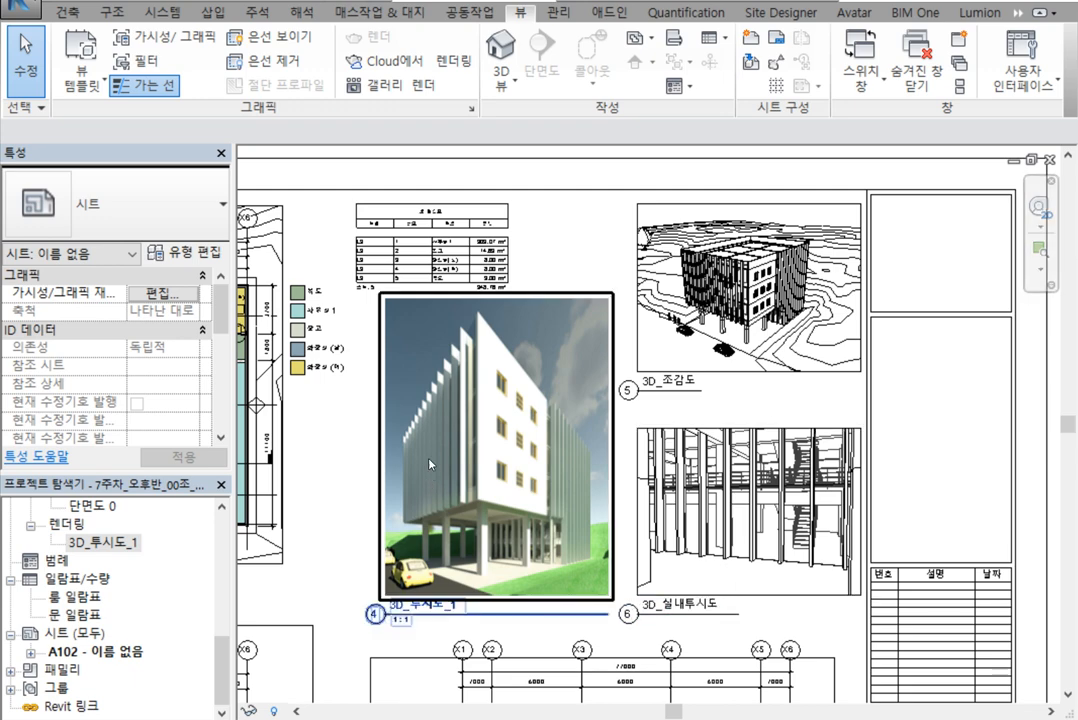
left_click(375, 385)
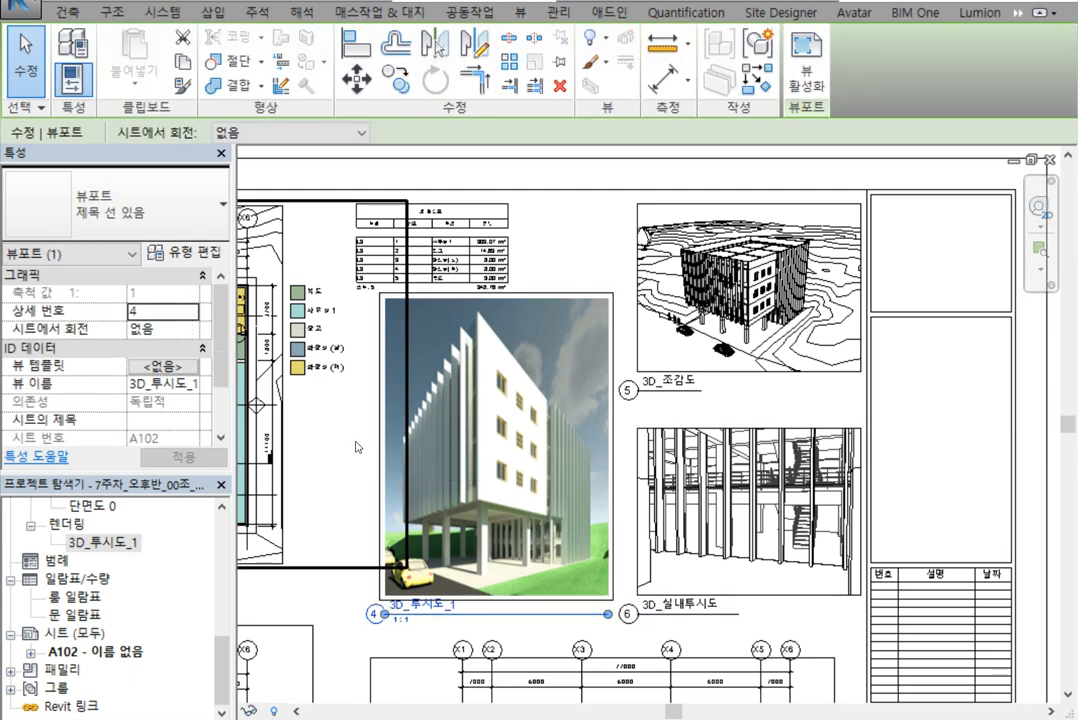
scroll(501, 495, "down", 4)
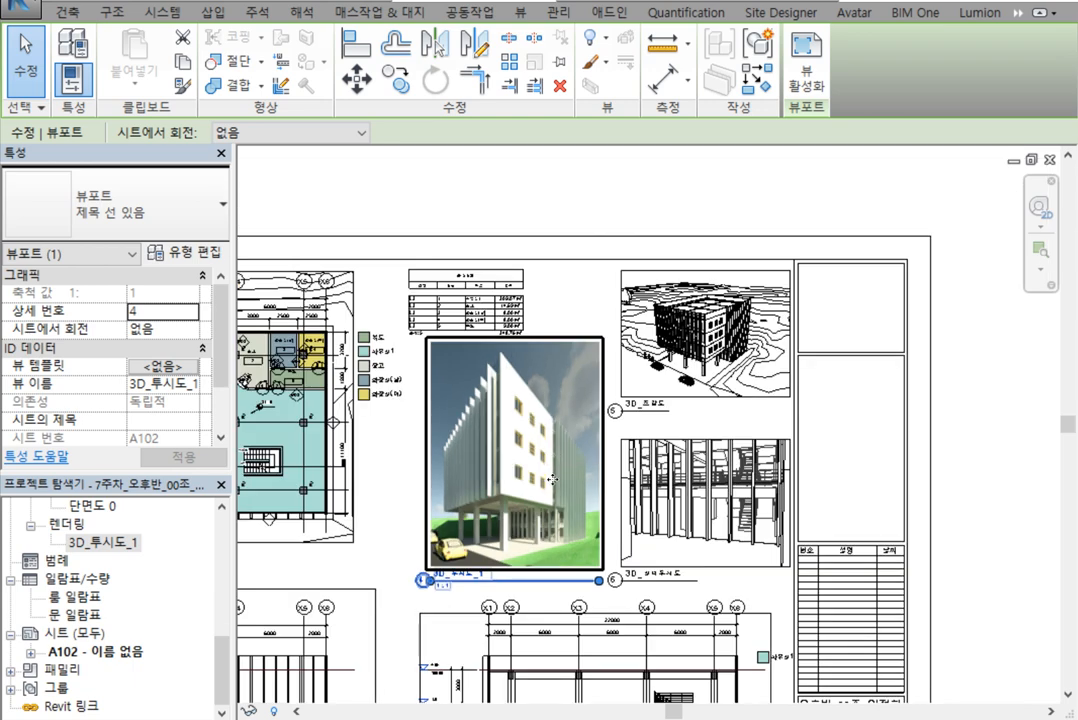
left_click(909, 513)
middle_click_drag(903, 541, 861, 460)
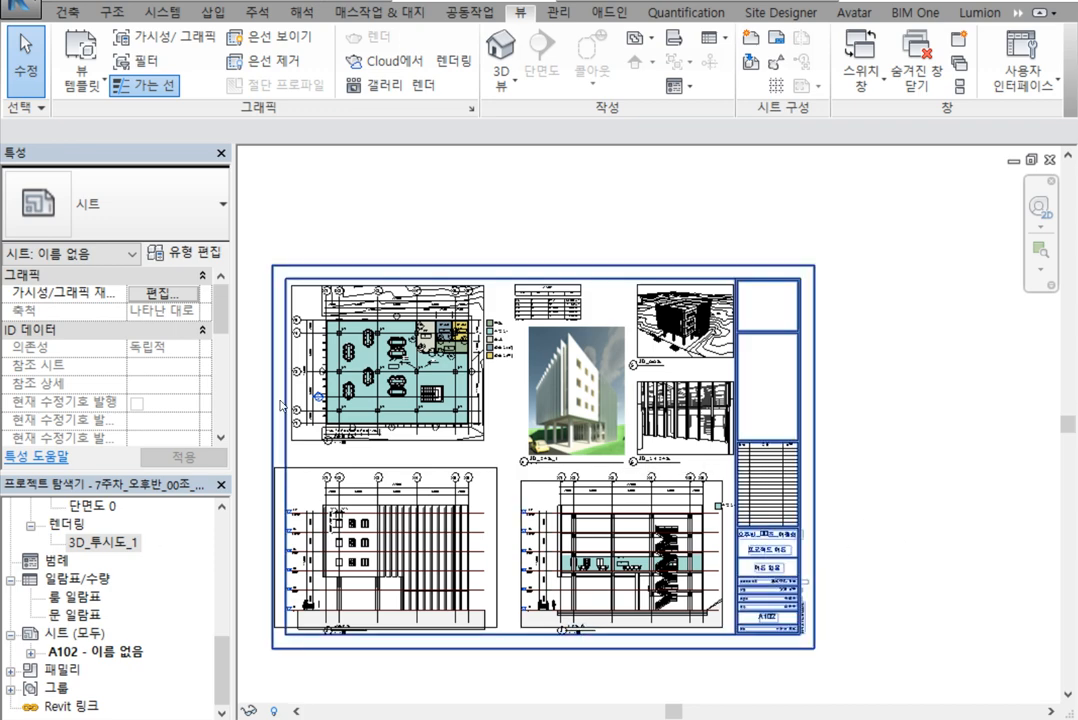
Reopen the 3D_투시도 view, switch its display from the rendered image back to the model, and close the rendering settings
left_click(108, 511)
scroll(110, 530, "up", 6)
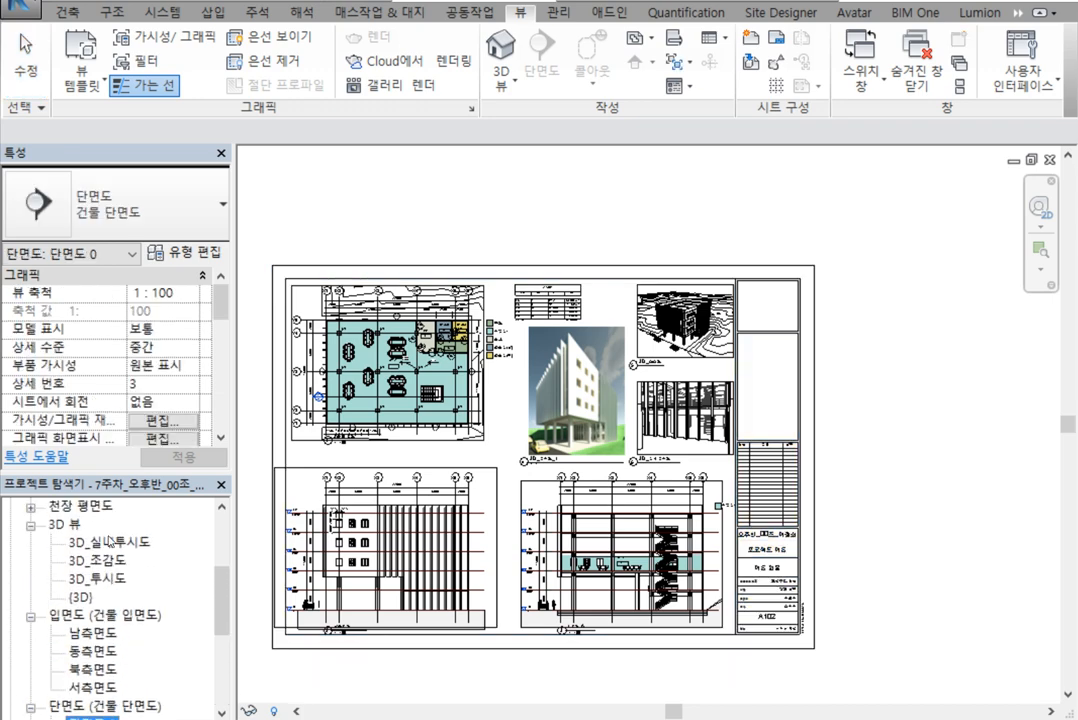
left_click(98, 578)
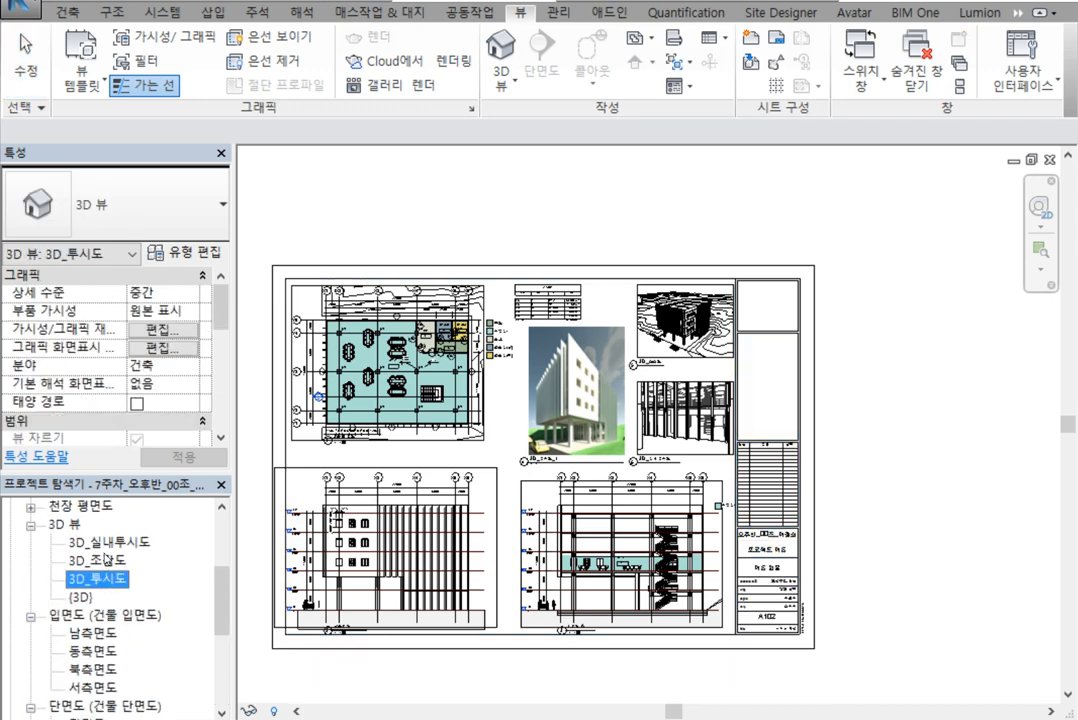
double_click(98, 578)
left_click_drag(1047, 98, 262, 102)
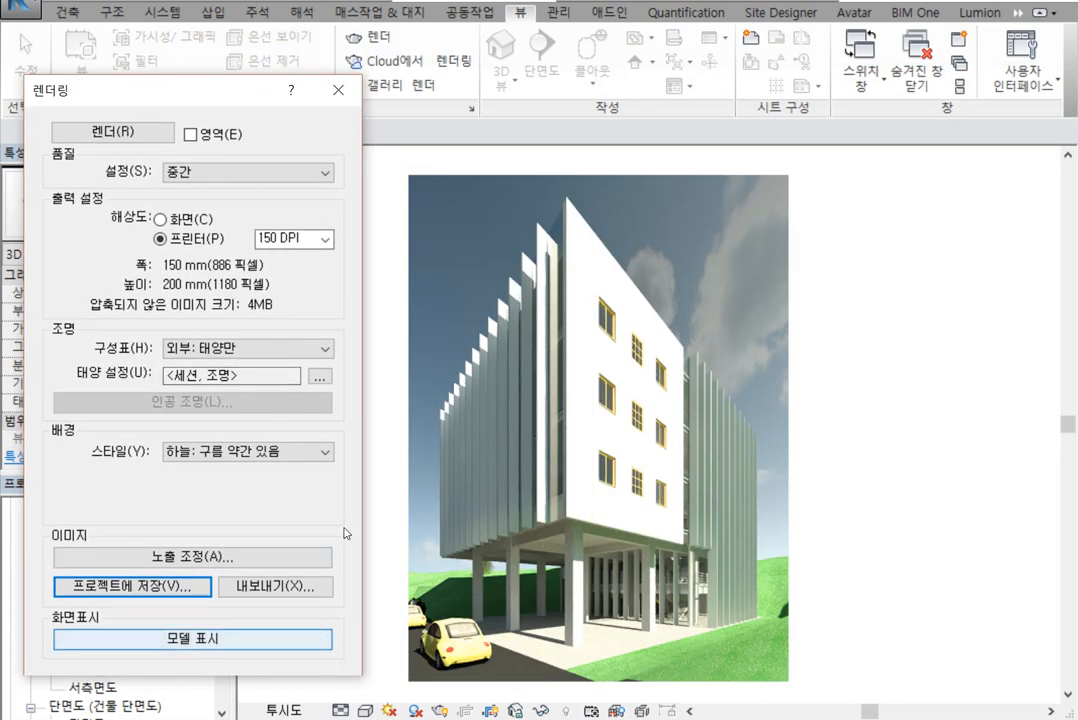
left_click(184, 641)
left_click(338, 90)
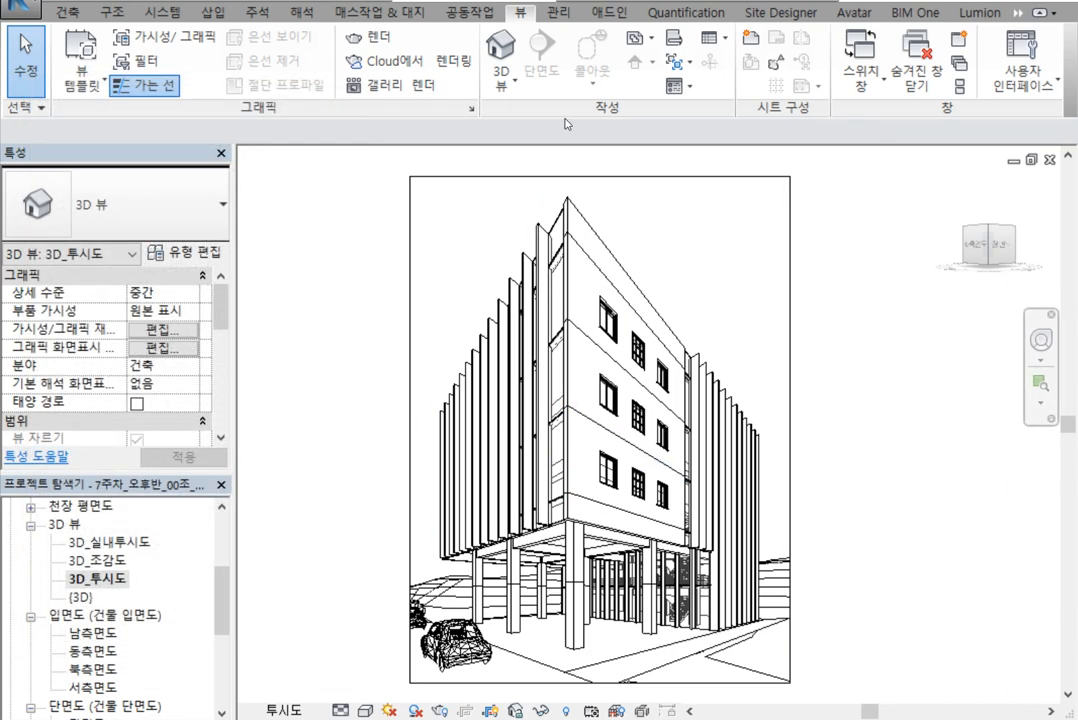
Start a cloud rendering and include all 3D views in it
left_click(405, 61)
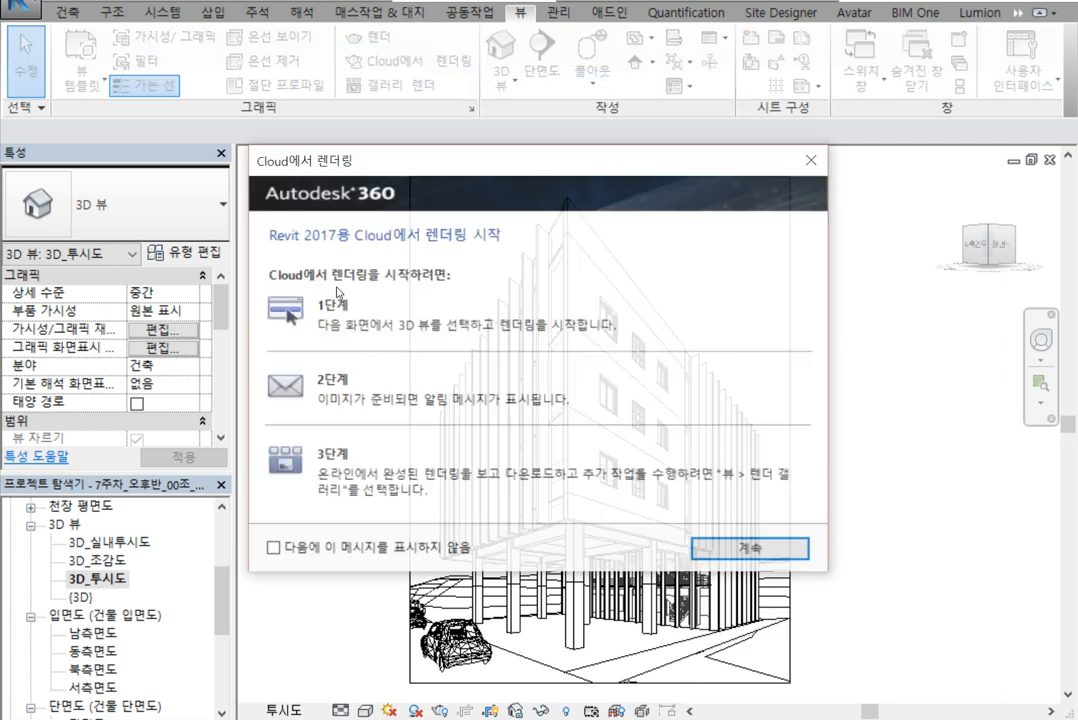
left_click(721, 552)
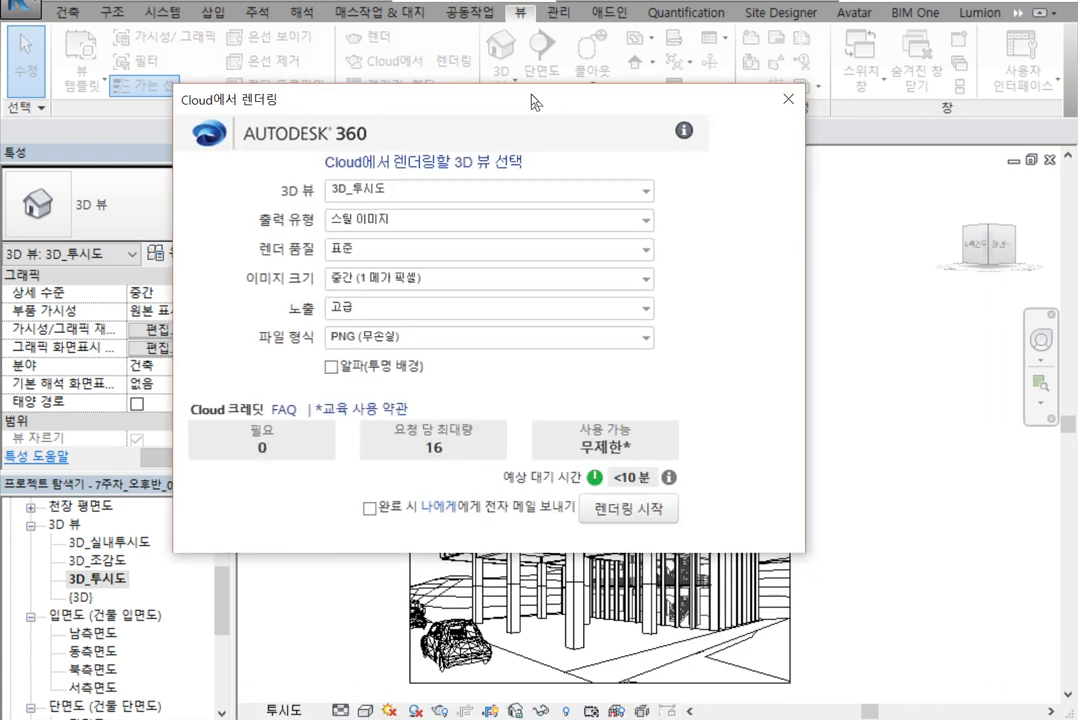
left_click(646, 195)
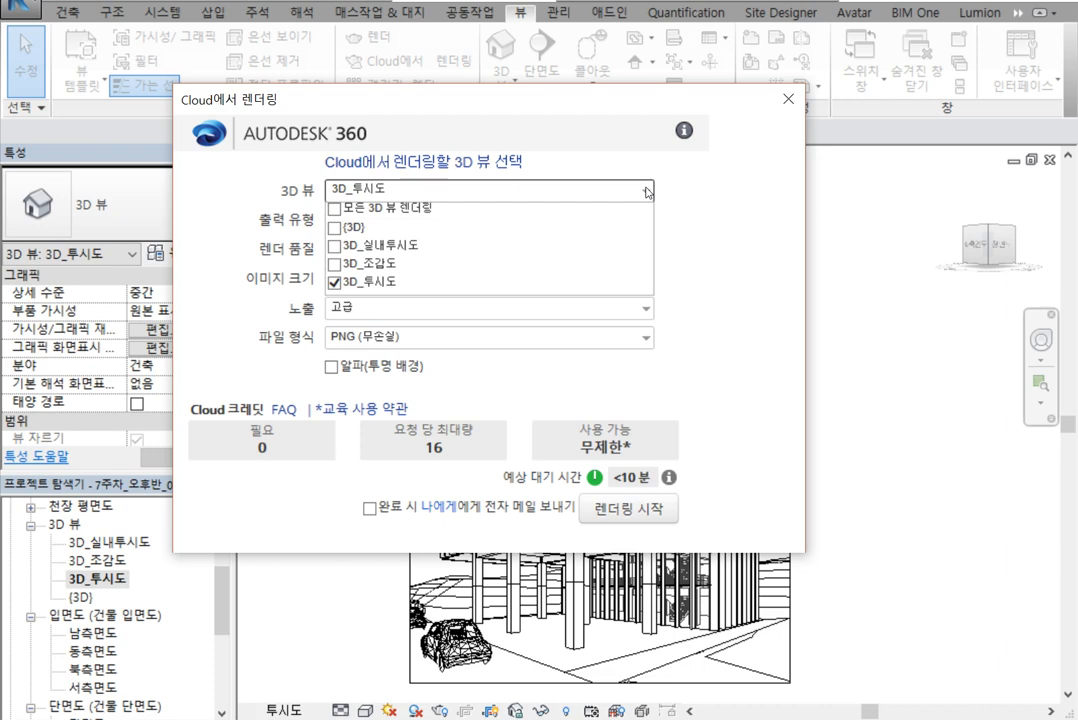
left_click(336, 210)
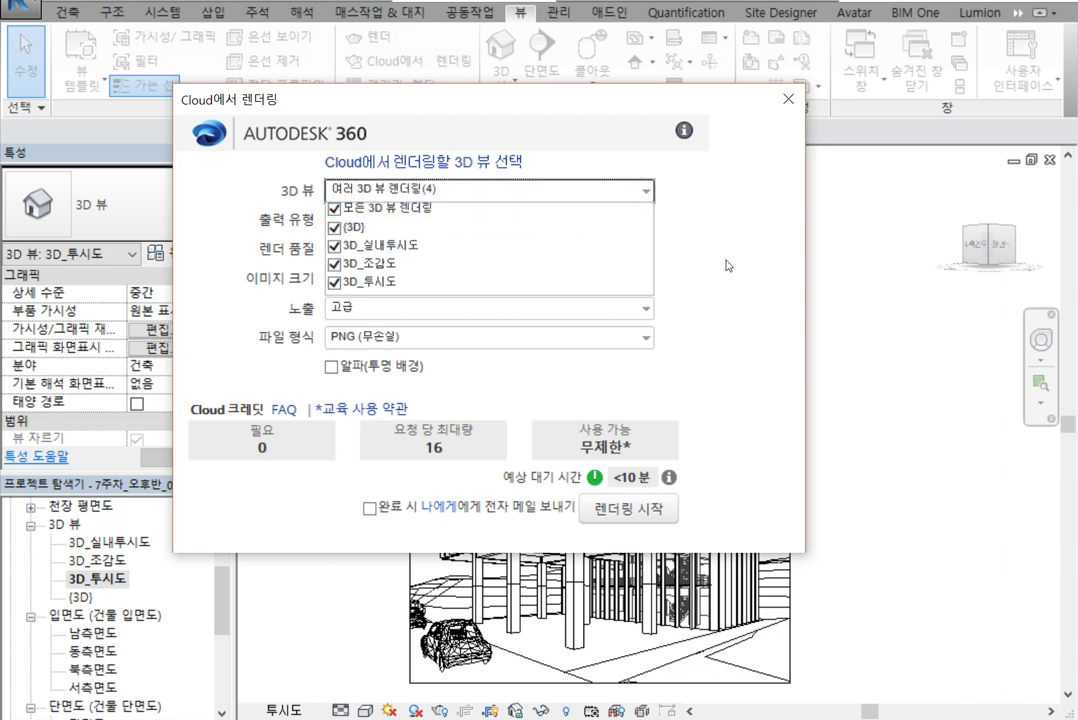
left_click(770, 300)
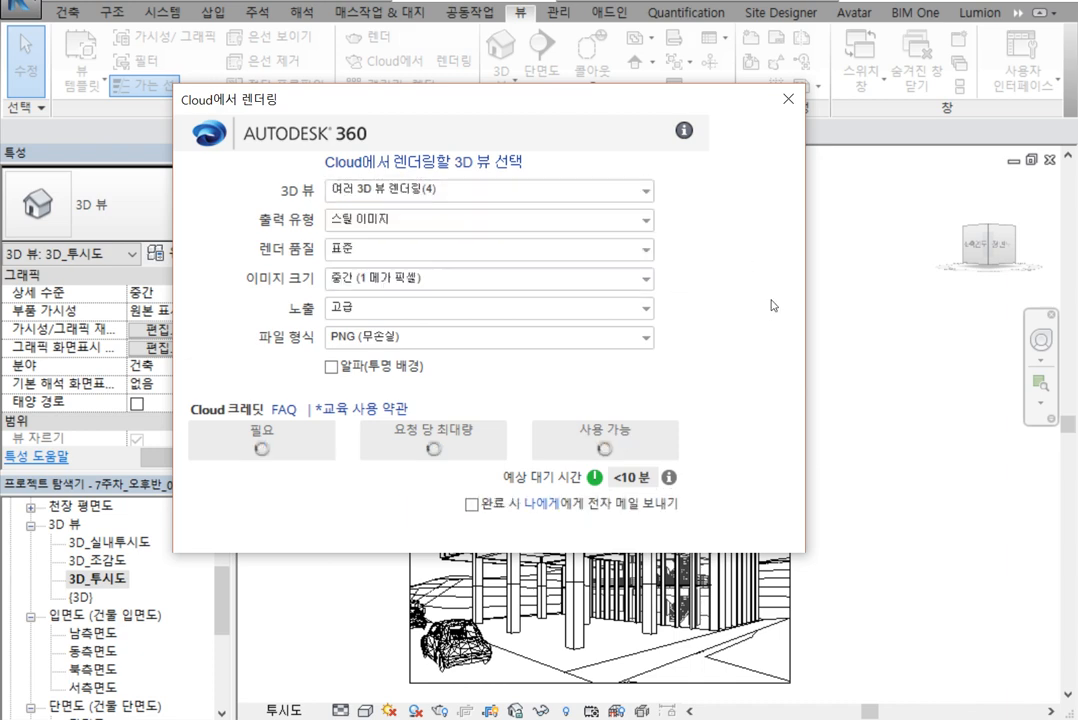
Choose 스틸 이미지 as the cloud rendering's output type and 표준 as its render quality
left_click(573, 222)
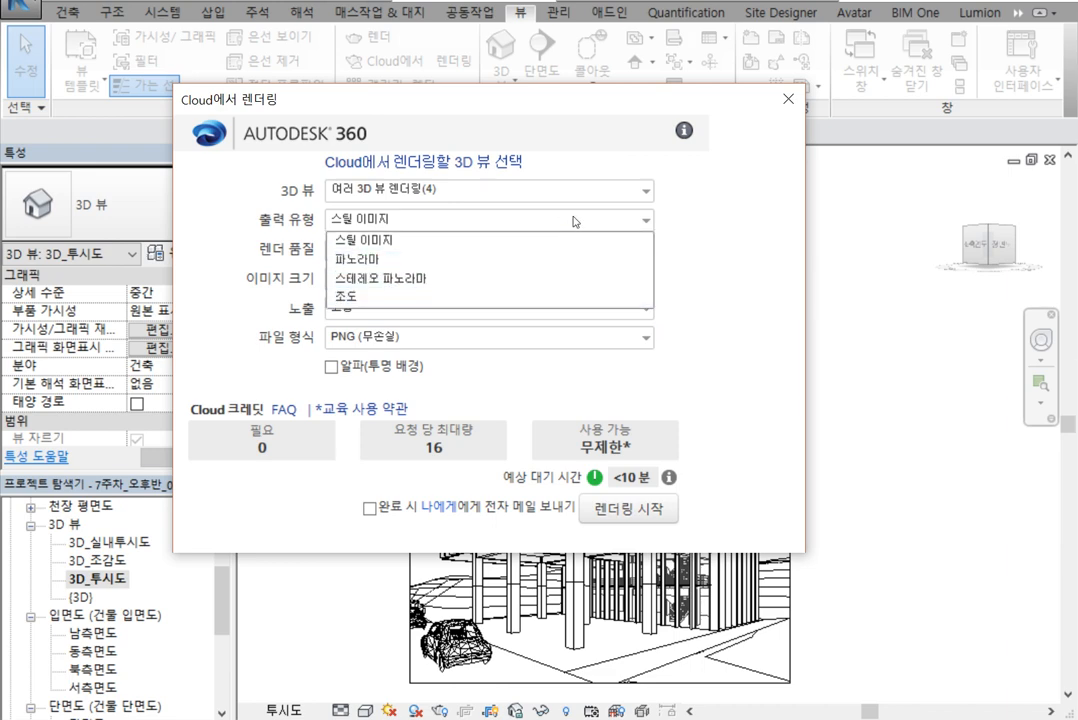
left_click(565, 240)
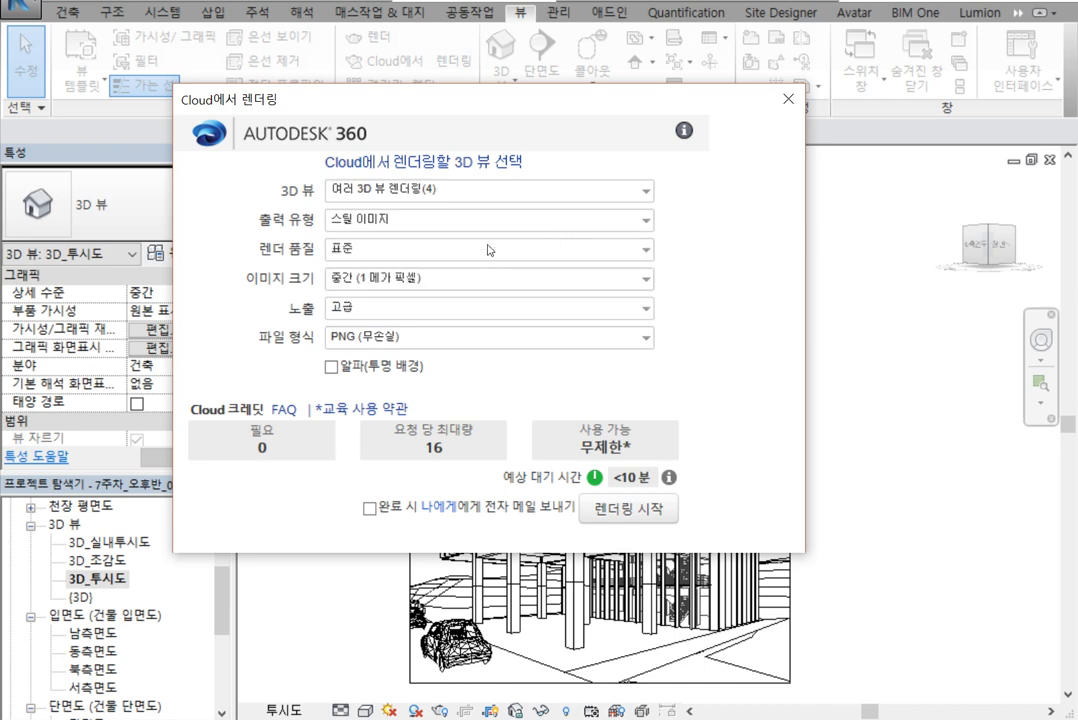
left_click(488, 249)
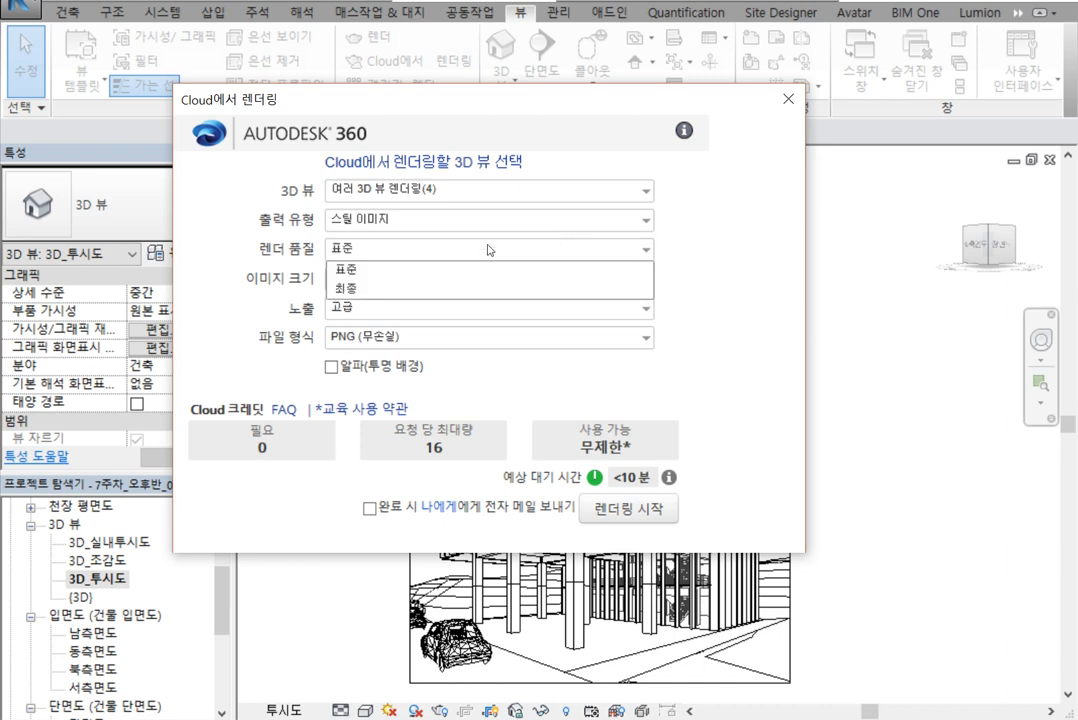
left_click(393, 270)
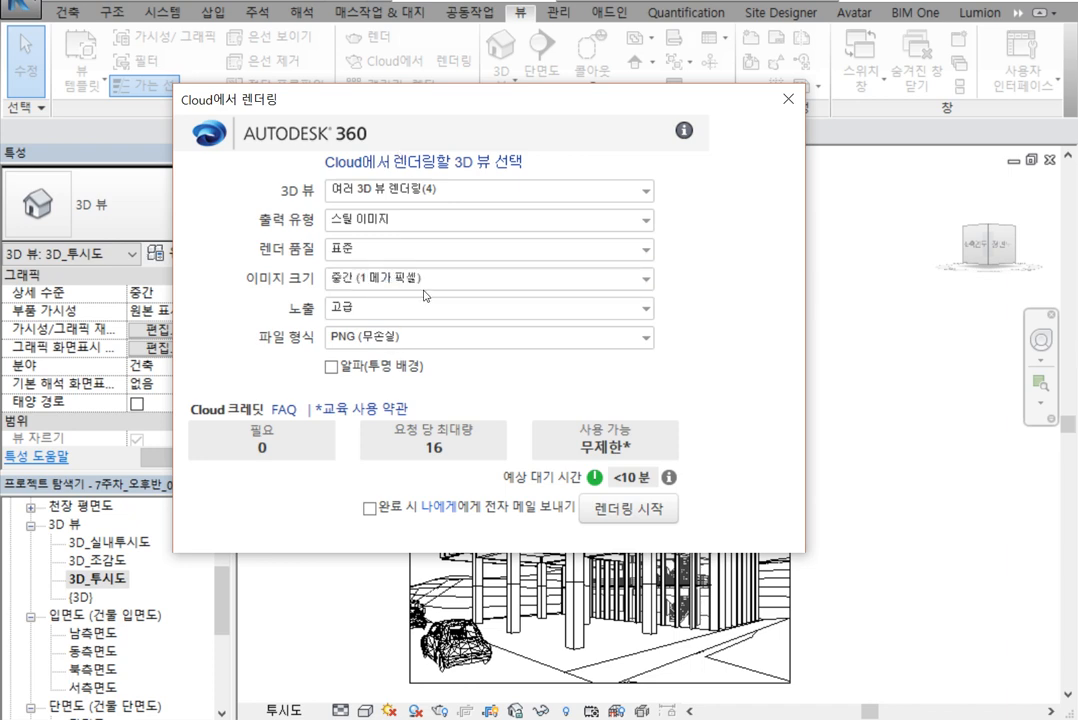
Review the image size, exposure and file format options available for the cloud rendering
left_click(424, 279)
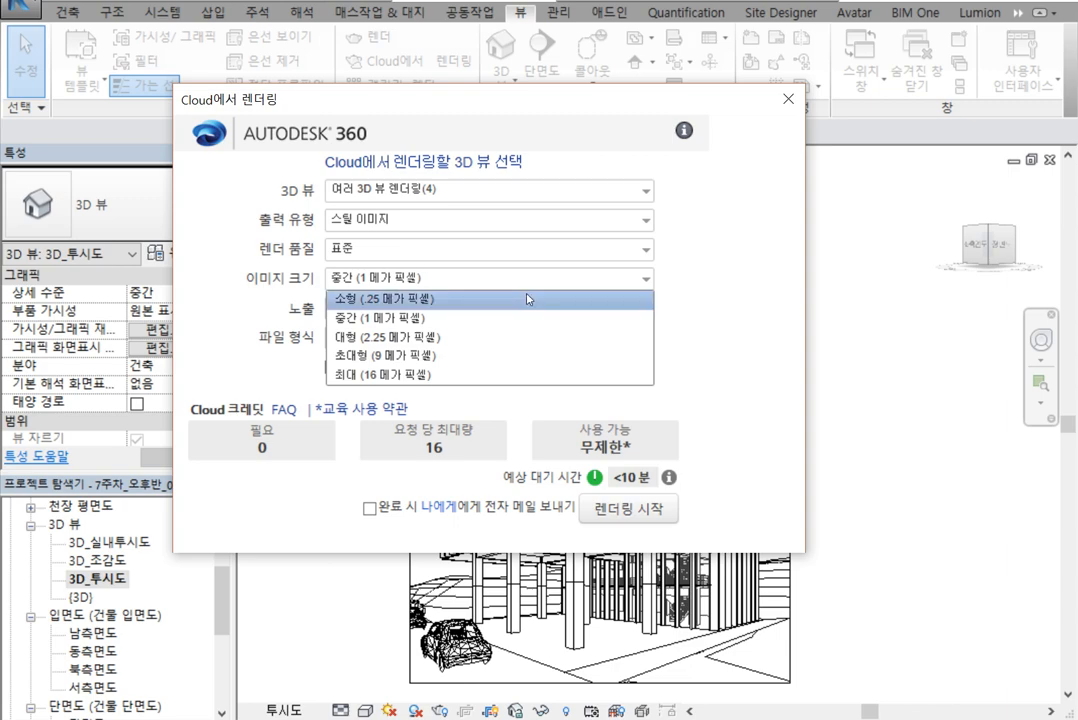
left_click(646, 279)
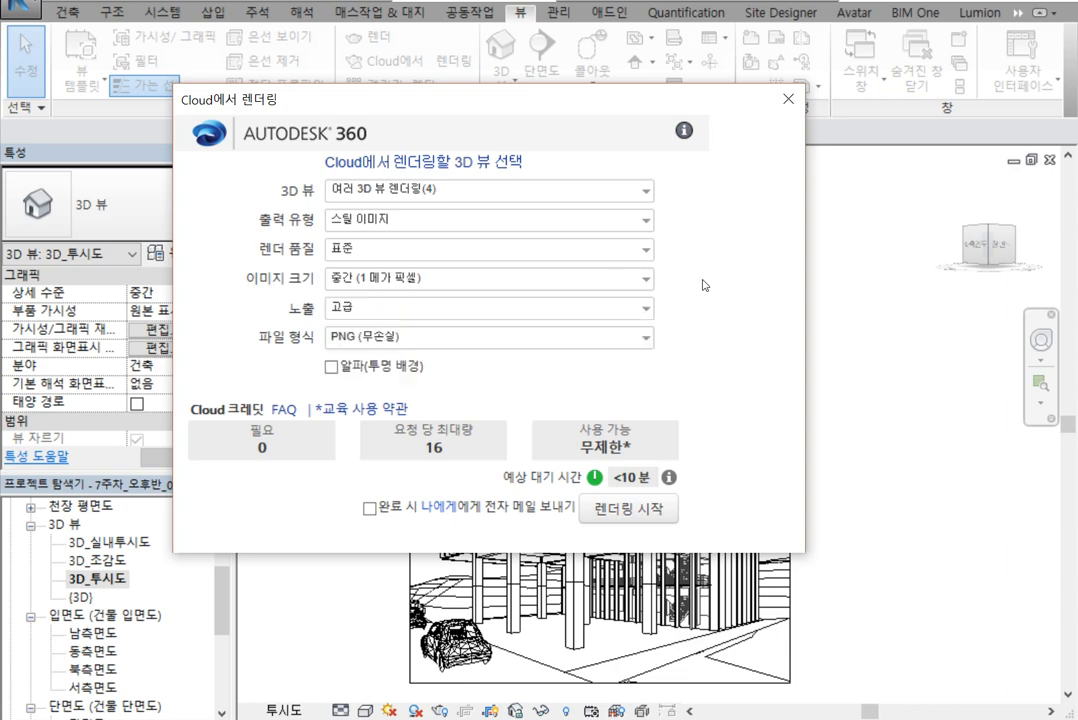
left_click(545, 312)
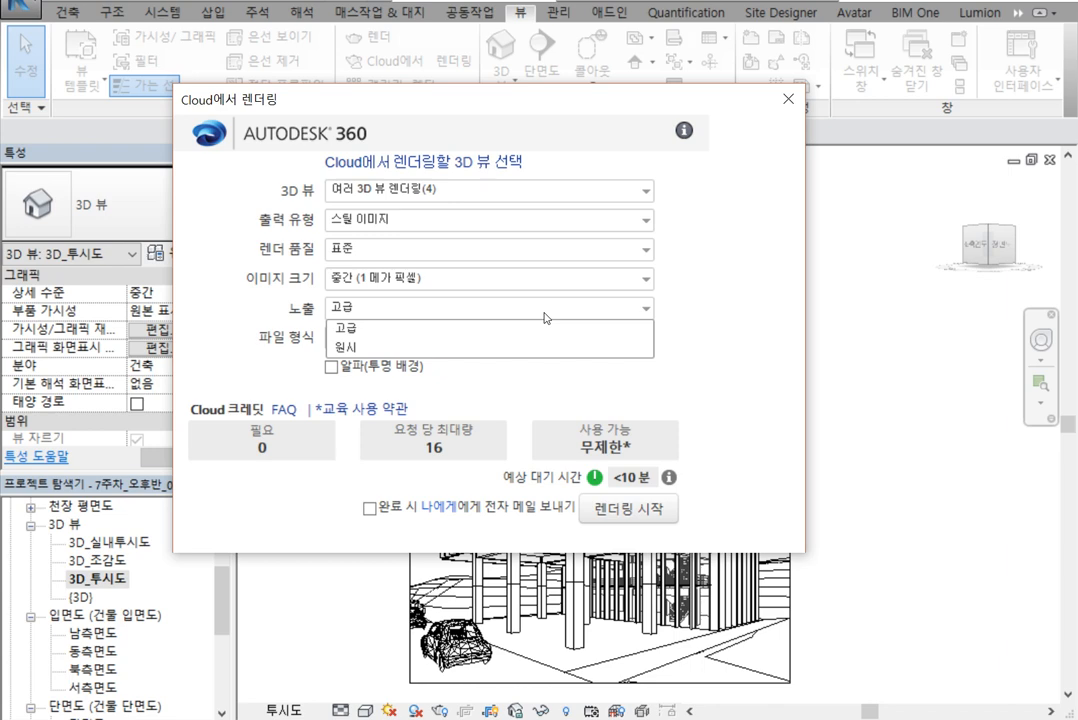
left_click(646, 308)
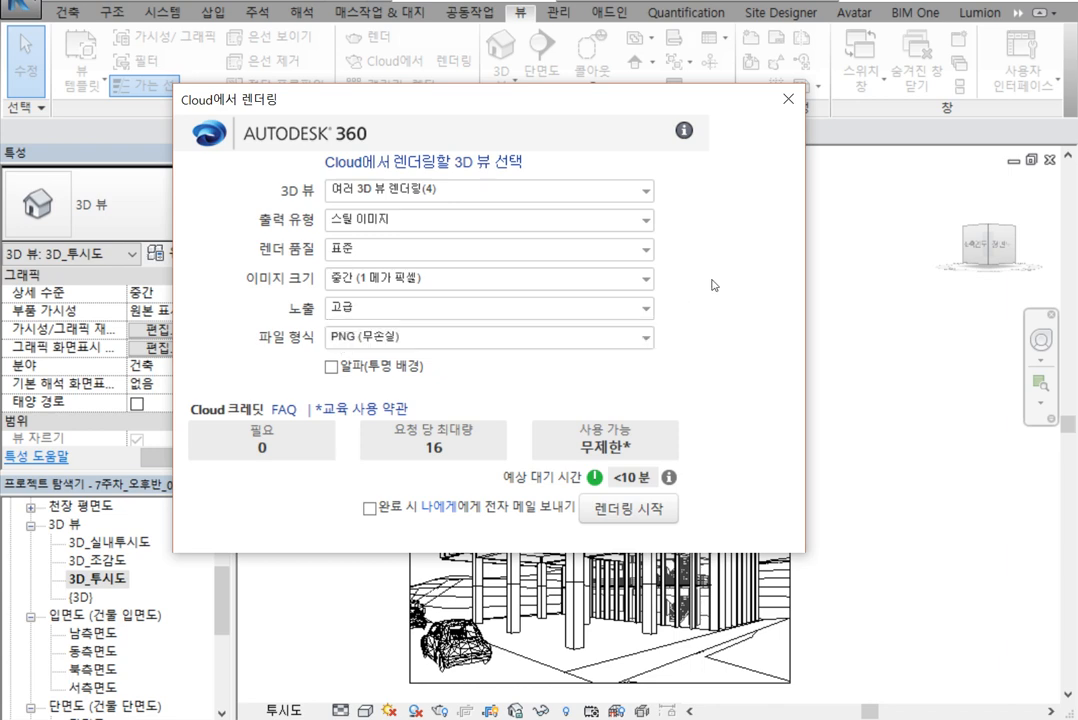
left_click(600, 340)
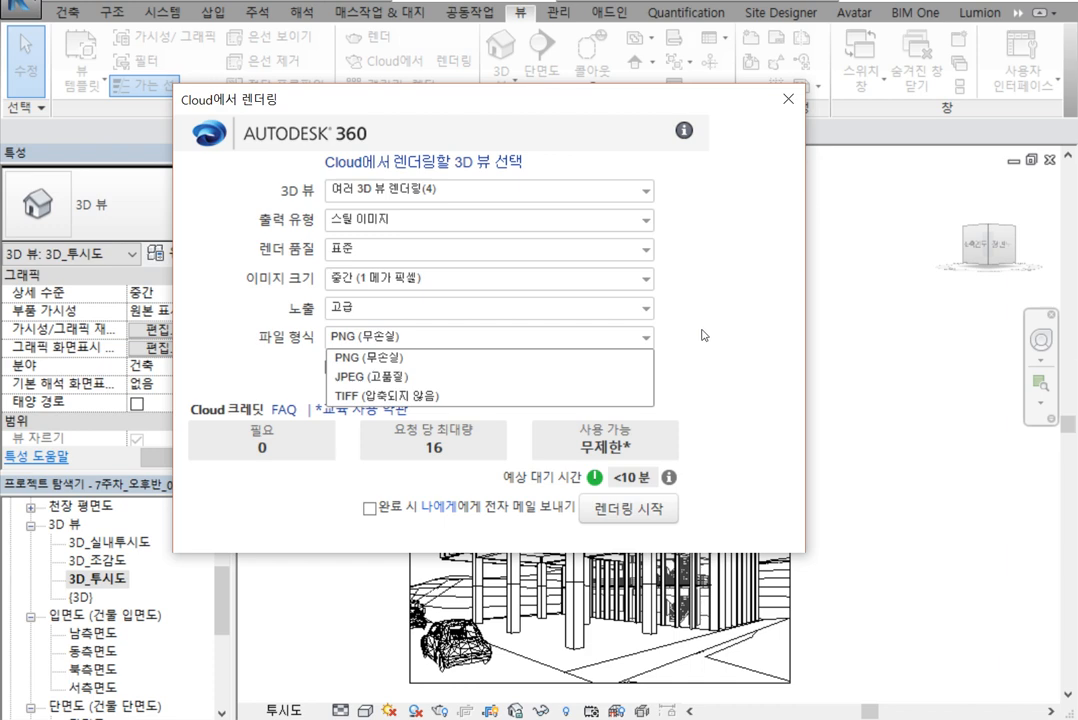
Set the cloud rendering's image size to 최대 (16 메가 픽셀)
left_click(598, 283)
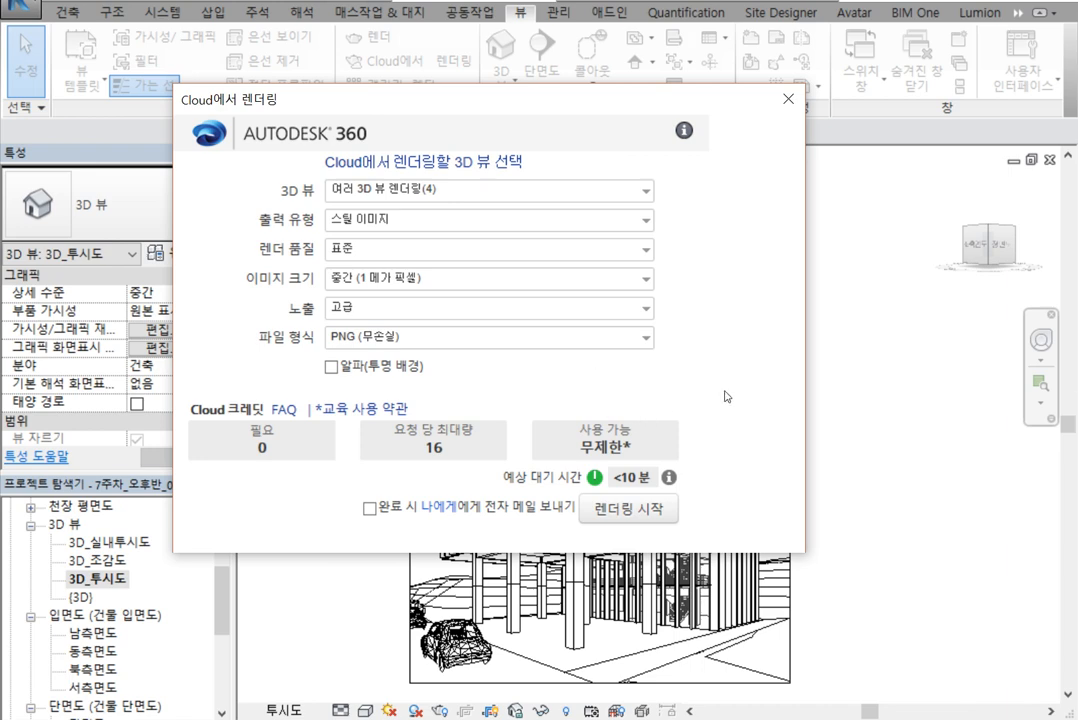
left_click(647, 279)
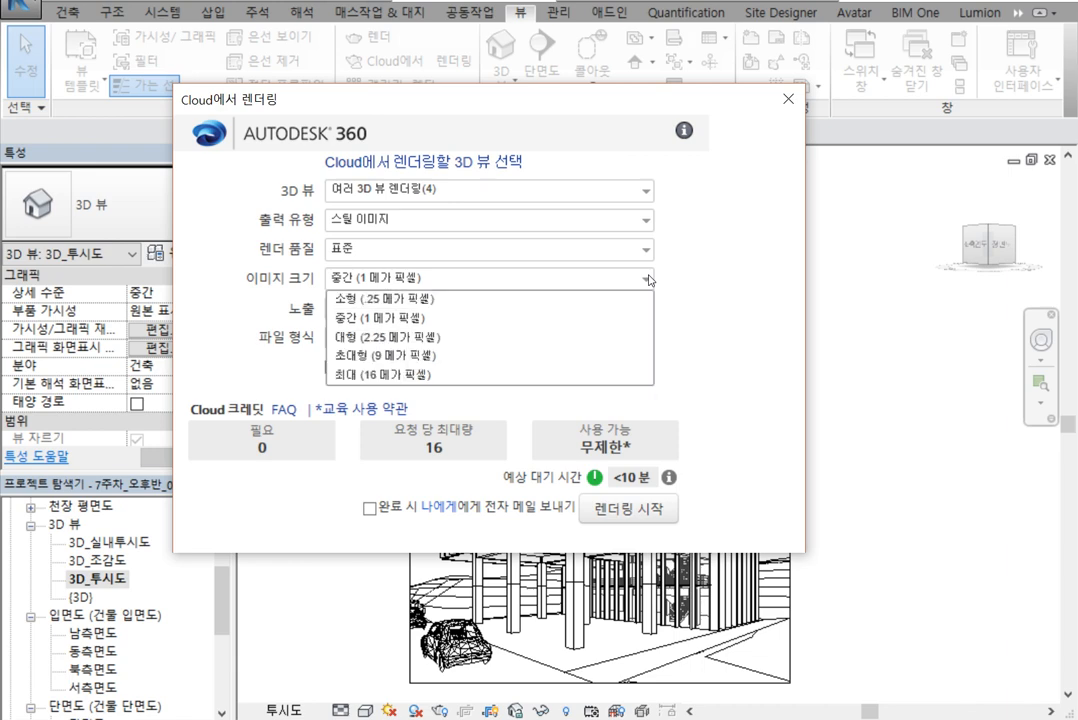
left_click(453, 376)
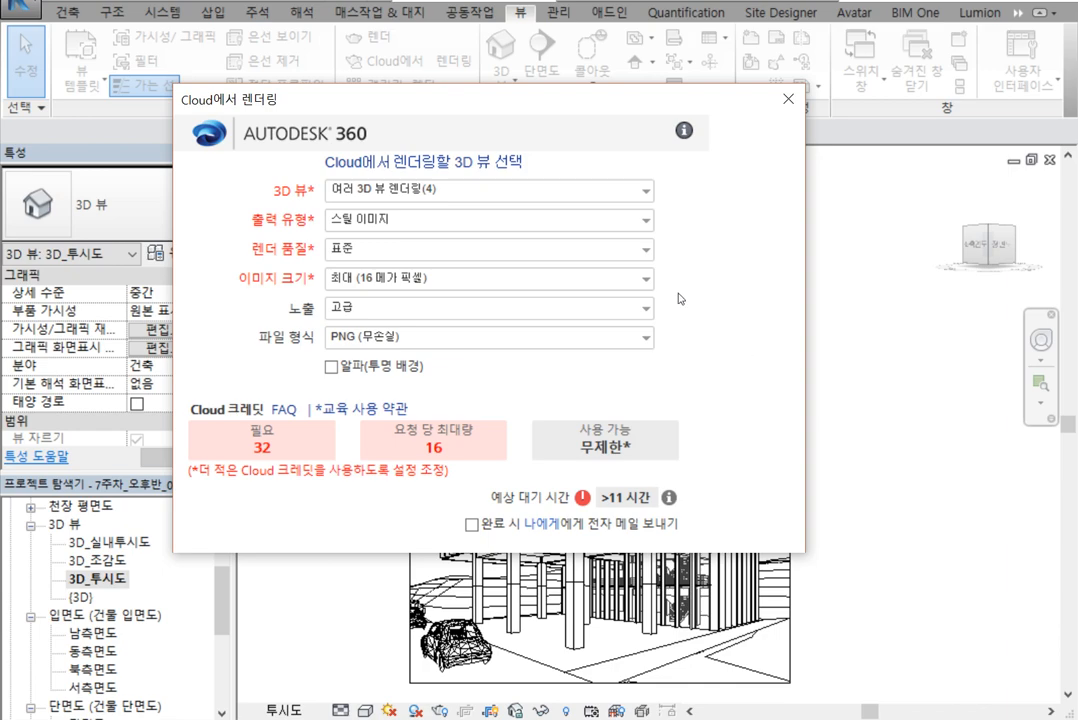
Set the cloud rendering's image size to 대형 (2.25 메가 픽셀), then start rendering with an e-mail notification on completion
left_click(642, 279)
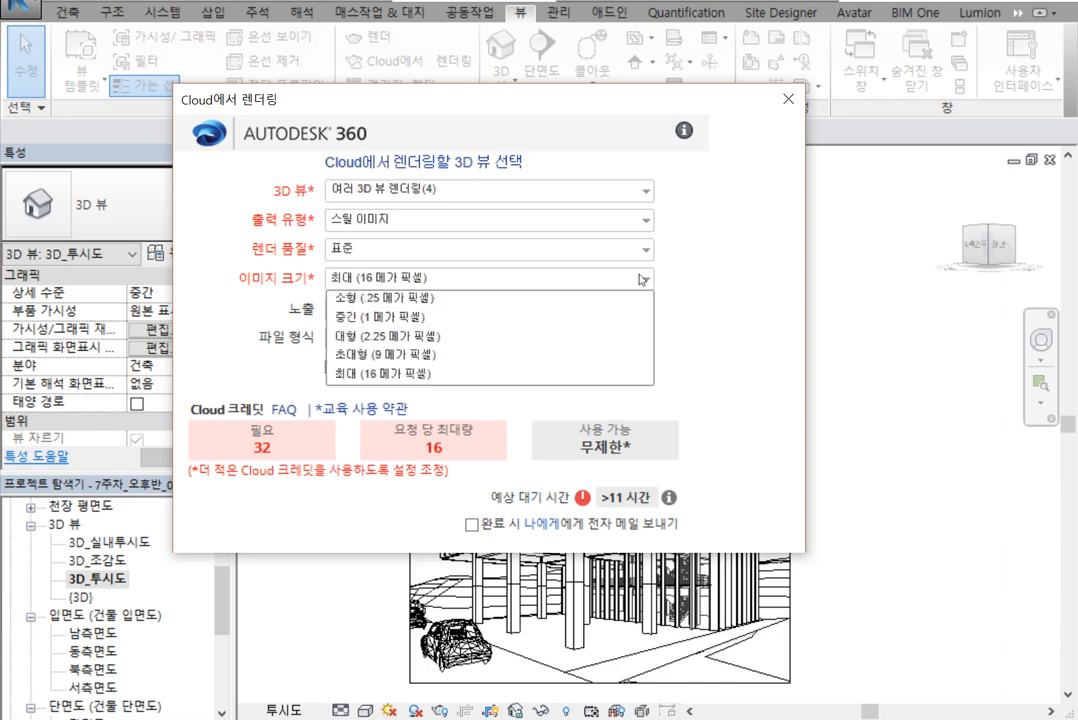
left_click(462, 353)
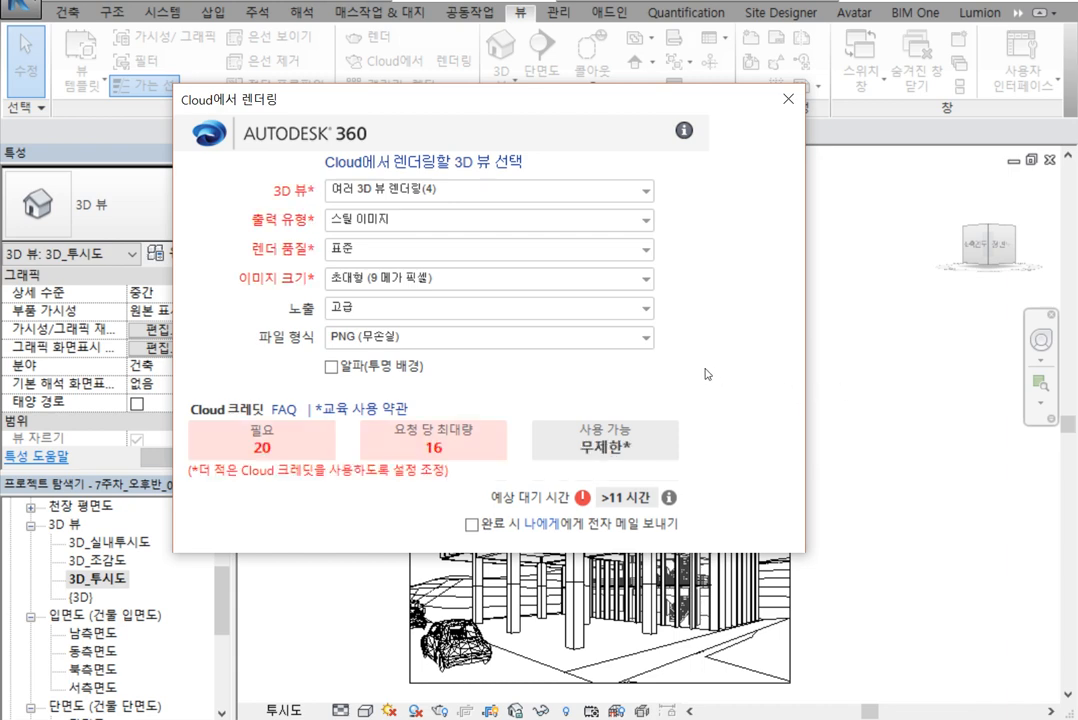
left_click(646, 278)
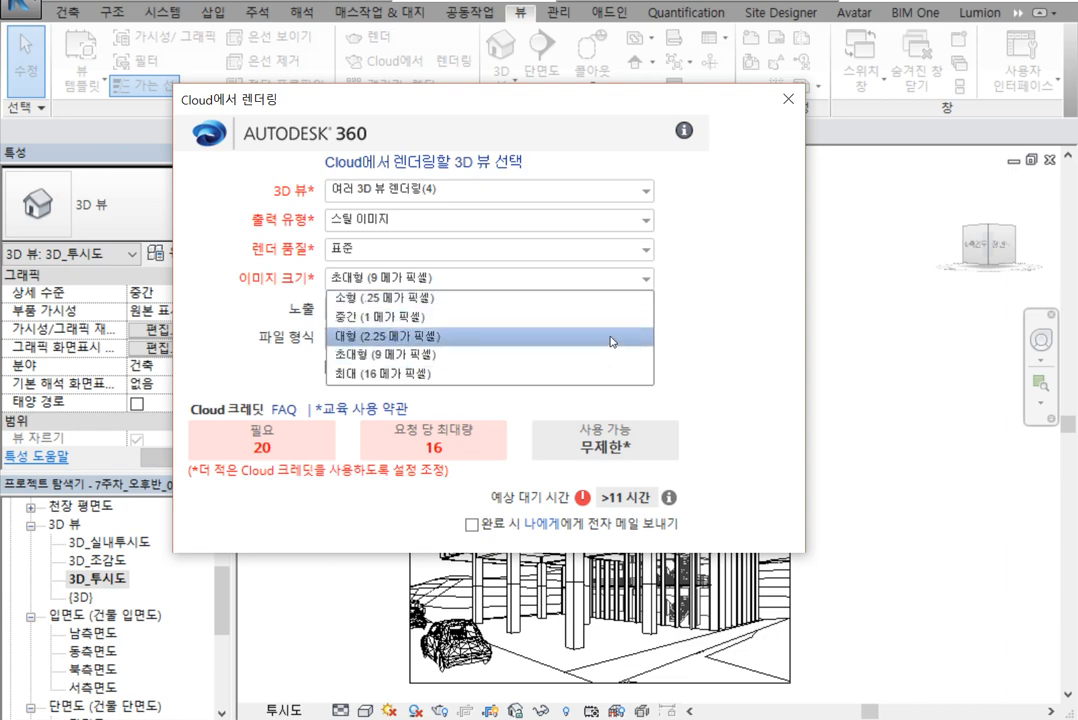
left_click(613, 337)
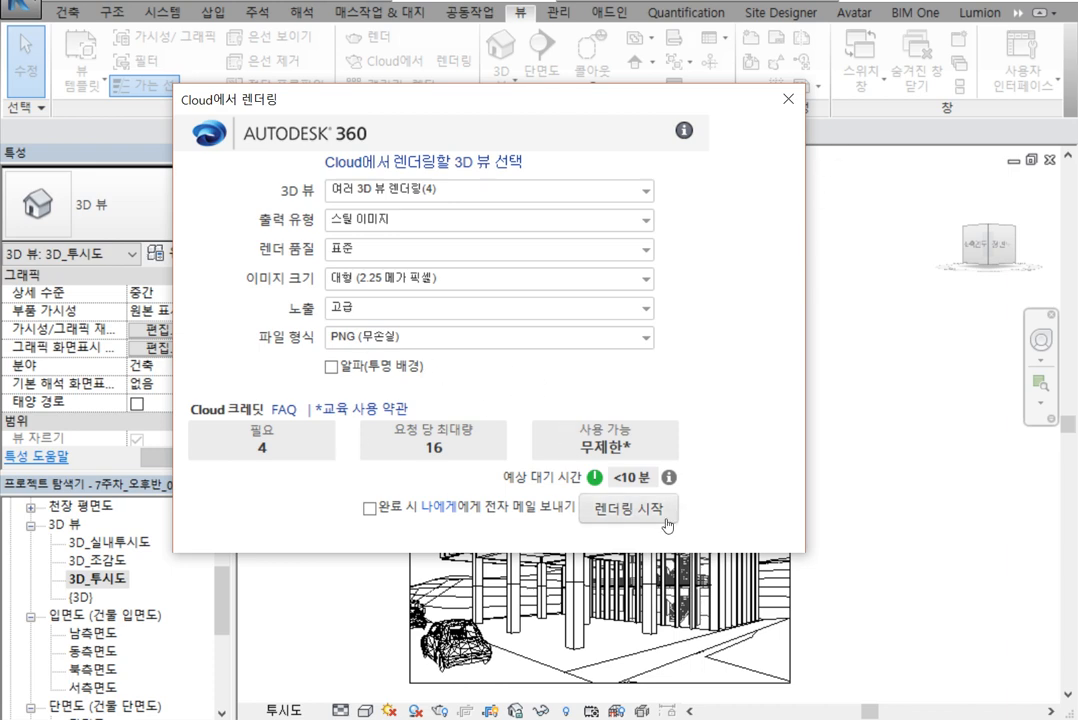
left_click(371, 510)
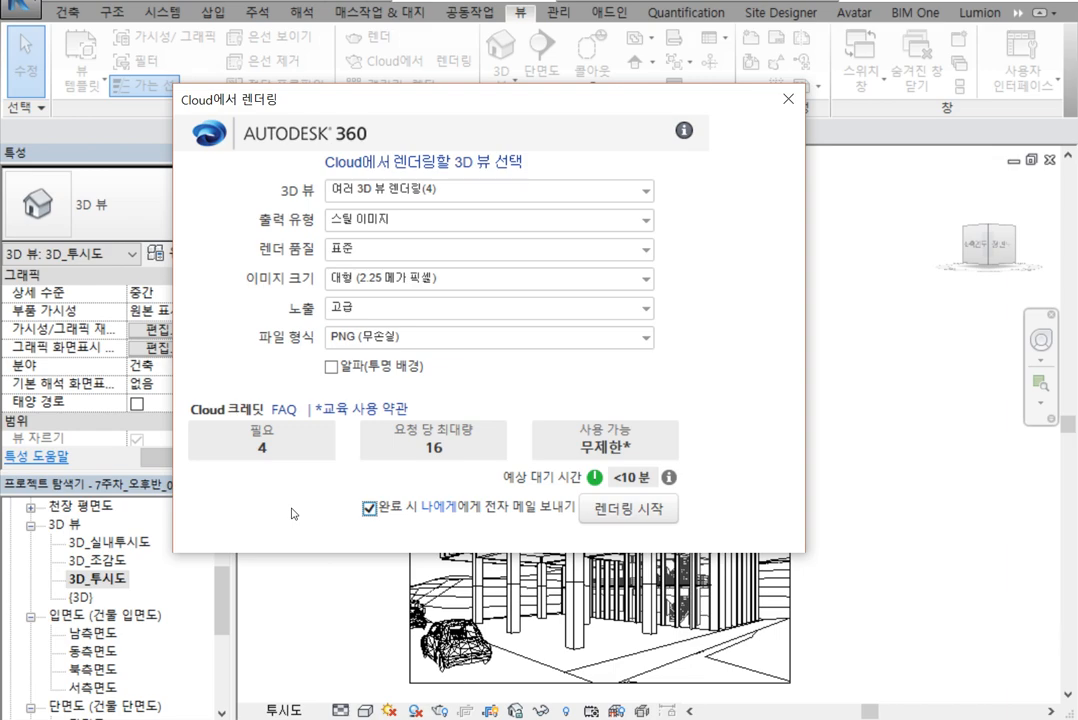
left_click(620, 515)
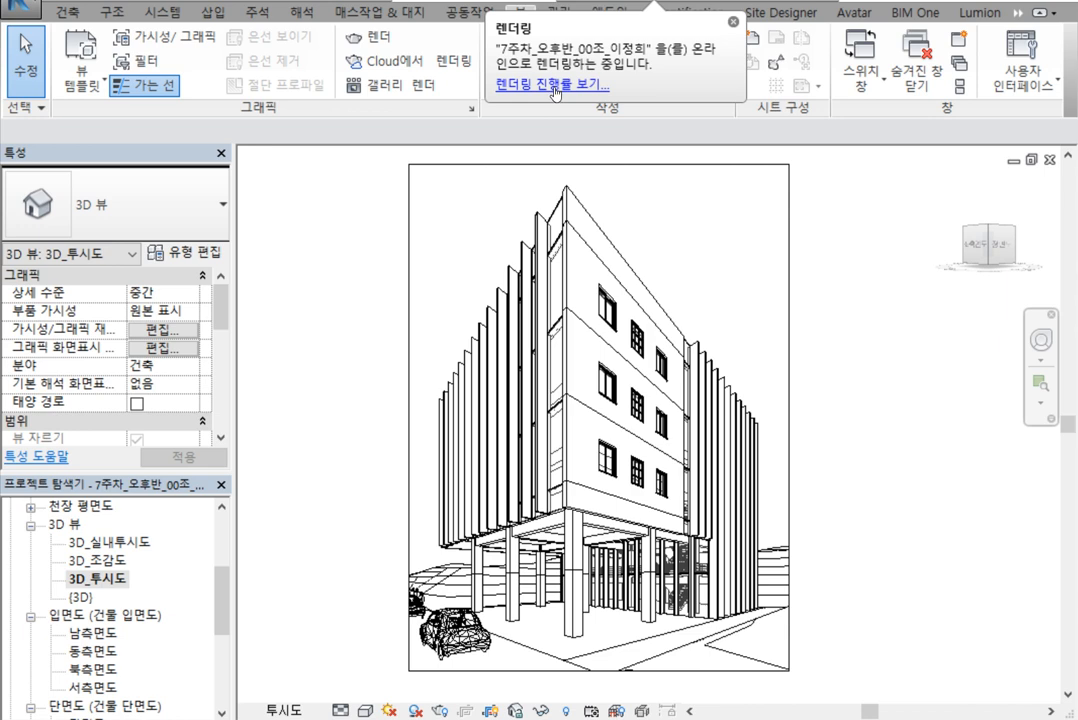
Open the online rendering gallery and view the {3D} site rendering of the project at full size
left_click(417, 95)
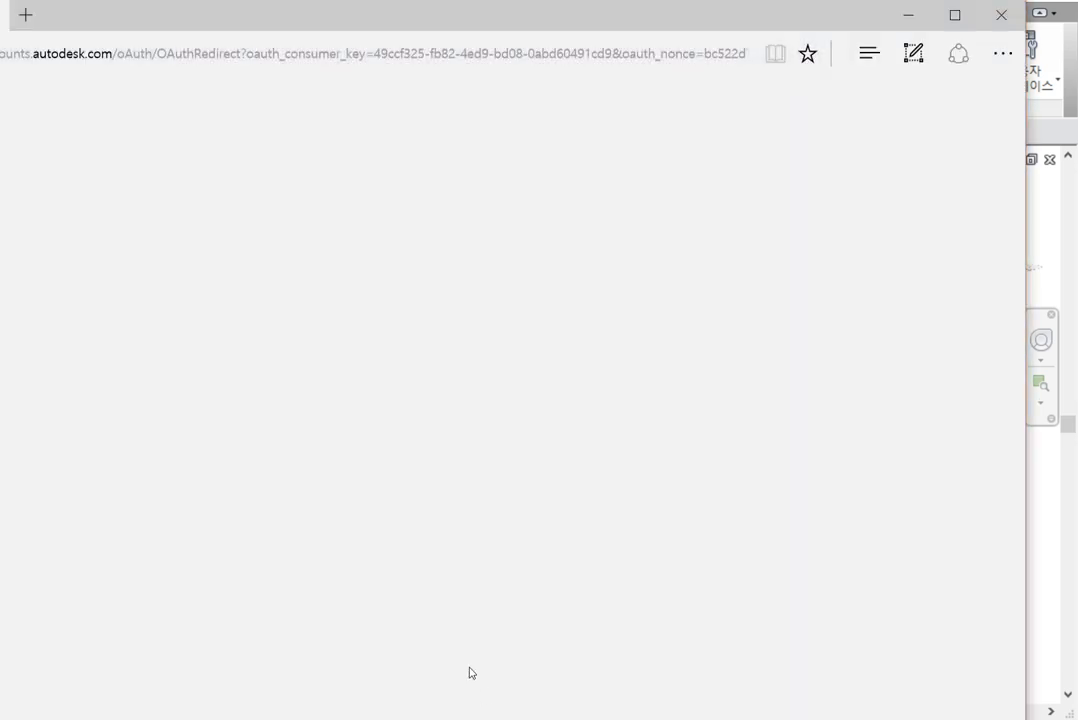
left_click(955, 15)
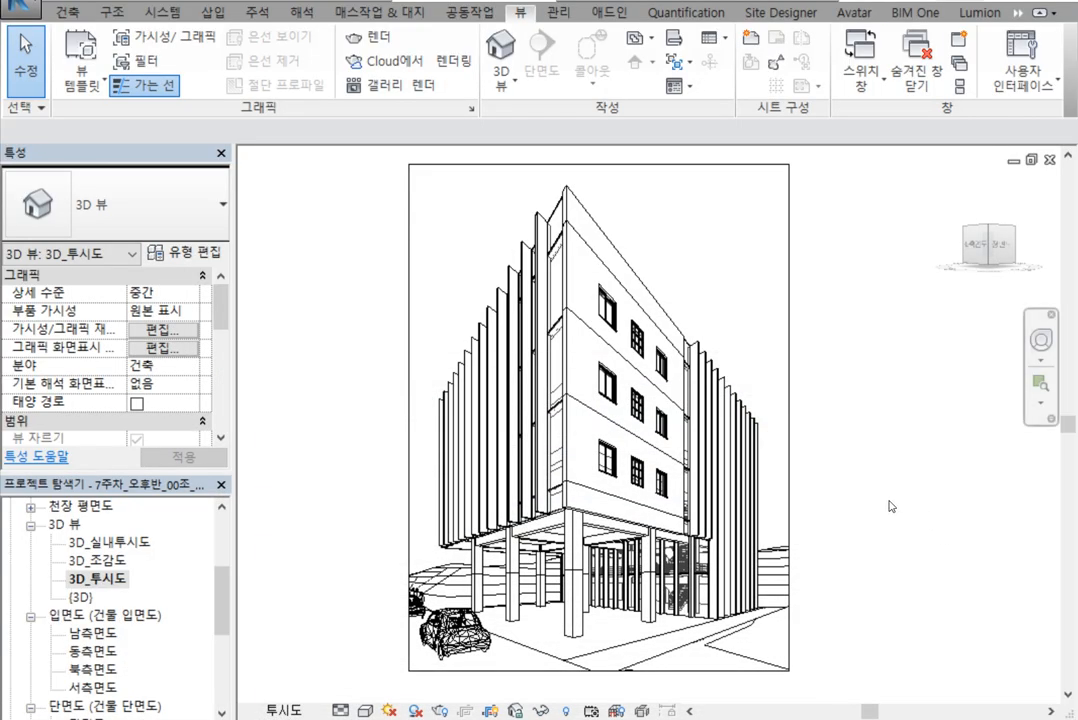
scroll(890, 498, "down", 2)
middle_click_drag(909, 592, 818, 582)
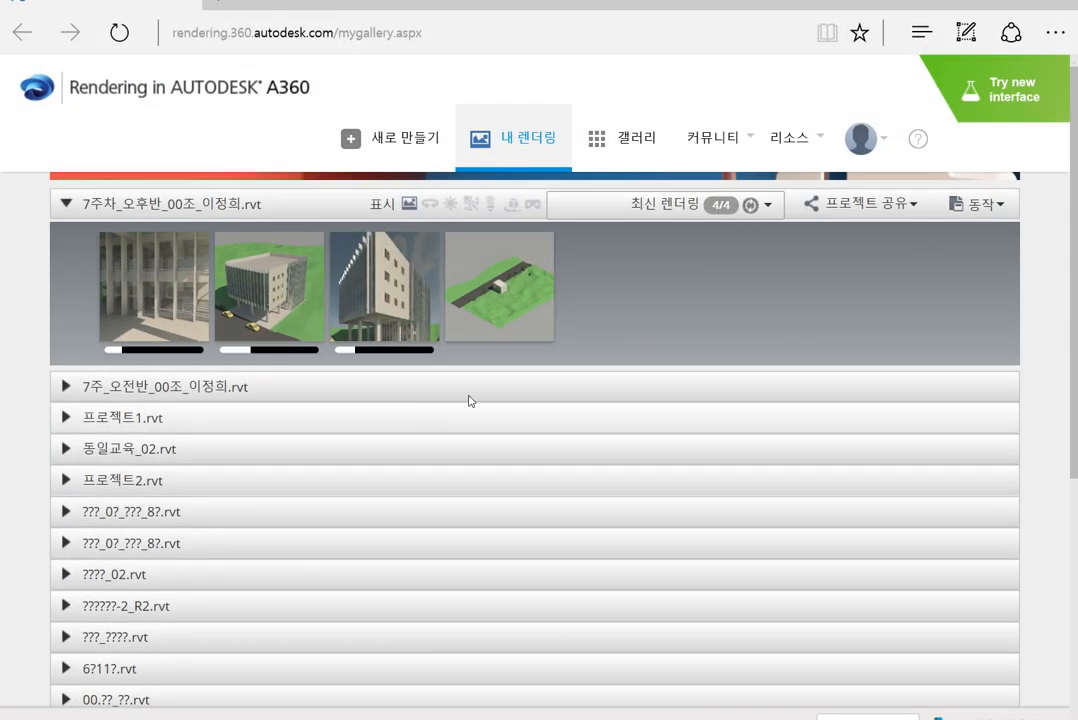
left_click(494, 291)
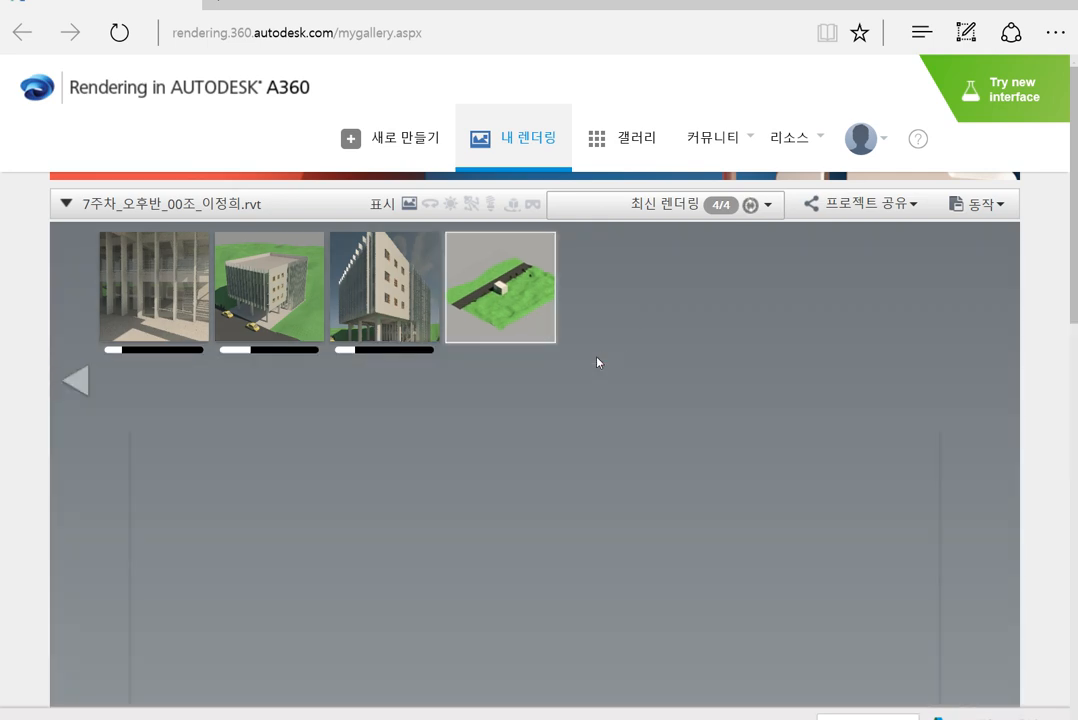
scroll(620, 440, "down", 3)
scroll(503, 469, "up", 3)
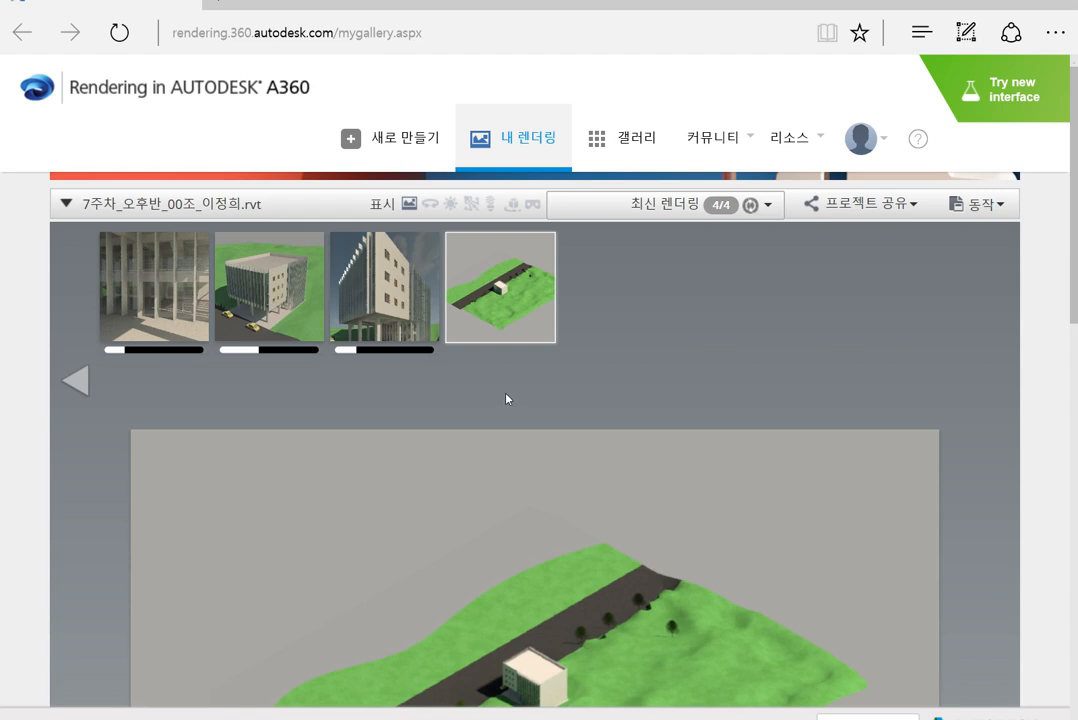
Open the new-settings re-render options for the {3D} rendering and choose 최종 as the render quality
mouse_move(543, 328)
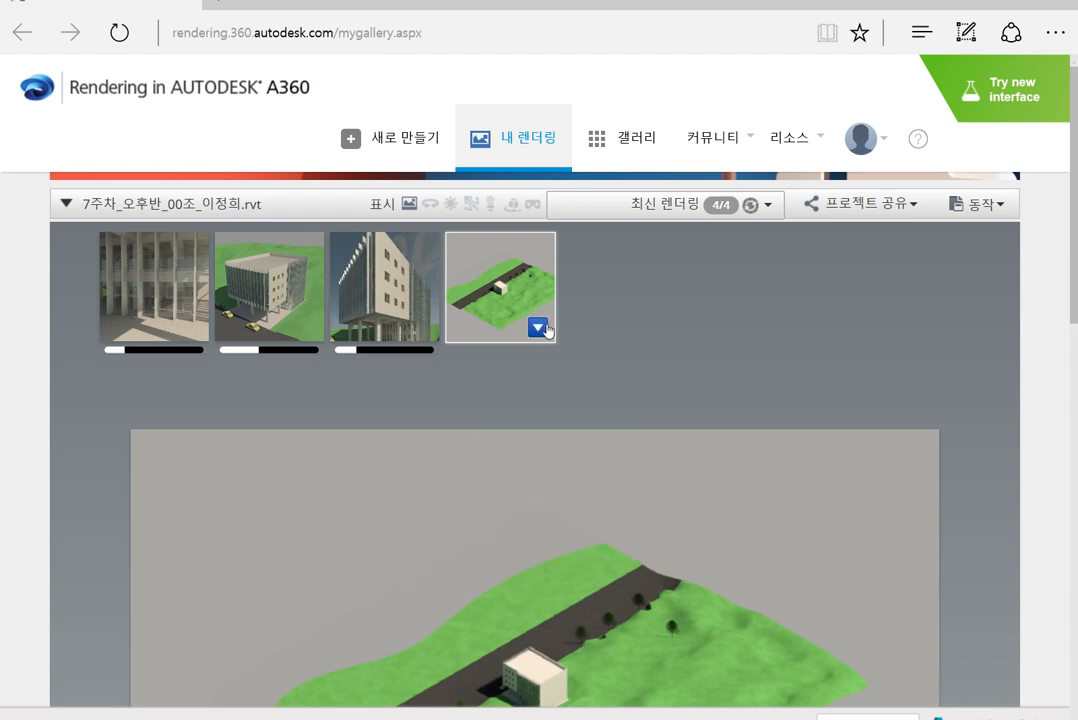
left_click(538, 329)
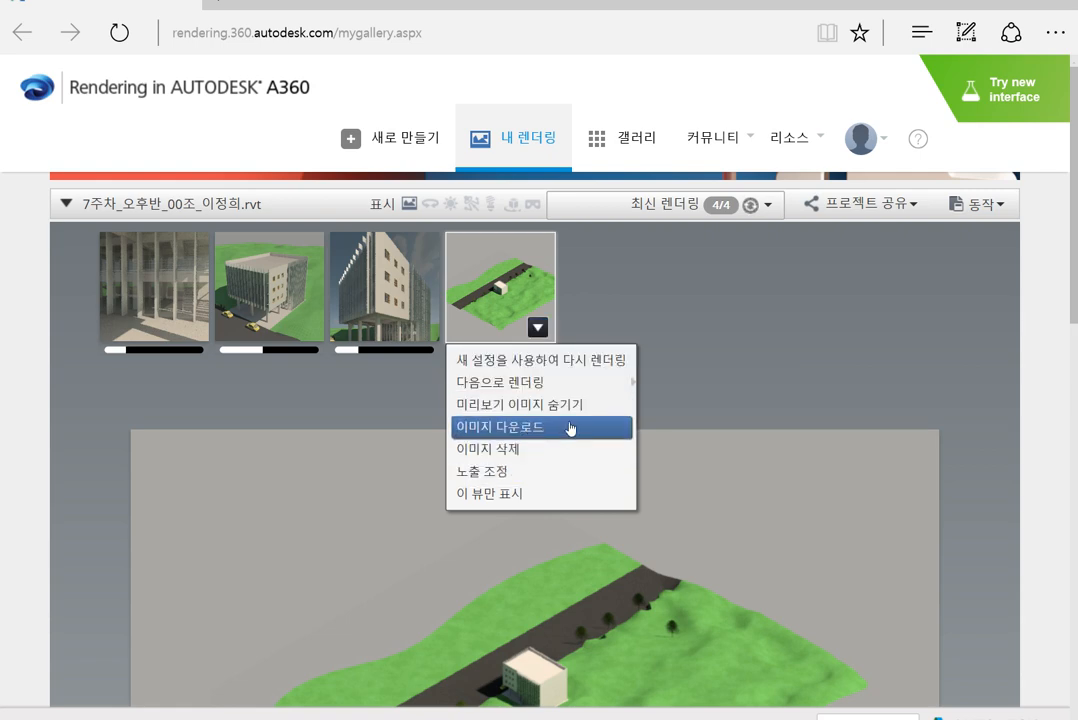
left_click(555, 365)
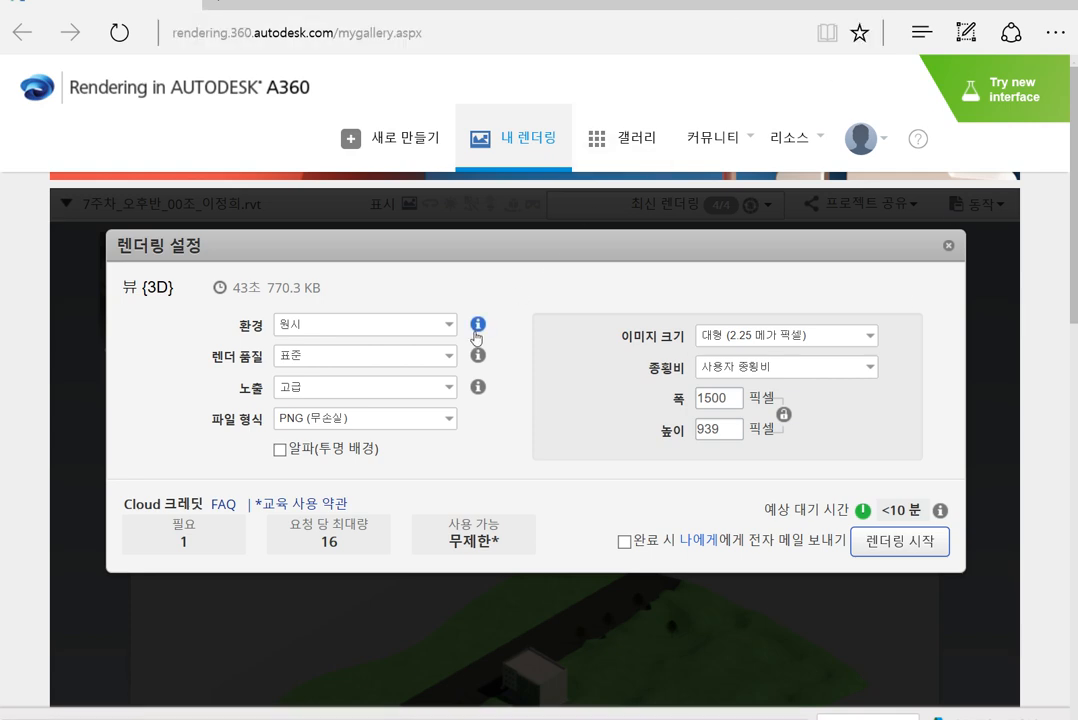
left_click(447, 356)
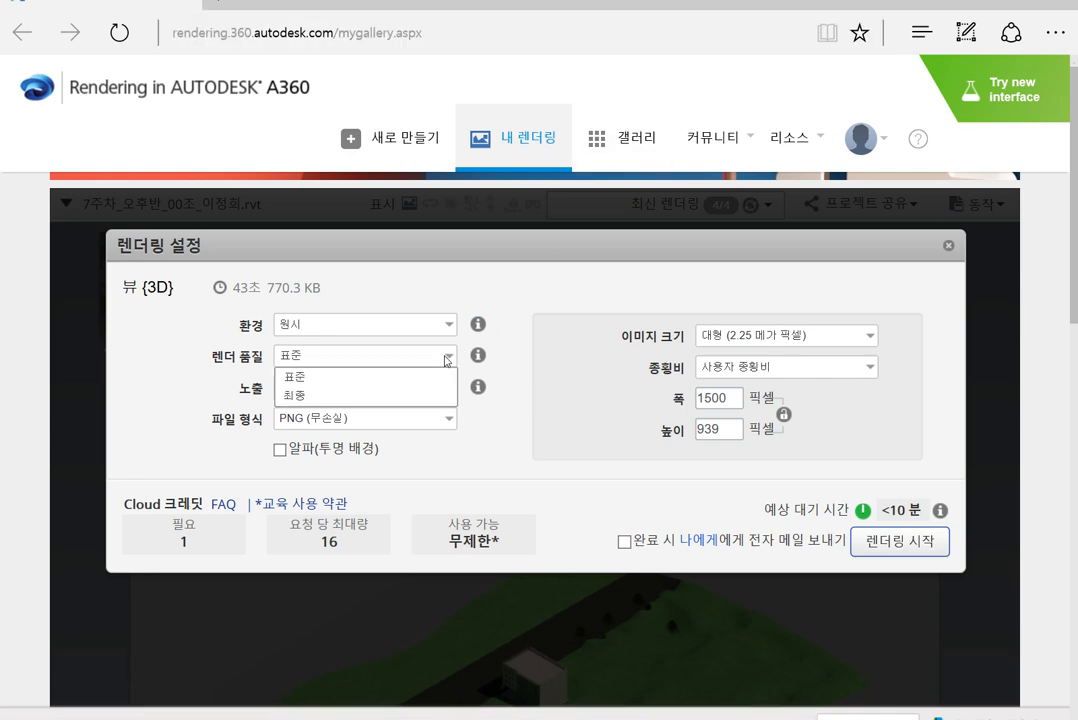
left_click(350, 395)
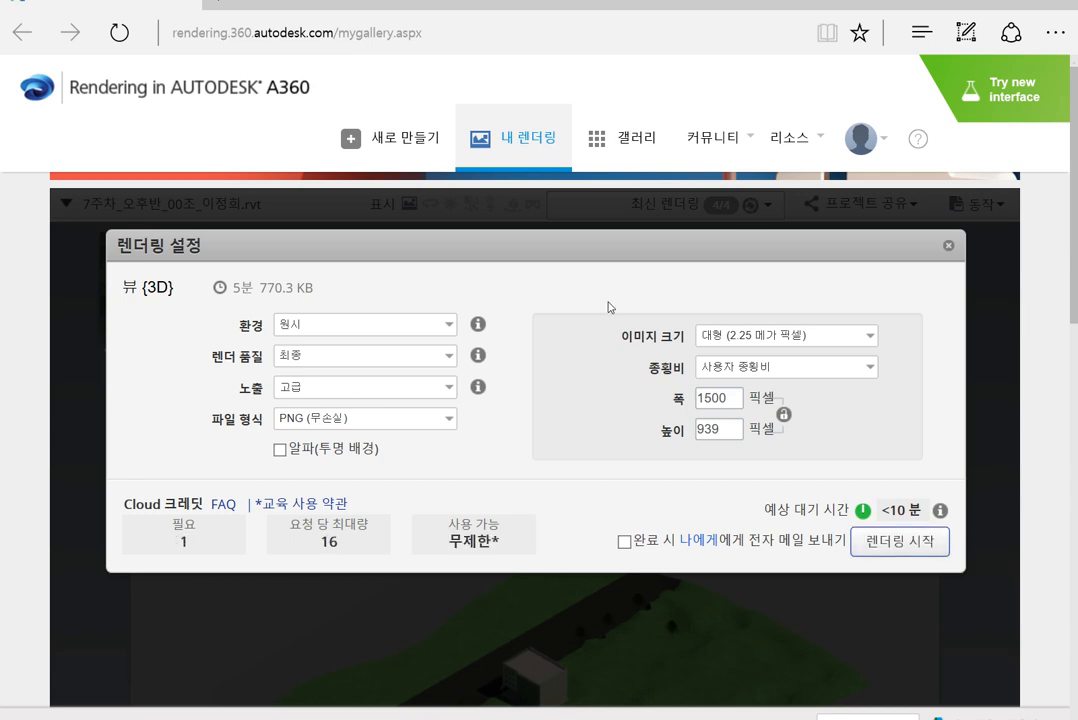
Try the 원시 exposure for the {3D} re-rendering, switch back to 고급, and check the file format options
left_click(448, 392)
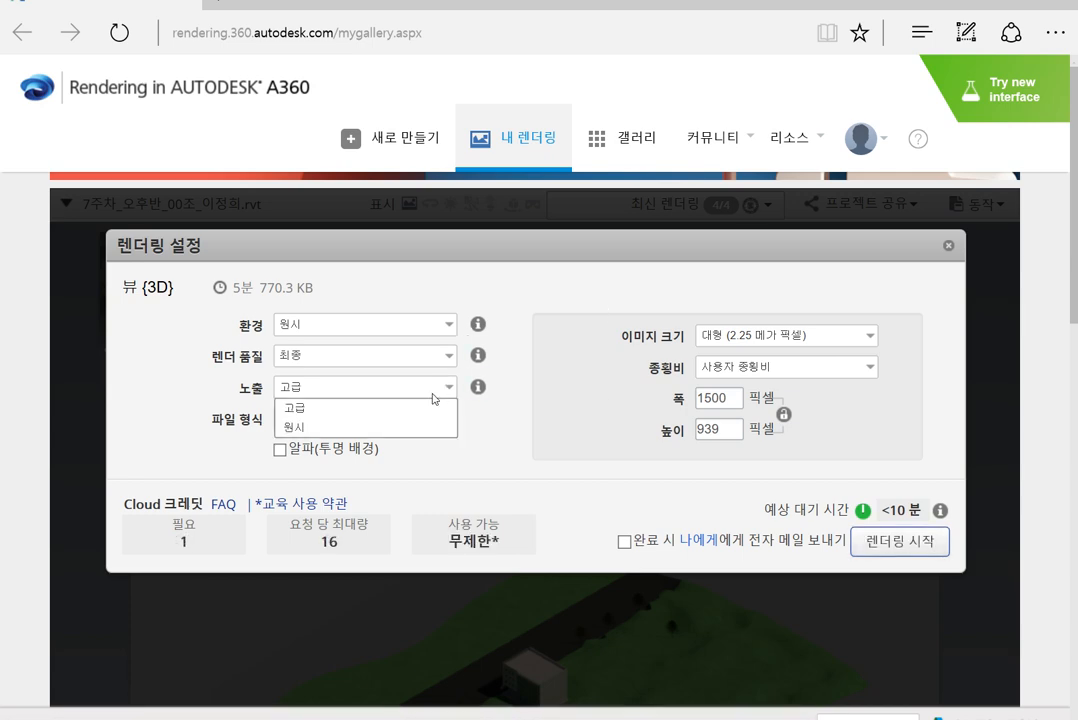
left_click(440, 427)
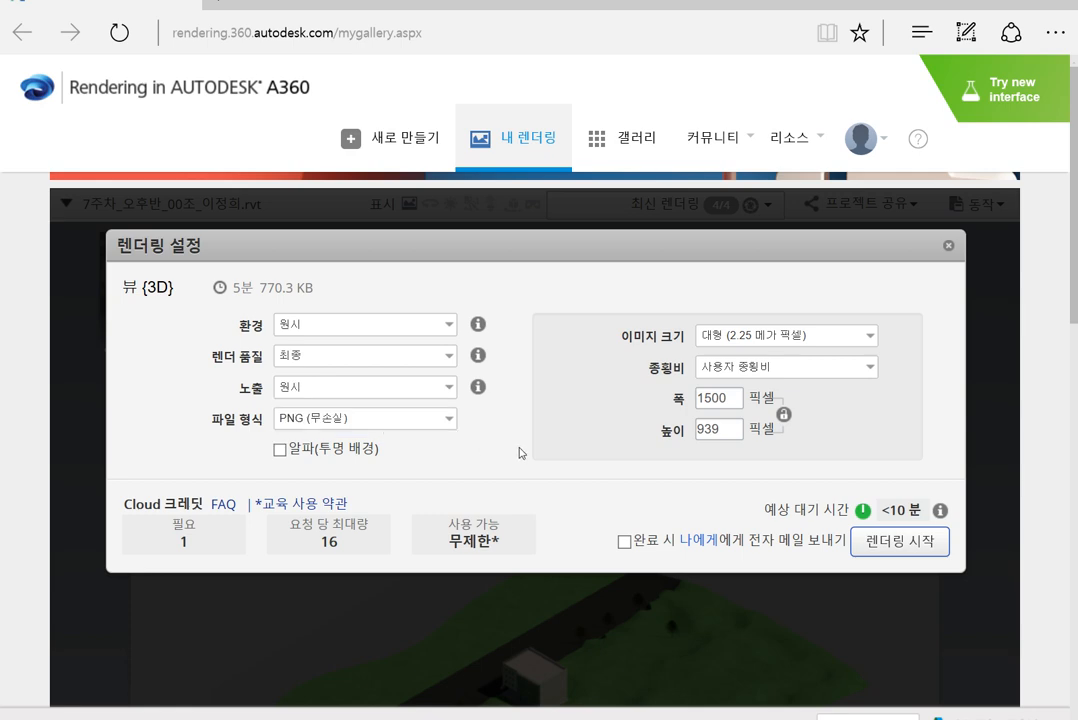
left_click(447, 388)
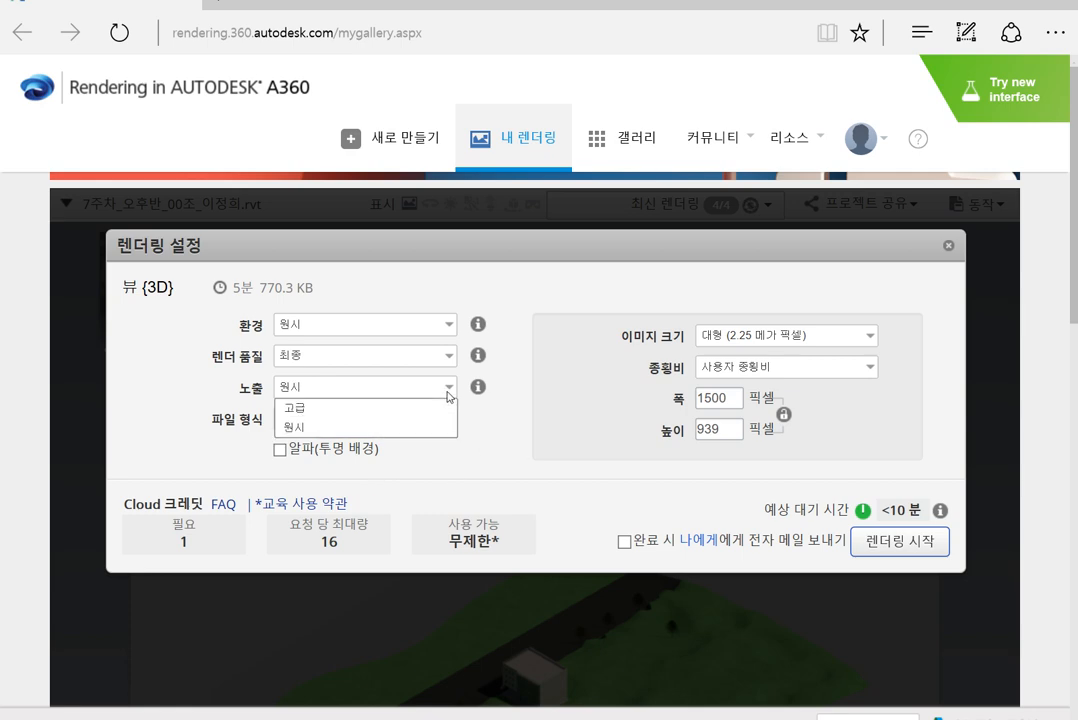
left_click(396, 416)
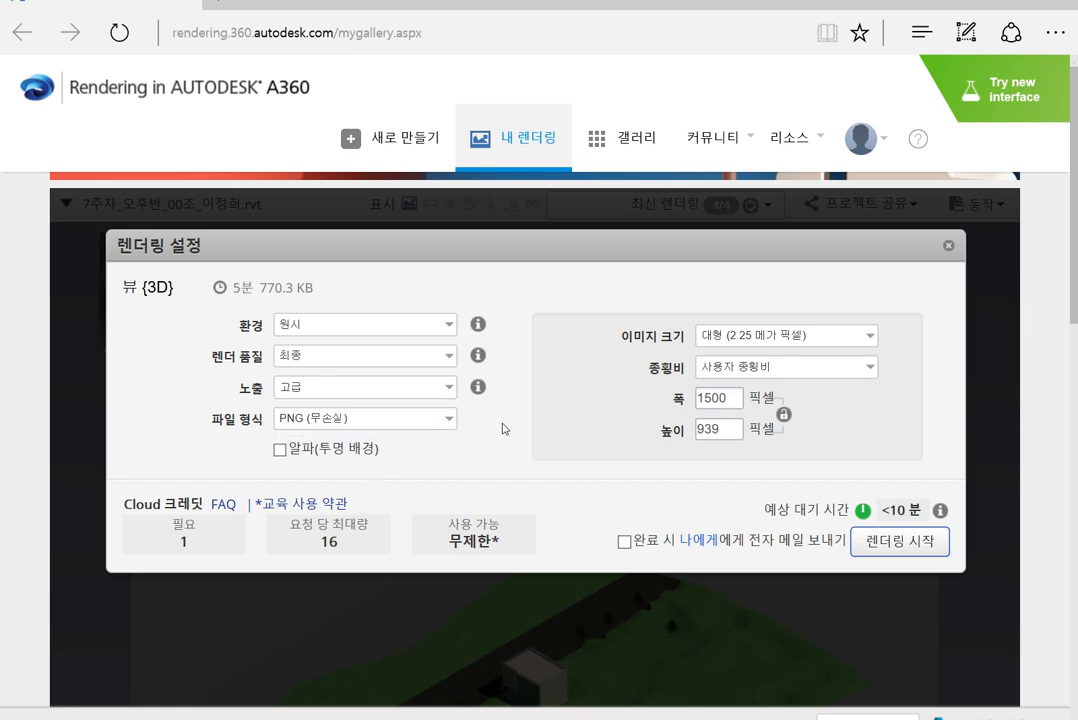
left_click(449, 420)
left_click(449, 420)
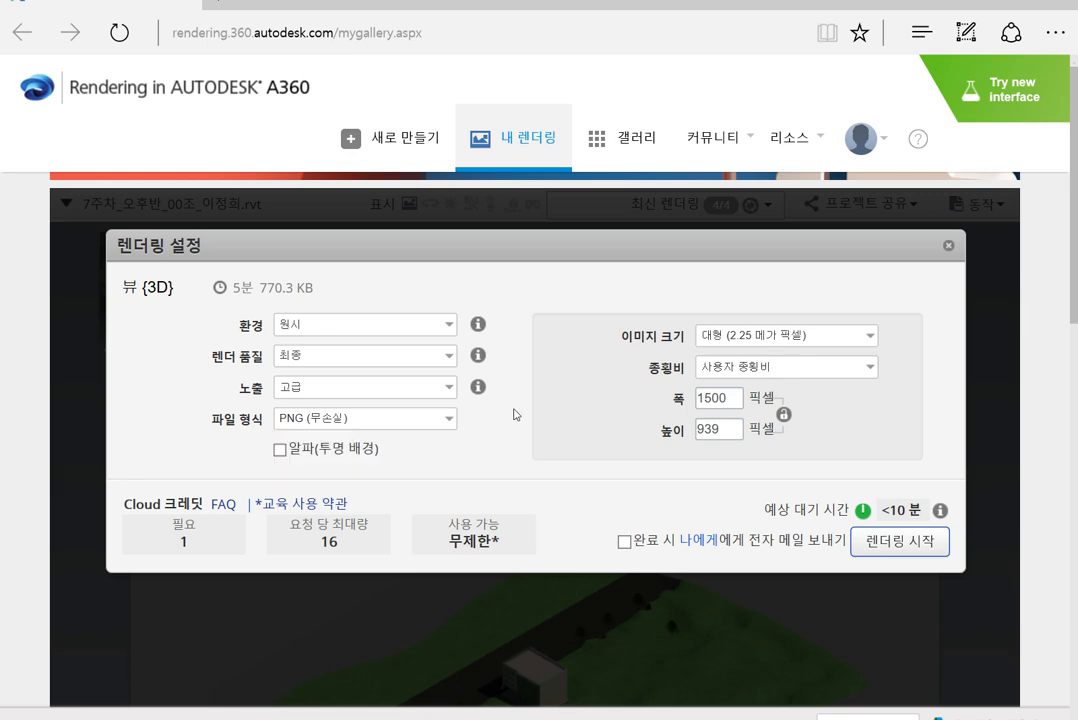
Review the image size, pixel width and aspect ratio options for the {3D} re-rendering, then close its settings without rendering
left_click(871, 337)
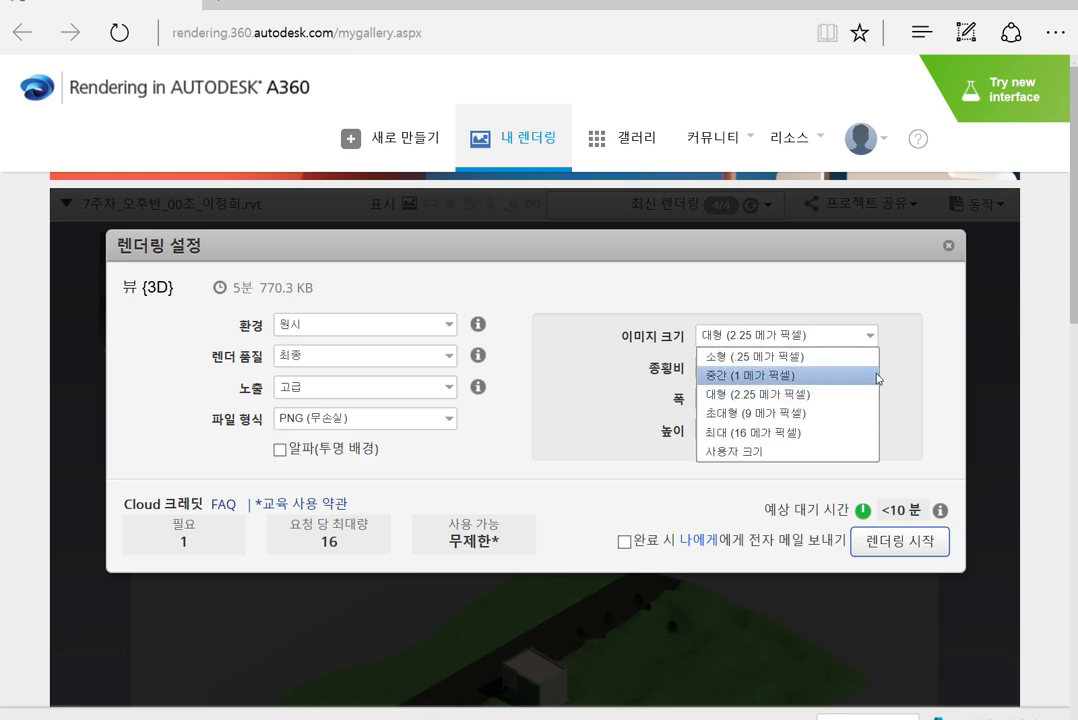
left_click(855, 394)
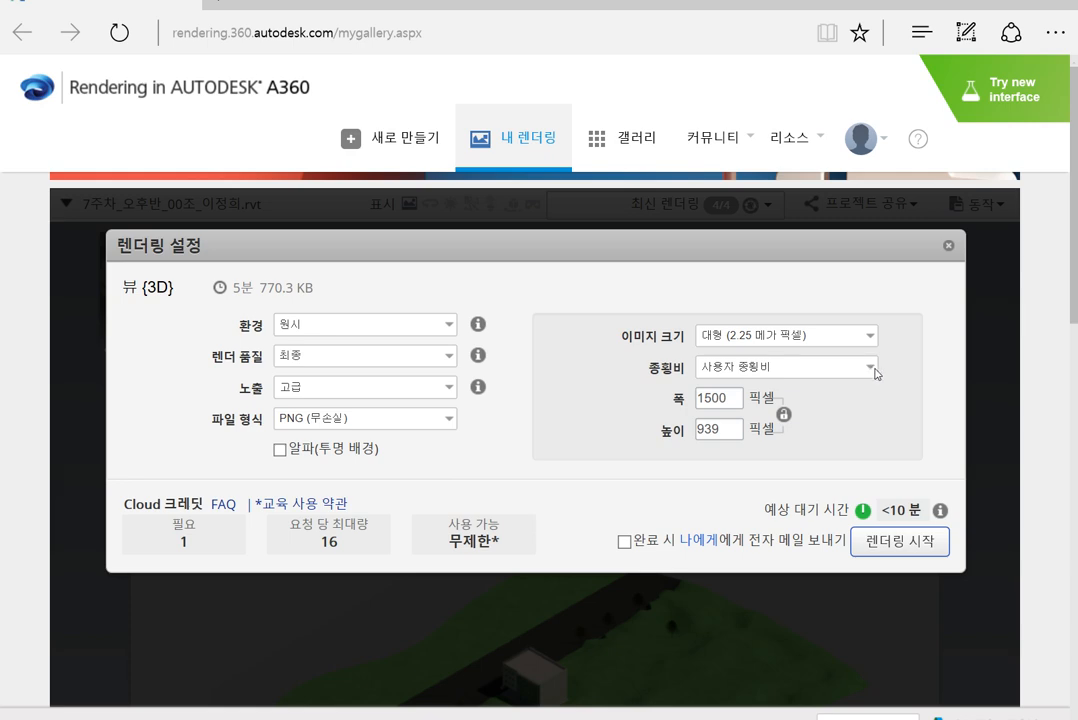
left_click_drag(728, 398, 690, 396)
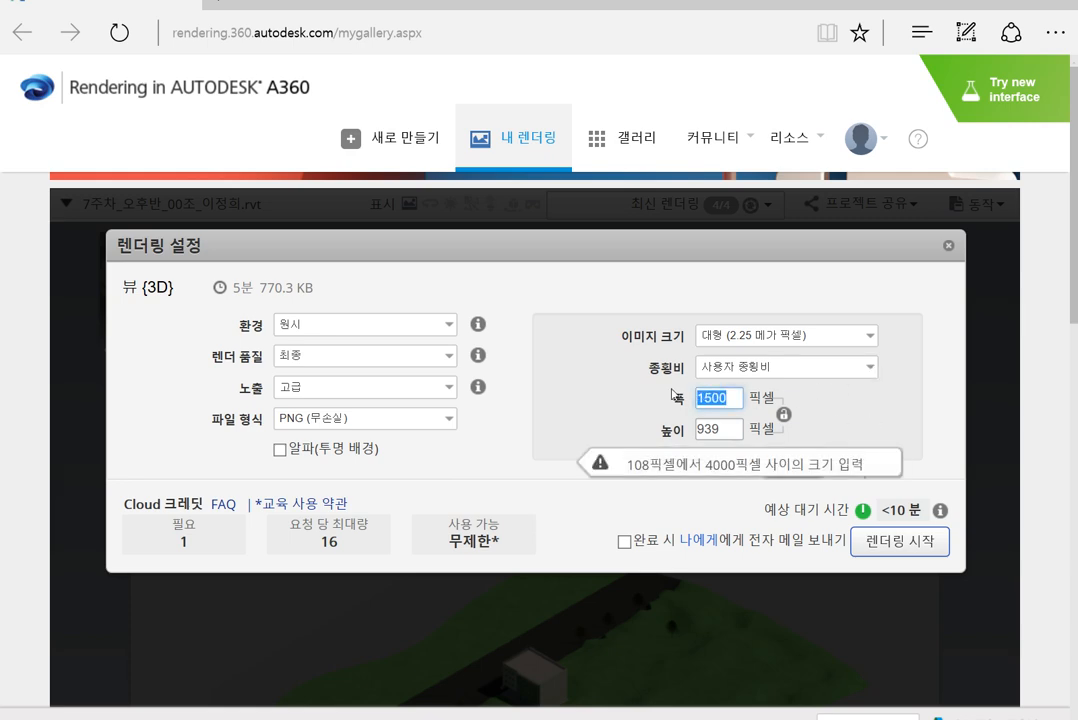
left_click(762, 369)
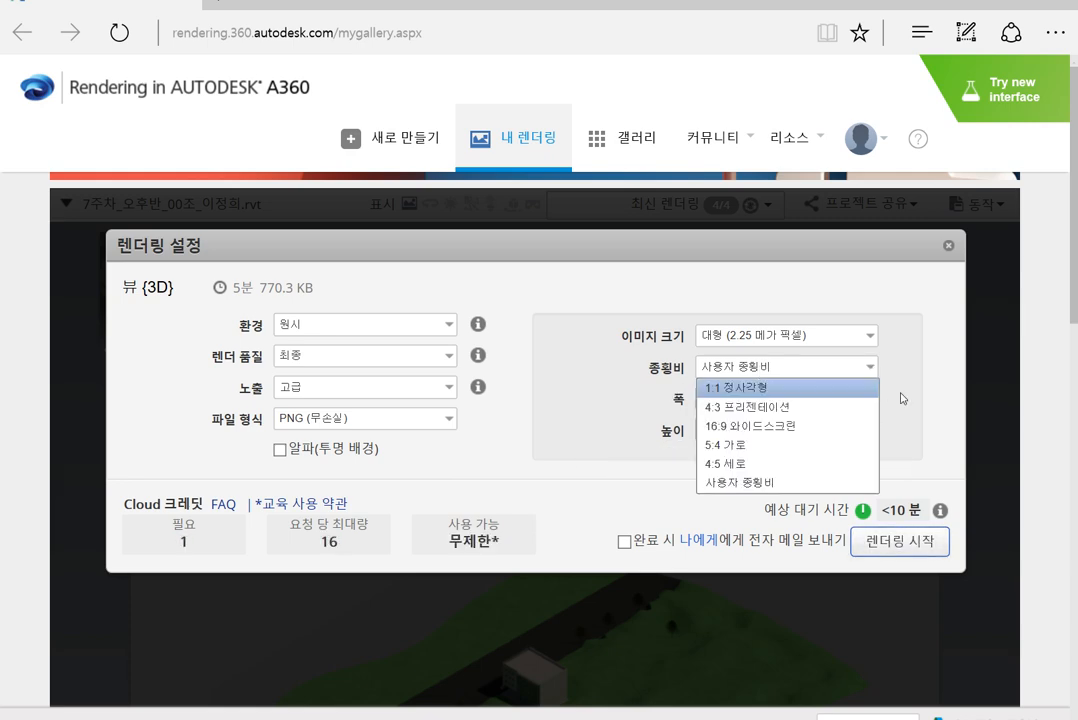
left_click(912, 400)
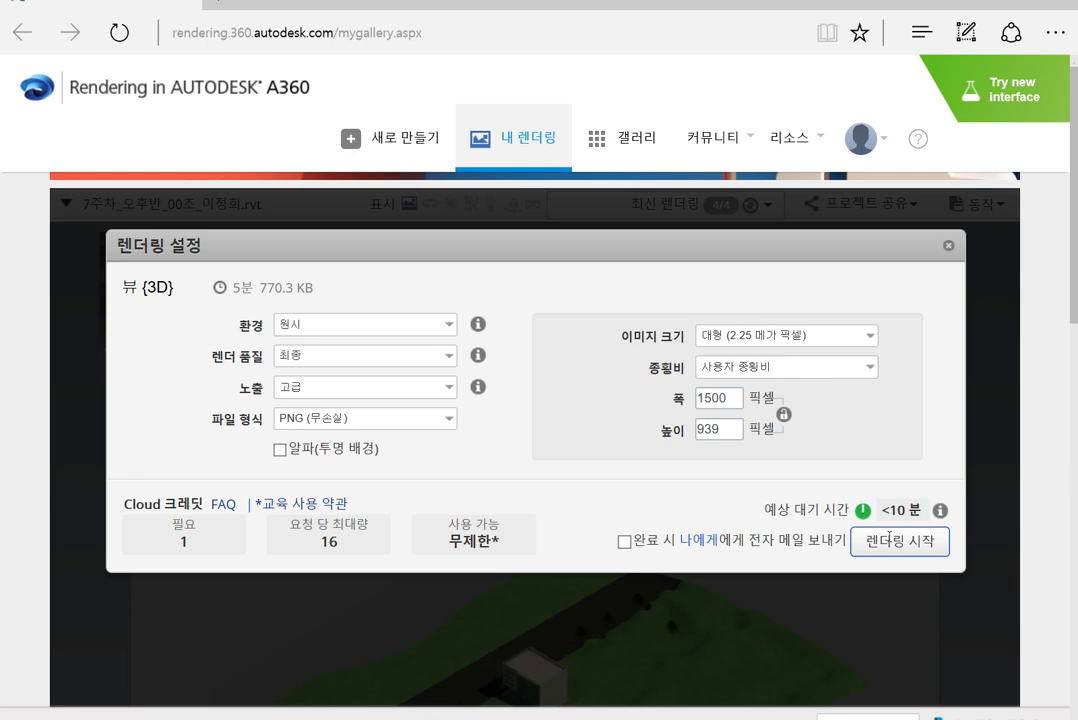
left_click(949, 247)
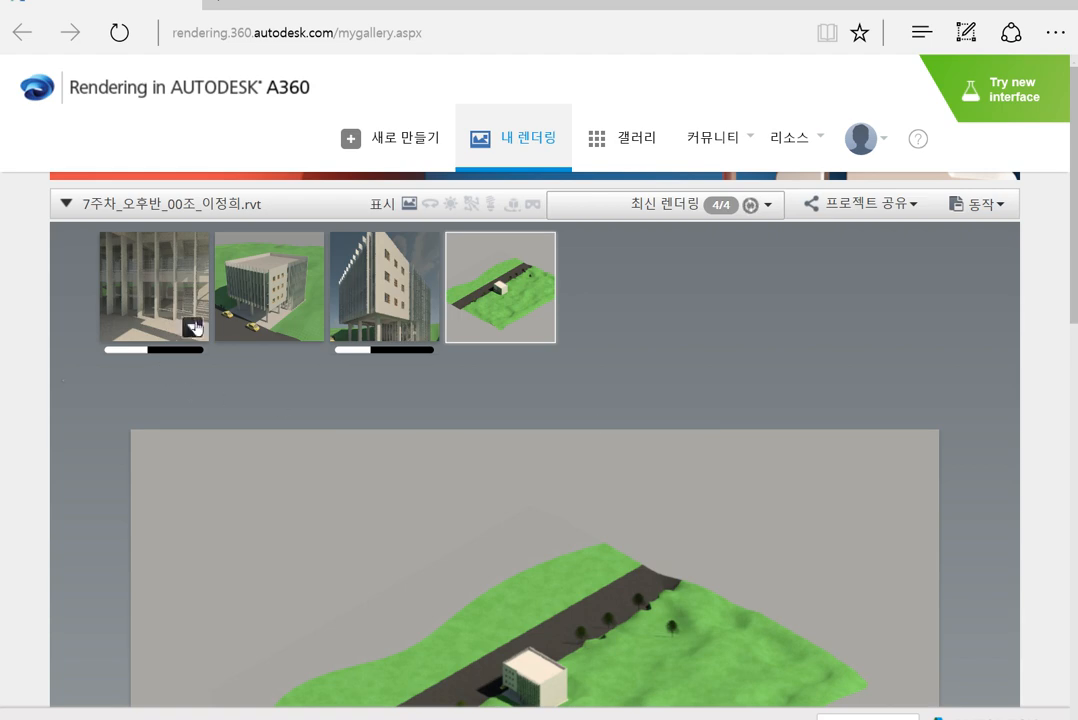
View the cloud rendering of the building's bird's-eye view at full size in the gallery
left_click(283, 270)
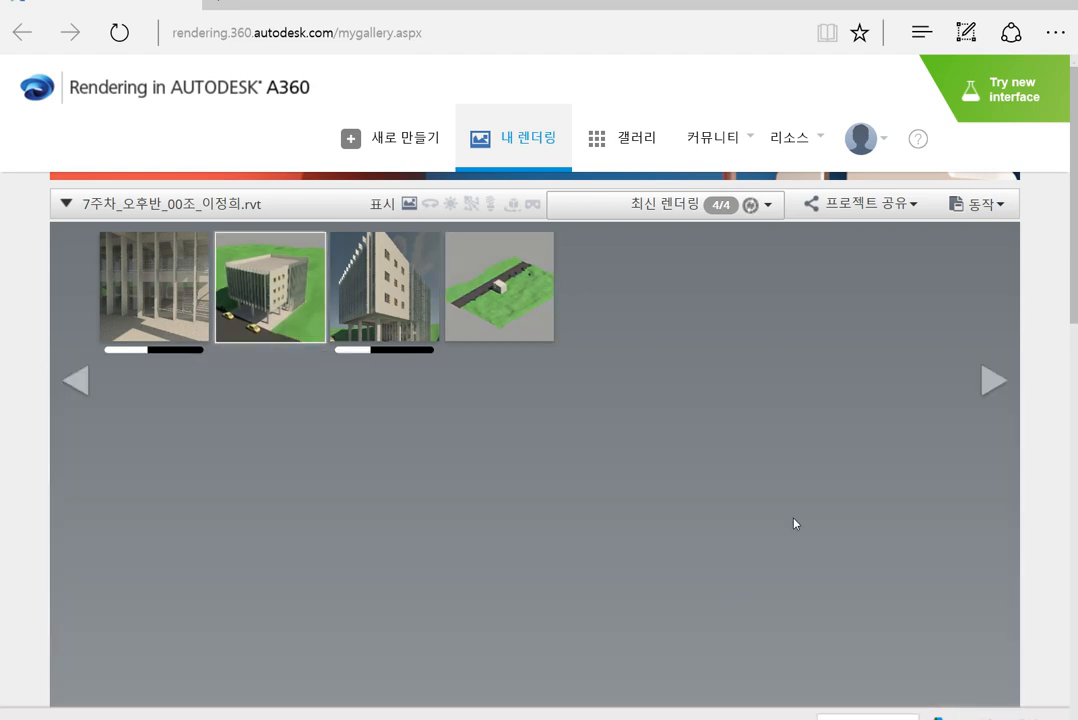
scroll(664, 534, "down", 4)
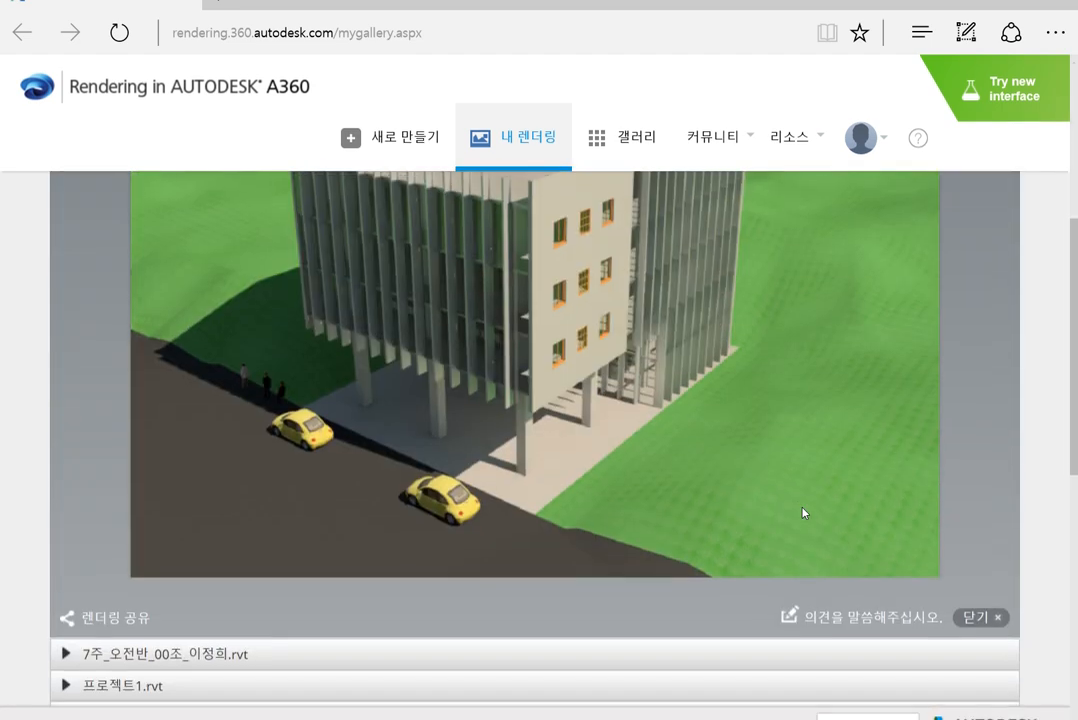
scroll(806, 510, "up", 1)
scroll(822, 560, "down", 2)
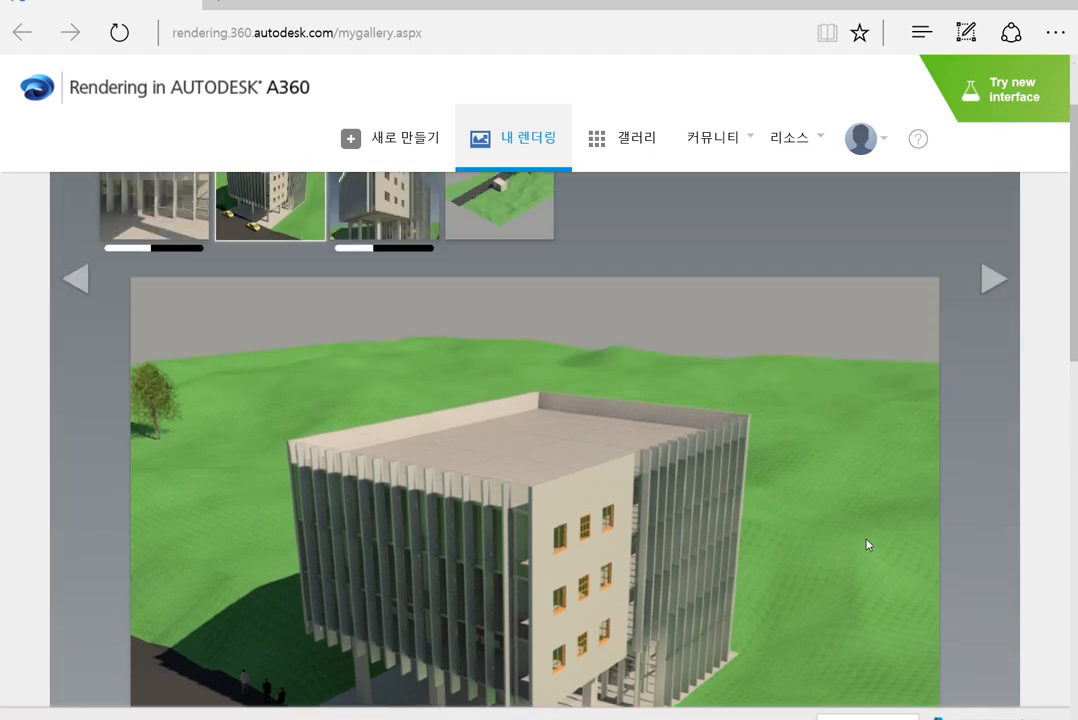
scroll(869, 550, "down", 2)
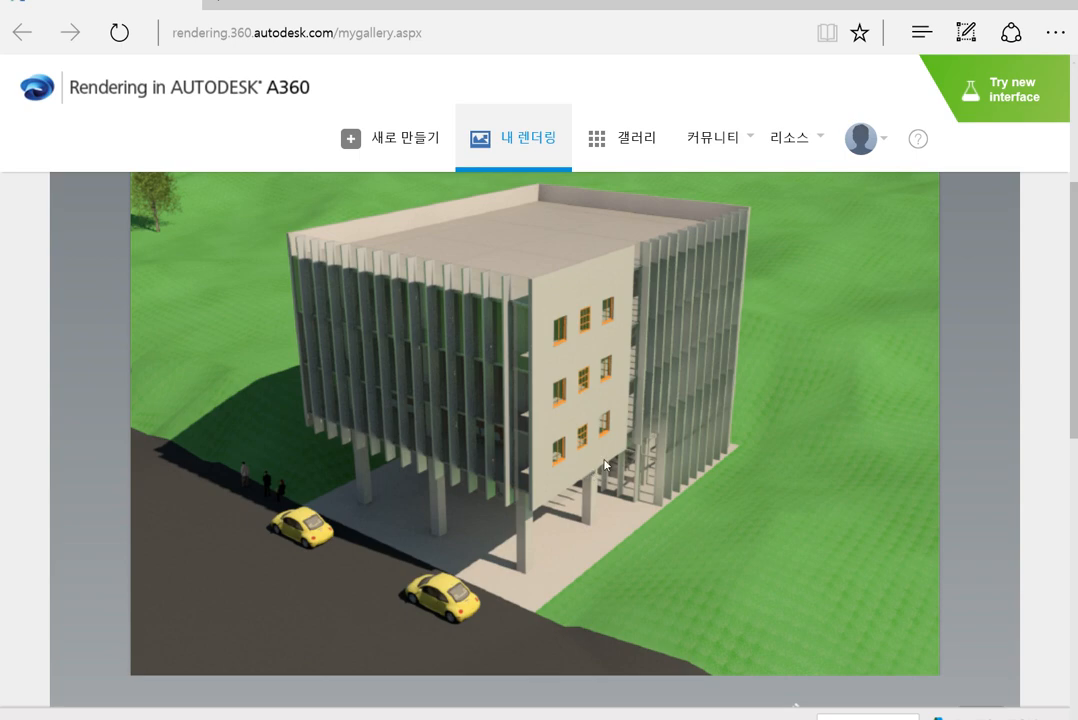
Switch back to Revit and open sheet A102 to examine its room schedule and the rendered 3D_투시도_1 view
left_click(966, 10)
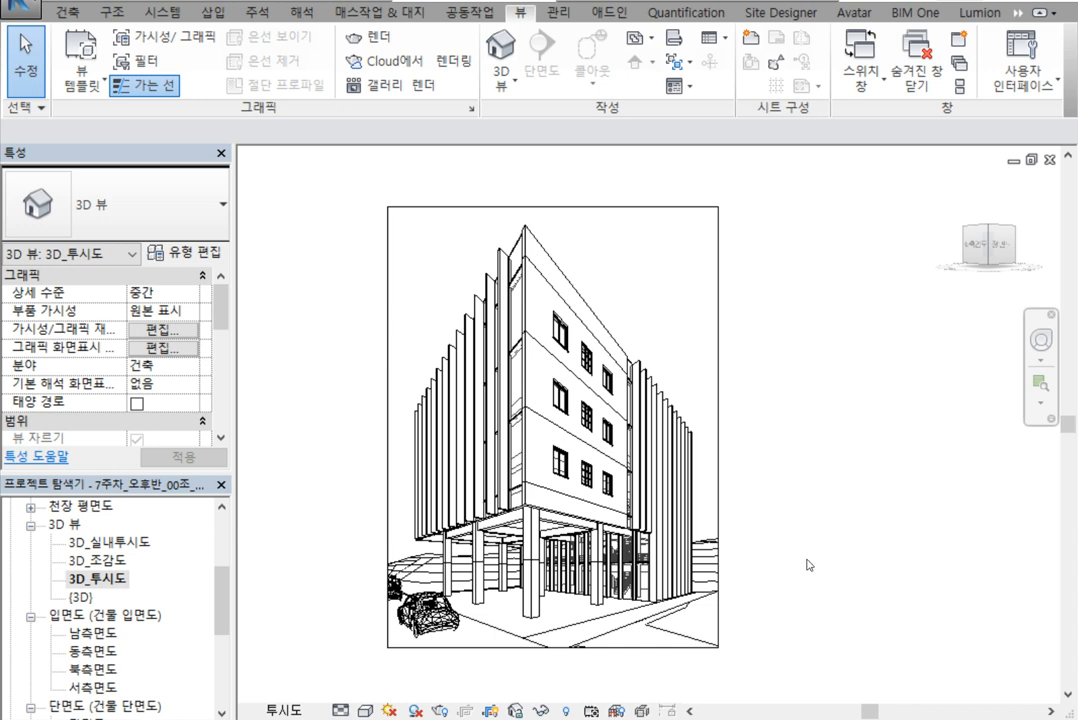
left_click(100, 578)
scroll(110, 633, "down", 3)
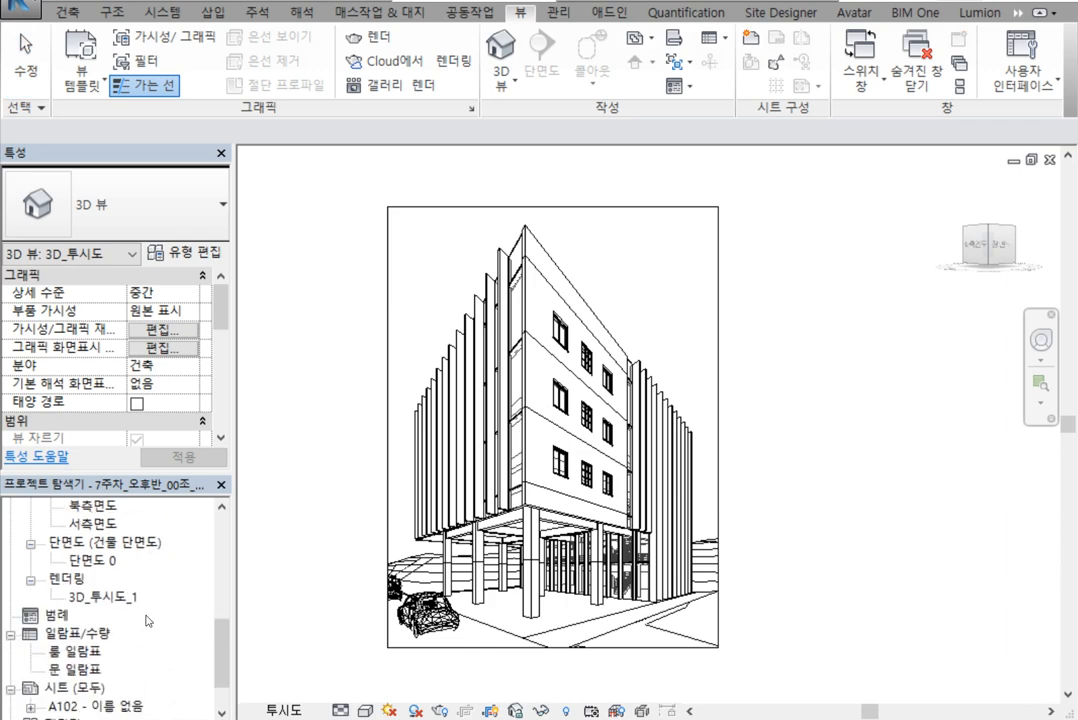
double_click(92, 709)
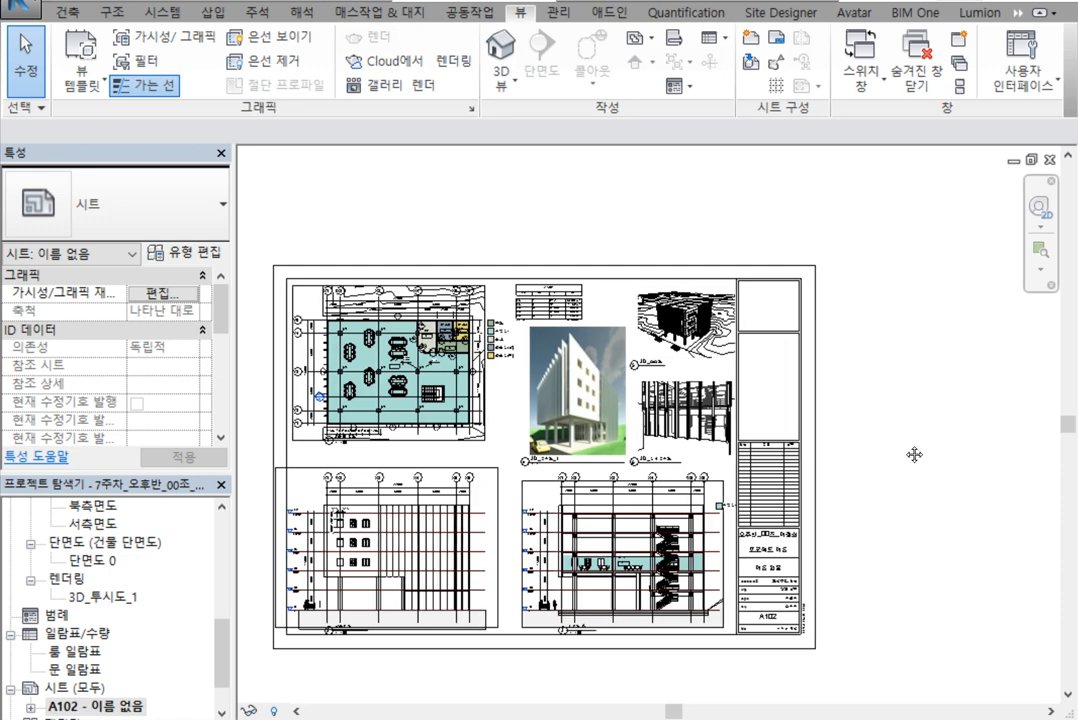
scroll(640, 370, "up", 1)
scroll(672, 358, "up", 2)
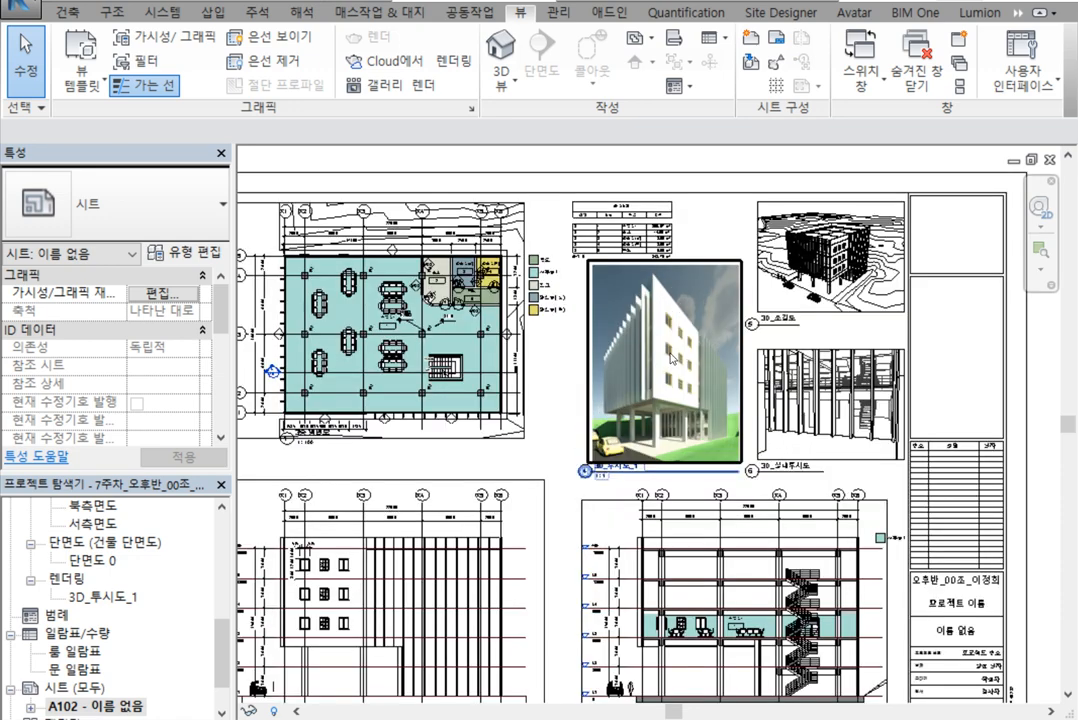
scroll(612, 224, "up", 4)
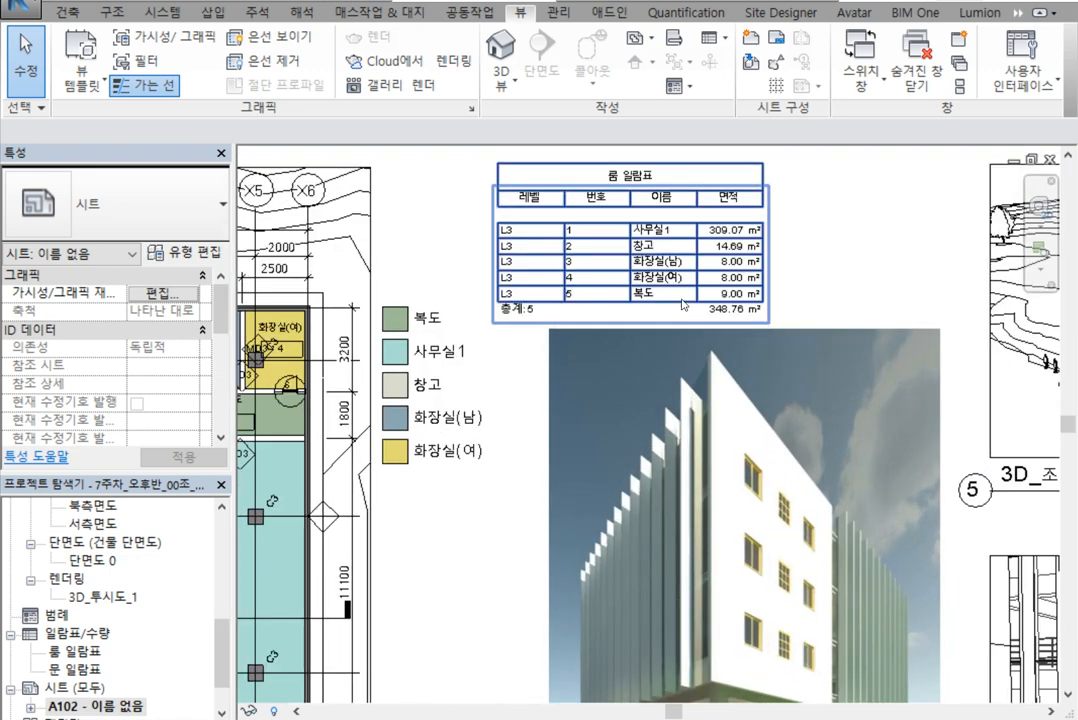
scroll(720, 306, "down", 2)
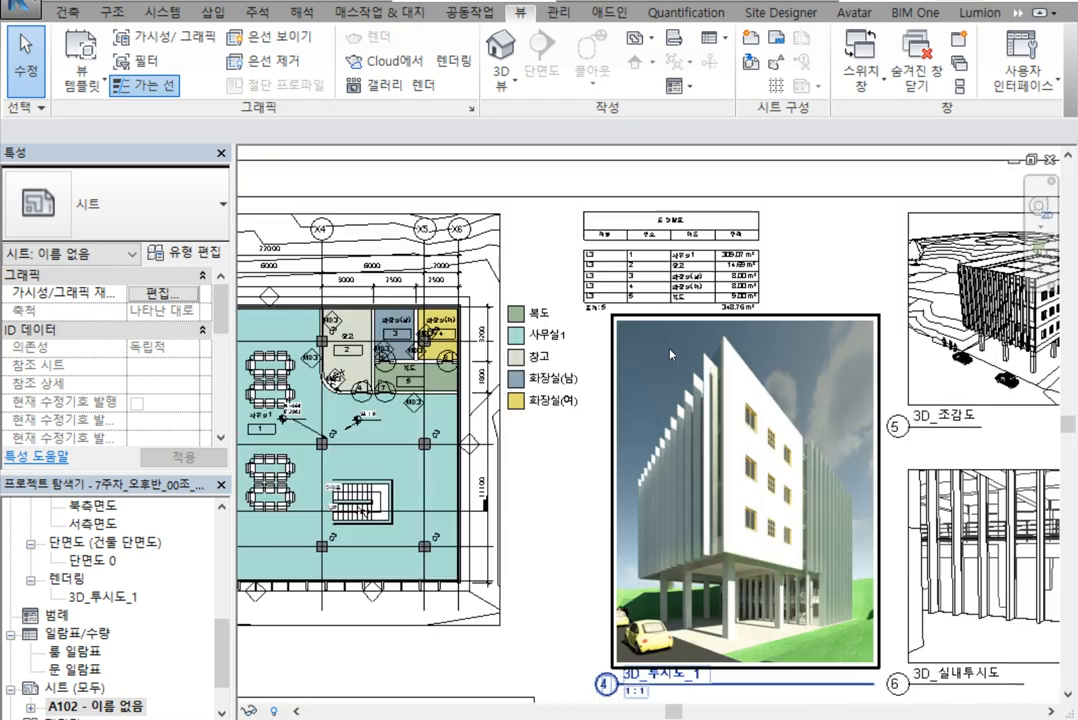
middle_click_drag(670, 355, 768, 357)
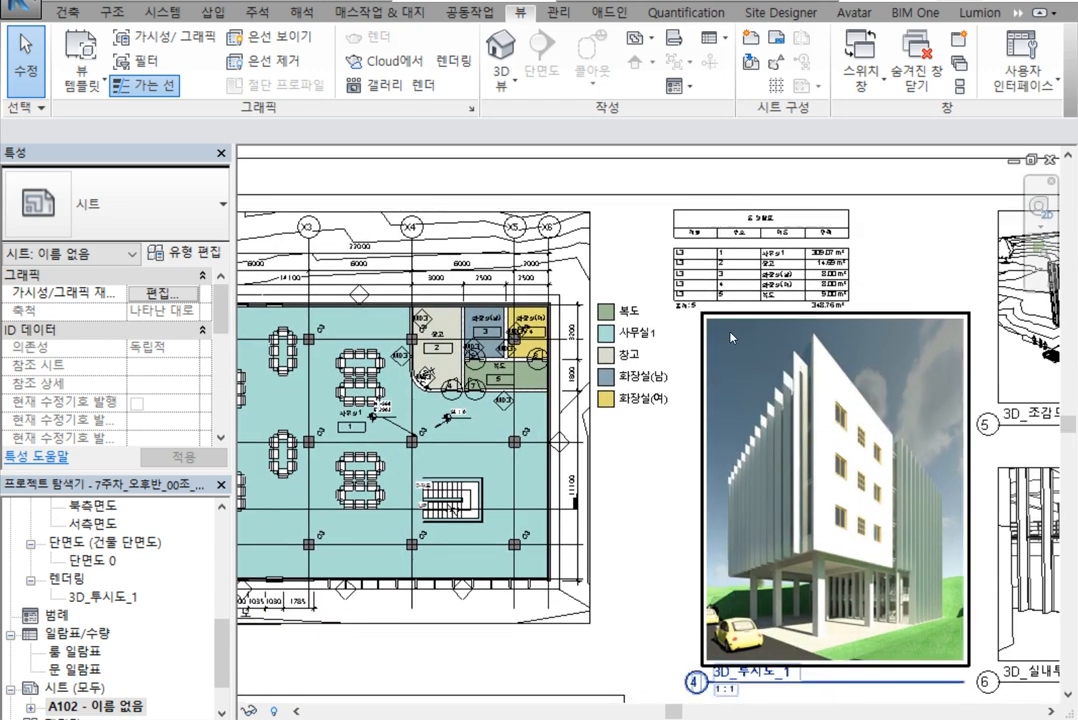
scroll(697, 262, "up", 4)
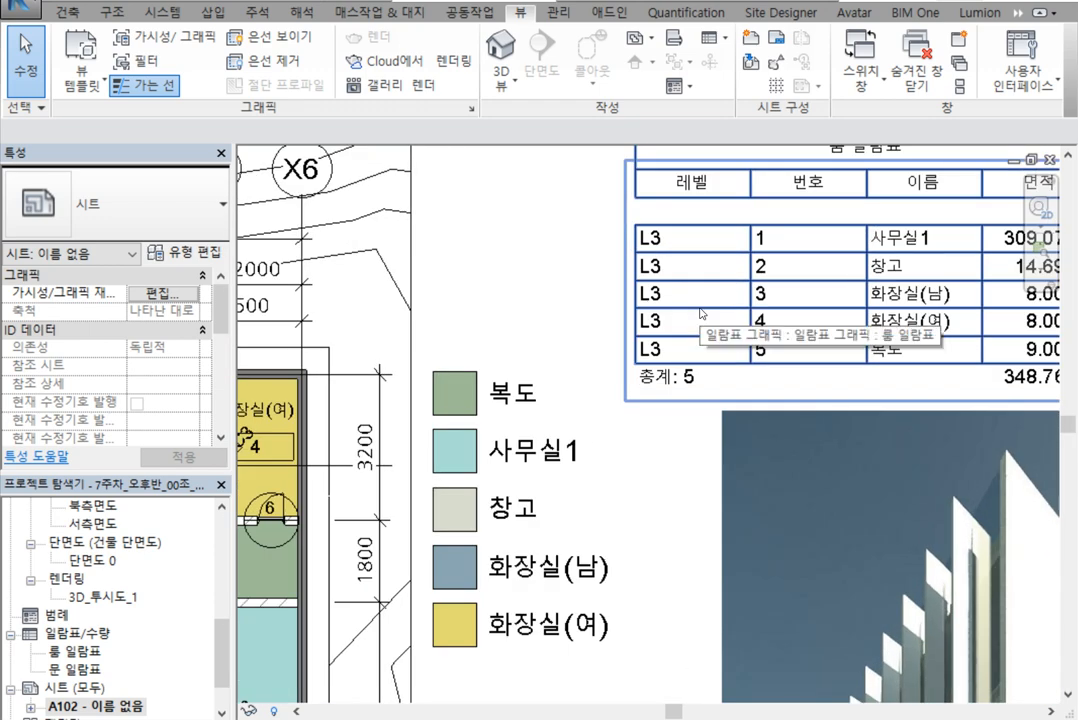